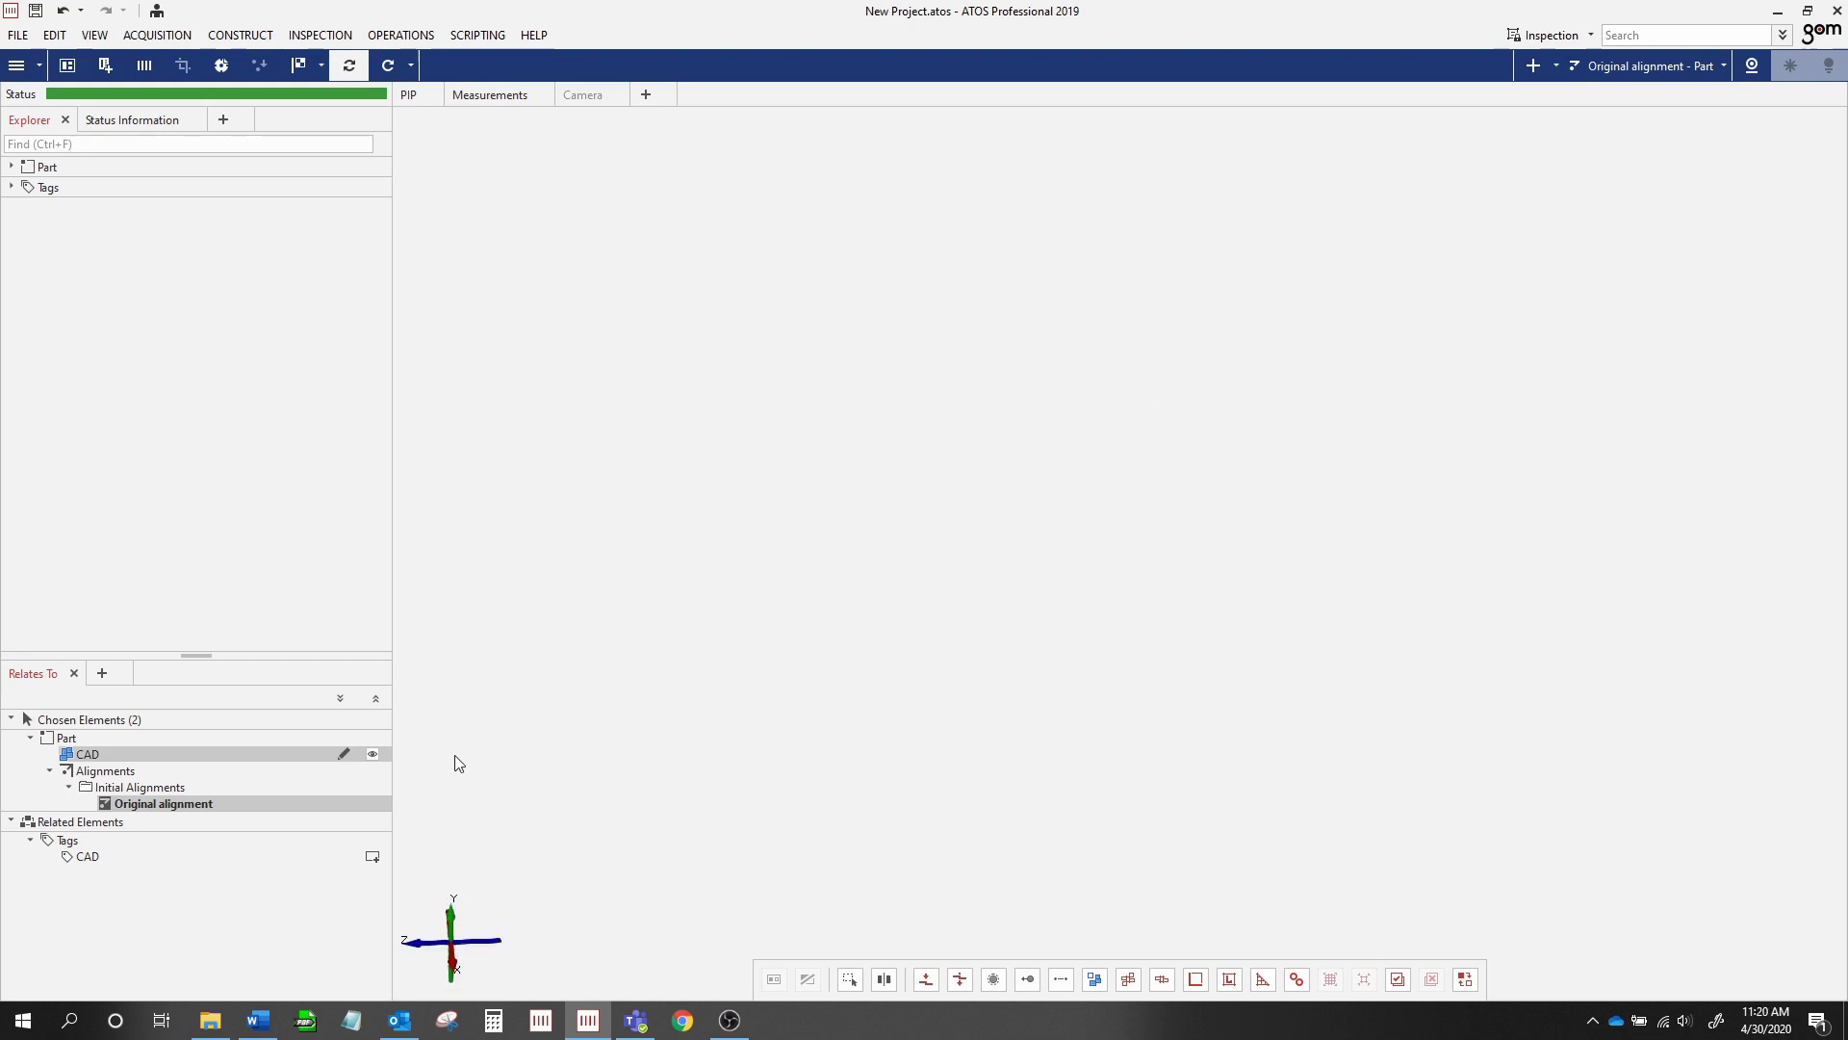
Import 01-Mesh.g3d from the exercise folder and add it to the existing part containing the CAD
{"action": "mouse_move", "coordinate": [478, 903]}
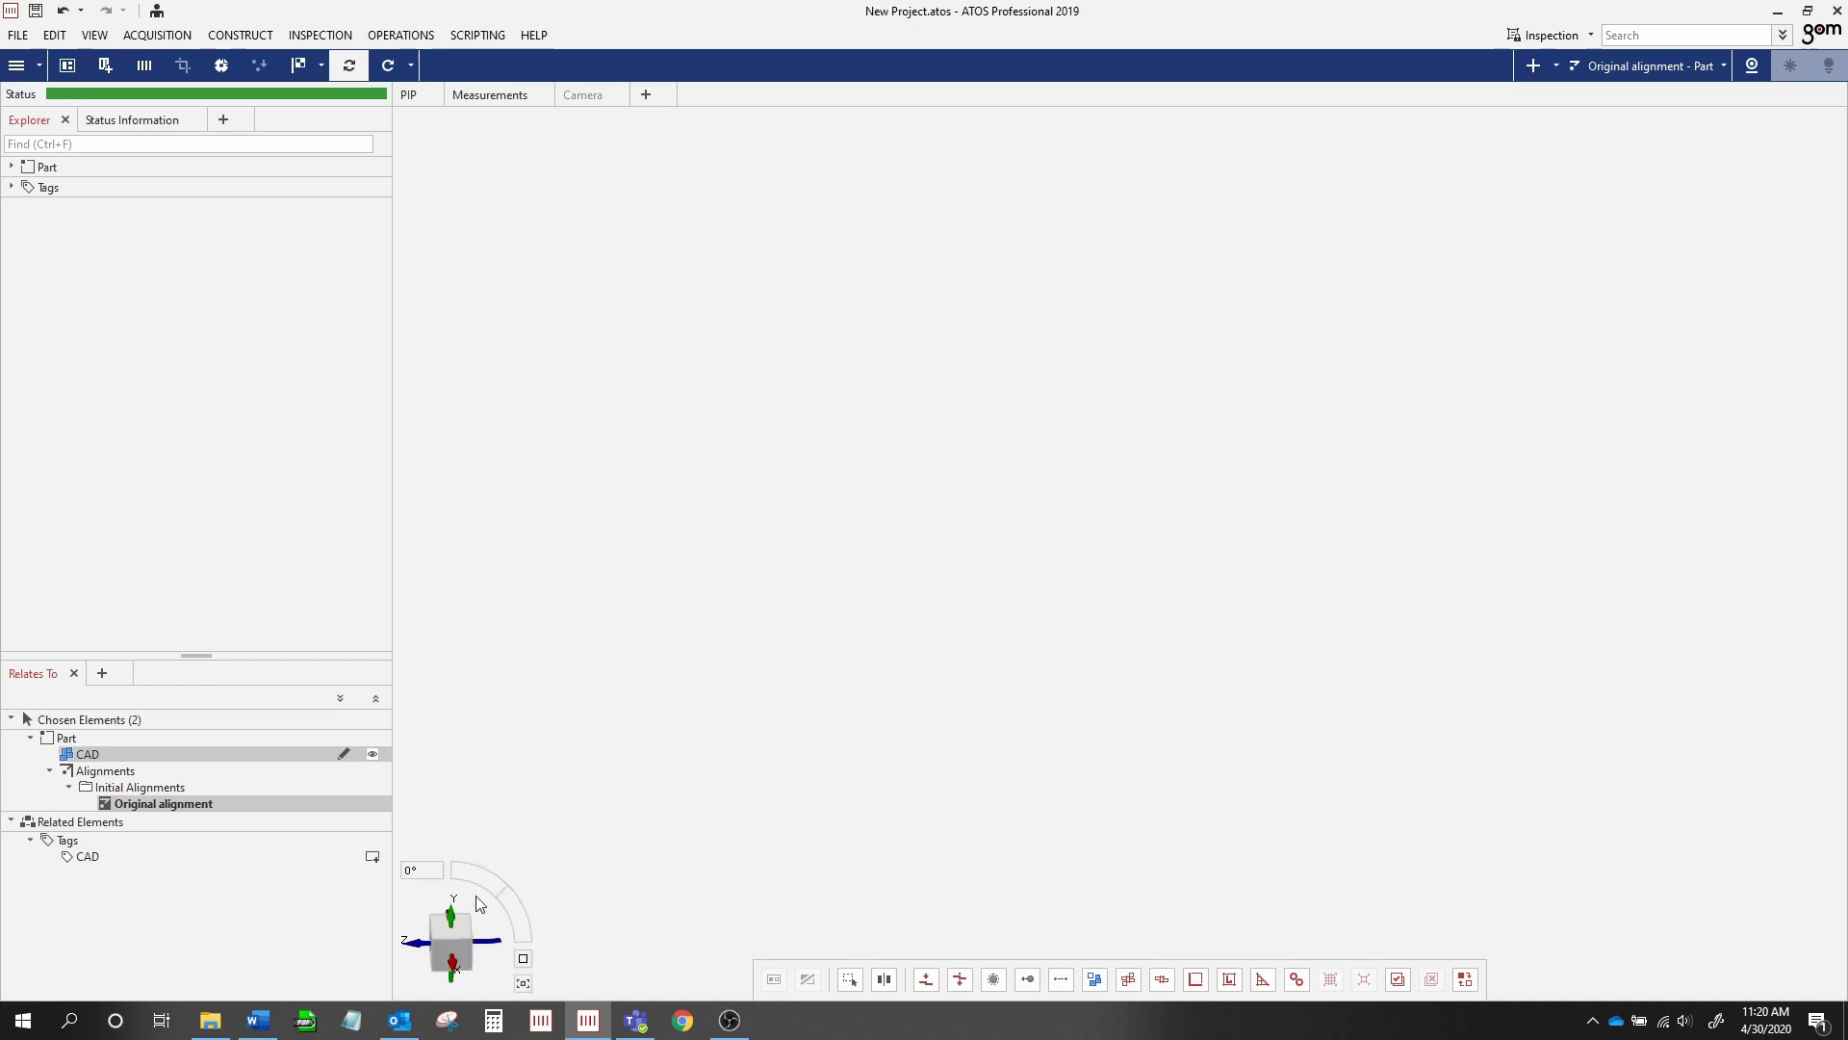
{"action": "left_click", "coordinate": [521, 986]}
{"action": "left_click_drag", "start_coordinate": [807, 632], "coordinate": [998, 603]}
{"action": "right_click_drag", "start_coordinate": [998, 604], "coordinate": [973, 536]}
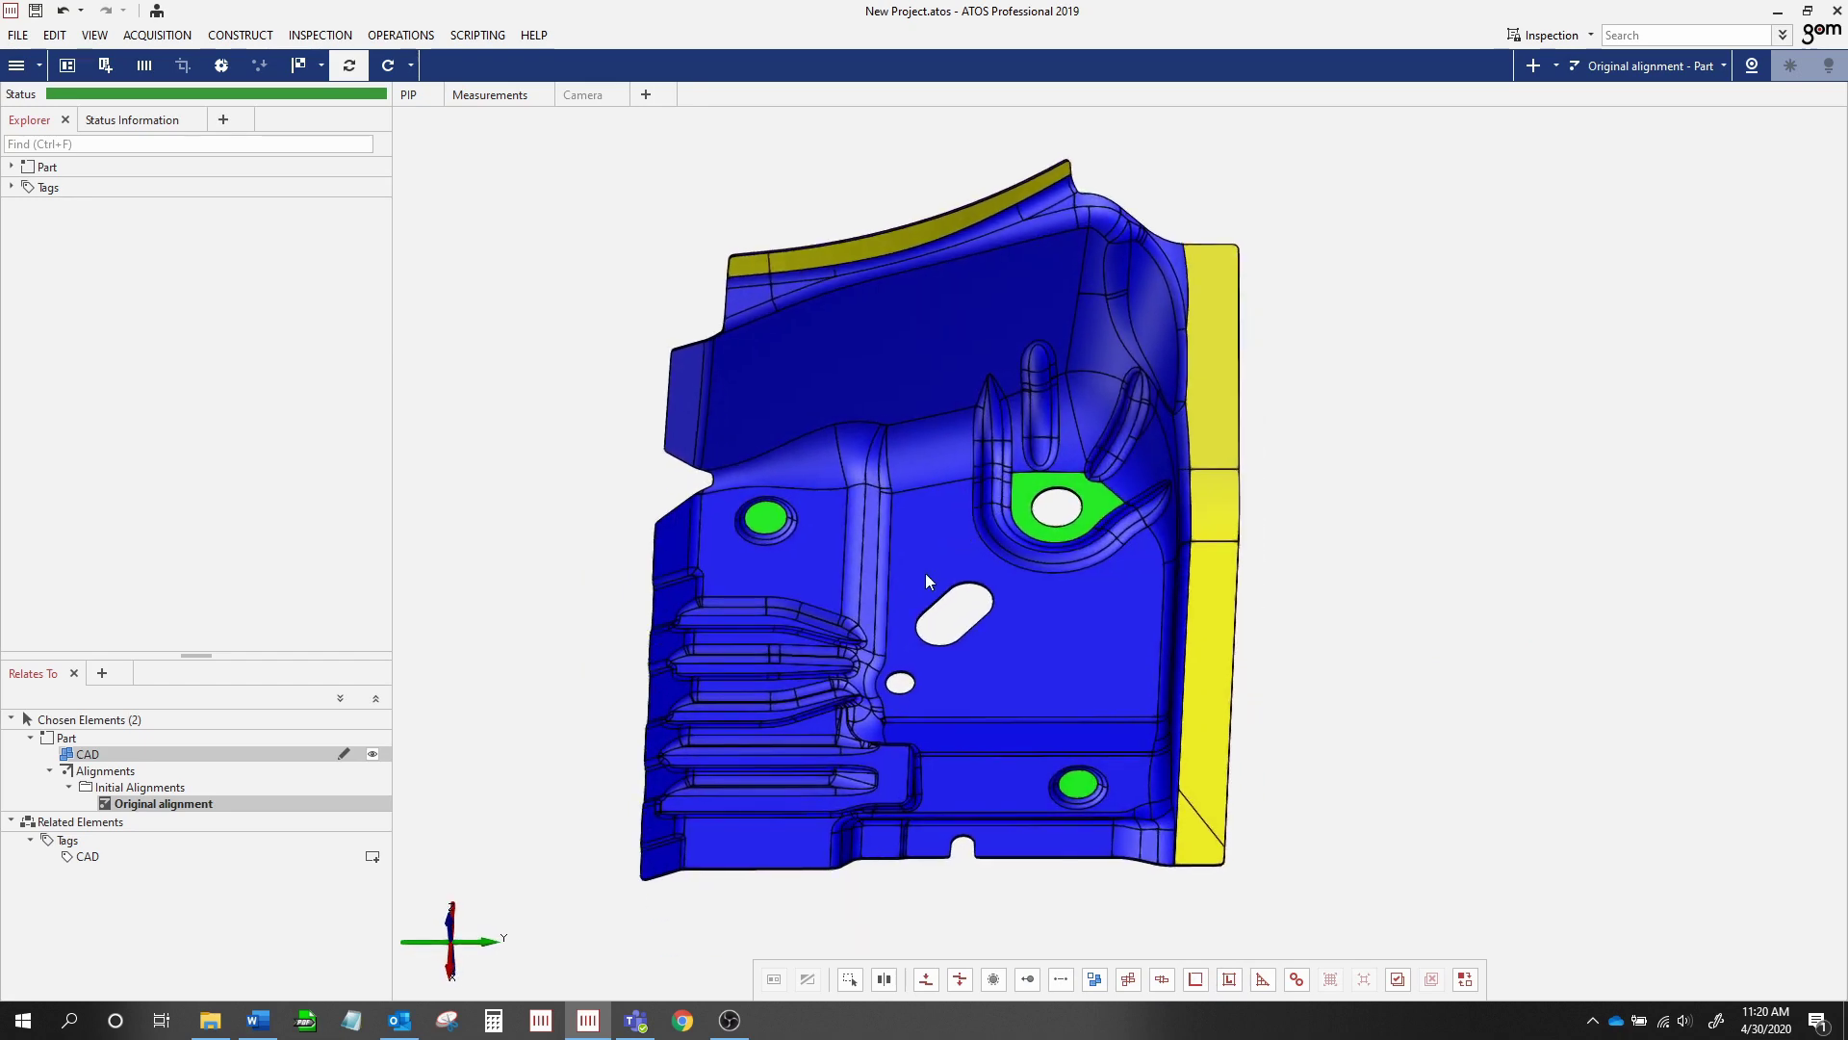
{"action": "left_click", "coordinate": [211, 1022]}
{"action": "left_click_drag", "start_coordinate": [370, 944], "coordinate": [873, 563]}
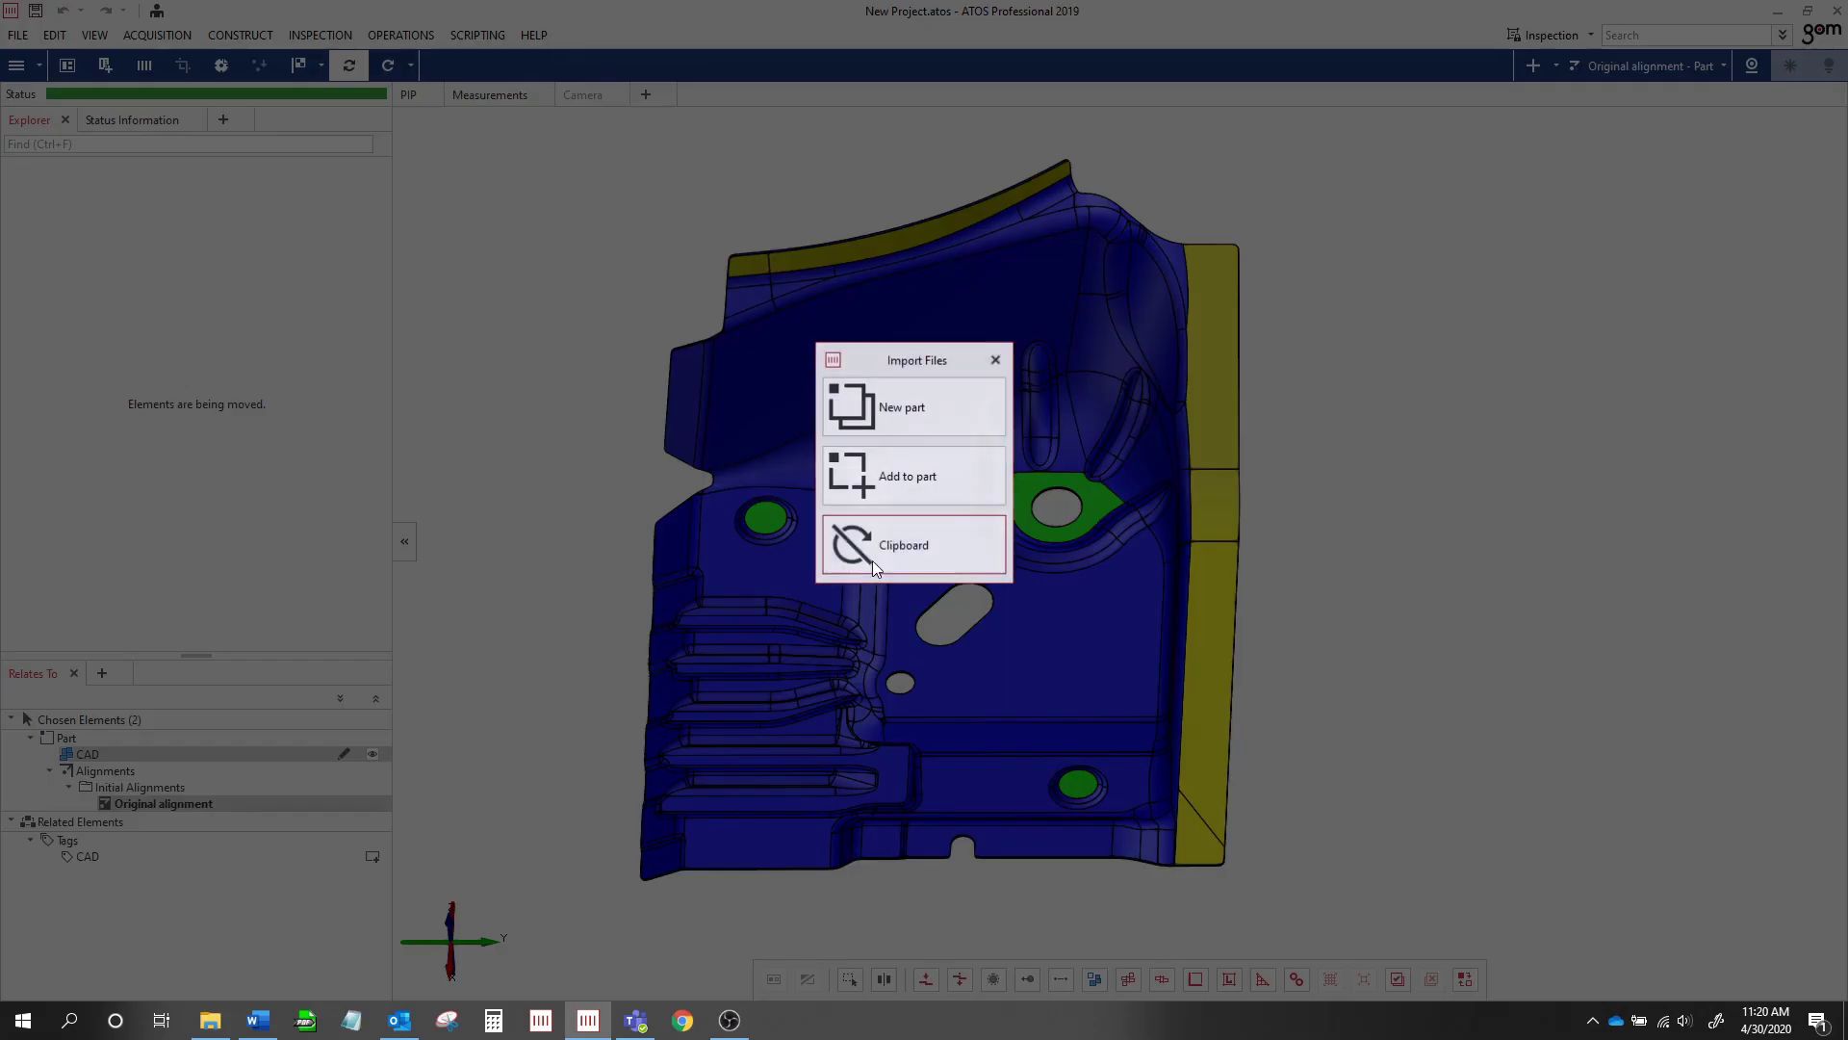
{"action": "left_click", "coordinate": [912, 472]}
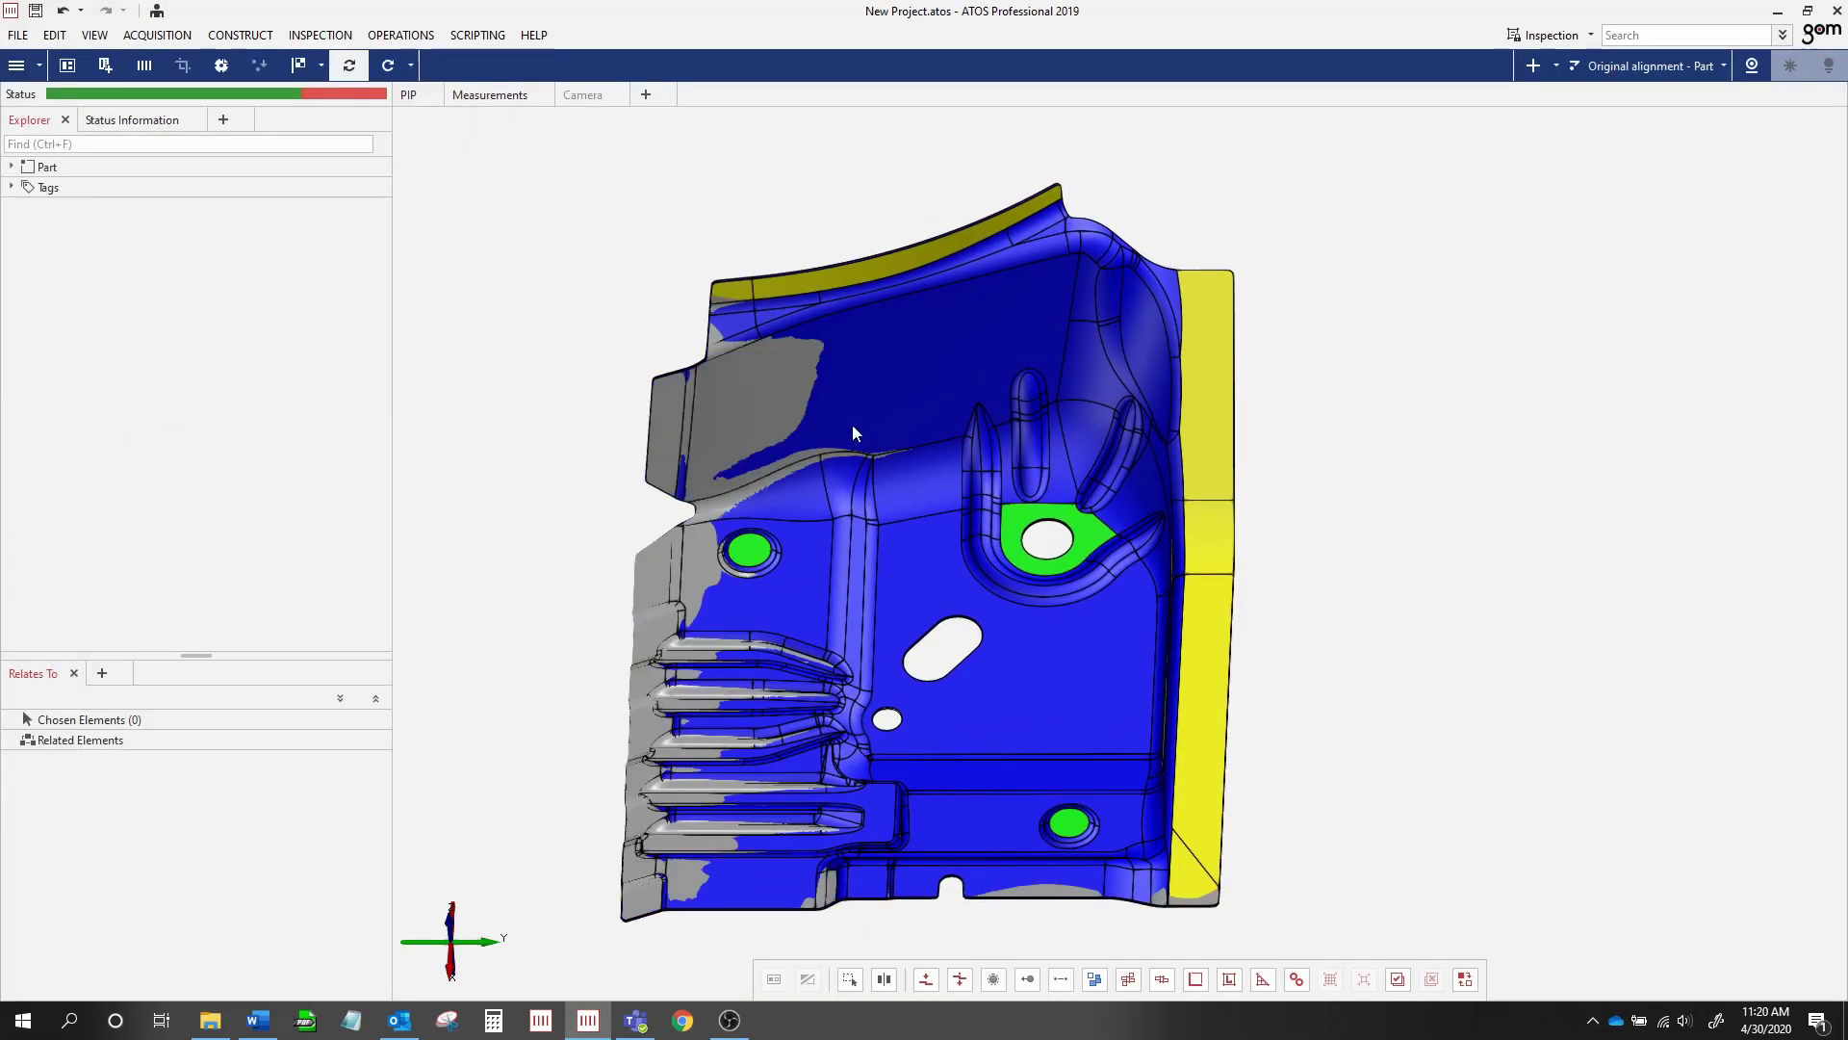
Create a prealignment of the mesh to the CAD with short search time and the additional best-fit computed
{"action": "left_click", "coordinate": [1556, 66]}
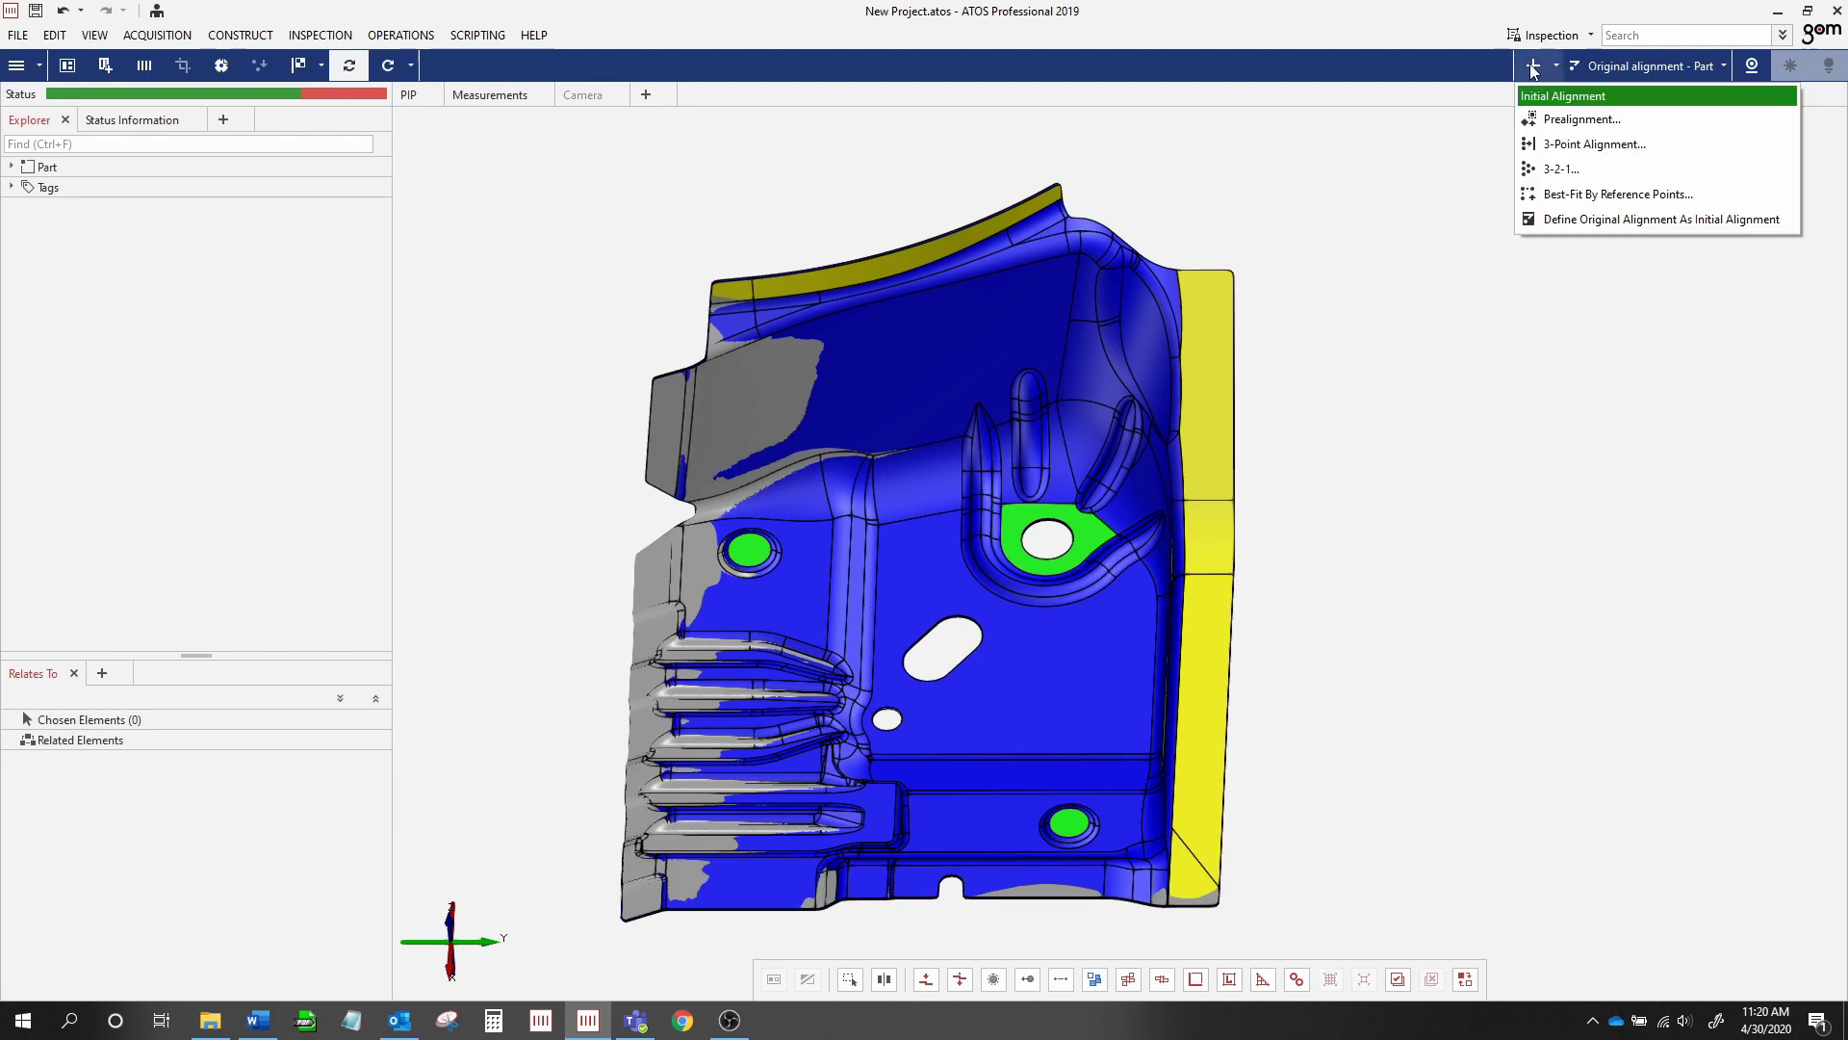
{"action": "left_click", "coordinate": [1555, 118]}
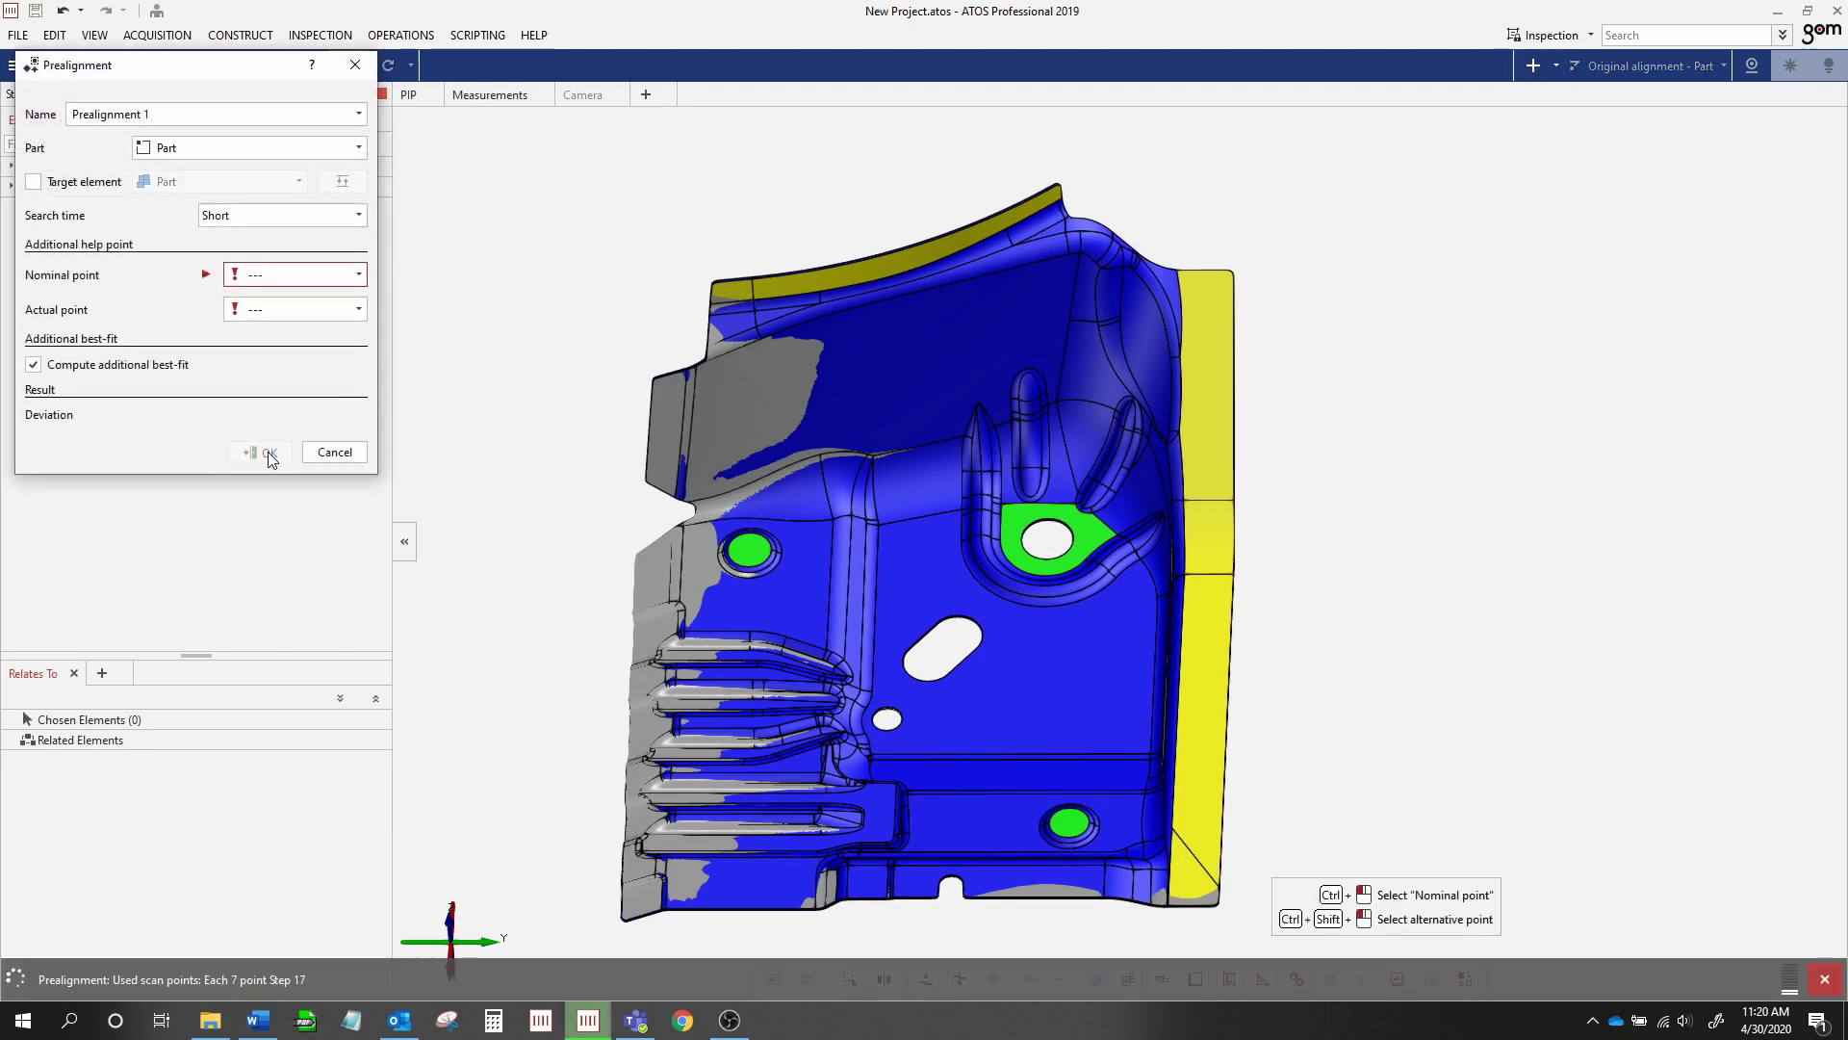
{"action": "left_click", "coordinate": [264, 451]}
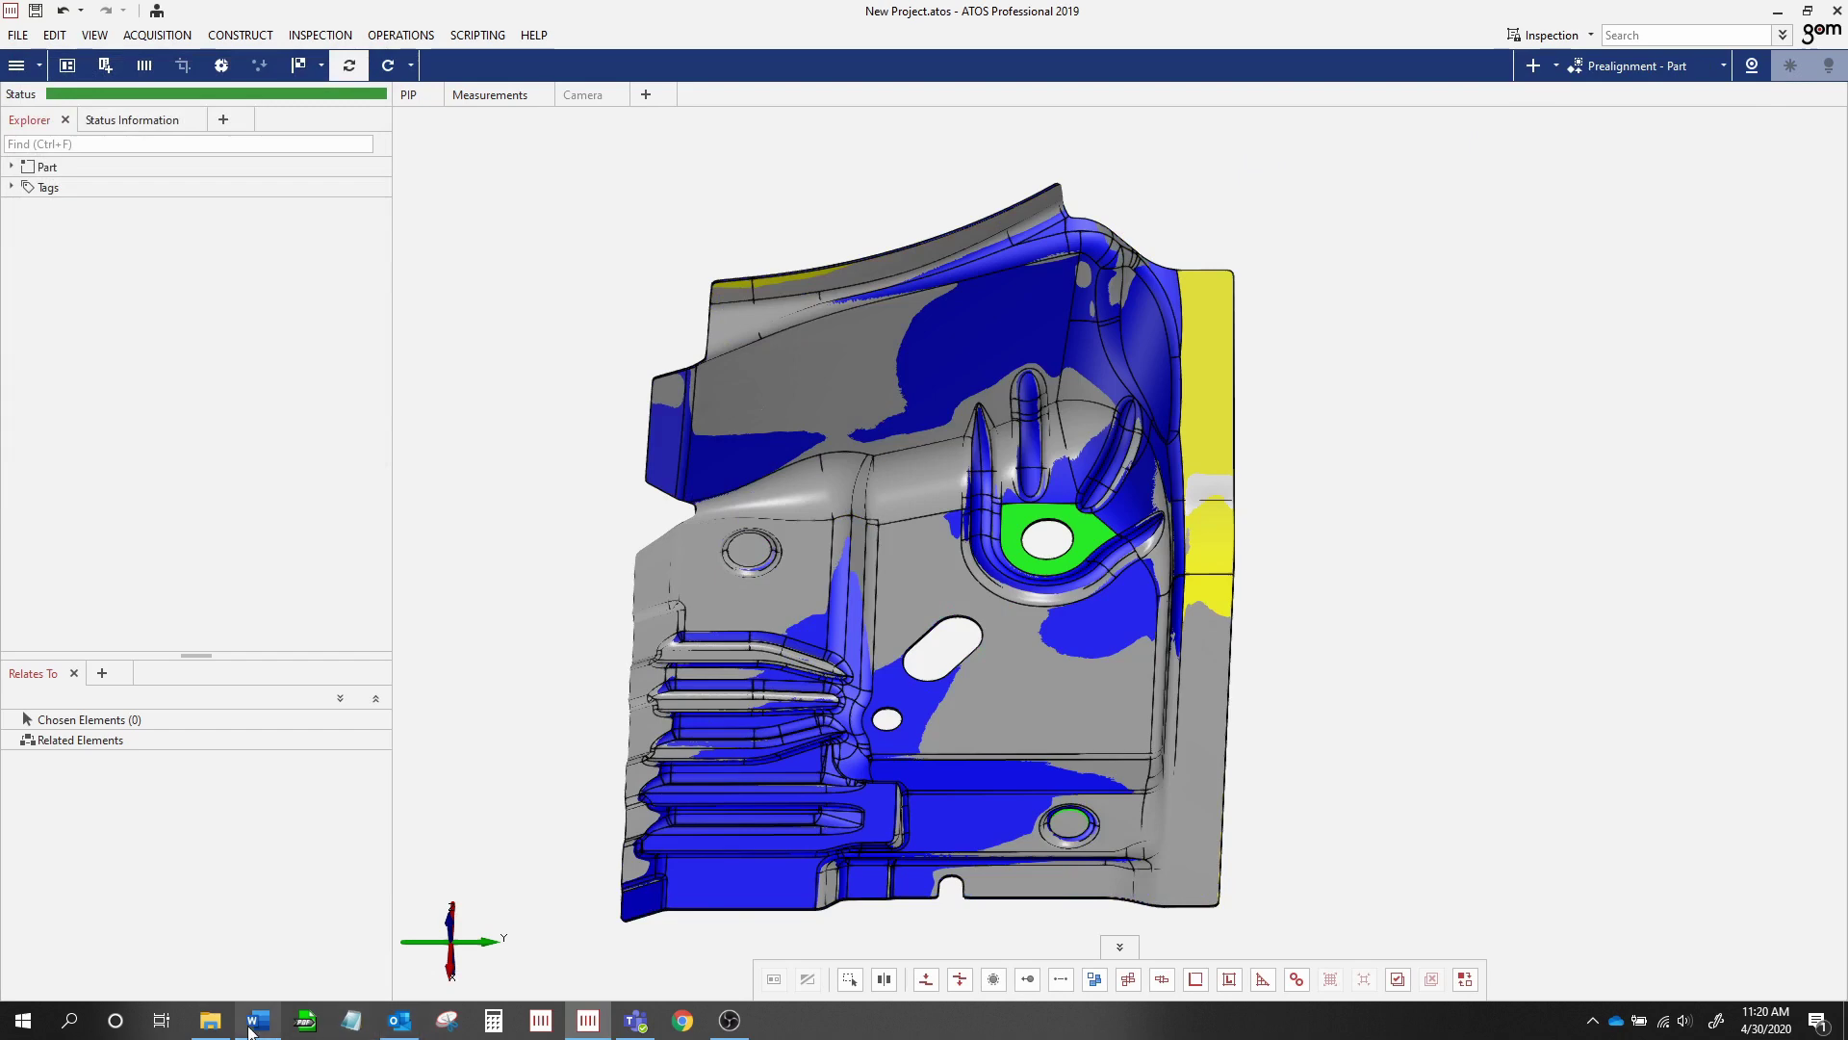
Import 01-Nominal-Geometries.gelements from the exercise folder and add its points to the existing part
{"action": "left_click", "coordinate": [210, 1021]}
{"action": "left_click_drag", "start_coordinate": [349, 971], "coordinate": [847, 612]}
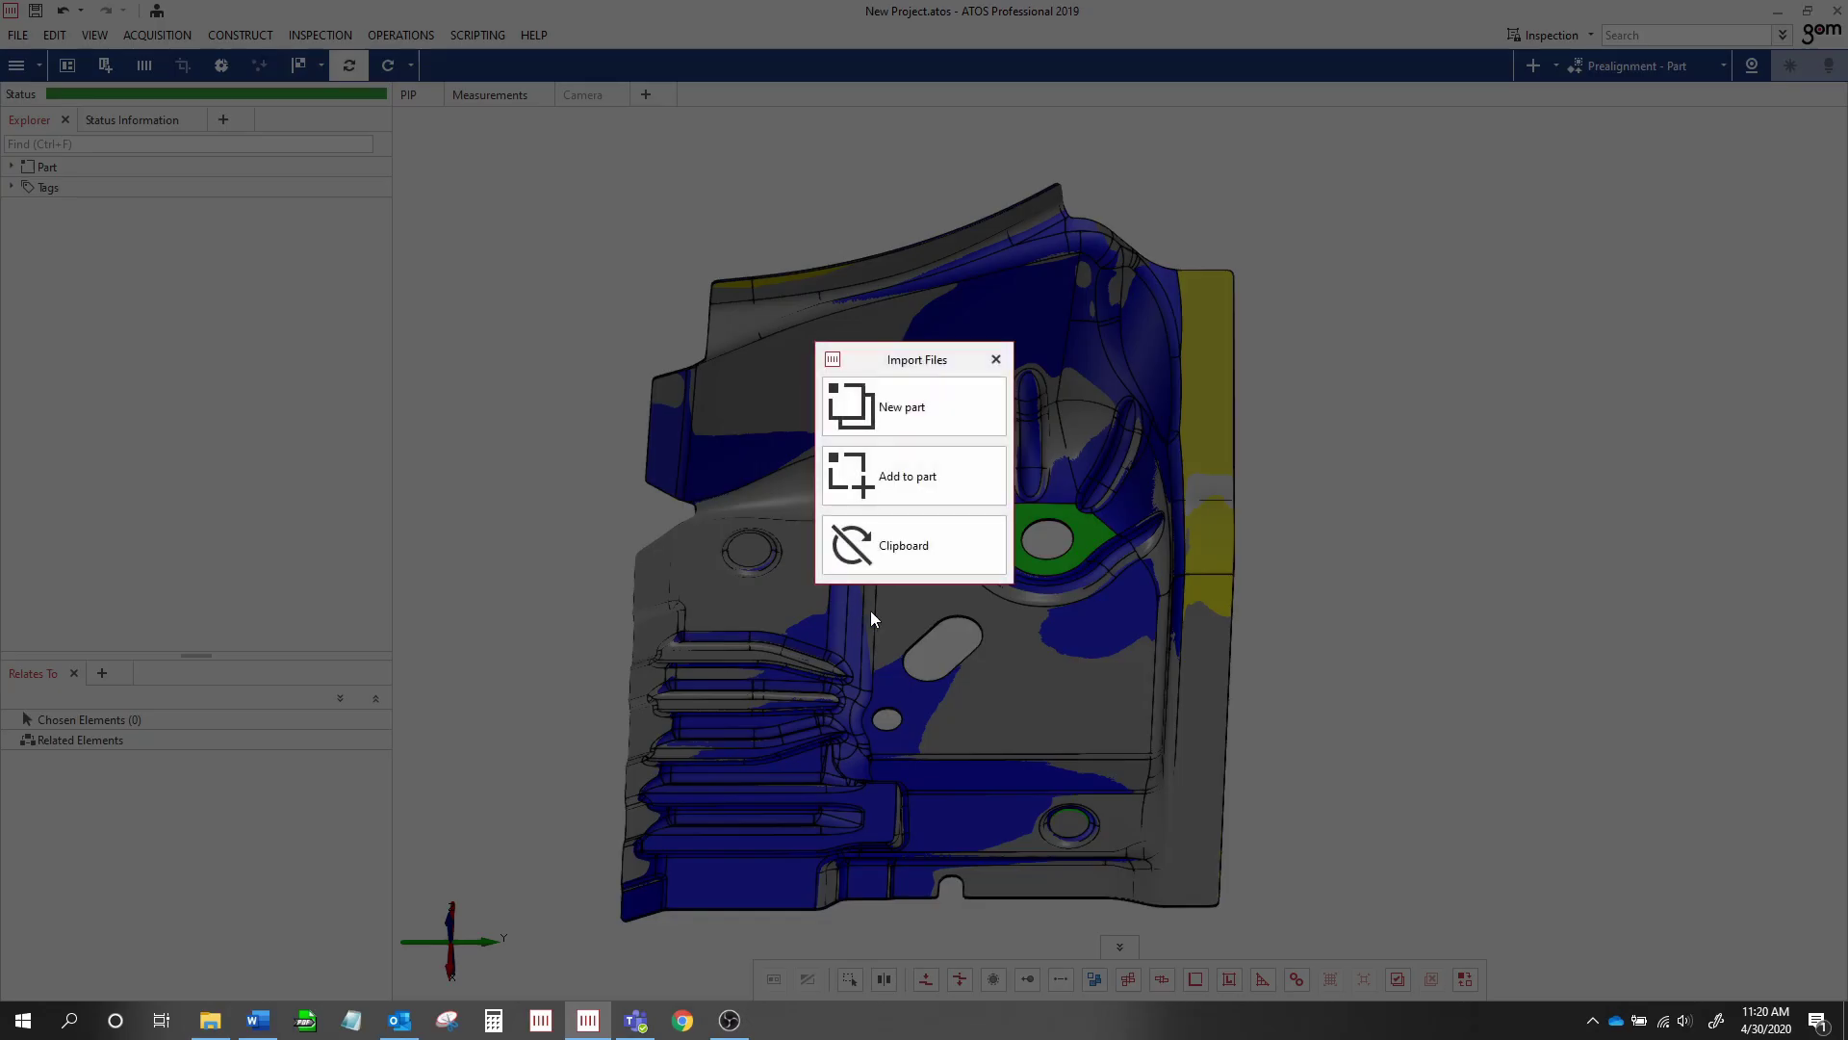
{"action": "left_click", "coordinate": [937, 476]}
{"action": "left_click_drag", "start_coordinate": [627, 662], "coordinate": [1038, 626]}
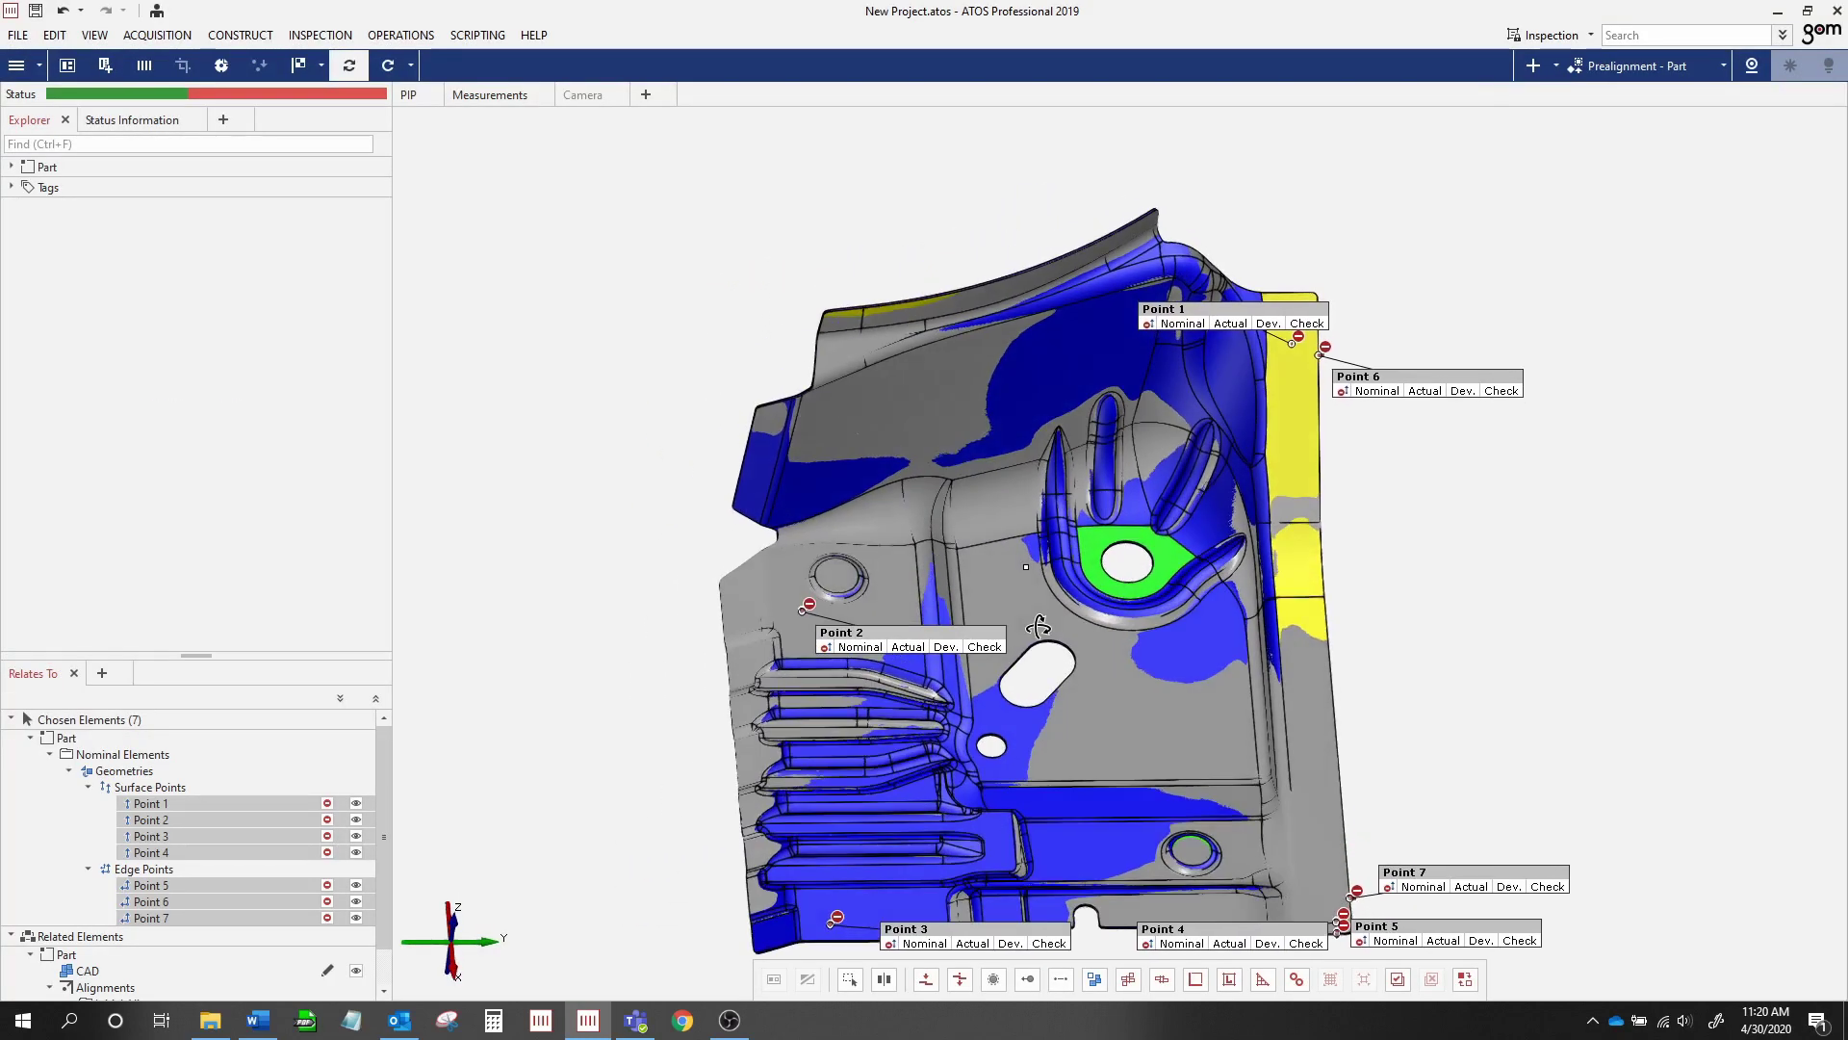
Import 01-Deformation-Model.gelements from the exercise folder and add it to the existing part
{"action": "left_click", "coordinate": [210, 1021]}
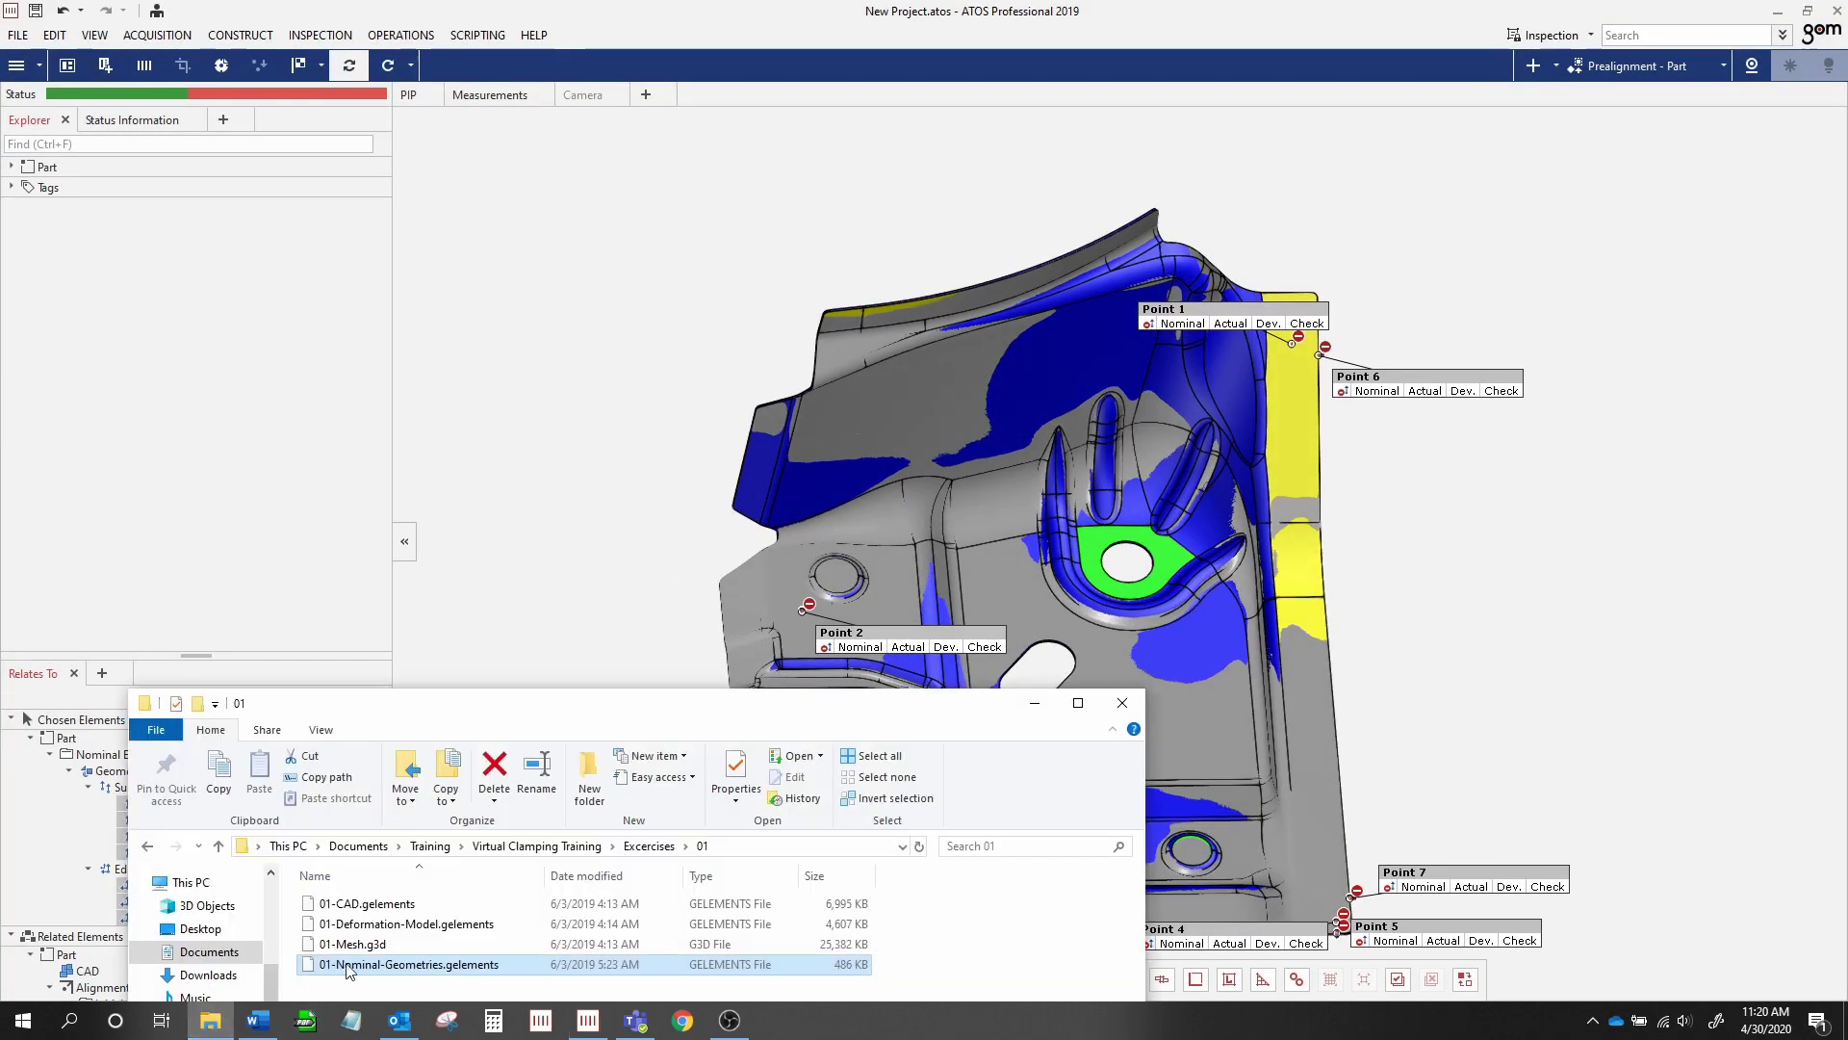
{"action": "left_click", "coordinate": [352, 924]}
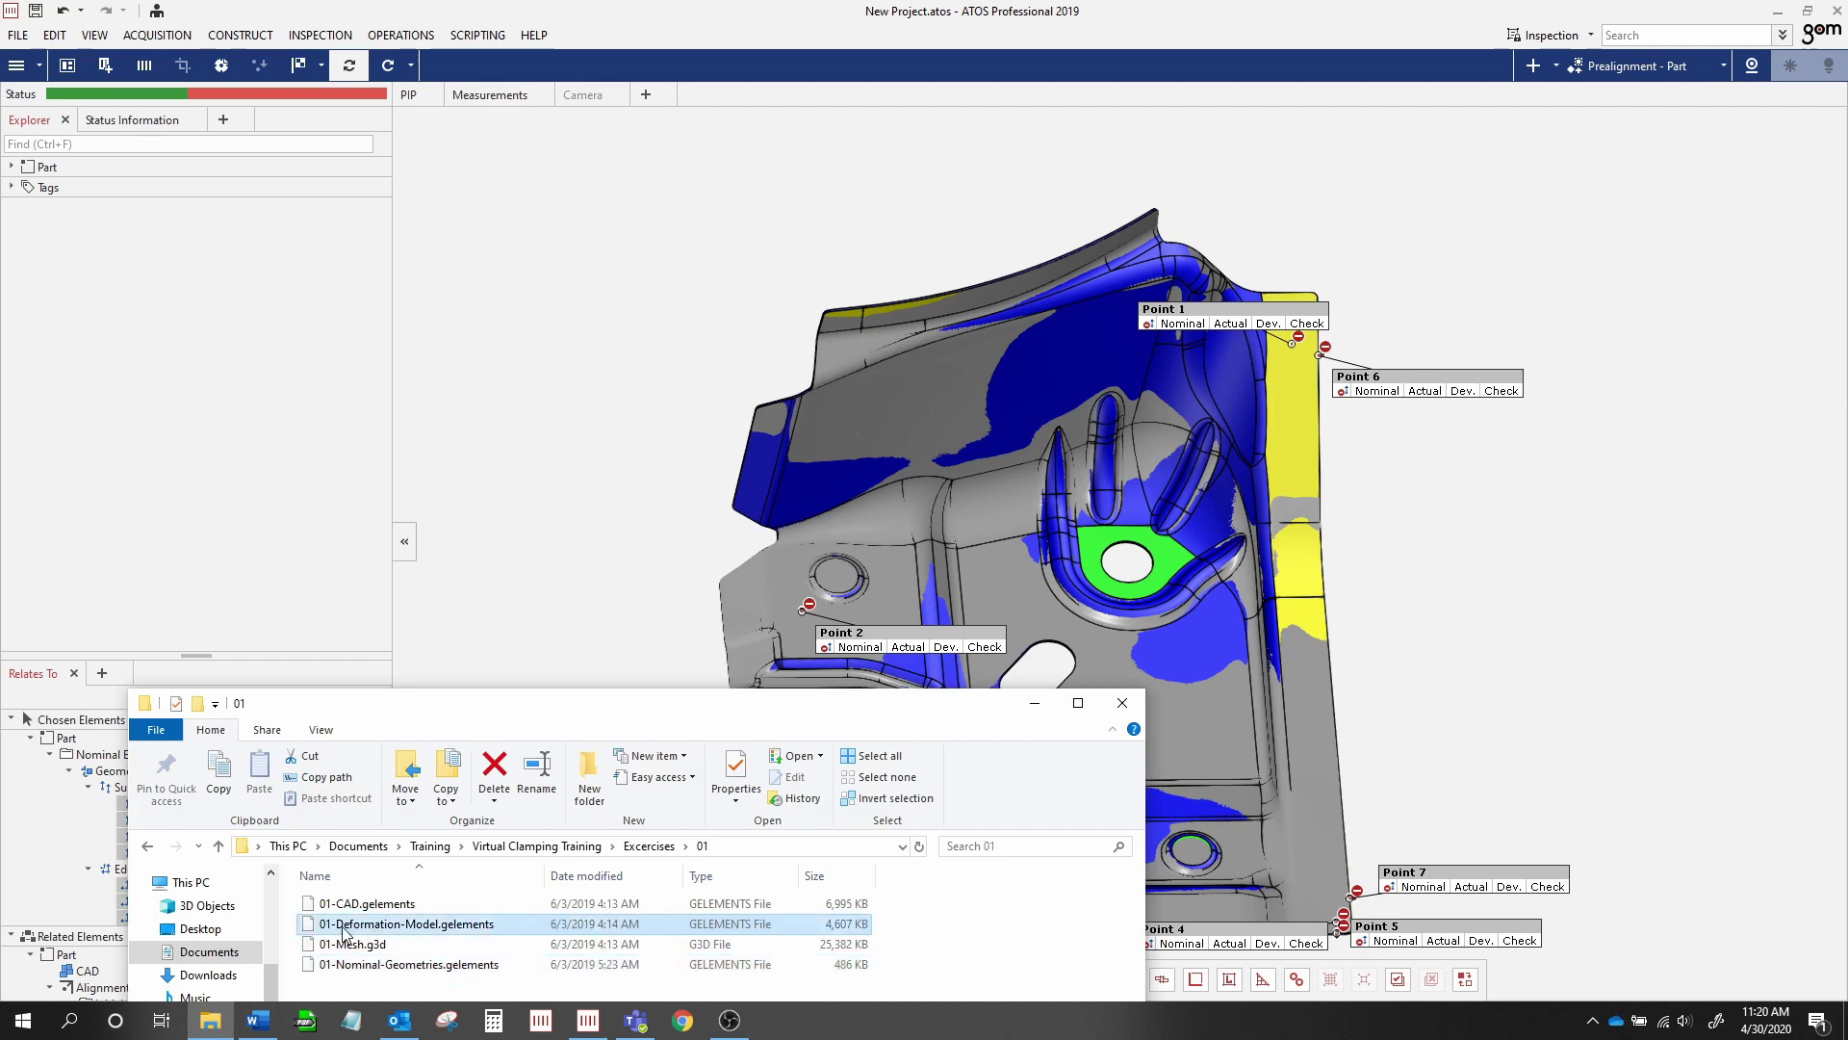
{"action": "left_click_drag", "start_coordinate": [343, 929], "coordinate": [881, 531]}
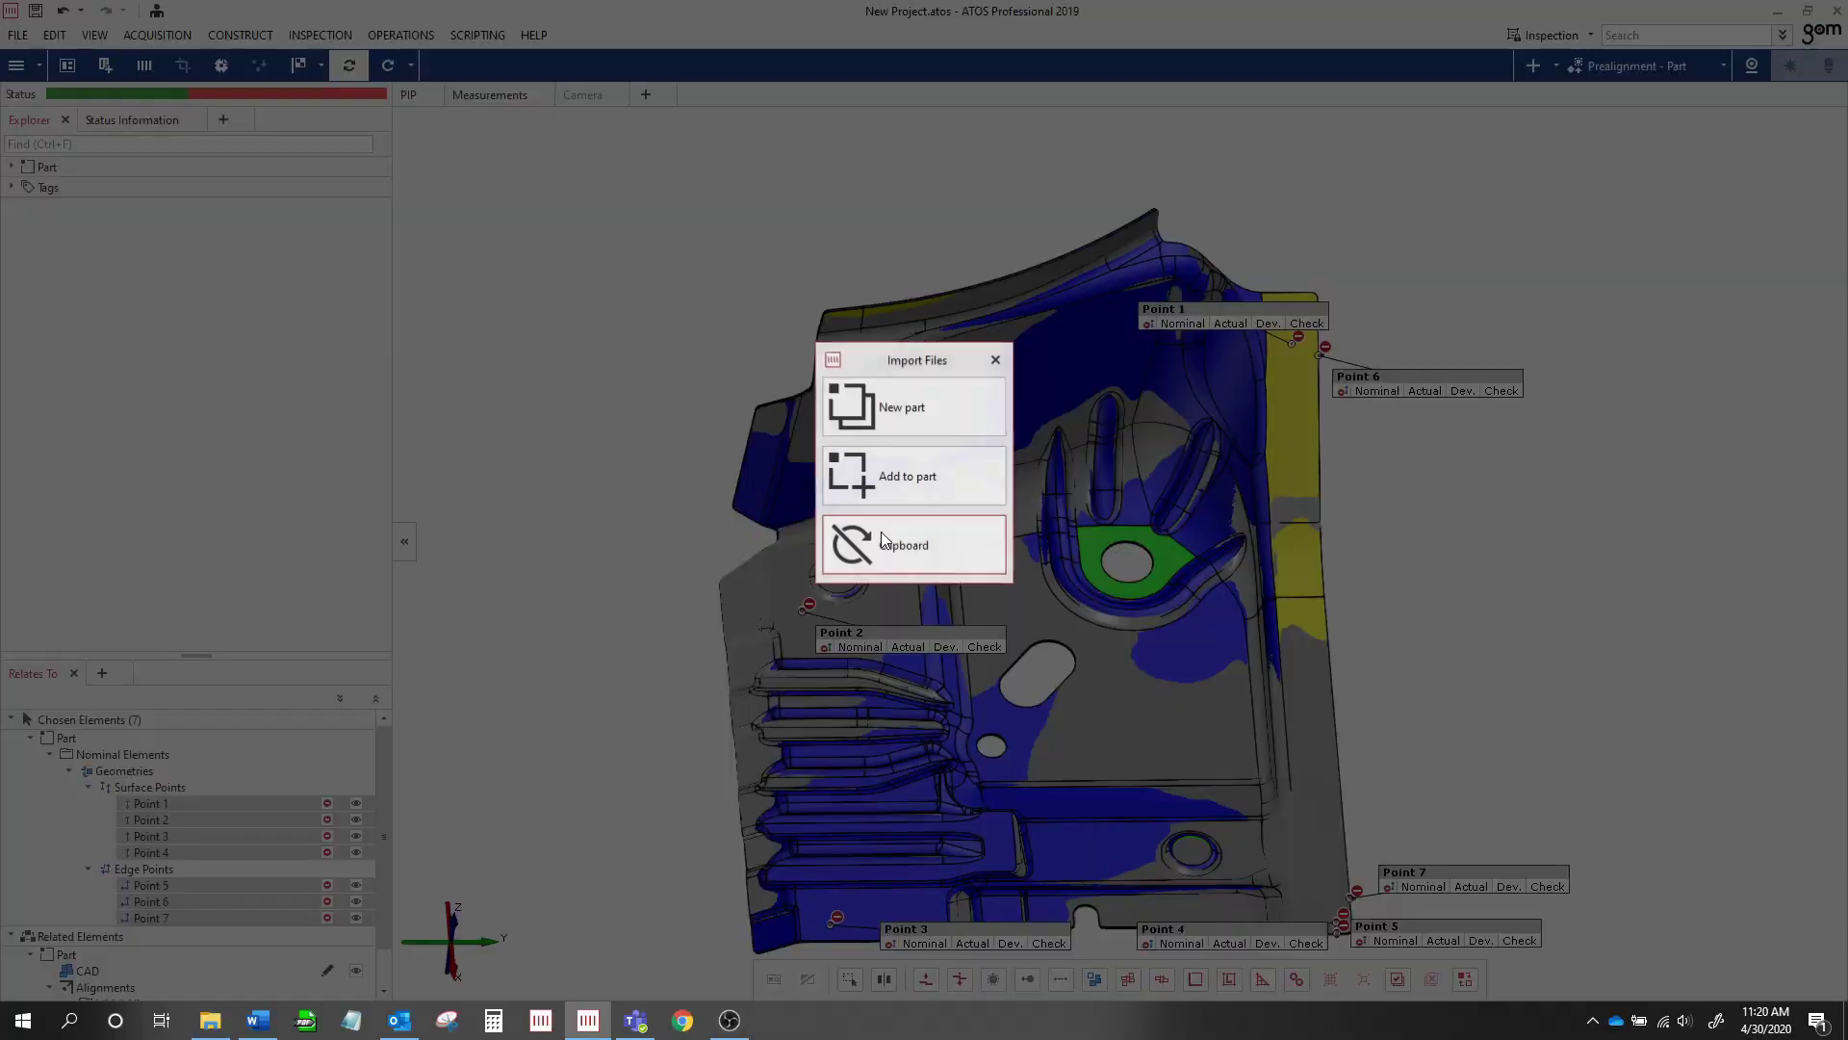
{"action": "left_click", "coordinate": [899, 478]}
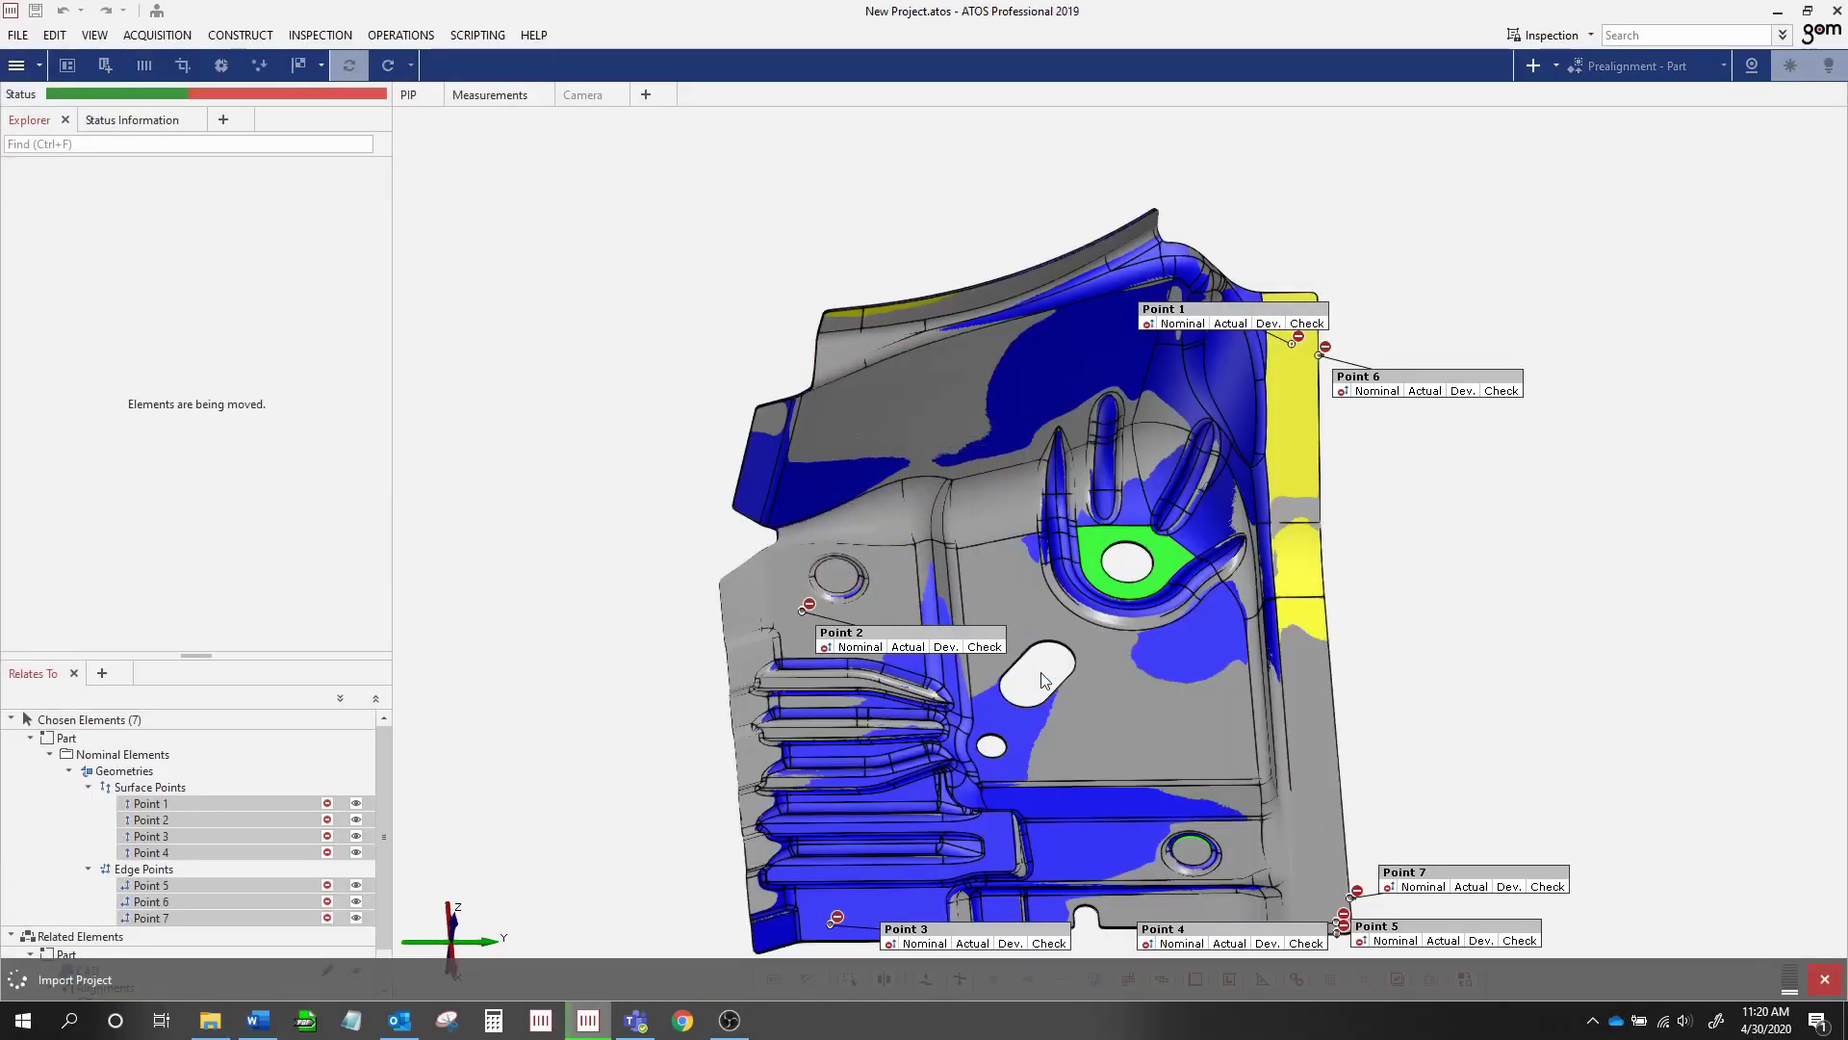
{"action": "mouse_move", "coordinate": [1049, 674]}
{"action": "left_mouse_down"}
{"action": "mouse_move", "coordinate": [1050, 636]}
{"action": "mouse_move", "coordinate": [1041, 651]}
{"action": "left_mouse_up"}
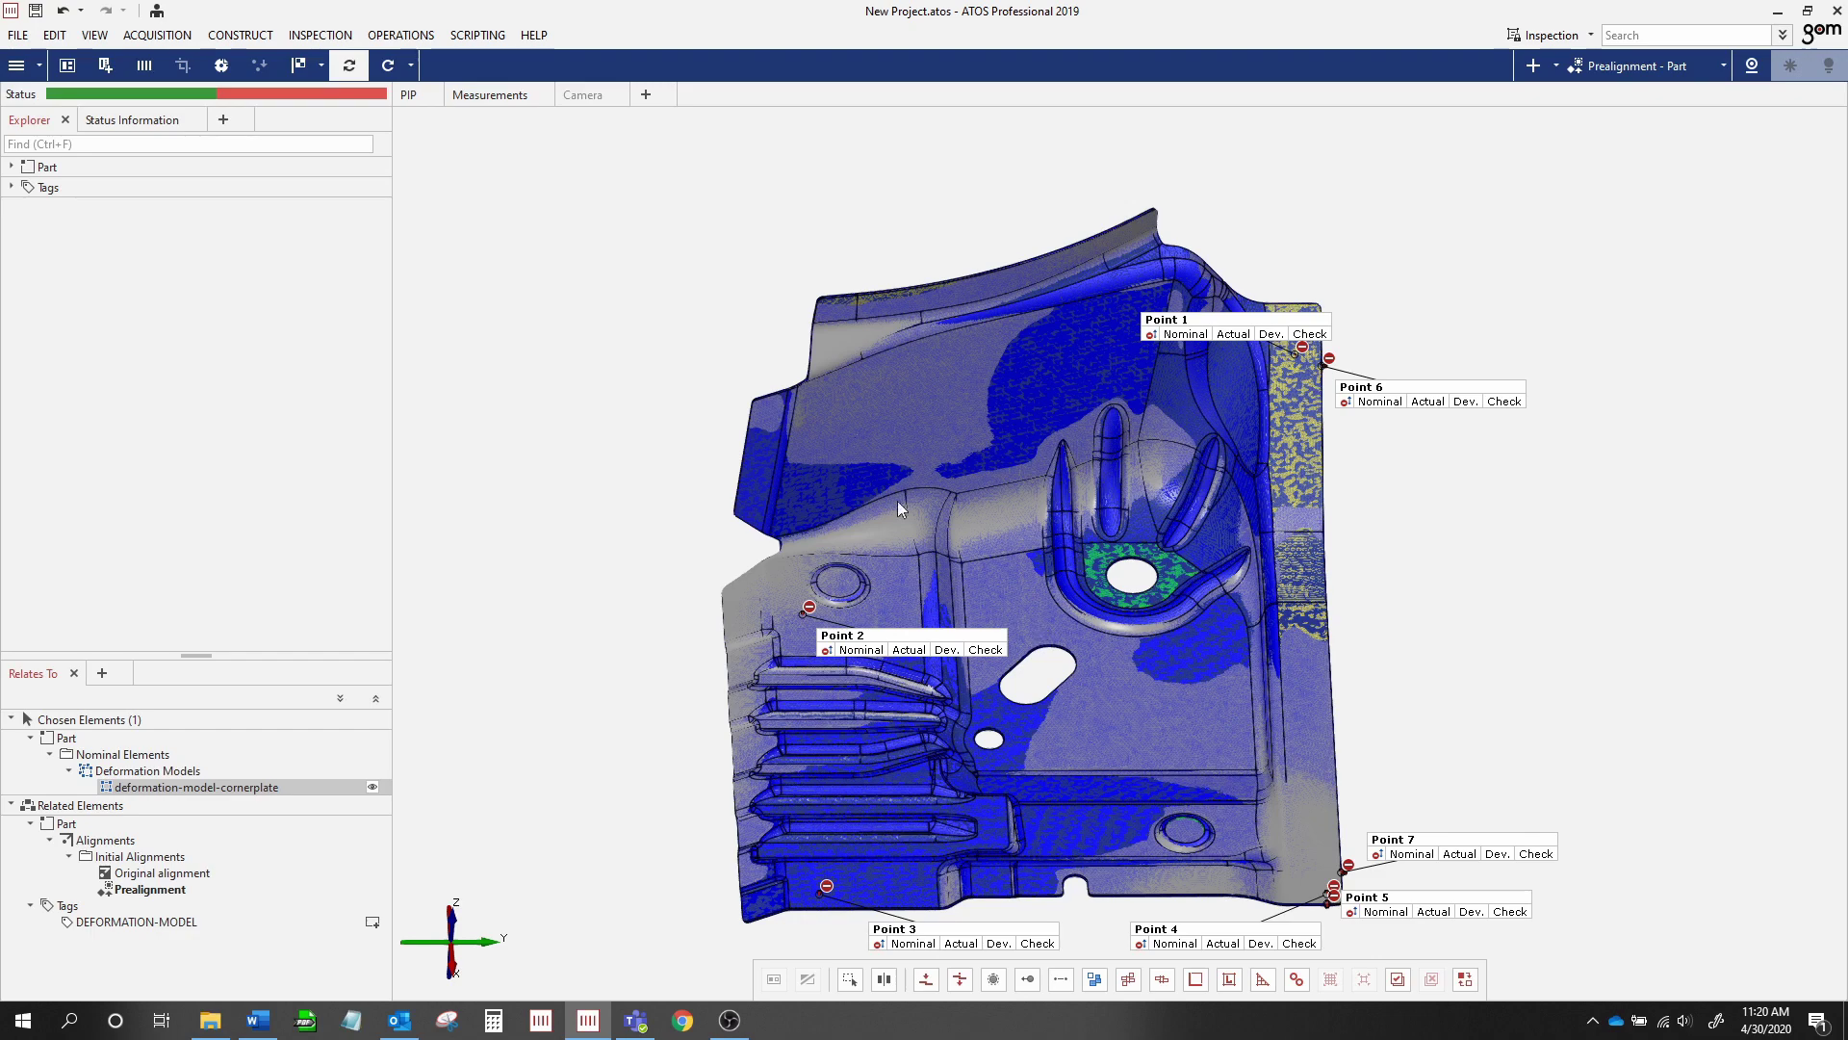
{"action": "left_click_drag", "start_coordinate": [897, 472], "coordinate": [880, 466]}
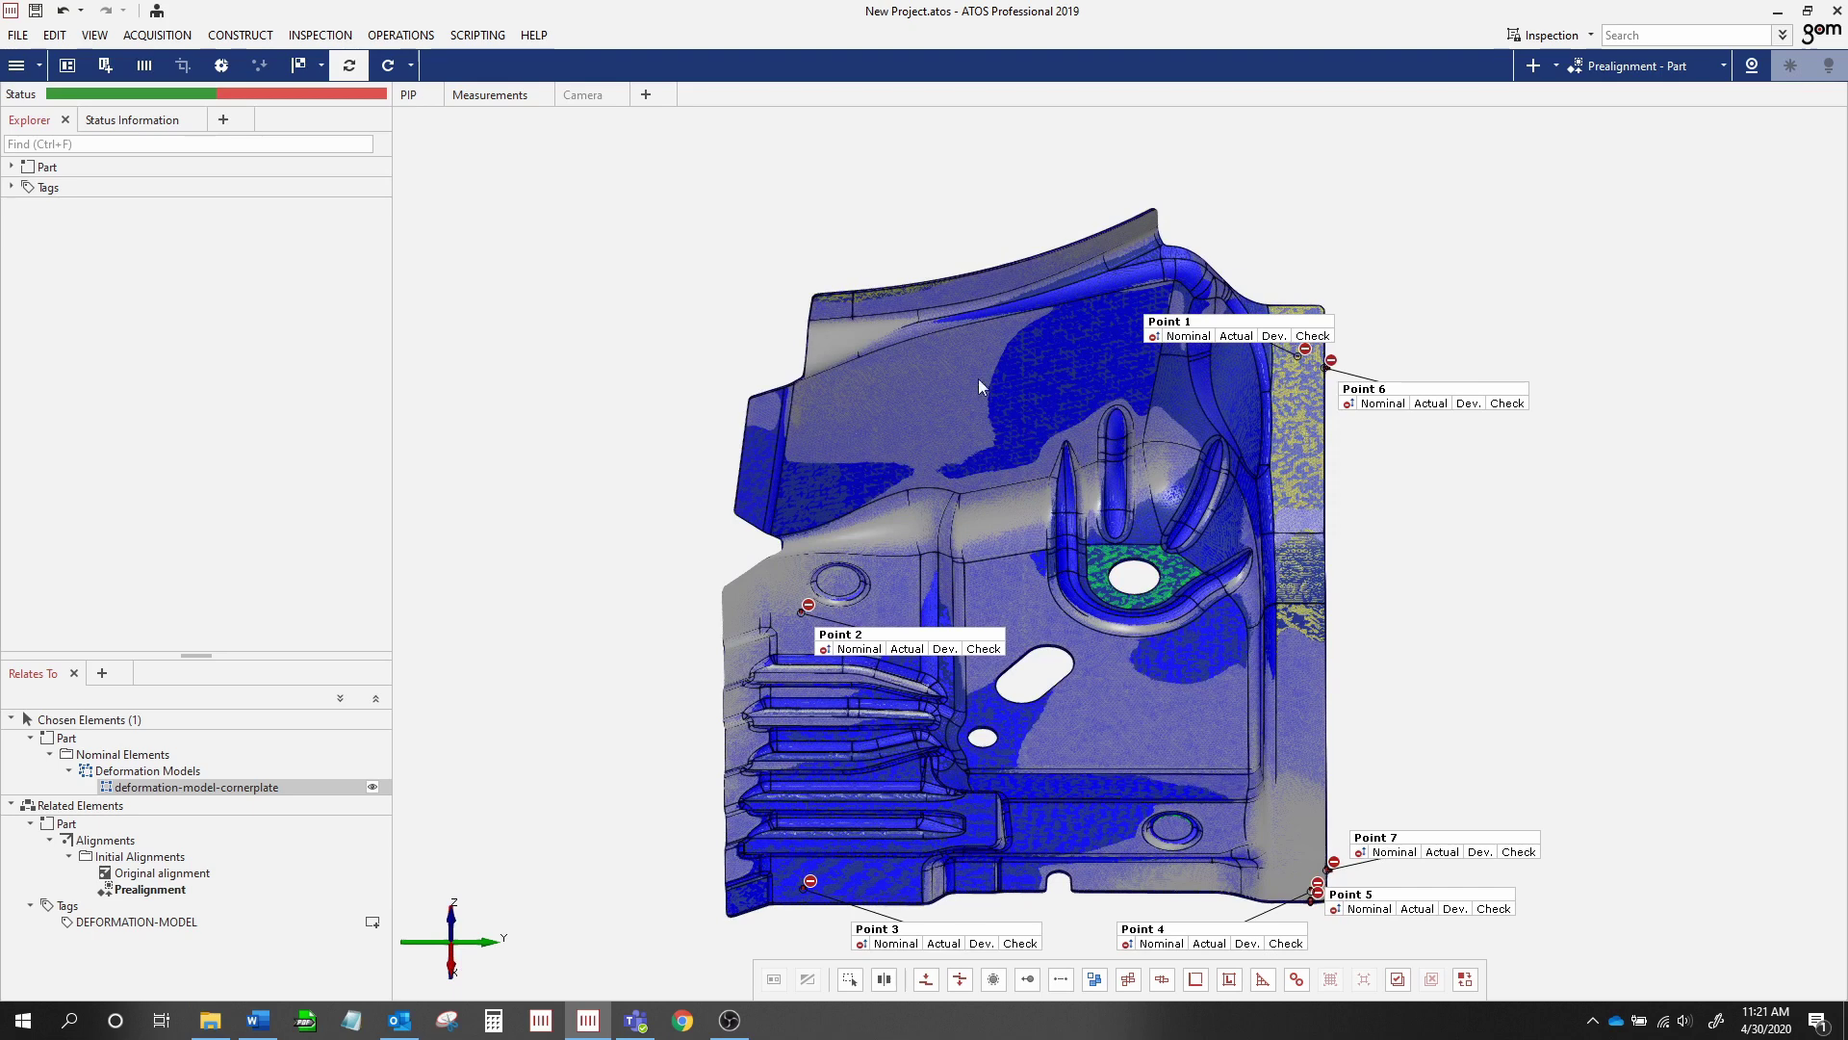
Display only deformation-model-cornerplate from the nominal elements and examine its element mesh up close
{"action": "left_click", "coordinate": [11, 168]}
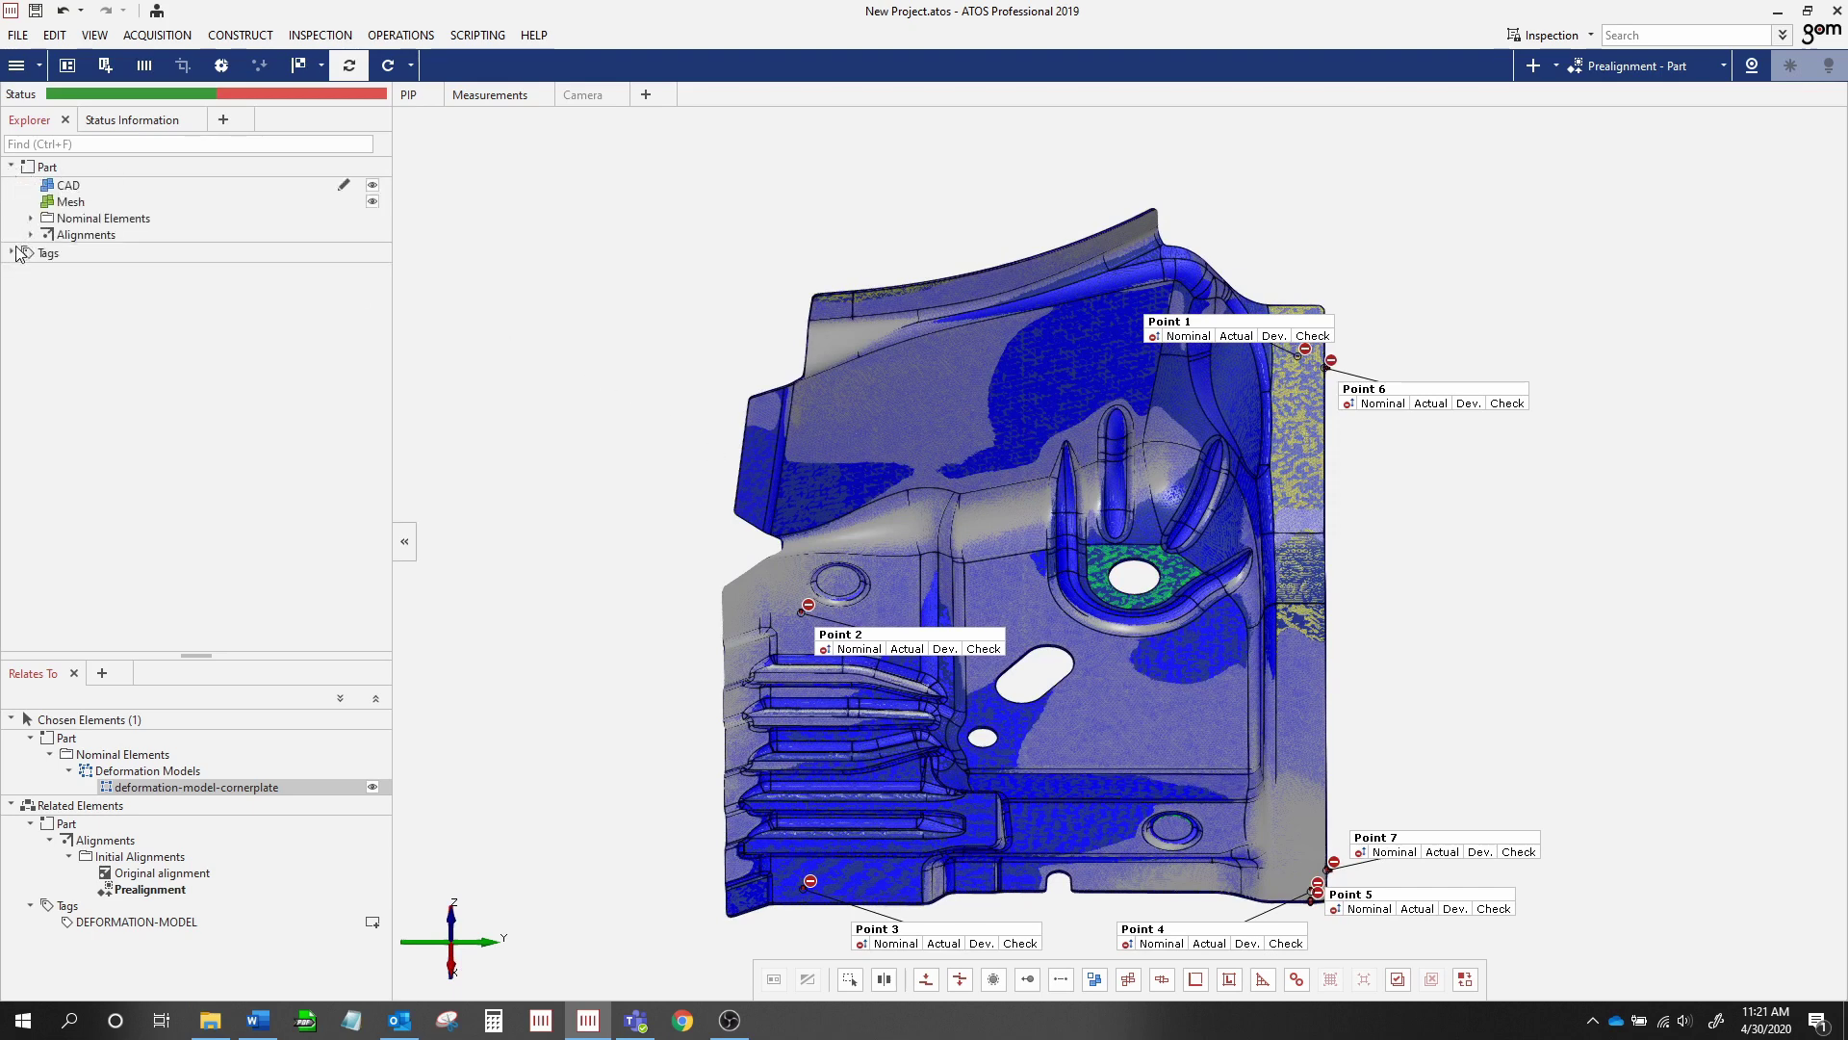
{"action": "left_click", "coordinate": [31, 219]}
{"action": "left_click", "coordinate": [51, 235]}
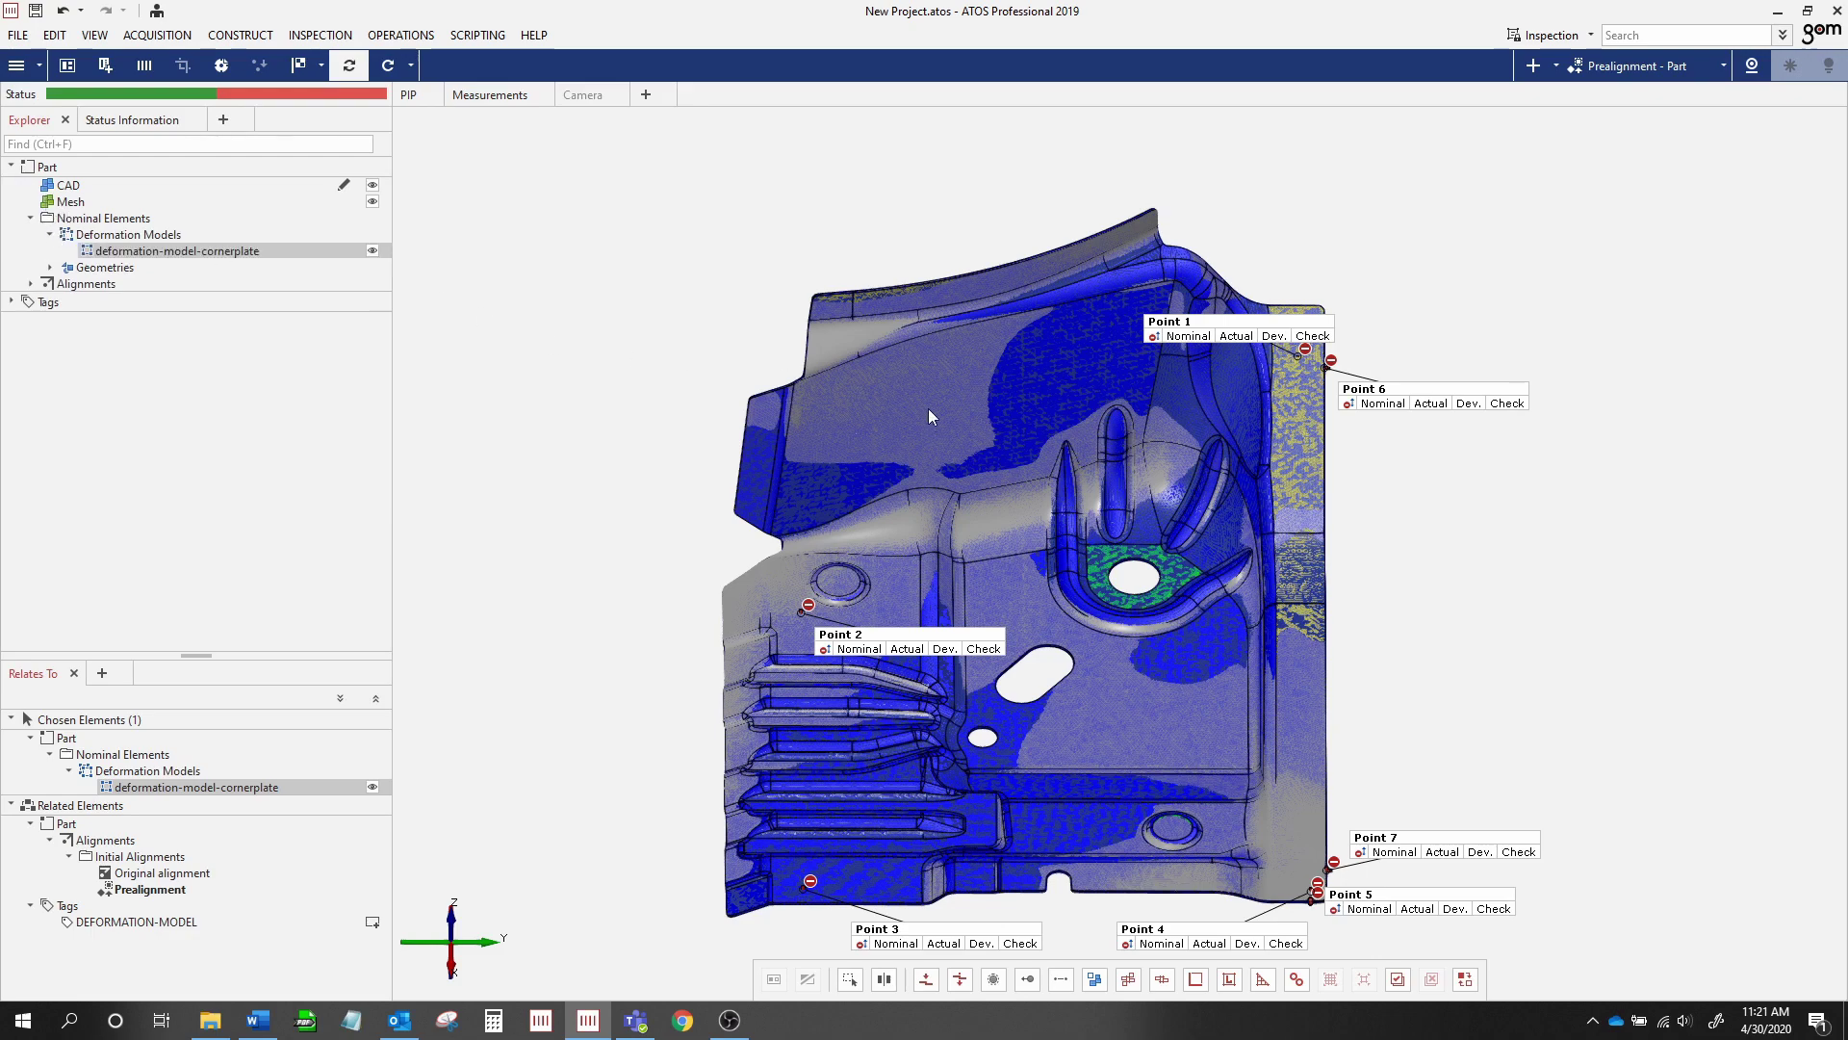
{"action": "left_click_drag", "start_coordinate": [252, 250], "coordinate": [878, 448]}
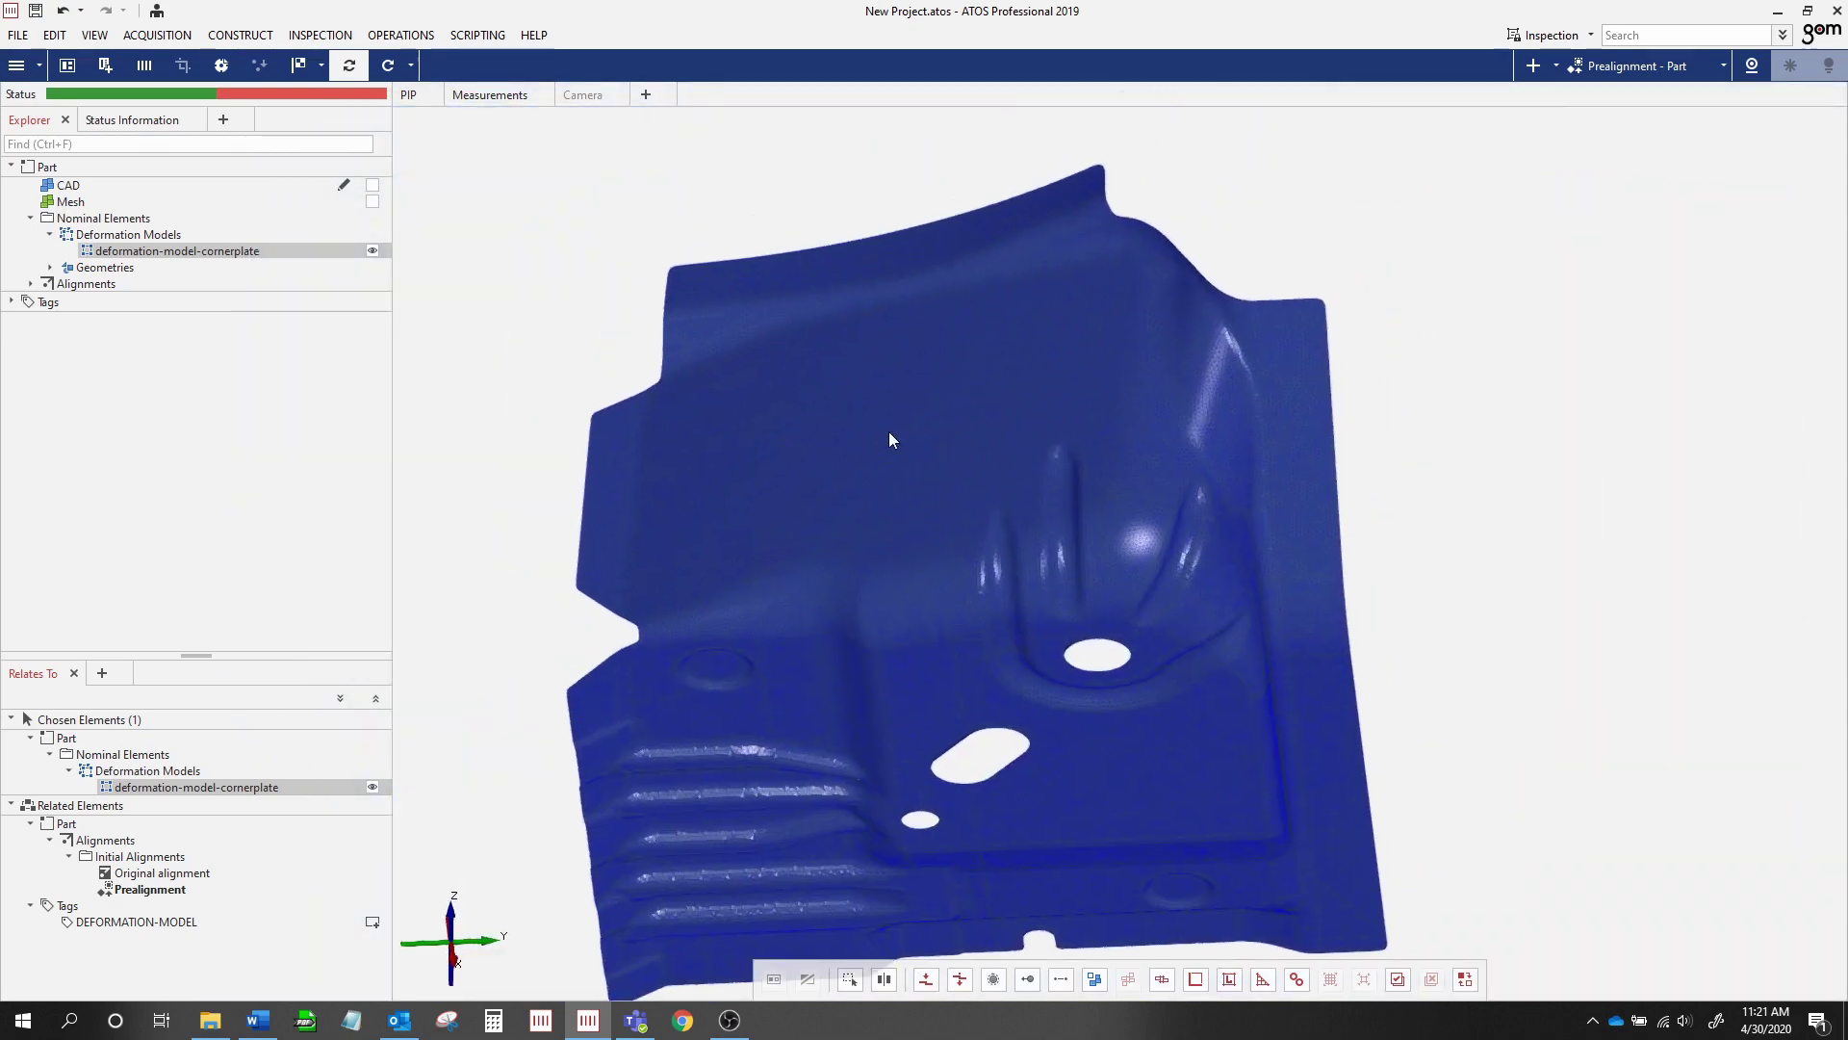
{"action": "scroll", "coordinate": [1020, 346], "scroll_direction": "up", "scroll_amount": 5}
{"action": "left_click_drag", "start_coordinate": [1277, 390], "coordinate": [1284, 395]}
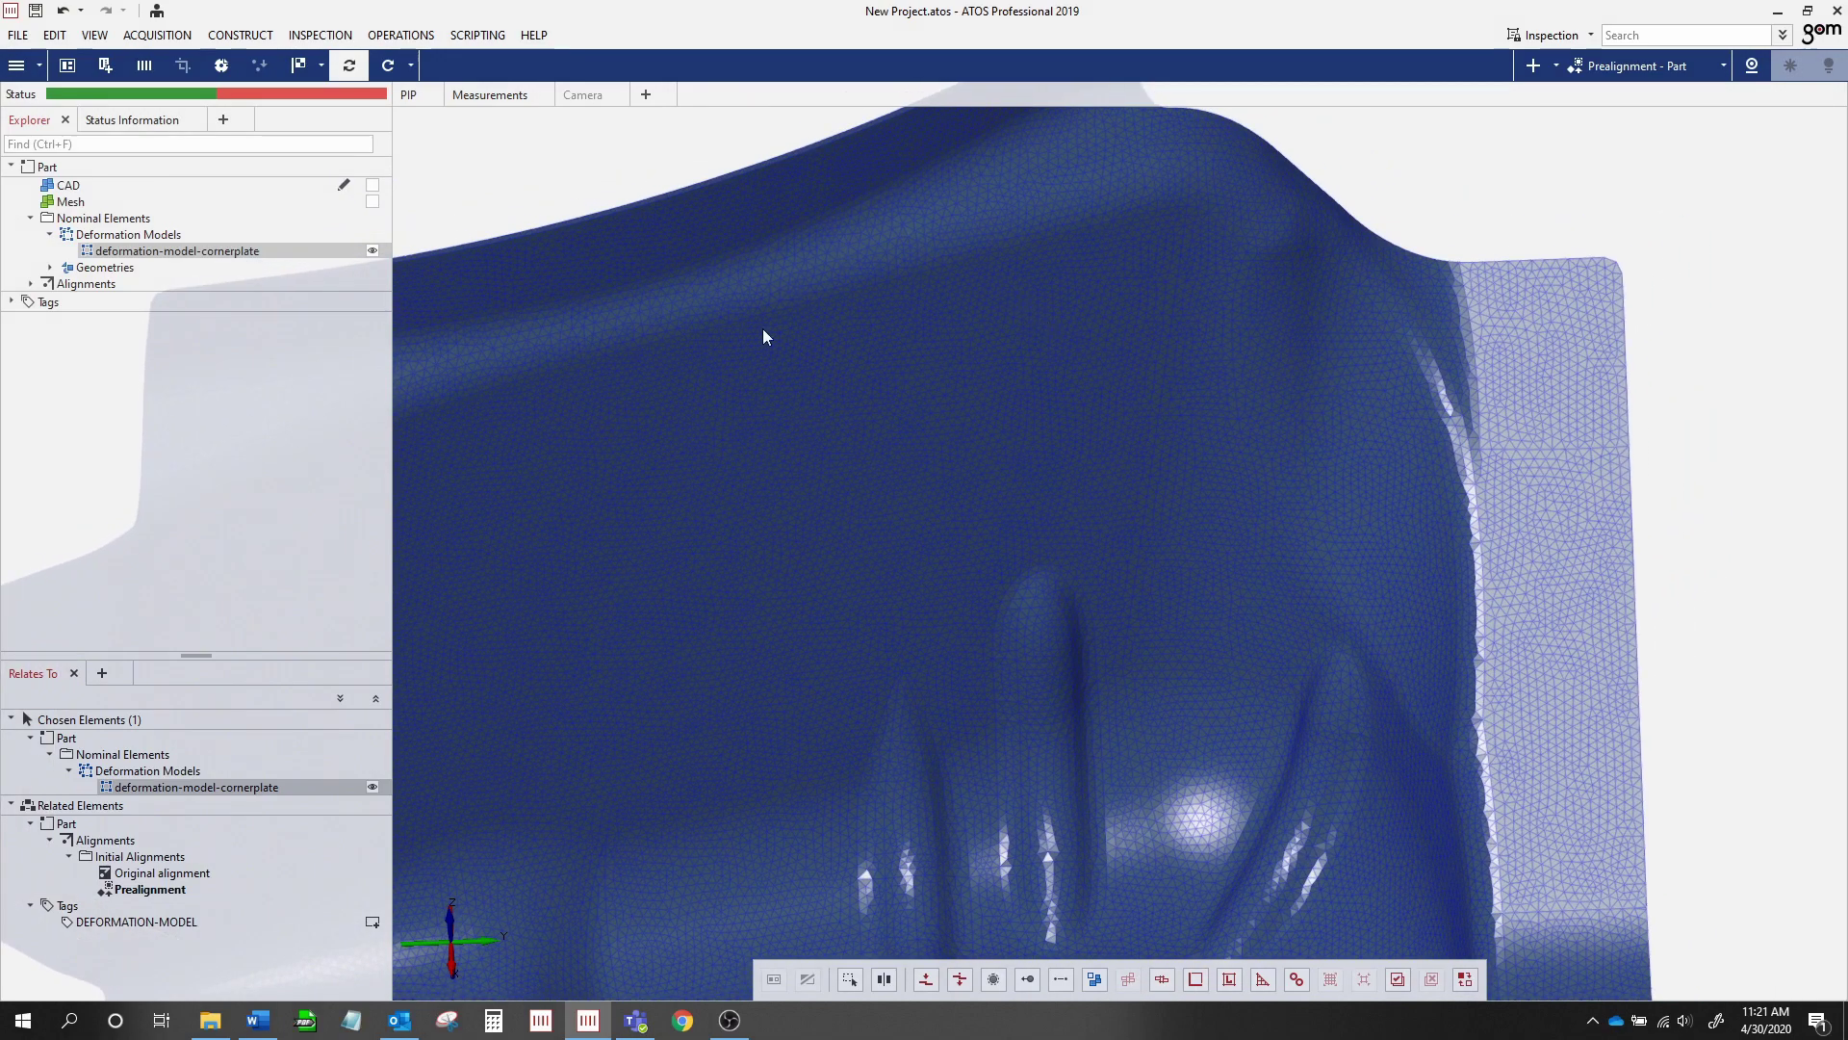
{"action": "scroll", "coordinate": [788, 301], "scroll_direction": "down", "scroll_amount": 6}
{"action": "left_click_drag", "start_coordinate": [805, 355], "coordinate": [882, 257]}
{"action": "scroll", "coordinate": [859, 389], "scroll_direction": "up", "scroll_amount": 3}
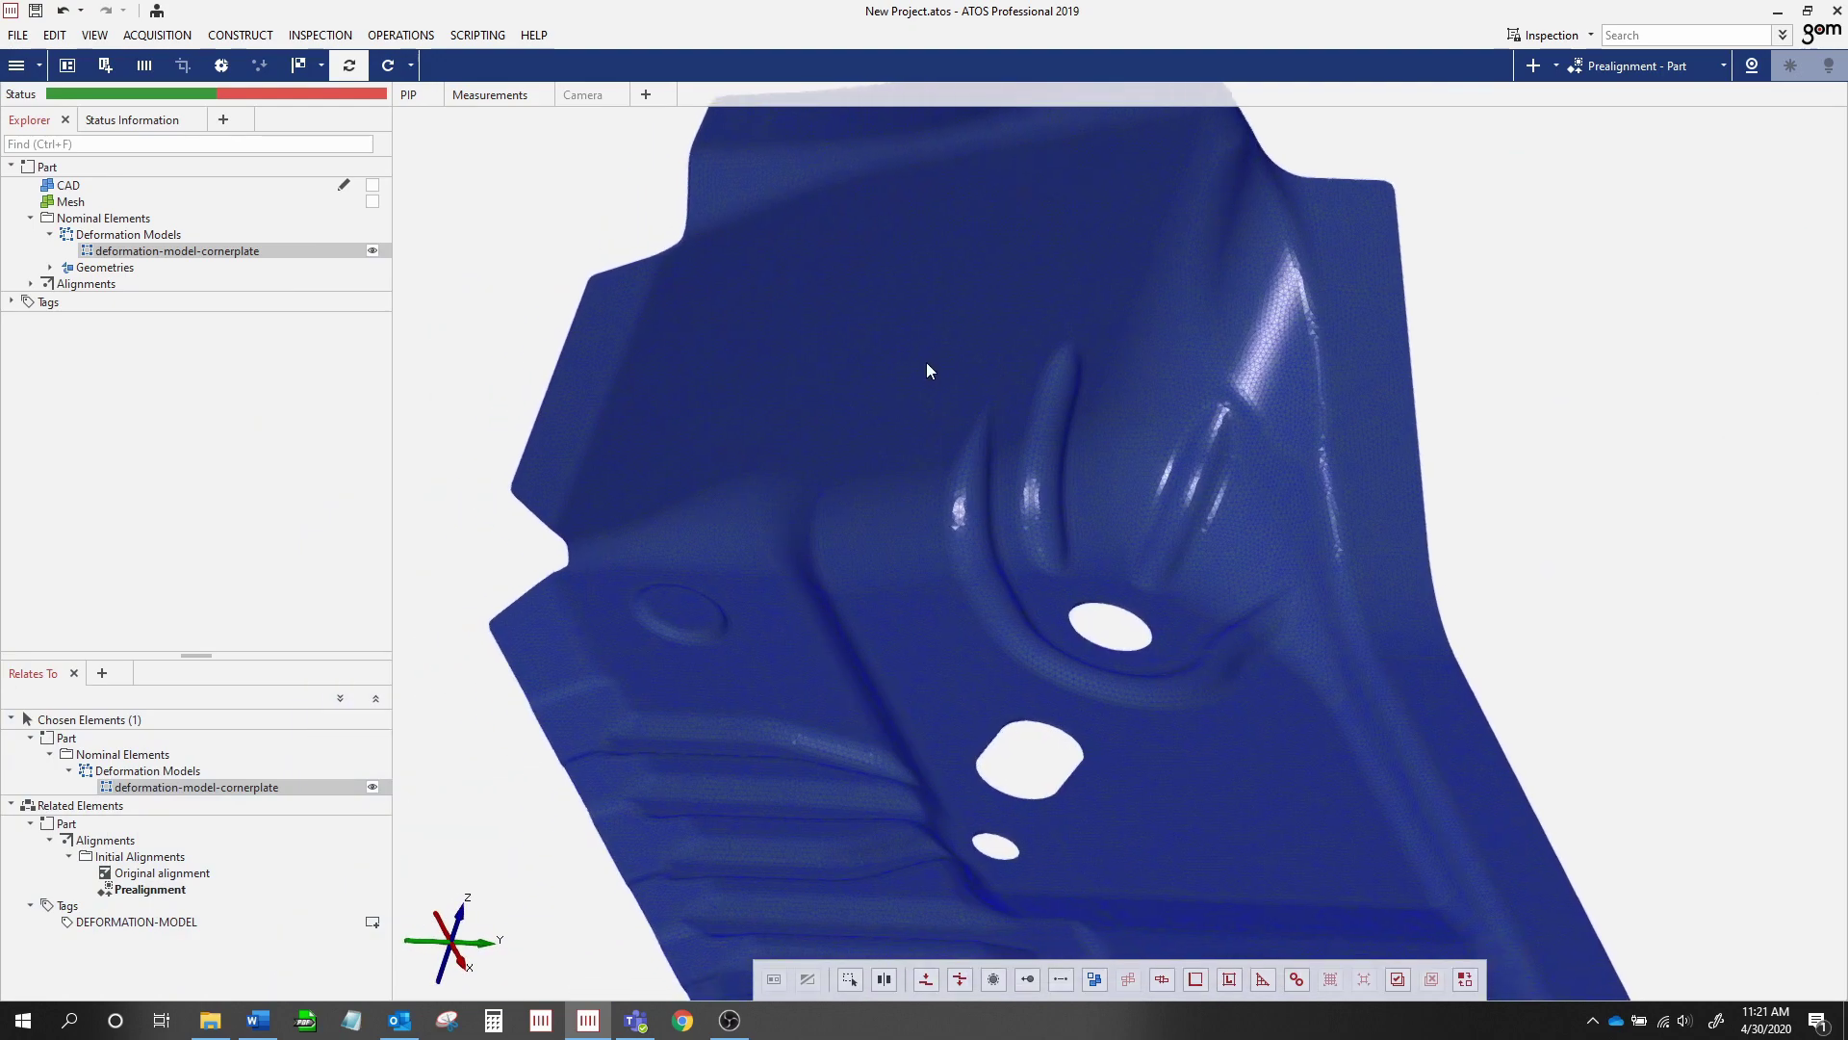
{"action": "scroll", "coordinate": [896, 395], "scroll_direction": "down", "scroll_amount": 3}
{"action": "left_click_drag", "start_coordinate": [871, 417], "coordinate": [934, 378]}
Examine the properties of the CAD and of deformation-model-cornerplate, including the latter's volume mesh and material data
{"action": "left_click_drag", "start_coordinate": [77, 189], "coordinate": [788, 302]}
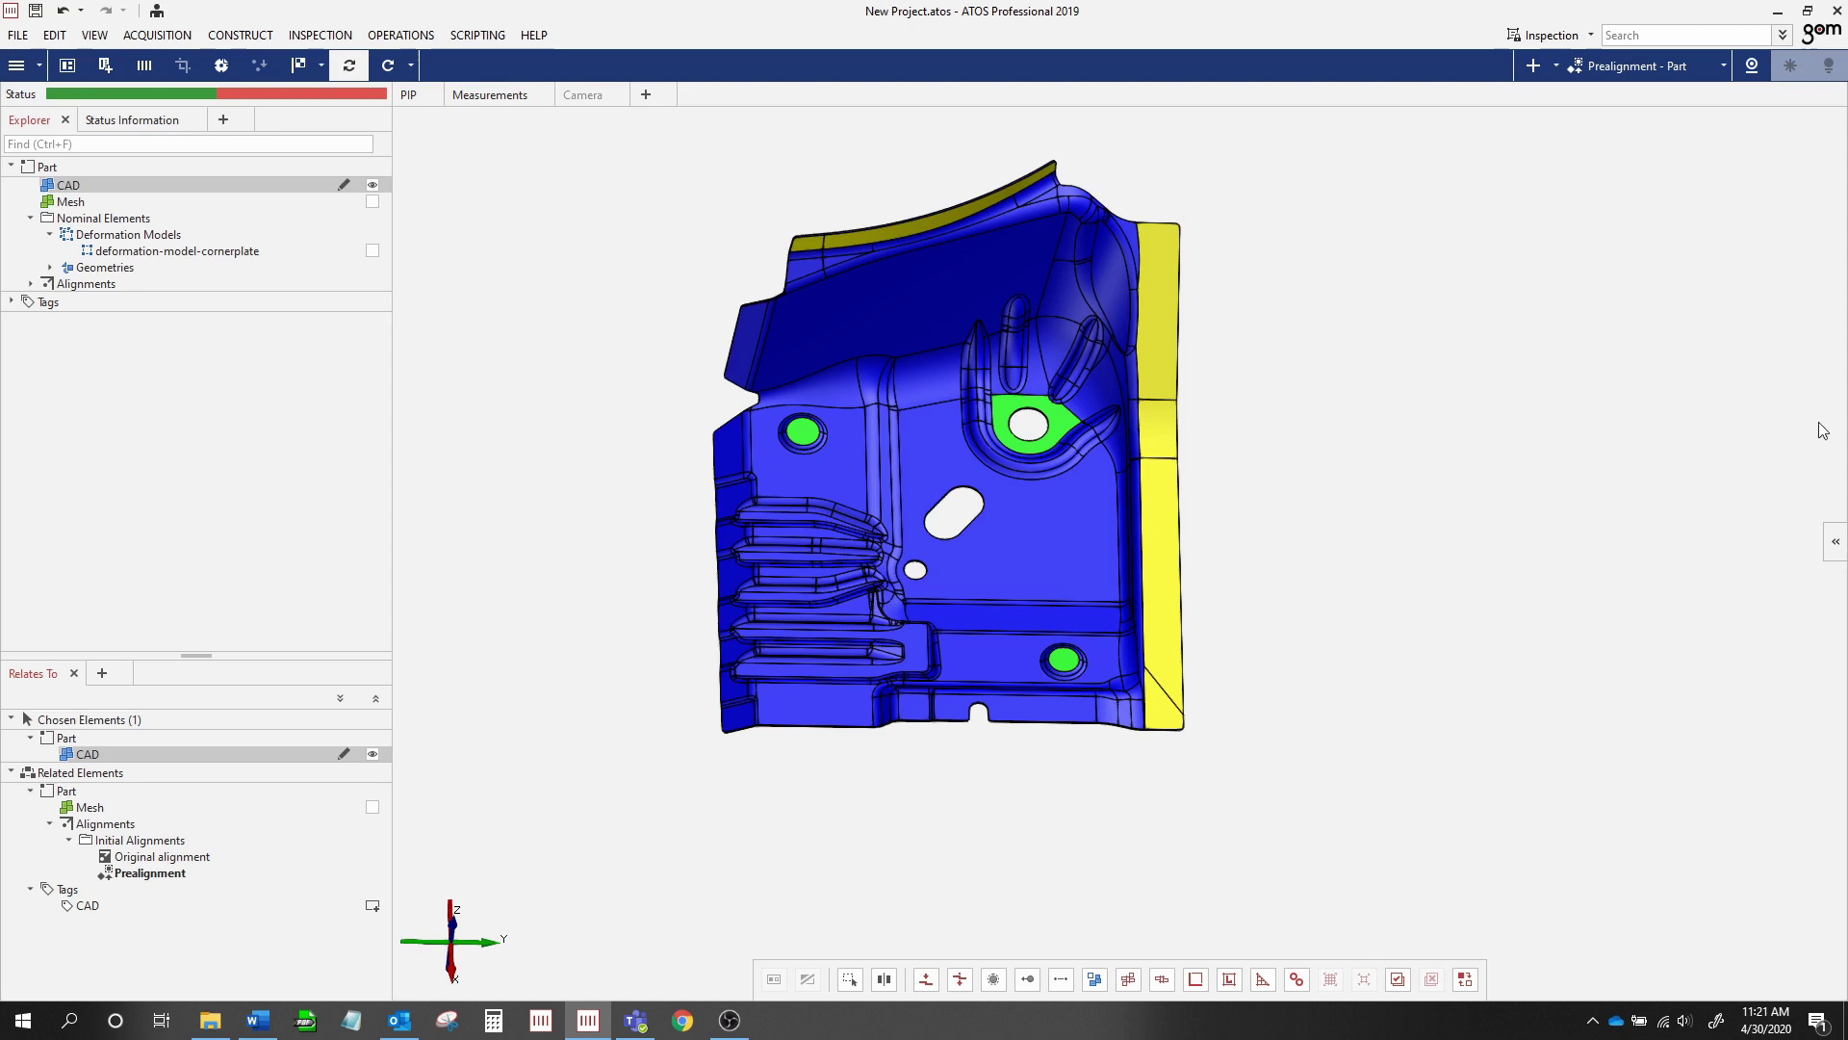
{"action": "mouse_move", "coordinate": [1826, 466]}
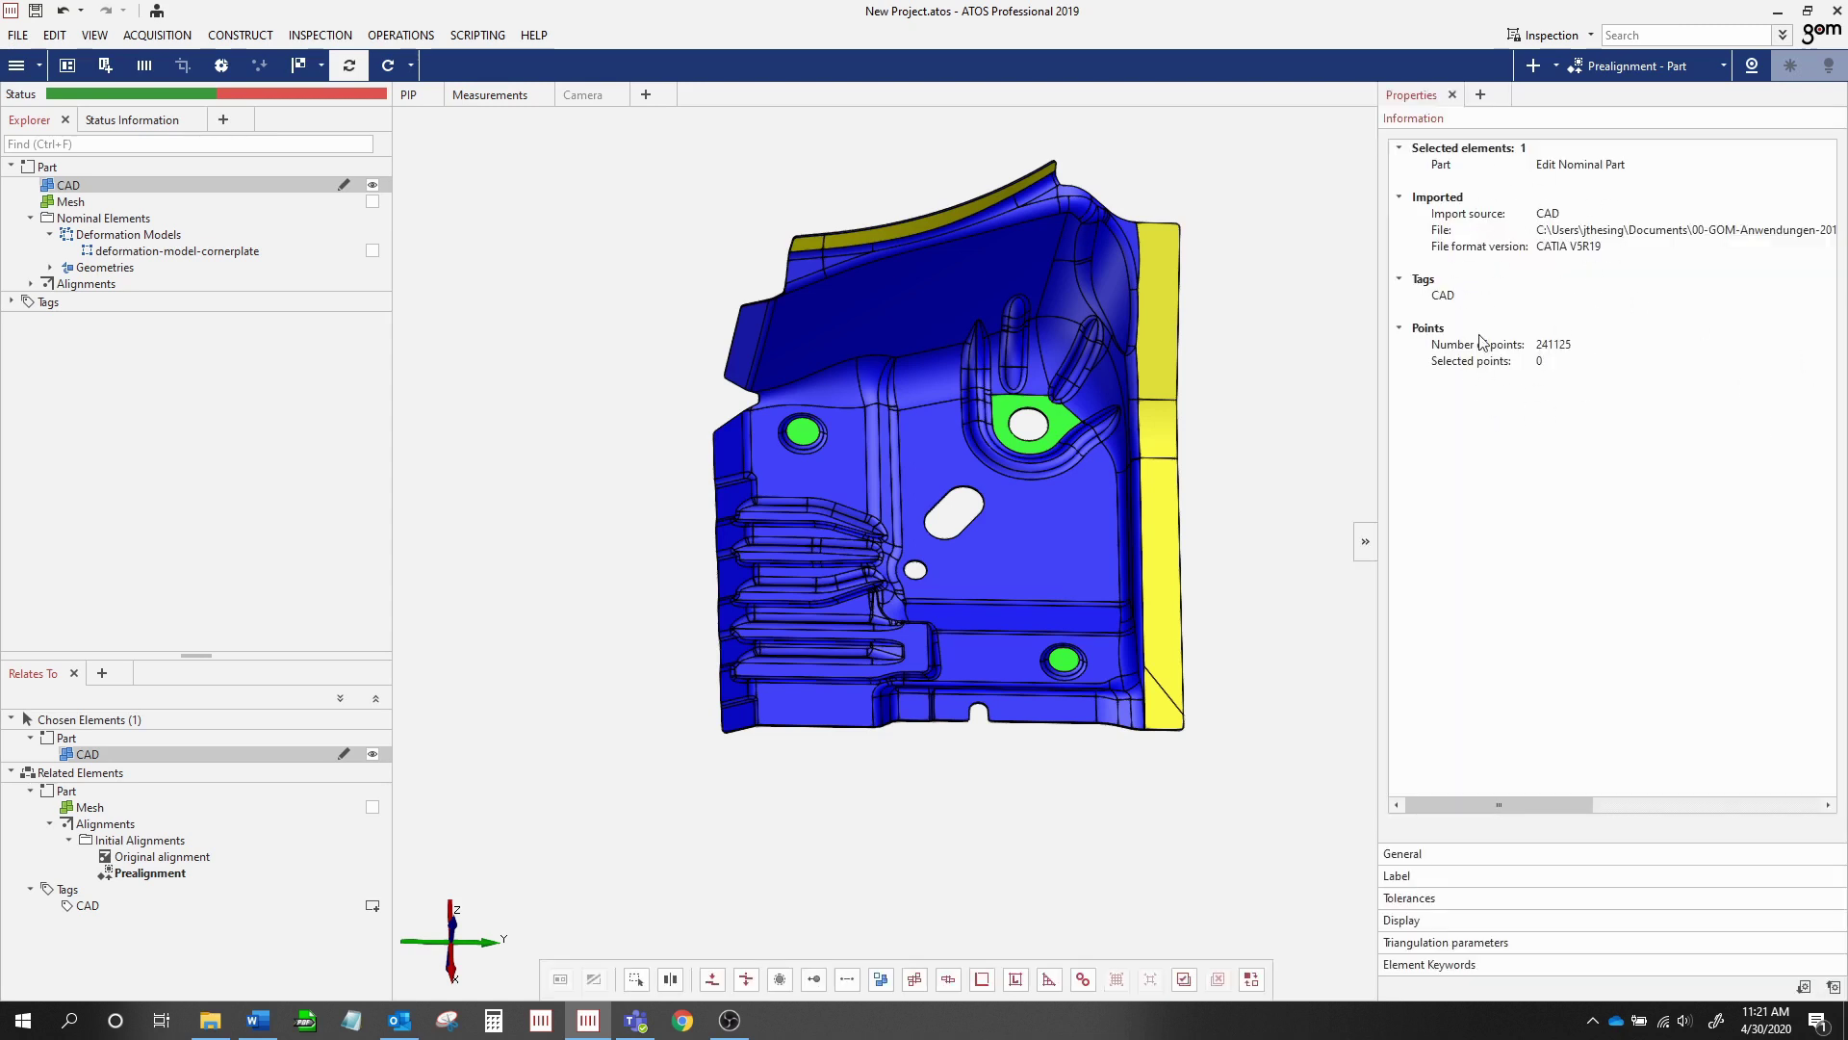
{"action": "left_click", "coordinate": [192, 252]}
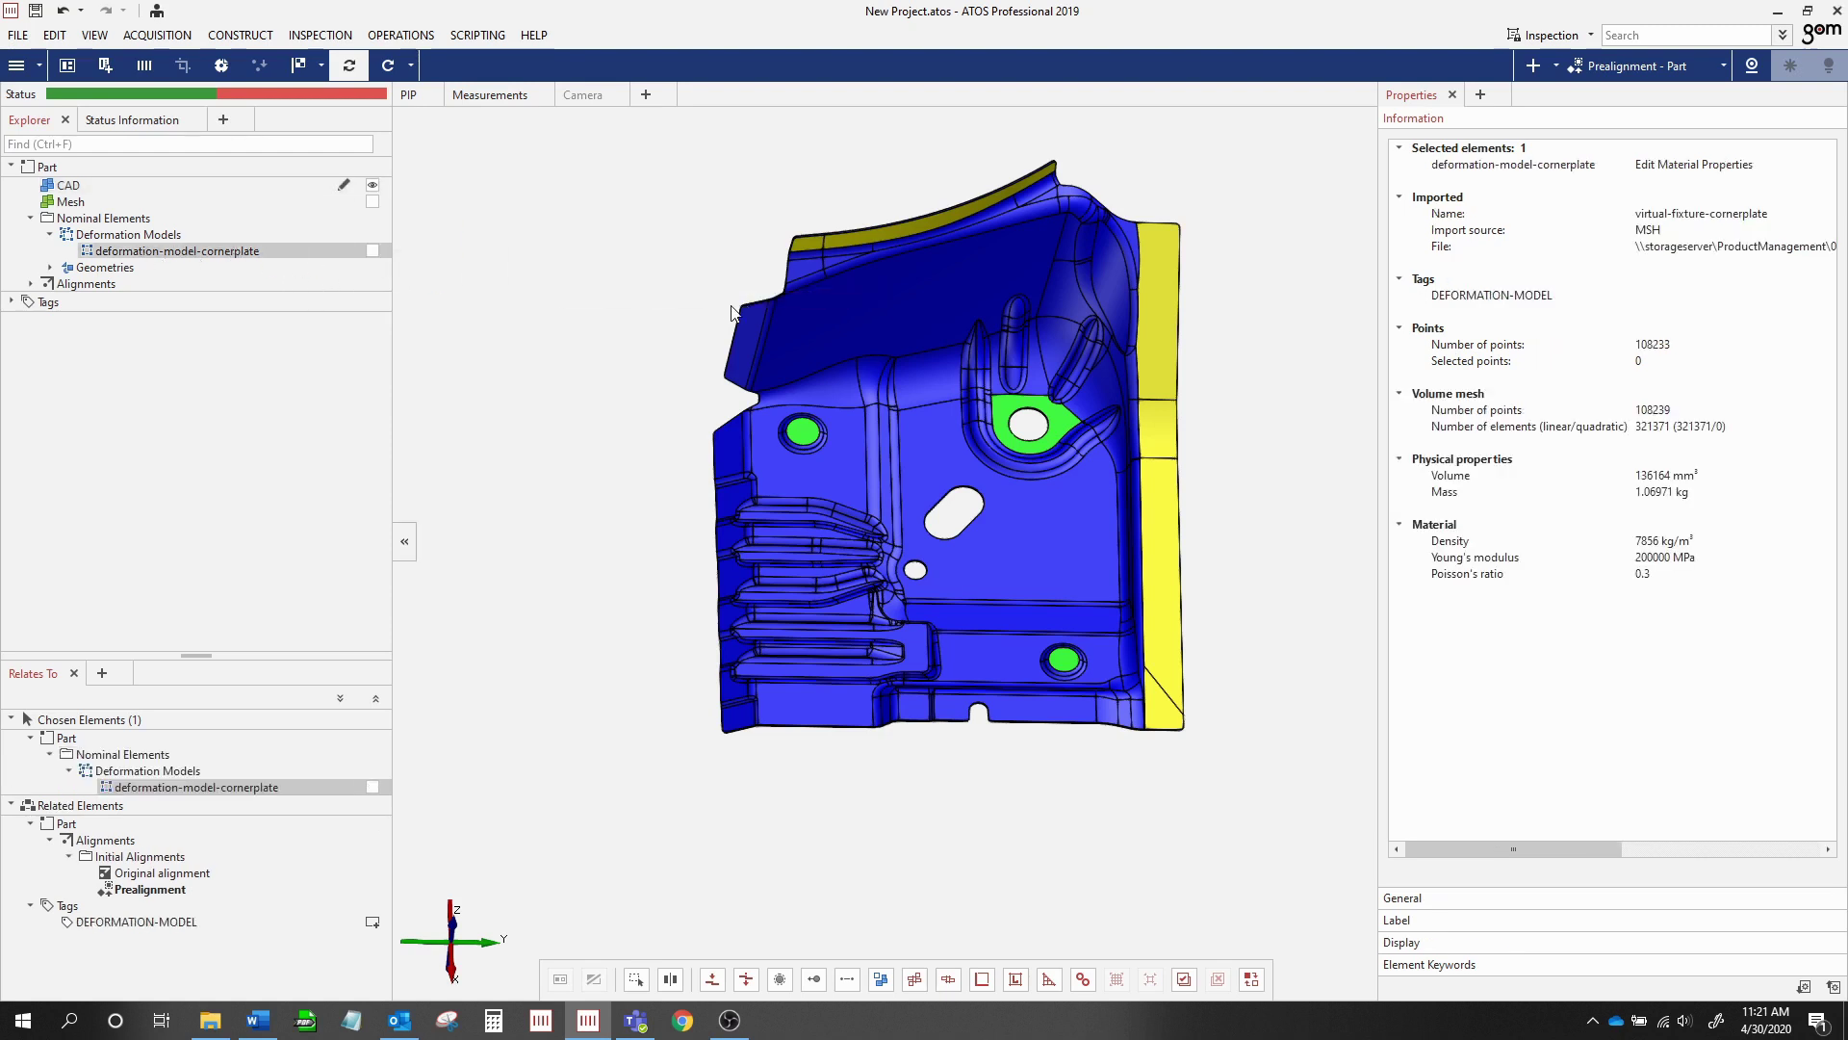
{"action": "left_click", "coordinate": [373, 251]}
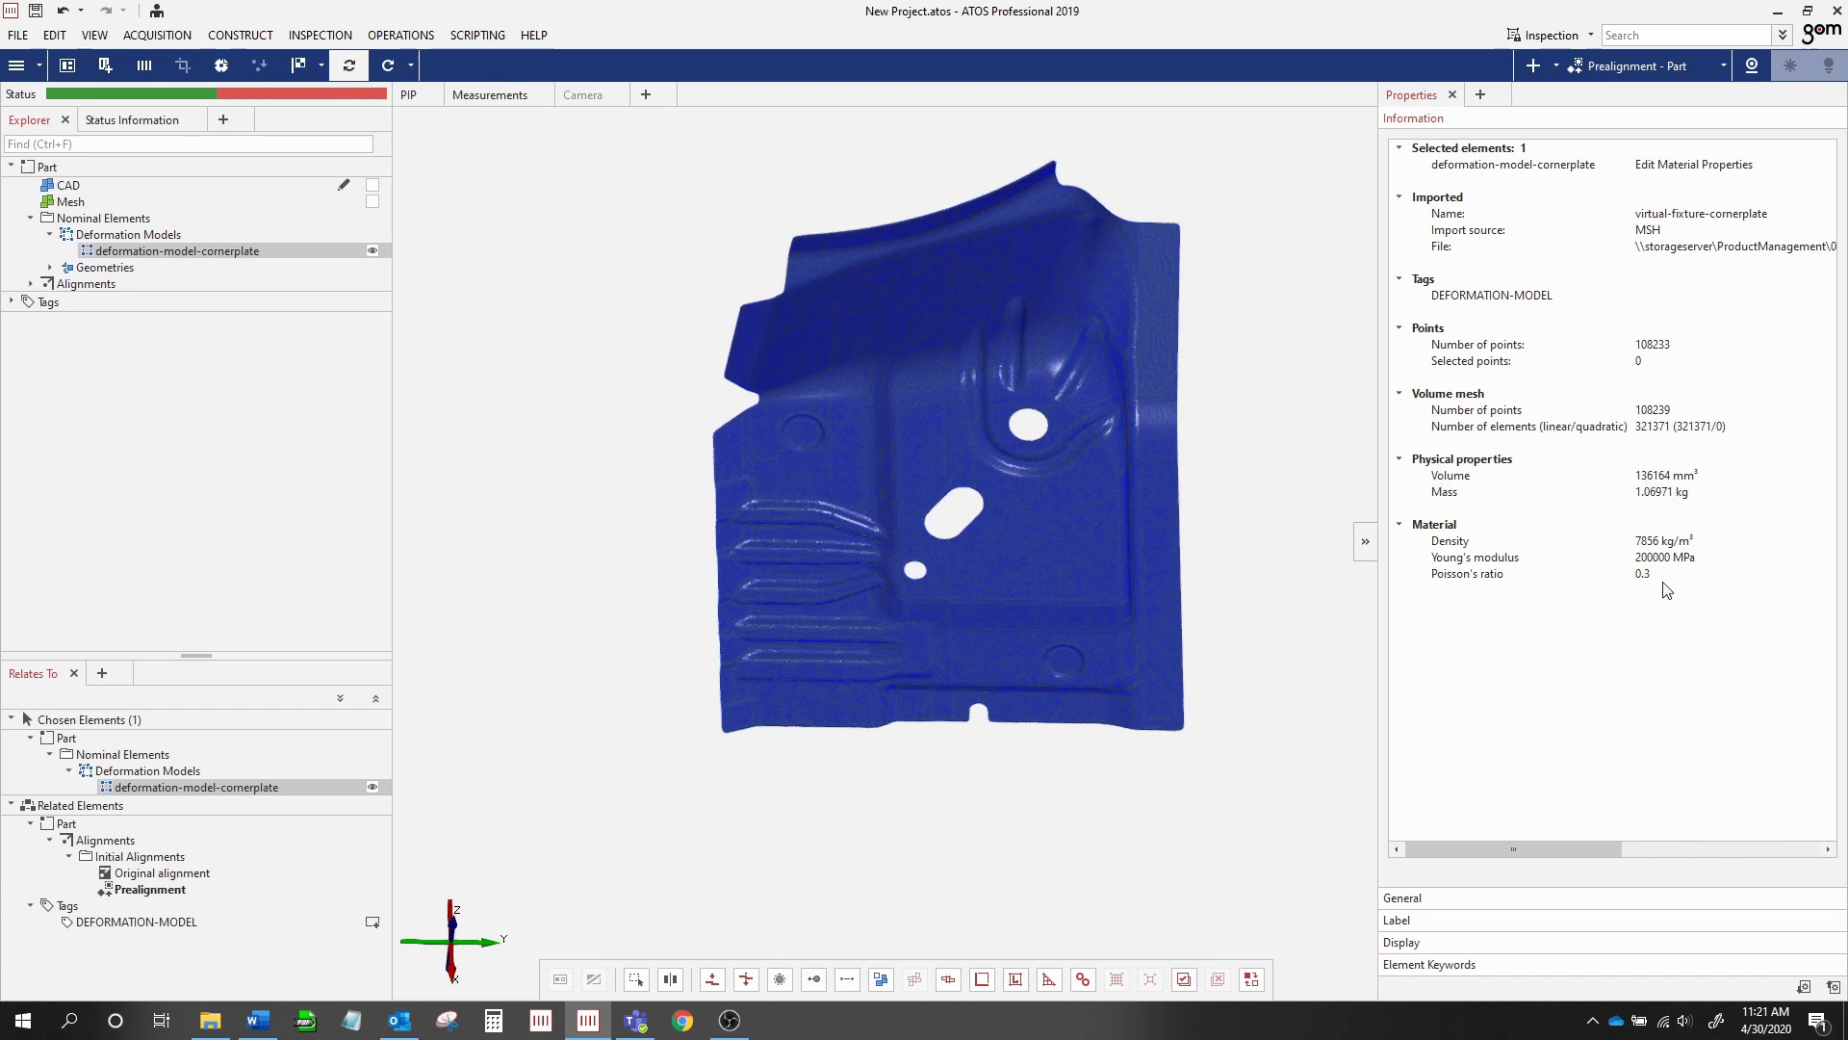
{"action": "left_click", "coordinate": [1366, 545]}
{"action": "left_click_drag", "start_coordinate": [1221, 534], "coordinate": [1183, 483]}
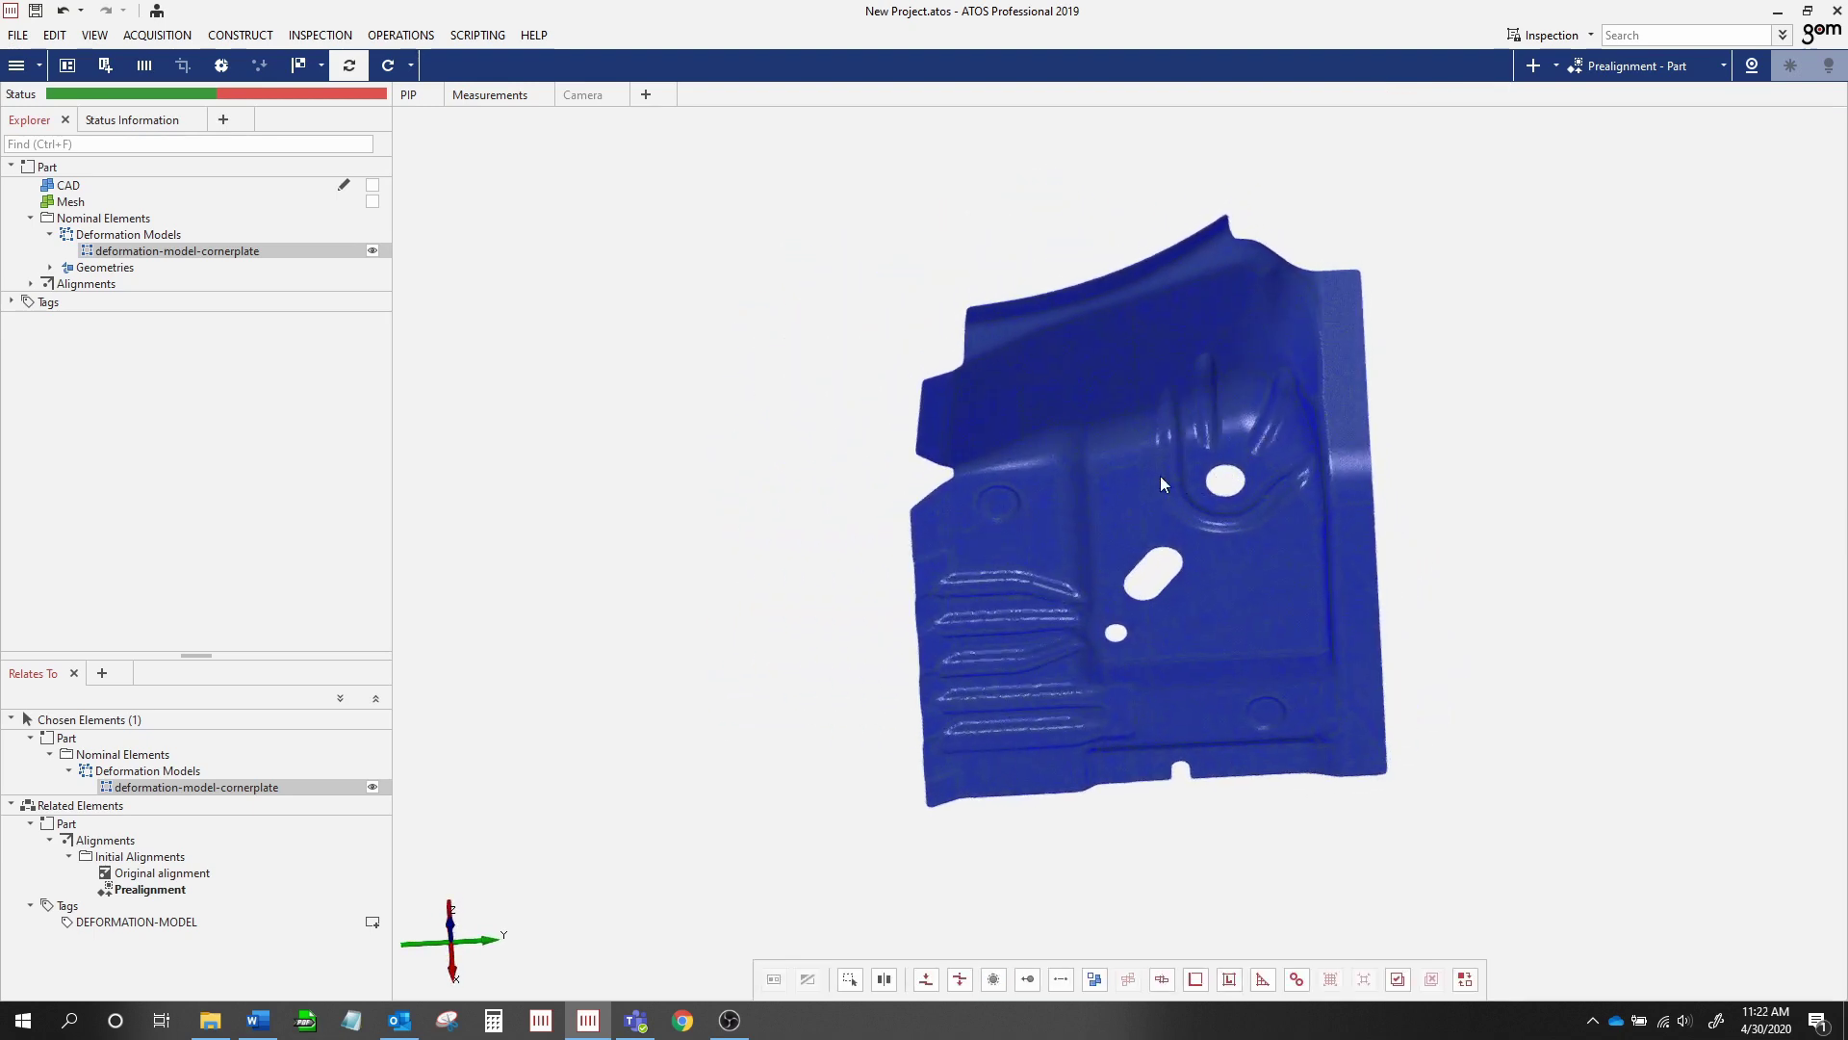
Display only the CAD and examine the sheet thickness along its upper flange edge
{"action": "left_click_drag", "start_coordinate": [67, 185], "coordinate": [1064, 268]}
{"action": "scroll", "coordinate": [1061, 261], "scroll_direction": "up", "scroll_amount": 10}
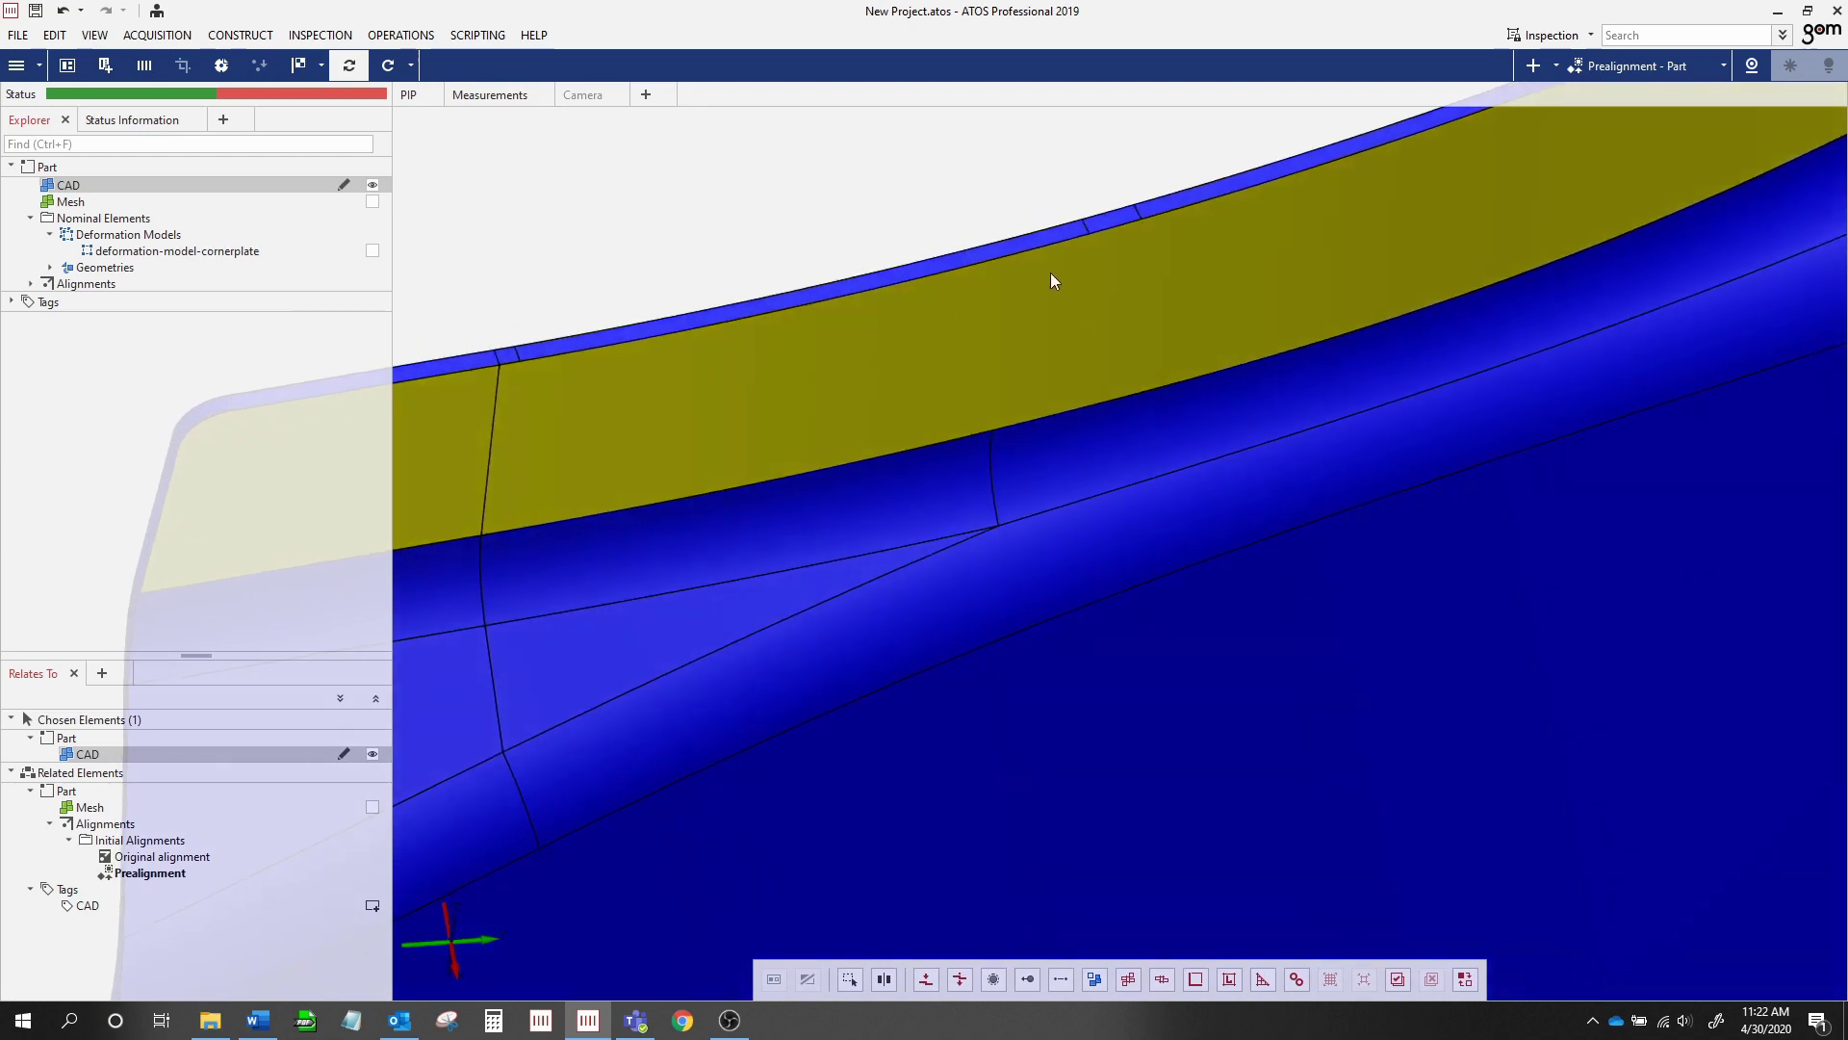
{"action": "scroll", "coordinate": [1215, 526], "scroll_direction": "down", "scroll_amount": 10}
{"action": "mouse_move", "coordinate": [1215, 527]}
{"action": "left_mouse_down"}
{"action": "mouse_move", "coordinate": [1238, 643]}
{"action": "mouse_move", "coordinate": [1168, 424]}
{"action": "mouse_move", "coordinate": [1194, 484]}
{"action": "mouse_move", "coordinate": [1175, 330]}
{"action": "mouse_move", "coordinate": [1202, 484]}
{"action": "mouse_move", "coordinate": [1155, 532]}
{"action": "mouse_move", "coordinate": [1215, 517]}
{"action": "left_mouse_up"}
{"action": "scroll", "coordinate": [1215, 517], "scroll_direction": "down", "scroll_amount": 5}
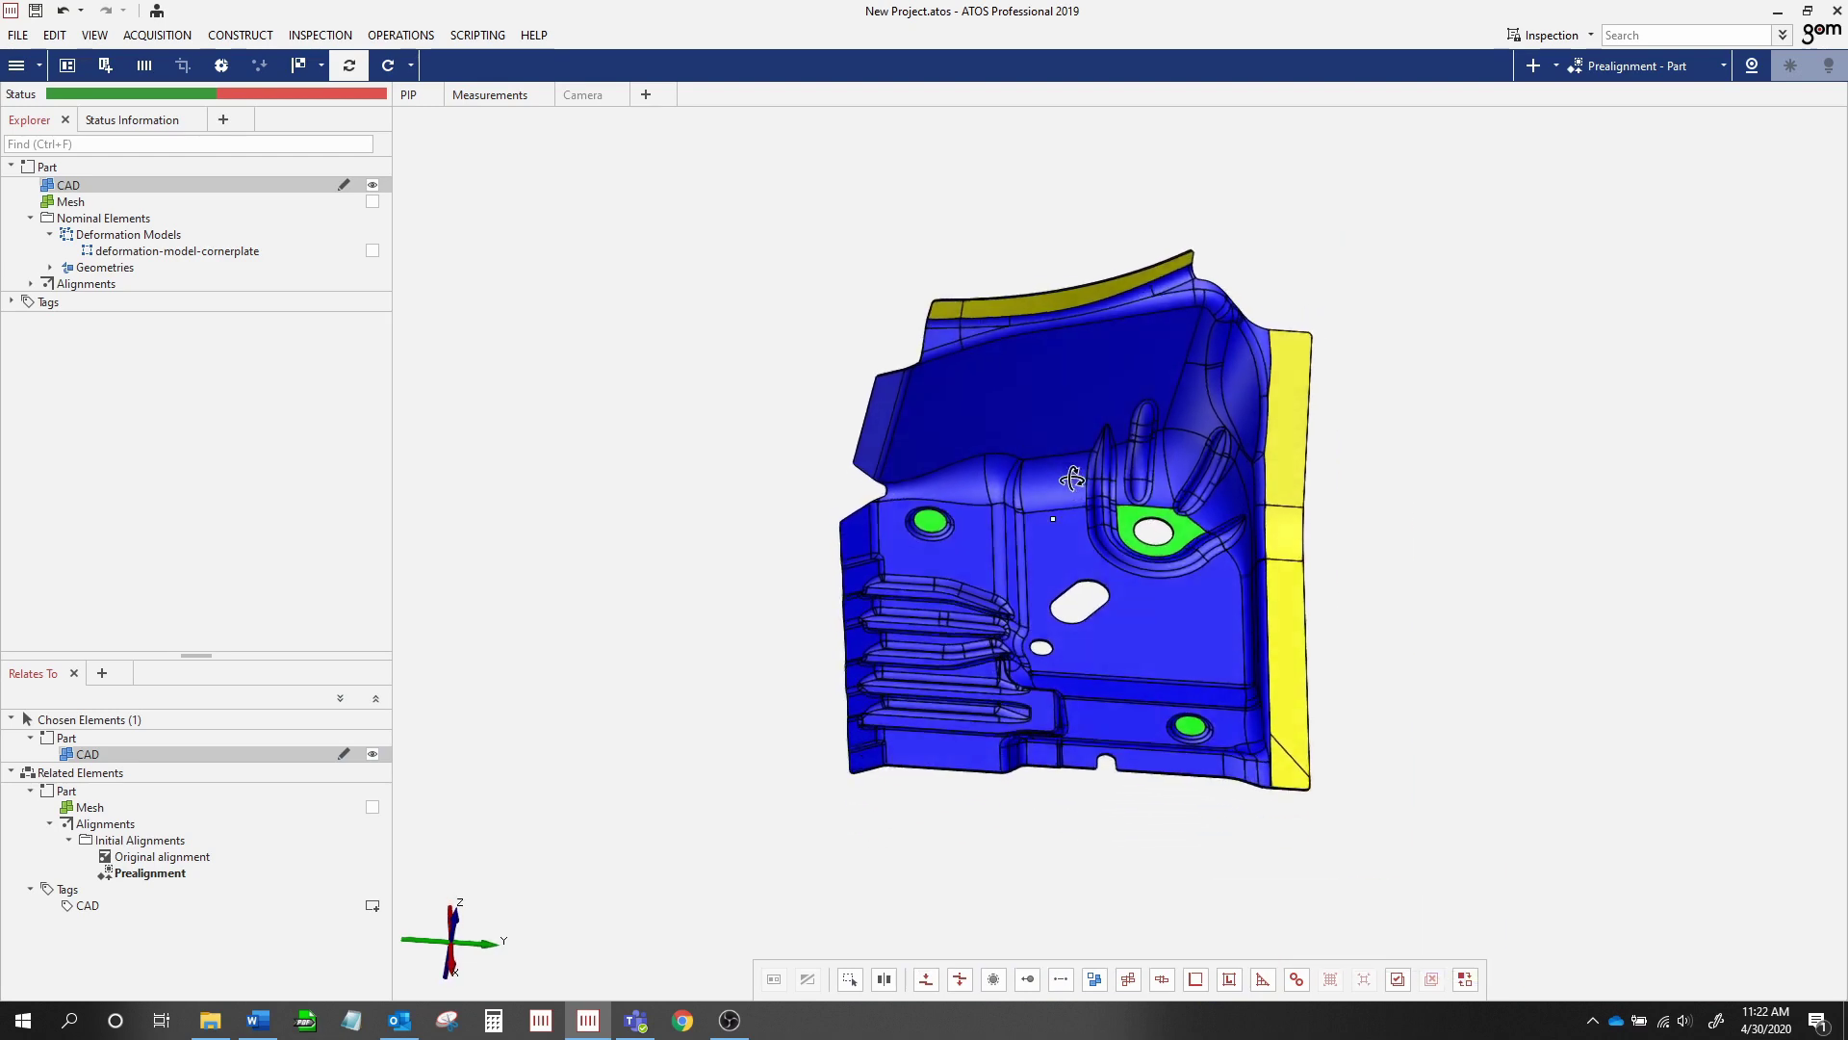
Display only deformation-model-cornerplate again and examine its overall shape from slightly different angles
{"action": "left_click_drag", "start_coordinate": [137, 252], "coordinate": [820, 400]}
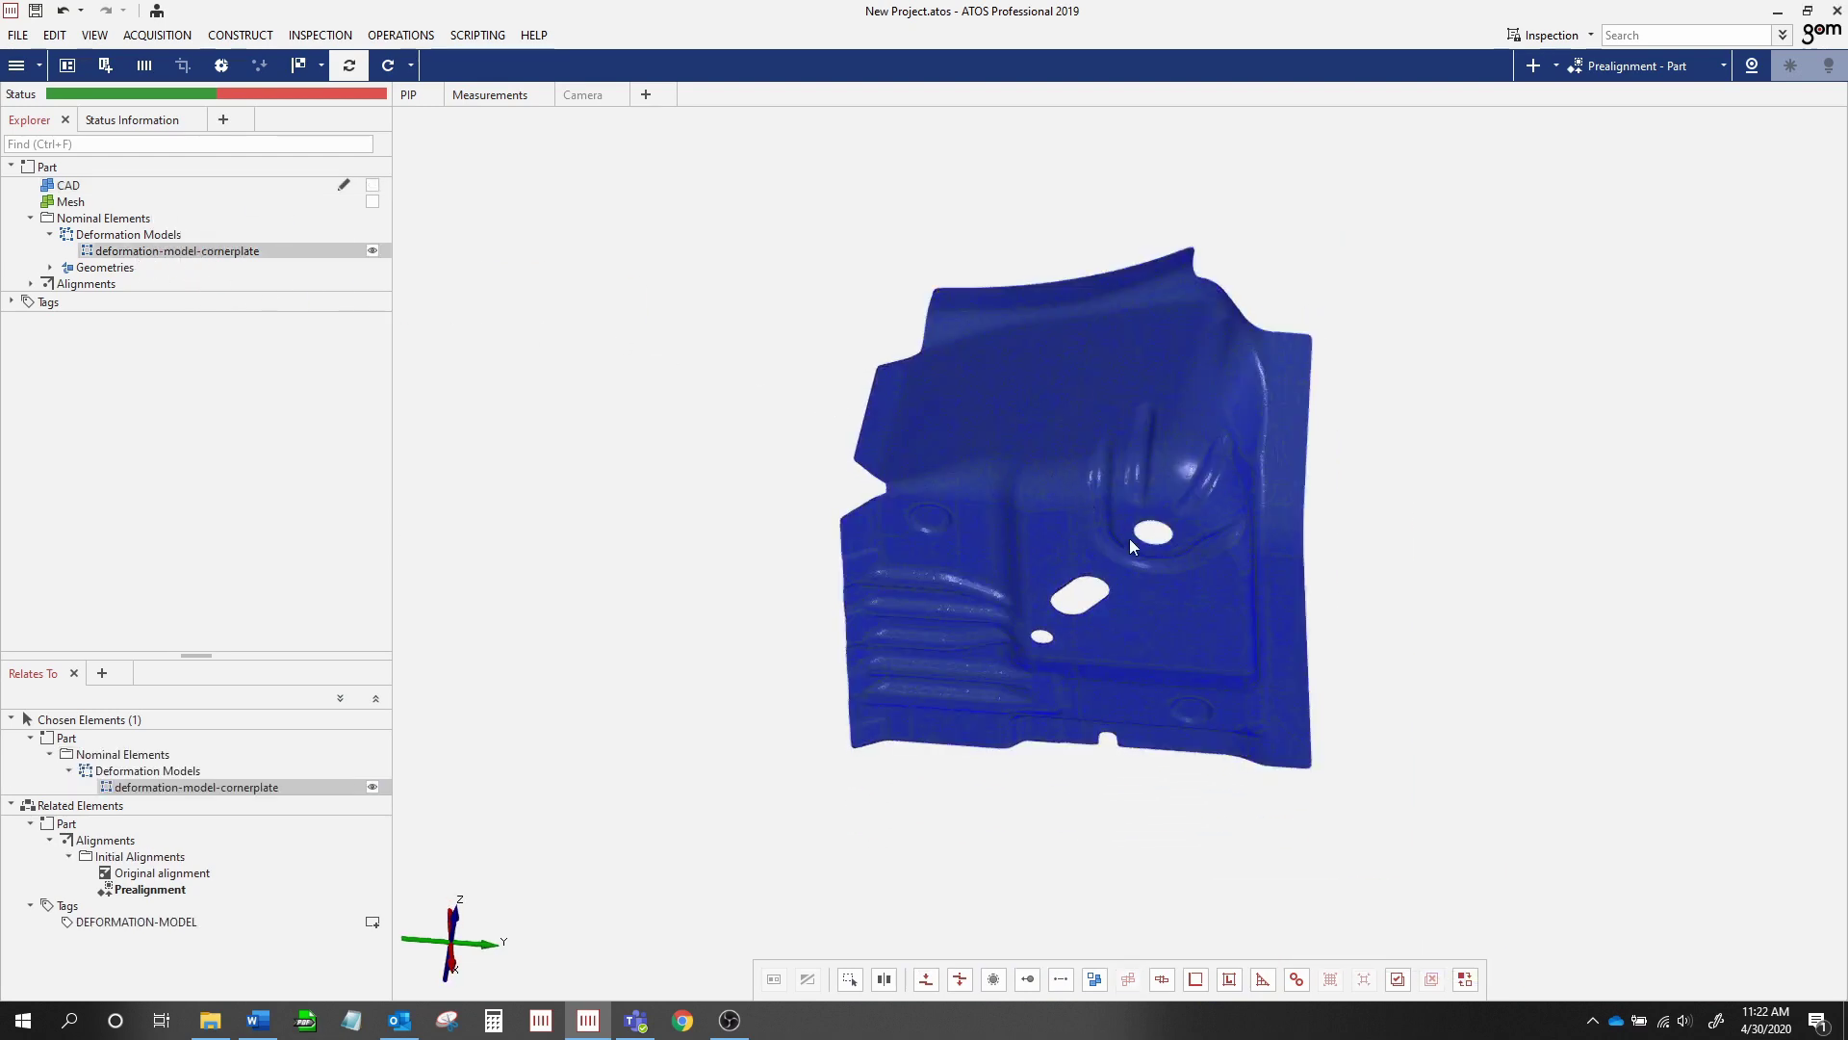
{"action": "left_click_drag", "start_coordinate": [1178, 471], "coordinate": [1049, 453]}
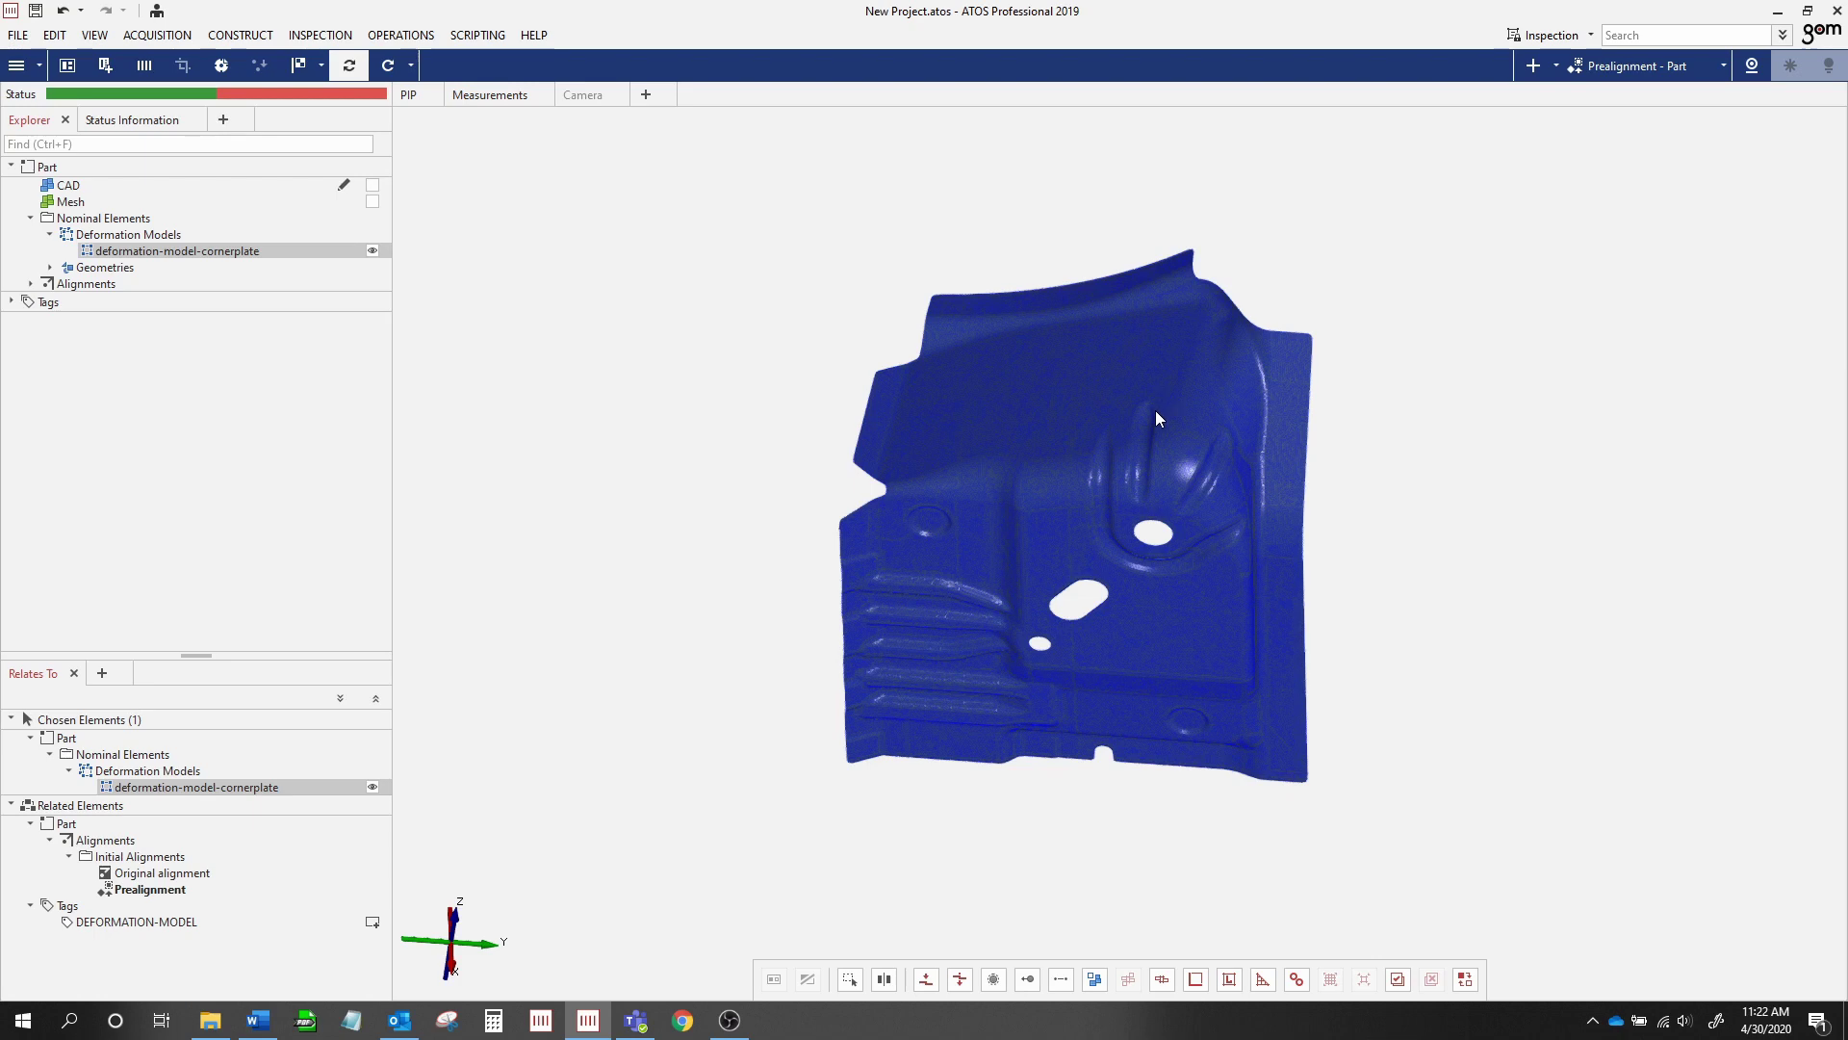
{"action": "left_click_drag", "start_coordinate": [1140, 428], "coordinate": [1148, 443]}
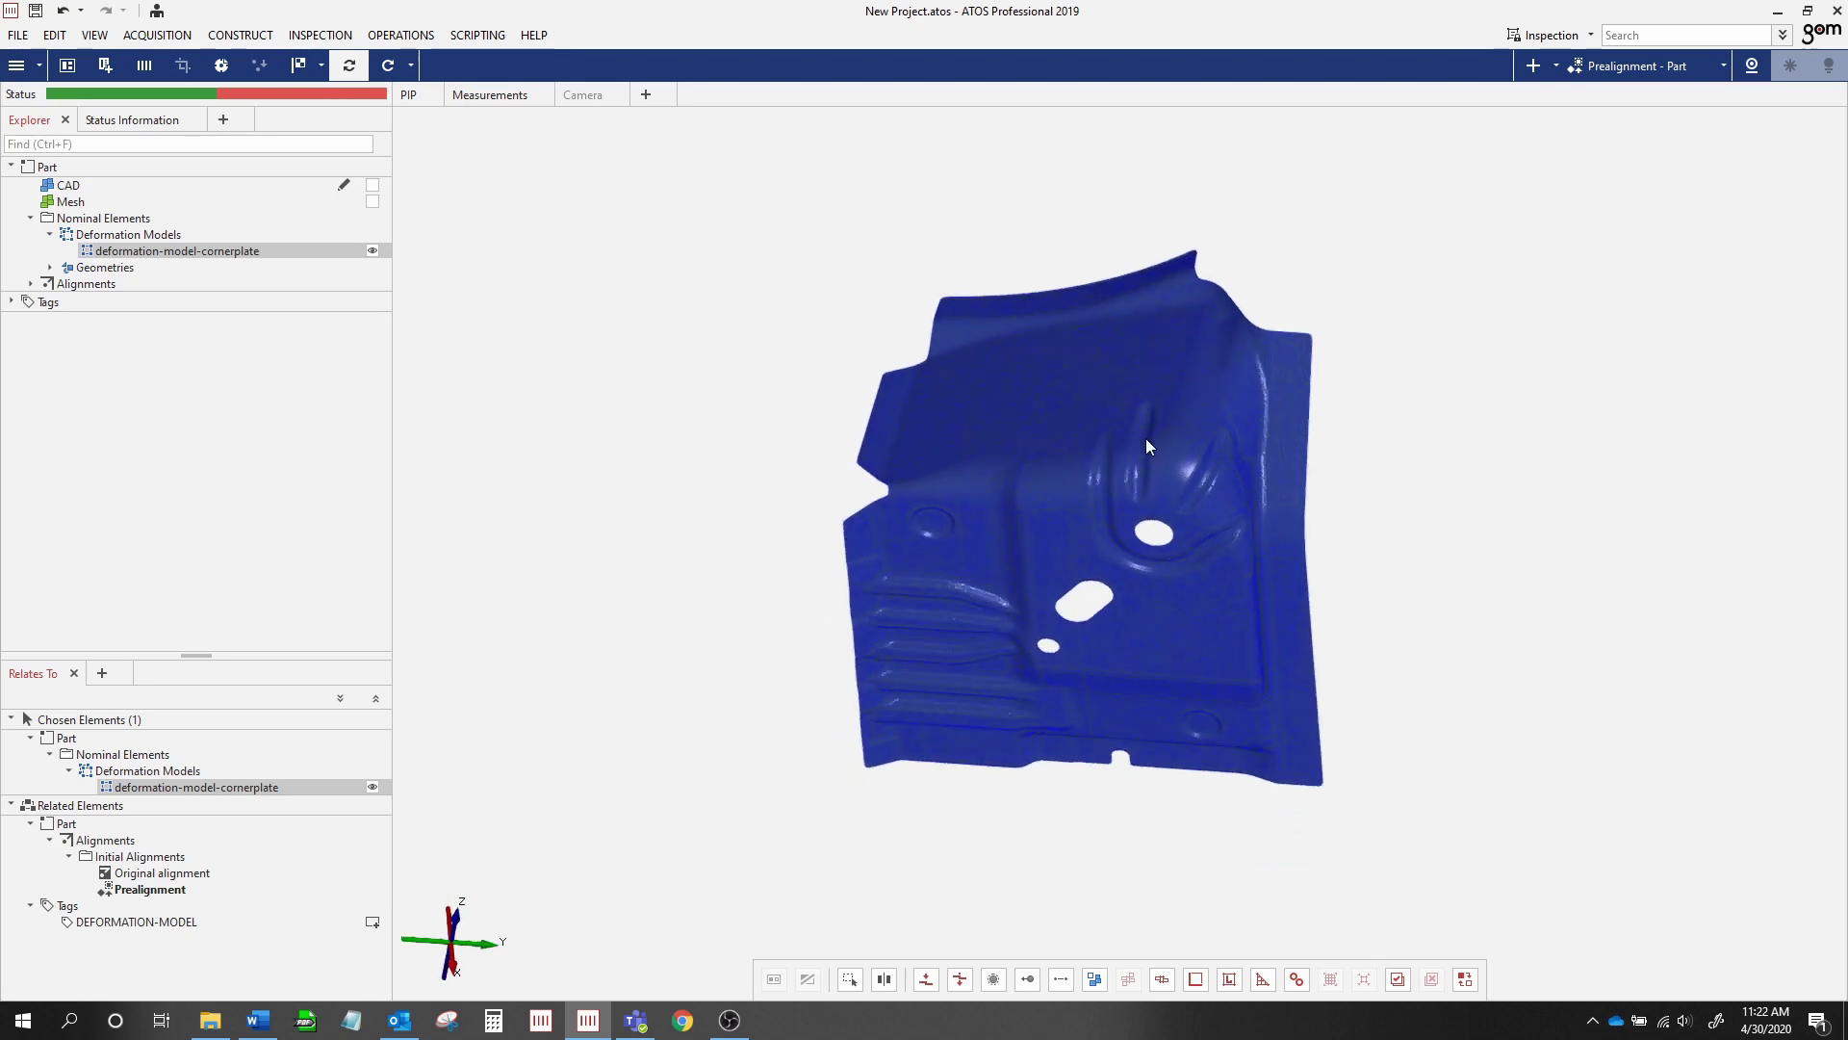
{"action": "mouse_move", "coordinate": [1138, 436]}
{"action": "left_mouse_down"}
{"action": "mouse_move", "coordinate": [1081, 401]}
{"action": "mouse_move", "coordinate": [1114, 425]}
{"action": "left_mouse_up"}
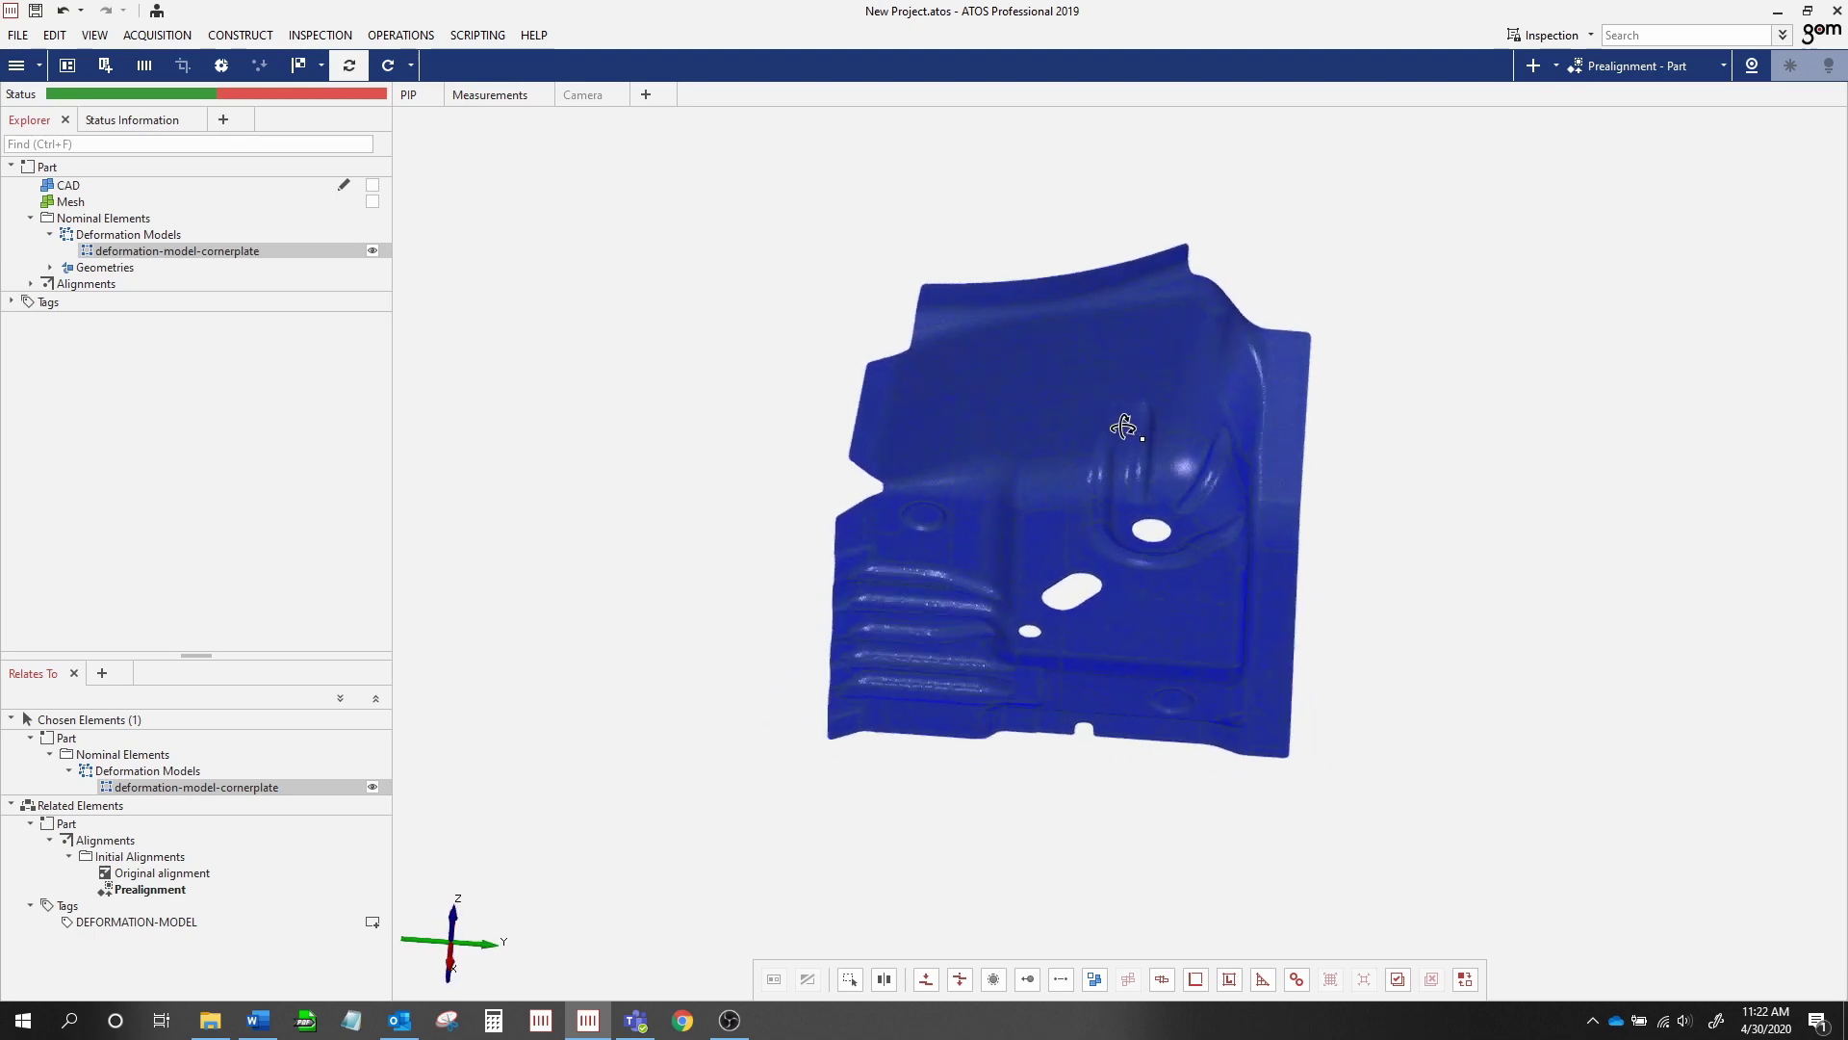
Display the CAD alone together with the nominal surface points Point 1 to Point 4
{"action": "left_click_drag", "start_coordinate": [68, 185], "coordinate": [847, 317]}
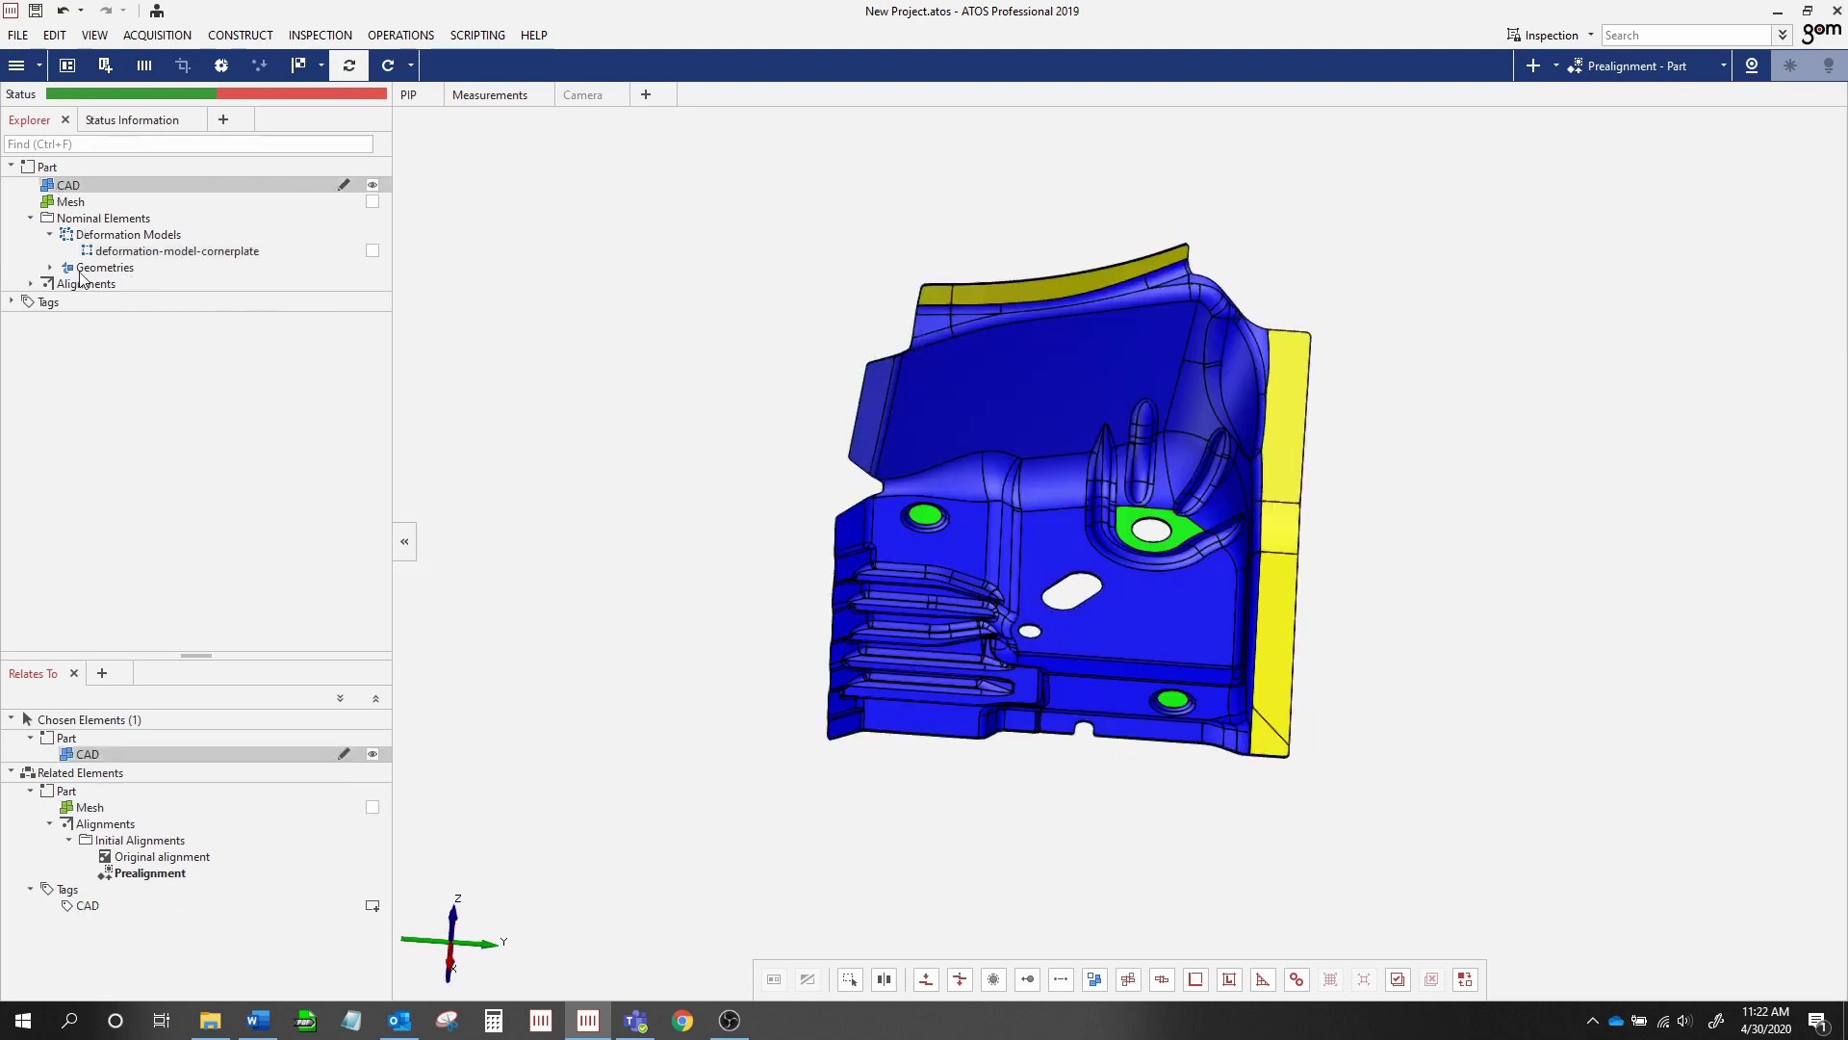
{"action": "left_click", "coordinate": [50, 269]}
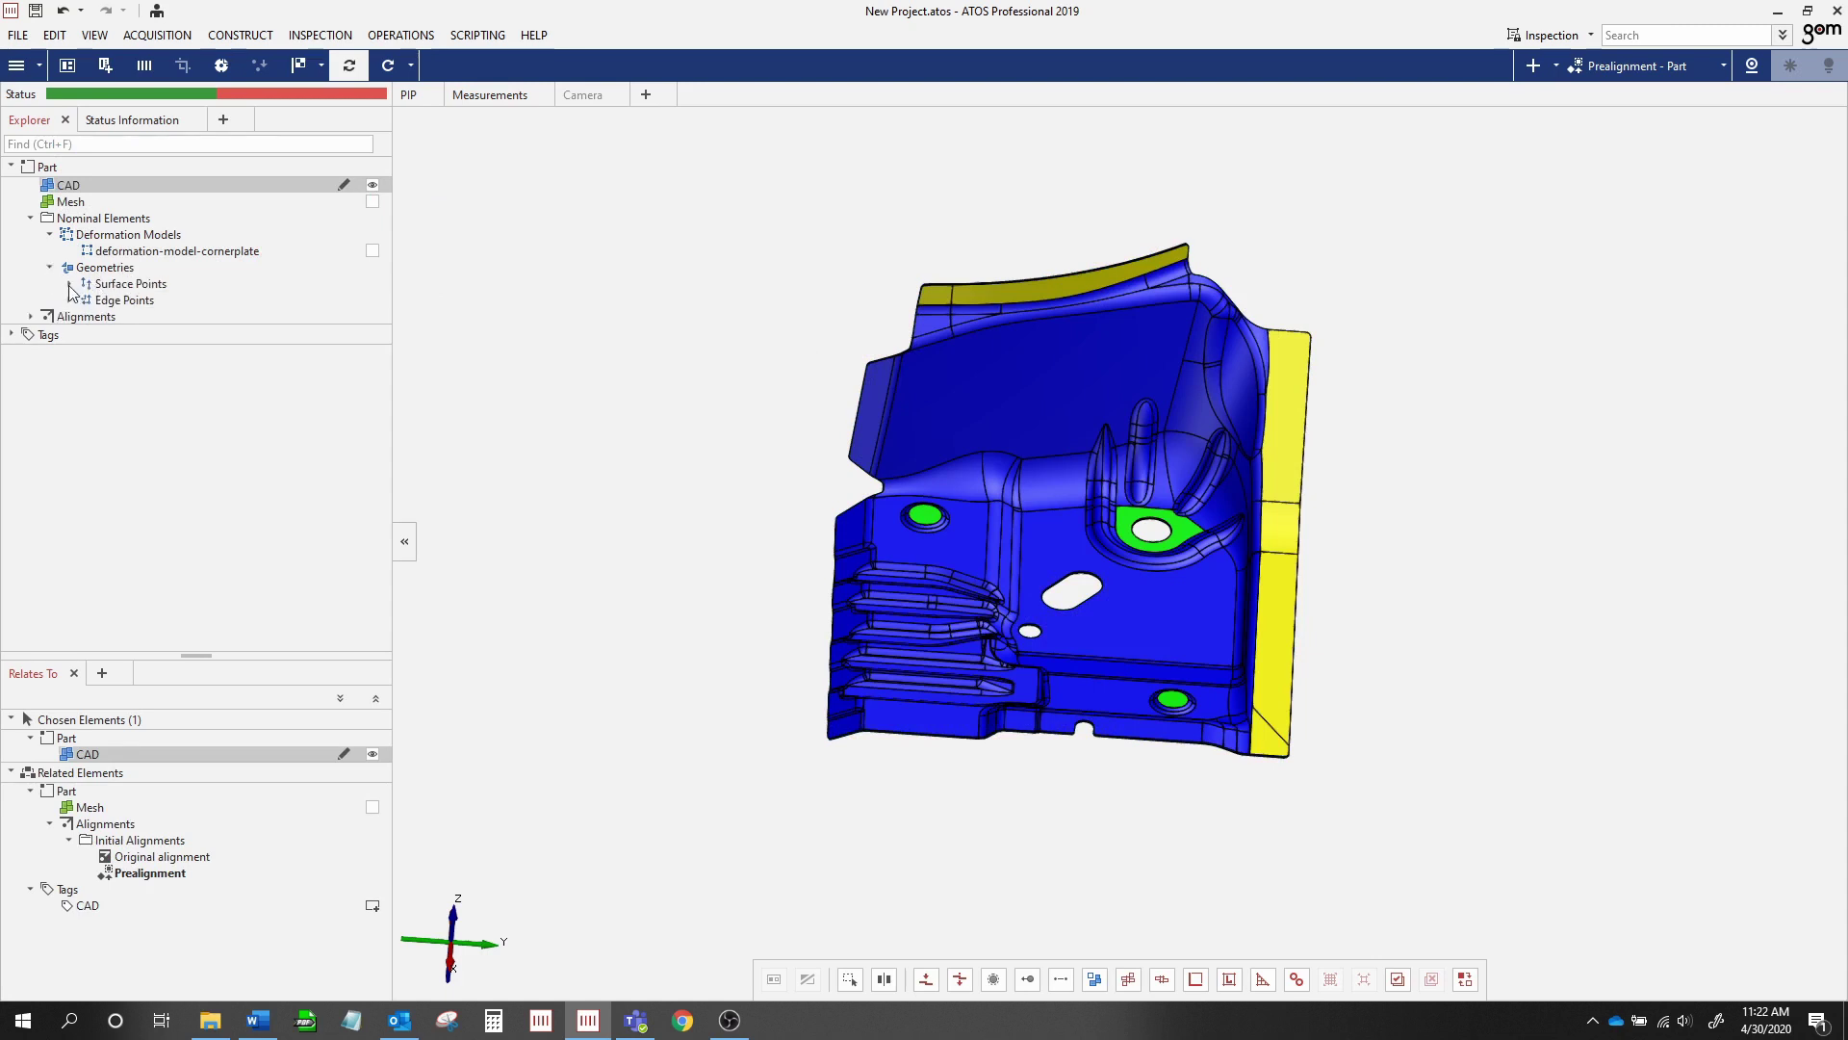
{"action": "left_click", "coordinate": [69, 284]}
{"action": "left_click", "coordinate": [131, 302]}
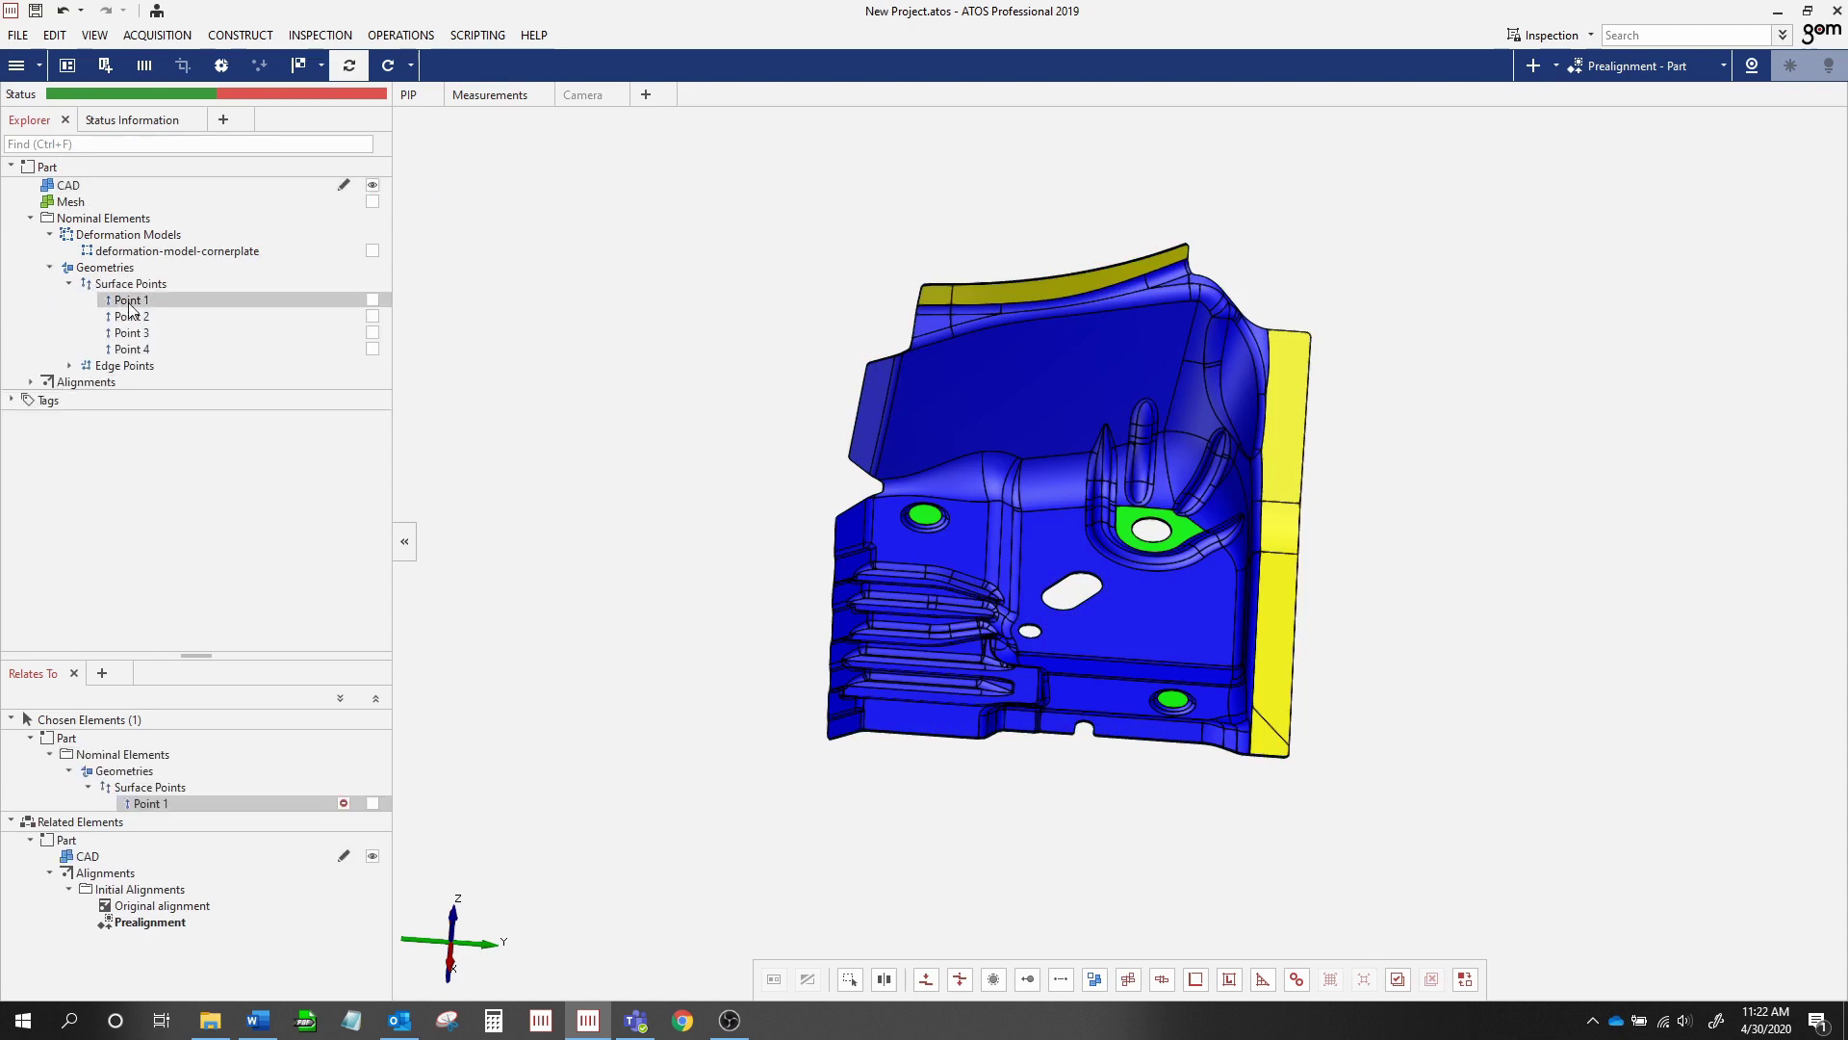
{"action": "left_click", "coordinate": [131, 350], "text": "shift"}
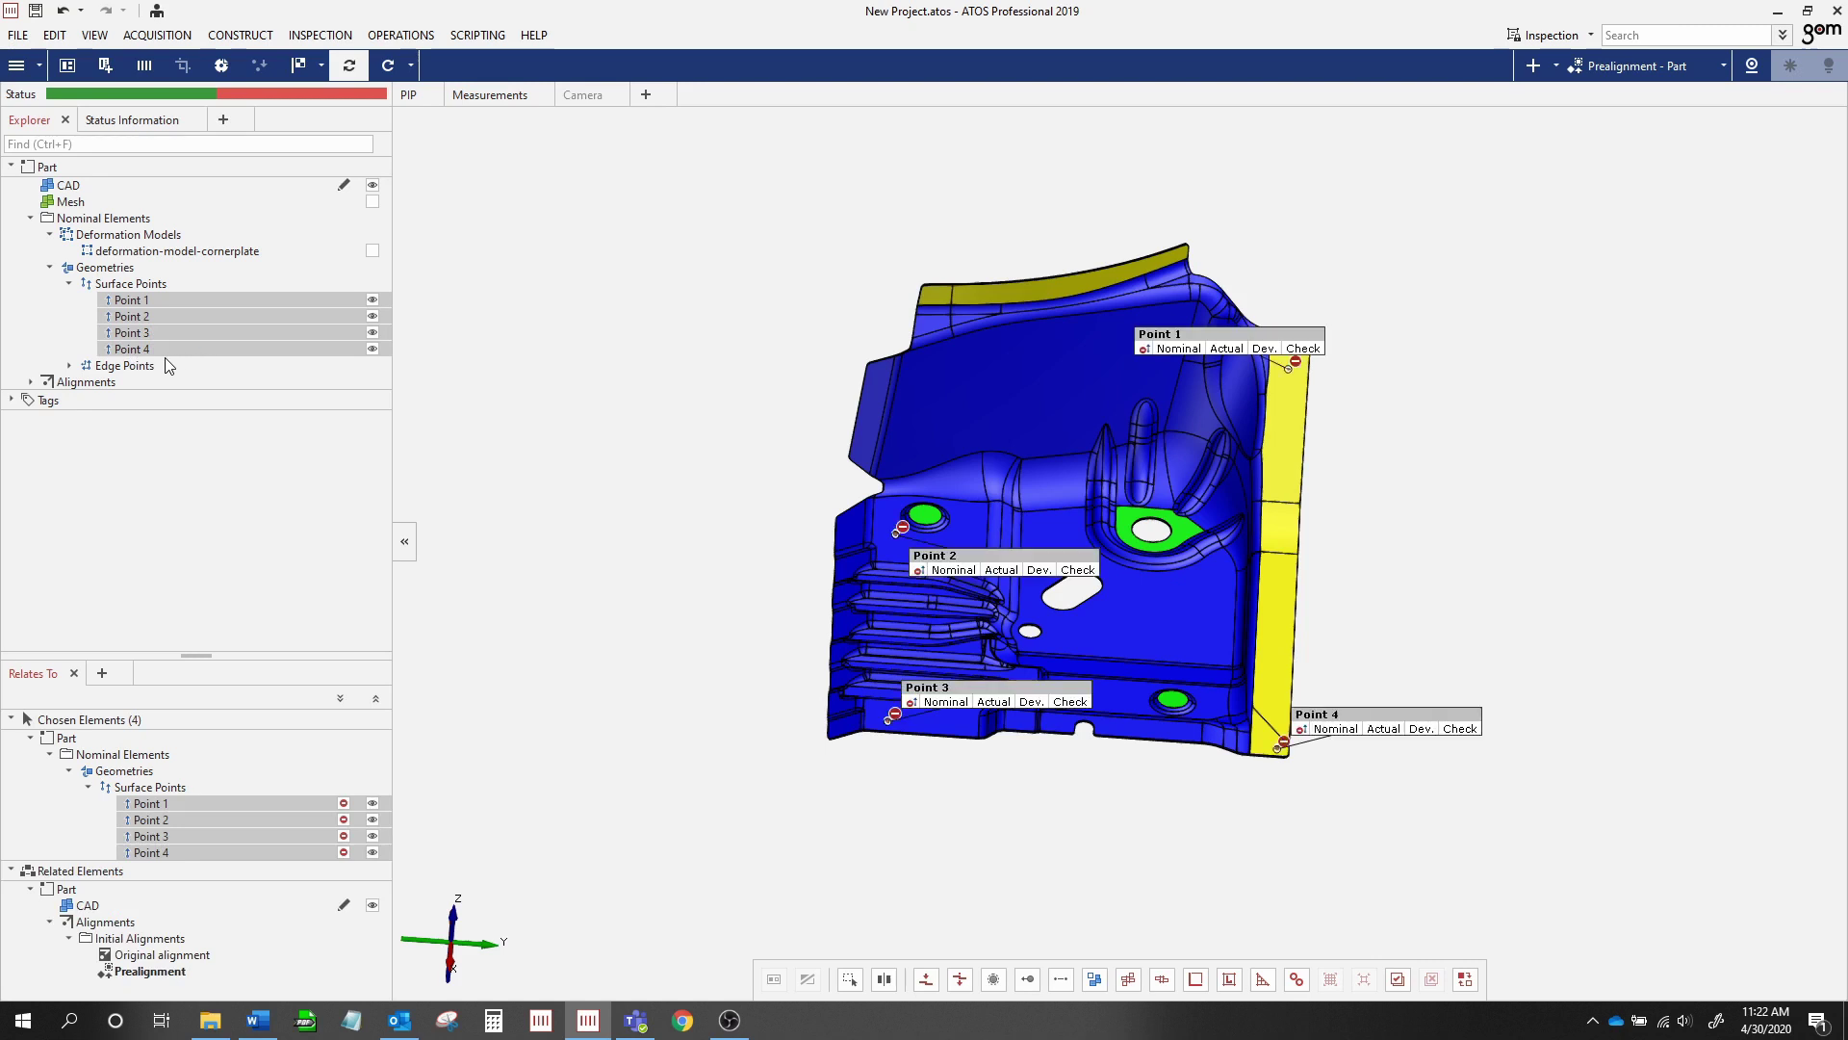
Display the nominal edge points Point 5, Point 6 and Point 7 on the CAD together with the surface points
{"action": "left_click", "coordinate": [71, 366]}
{"action": "left_click", "coordinate": [132, 383]}
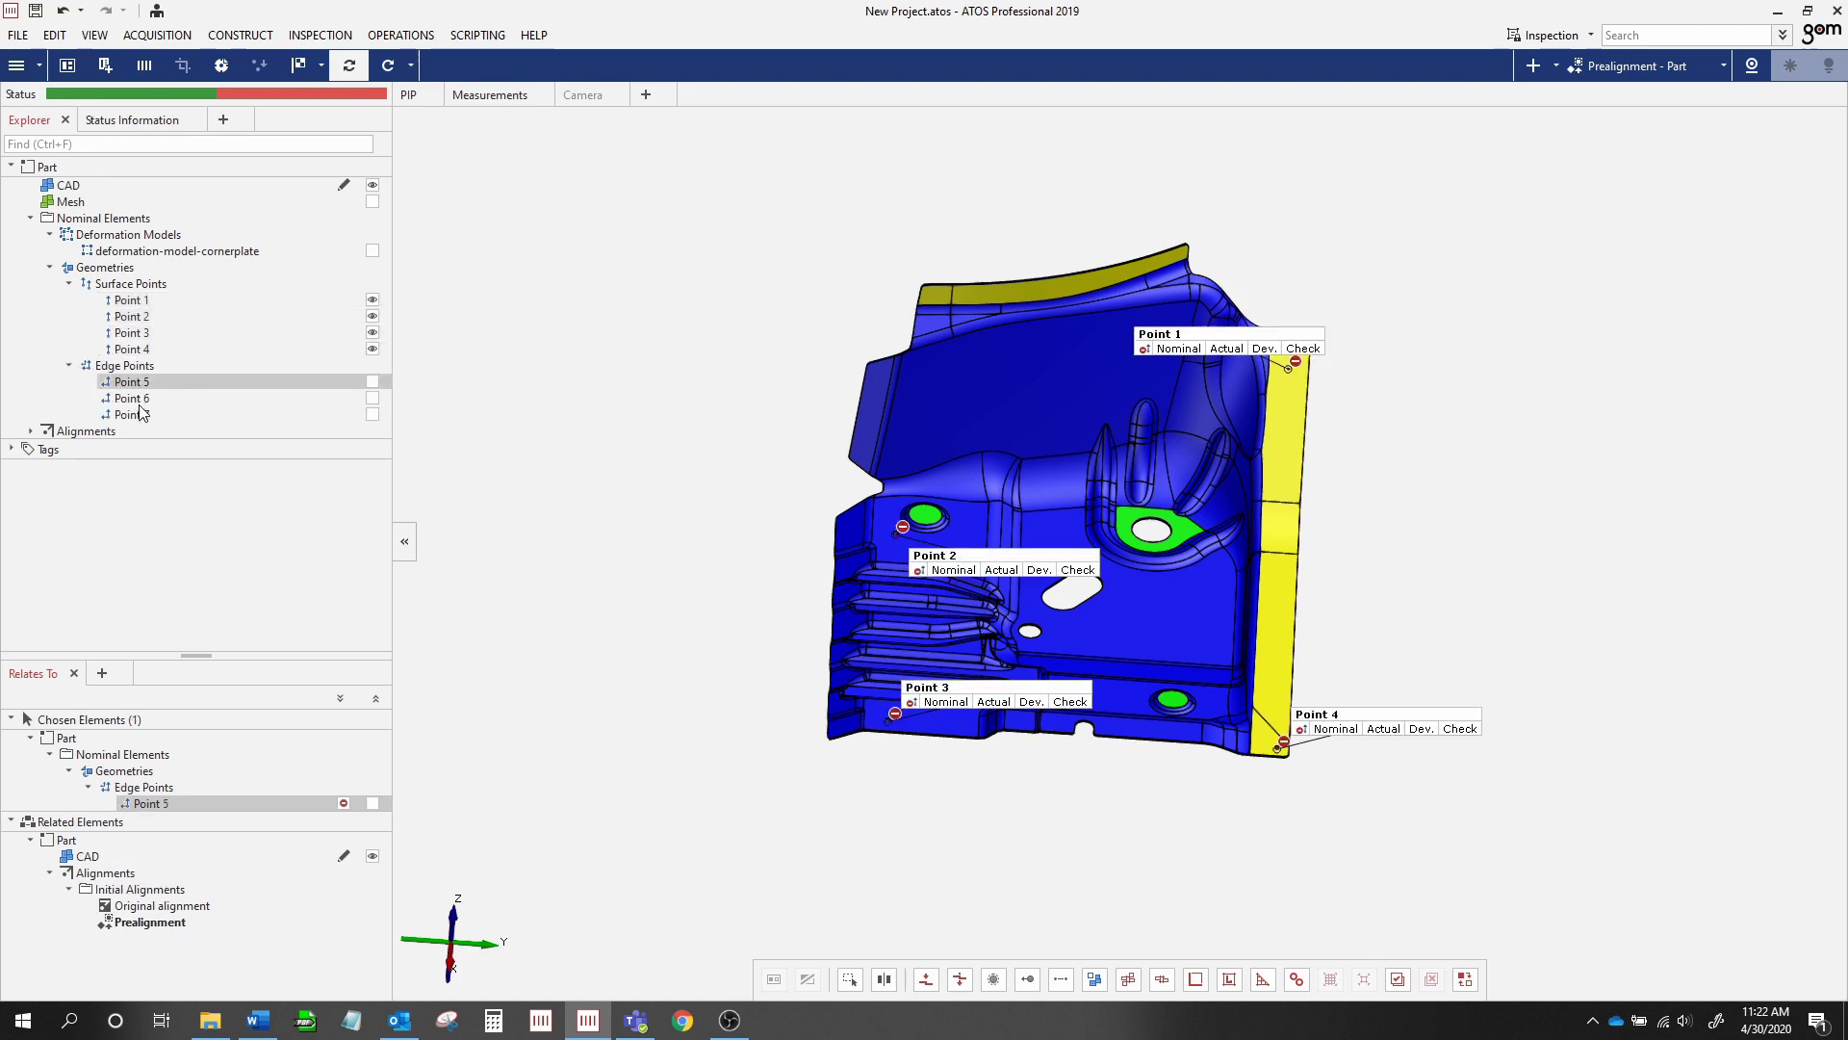
{"action": "left_click", "coordinate": [132, 415], "text": "shift"}
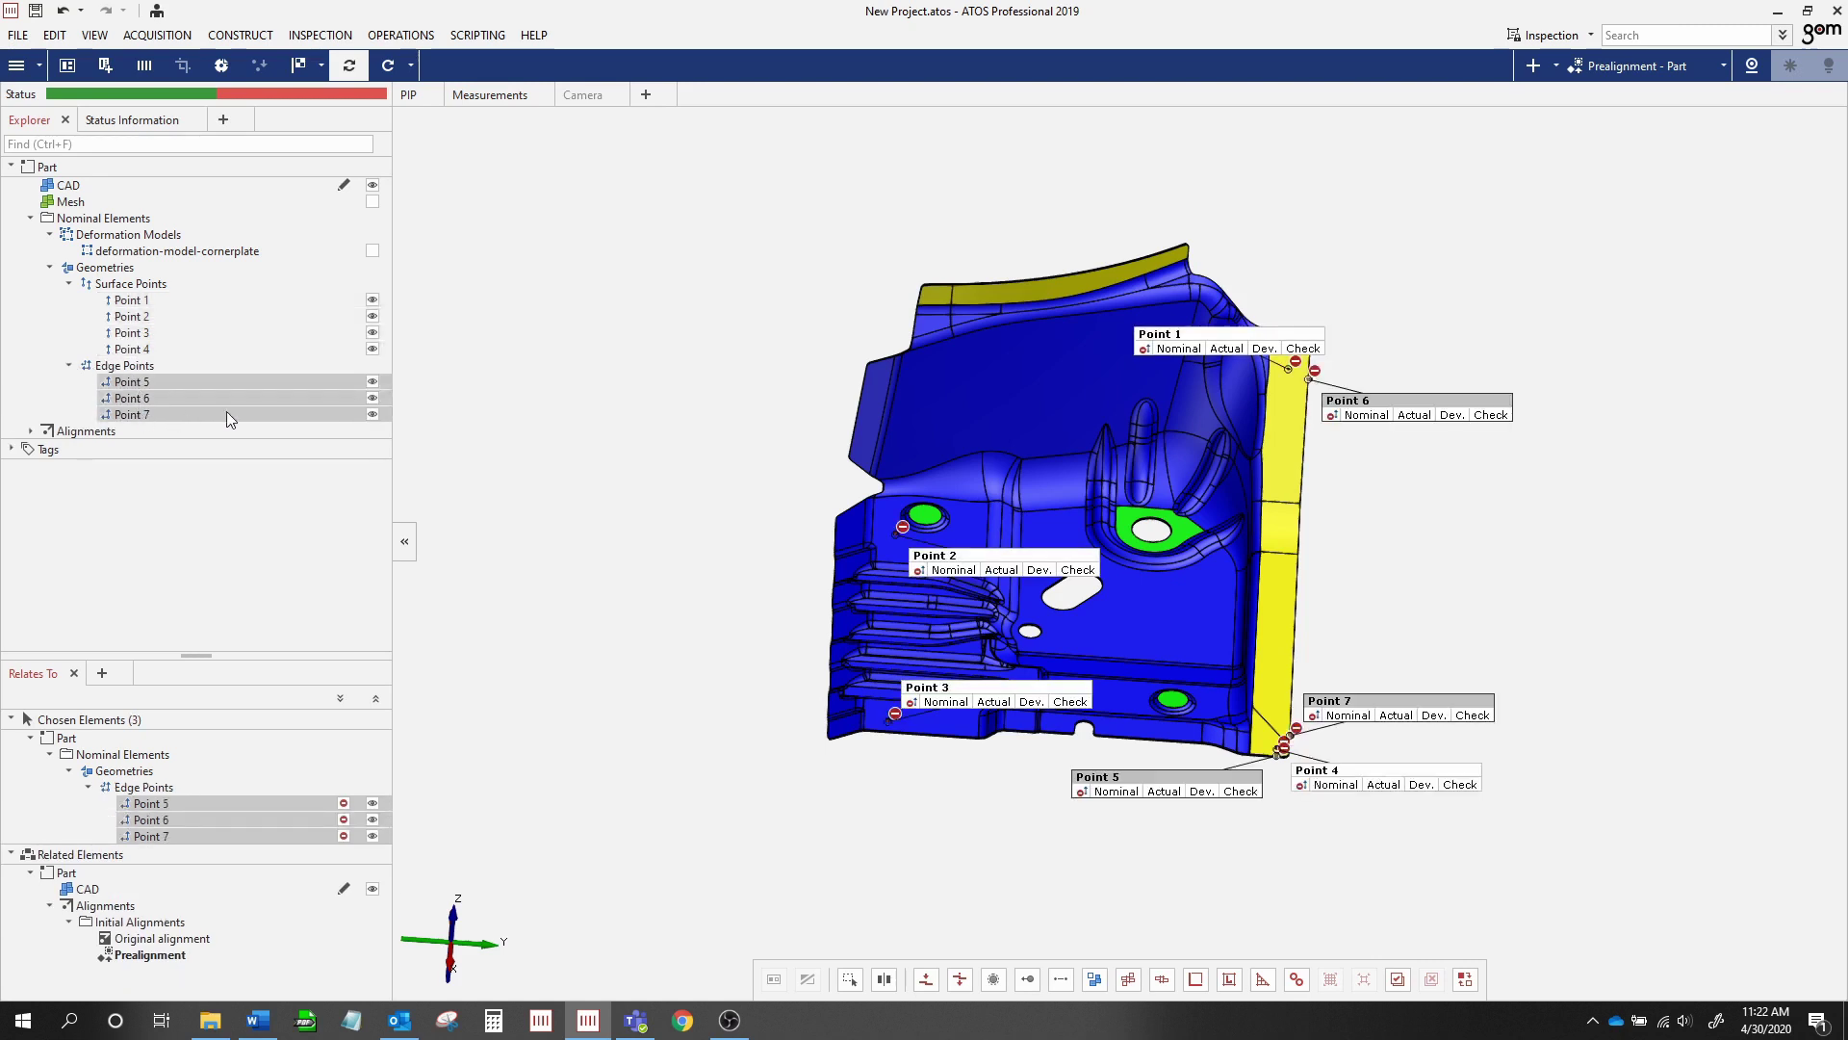
Move the labels of Point 1, Point 2, Point 3 and Point 6 away from the part into free space
{"action": "left_click_drag", "start_coordinate": [1223, 348], "coordinate": [1335, 203]}
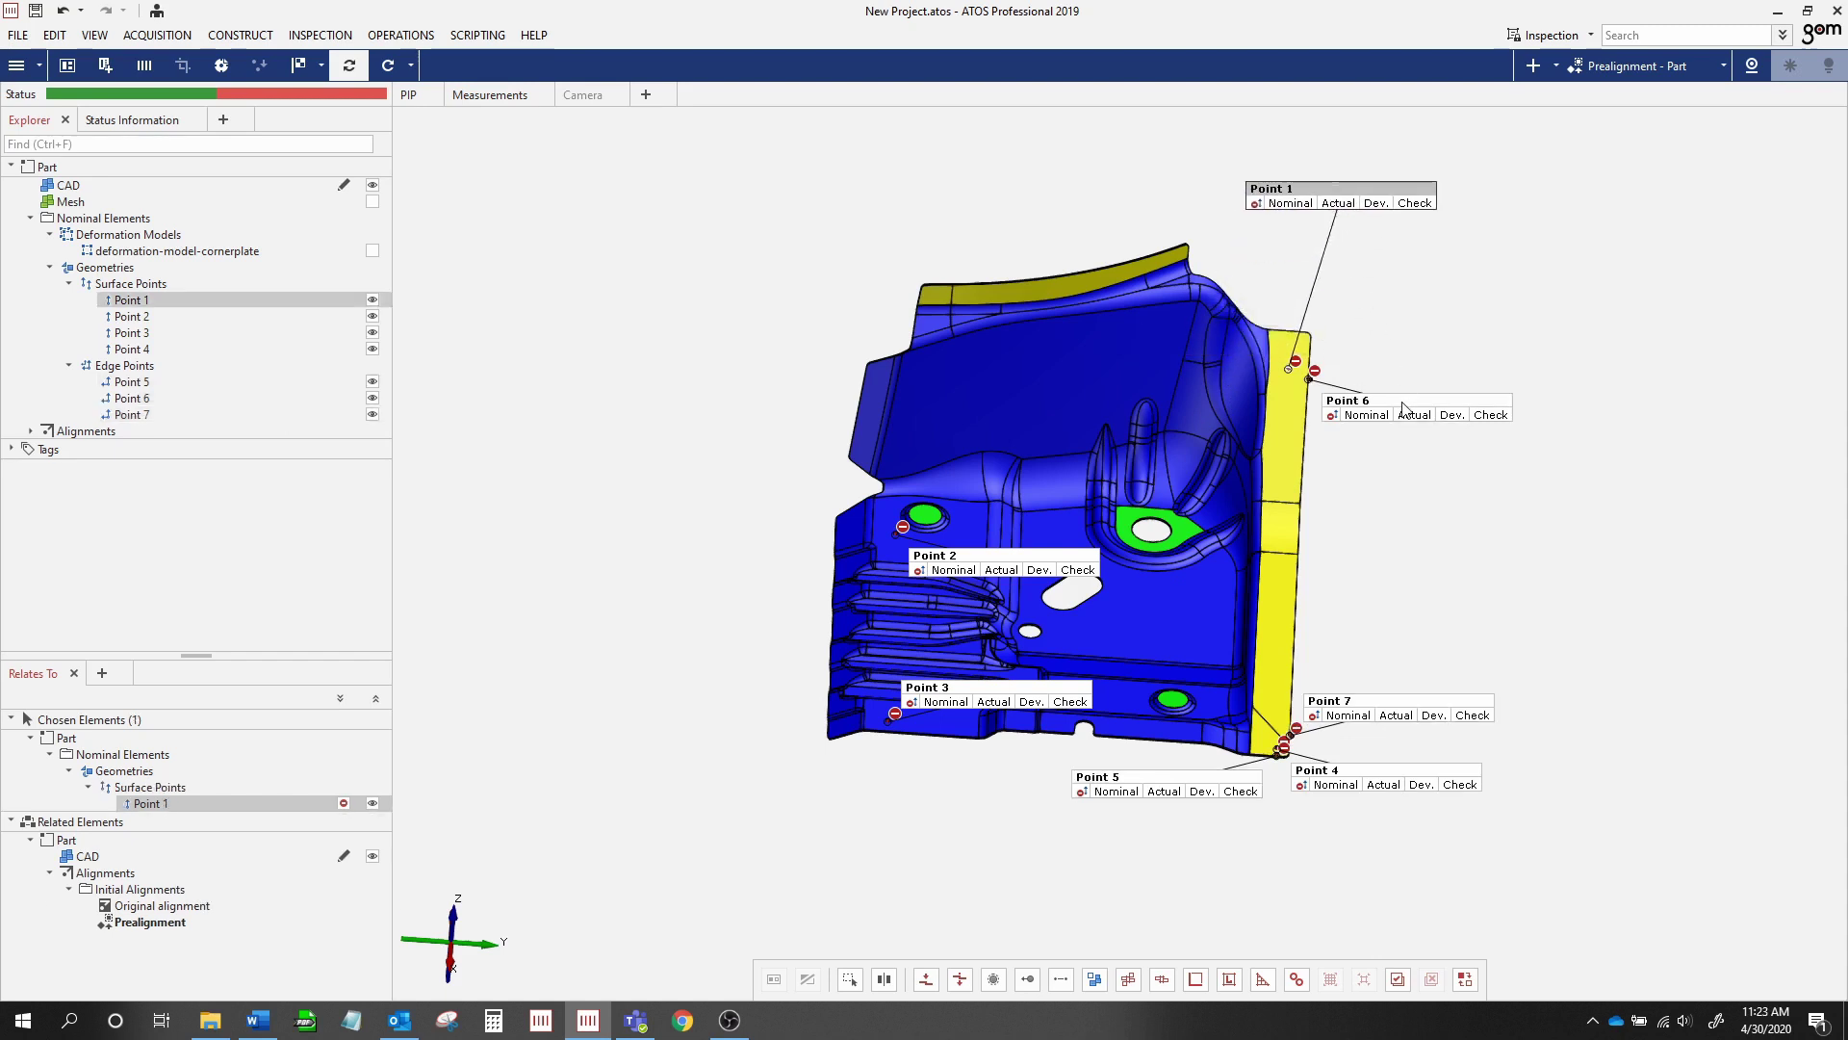
{"action": "left_click_drag", "start_coordinate": [1405, 409], "coordinate": [1443, 377]}
{"action": "left_click_drag", "start_coordinate": [1035, 689], "coordinate": [693, 693]}
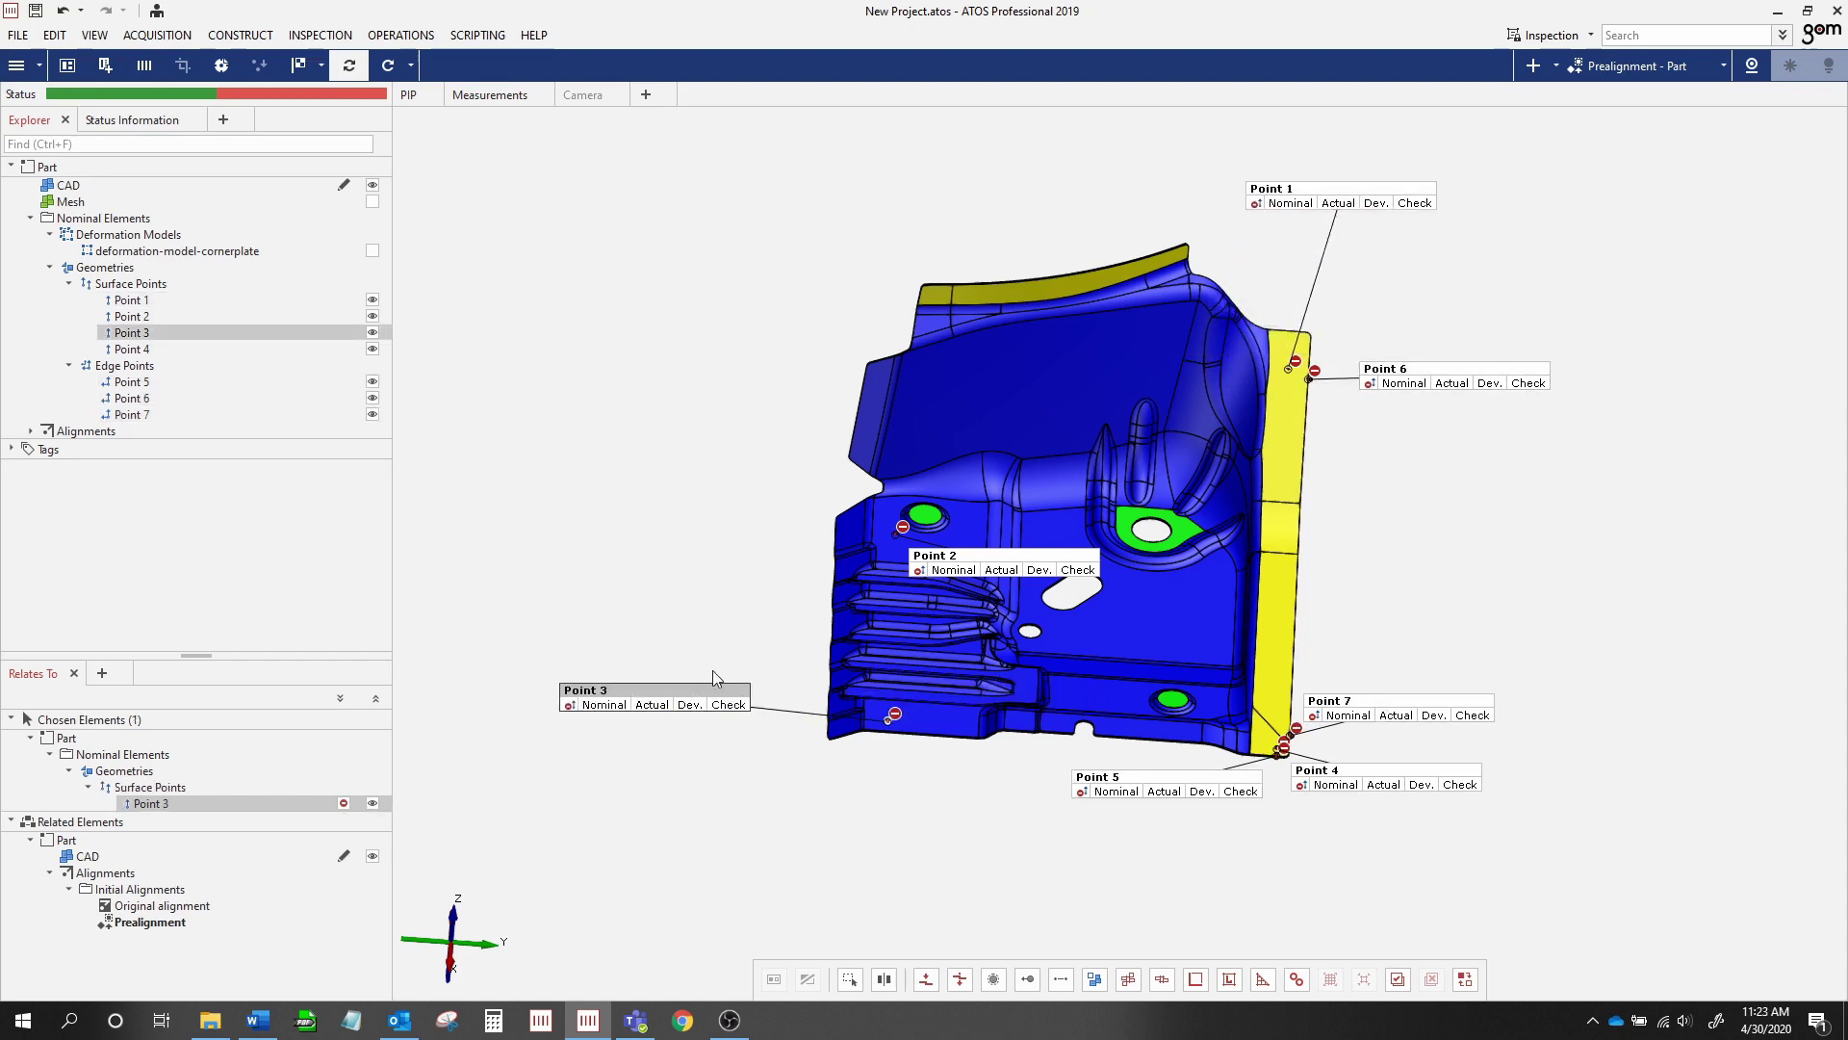
{"action": "left_click_drag", "start_coordinate": [990, 554], "coordinate": [569, 505]}
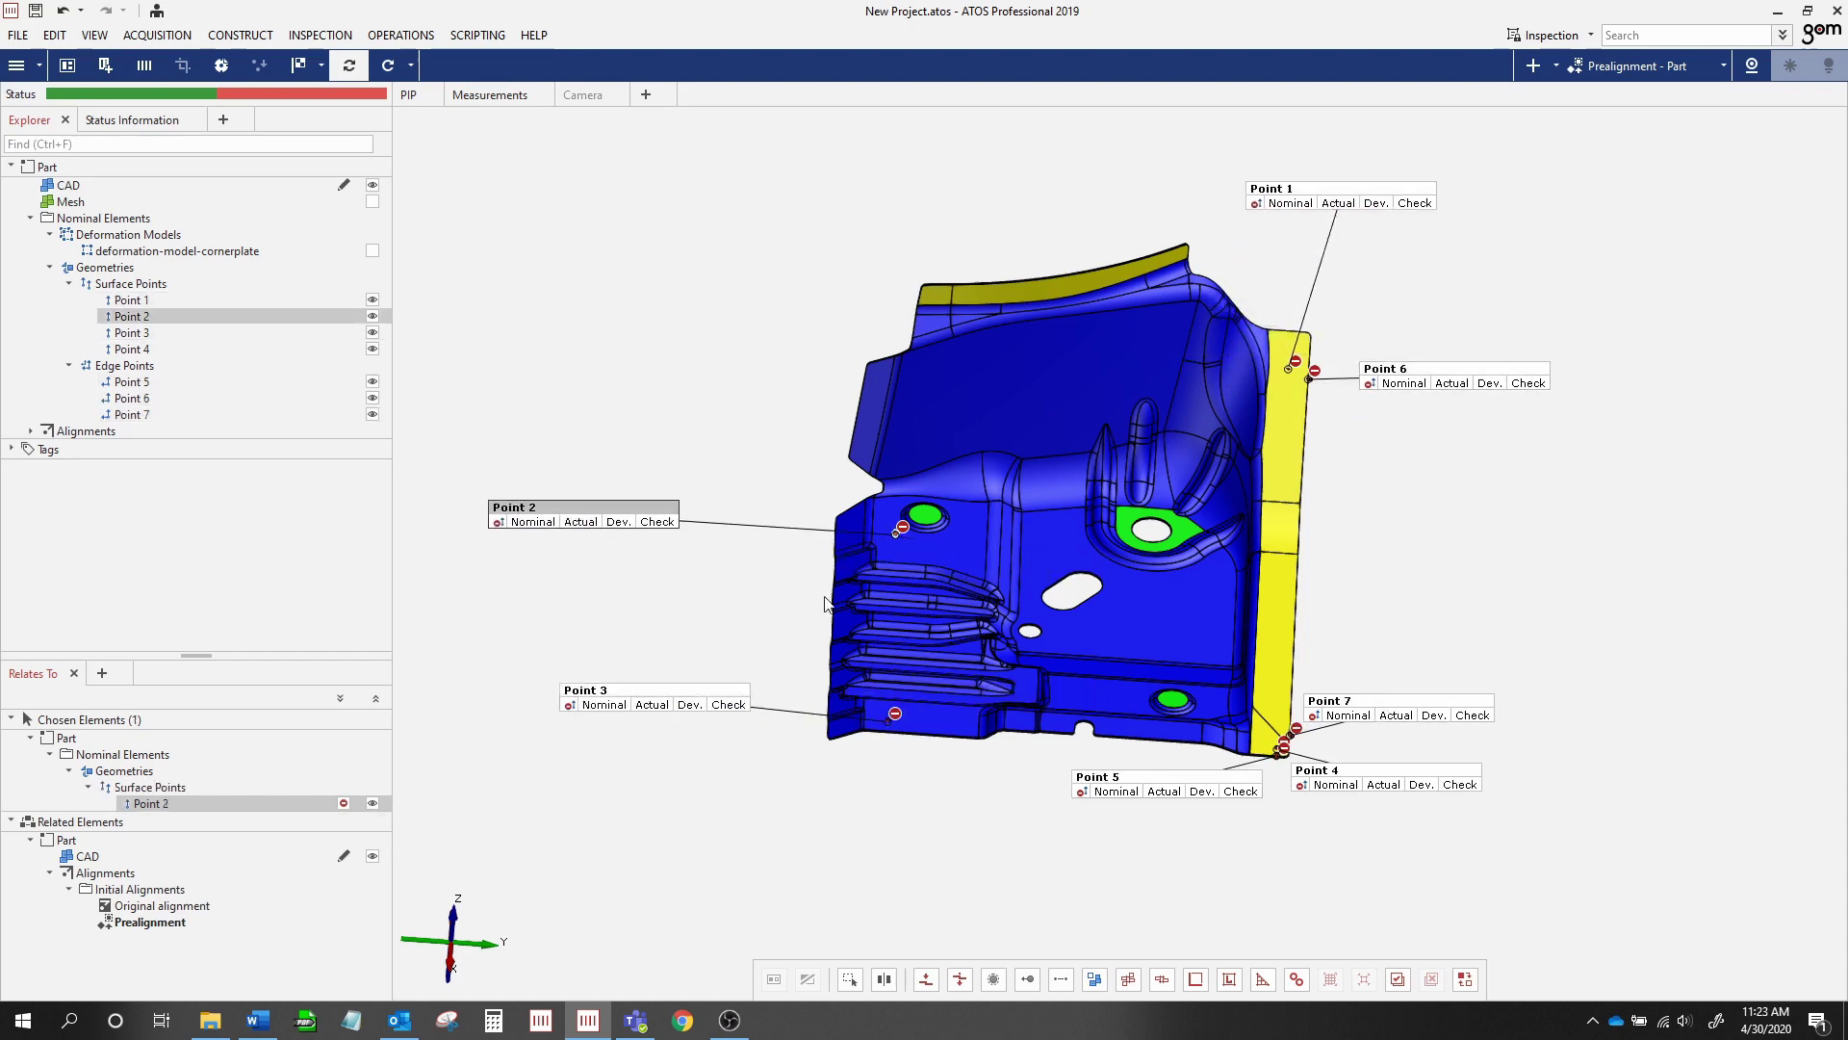
Rename the surface points Point 2, Point 3 and Point 4 together as RPS Z
{"action": "left_click", "coordinate": [626, 711], "text": "ctrl"}
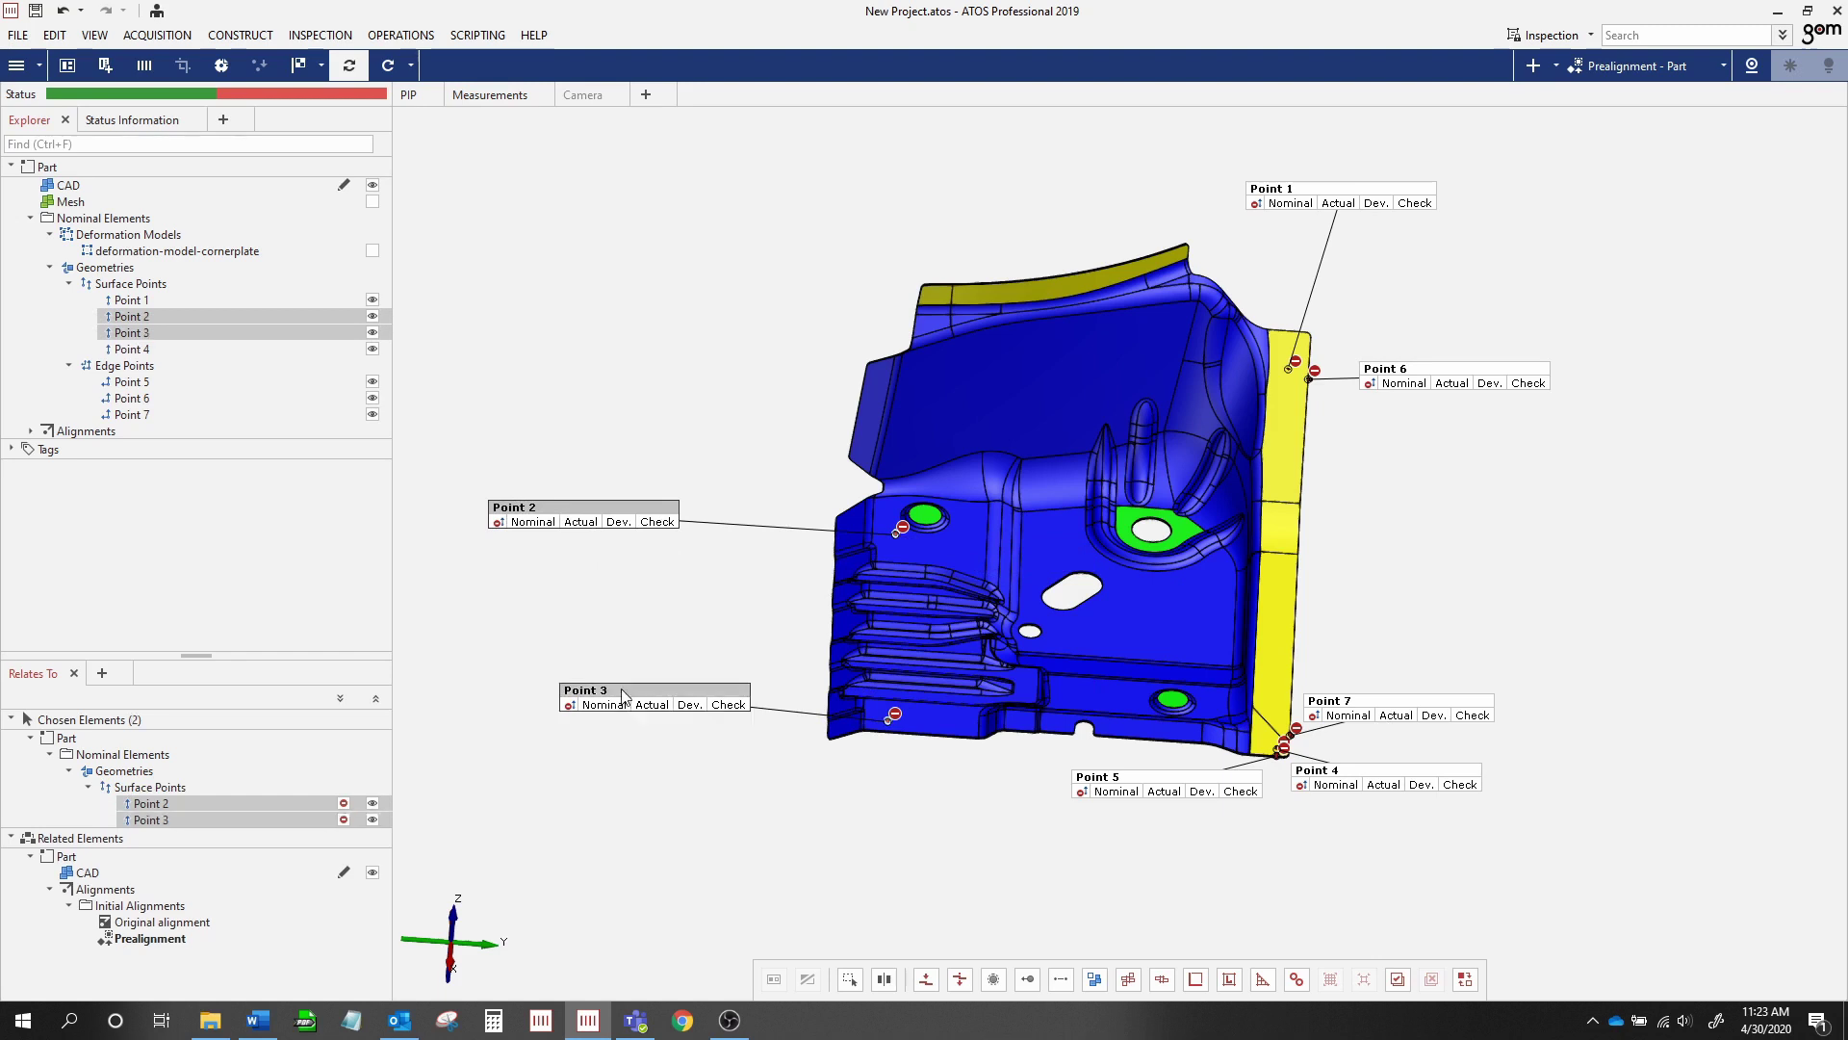
{"action": "left_click", "coordinate": [1386, 782], "text": "ctrl"}
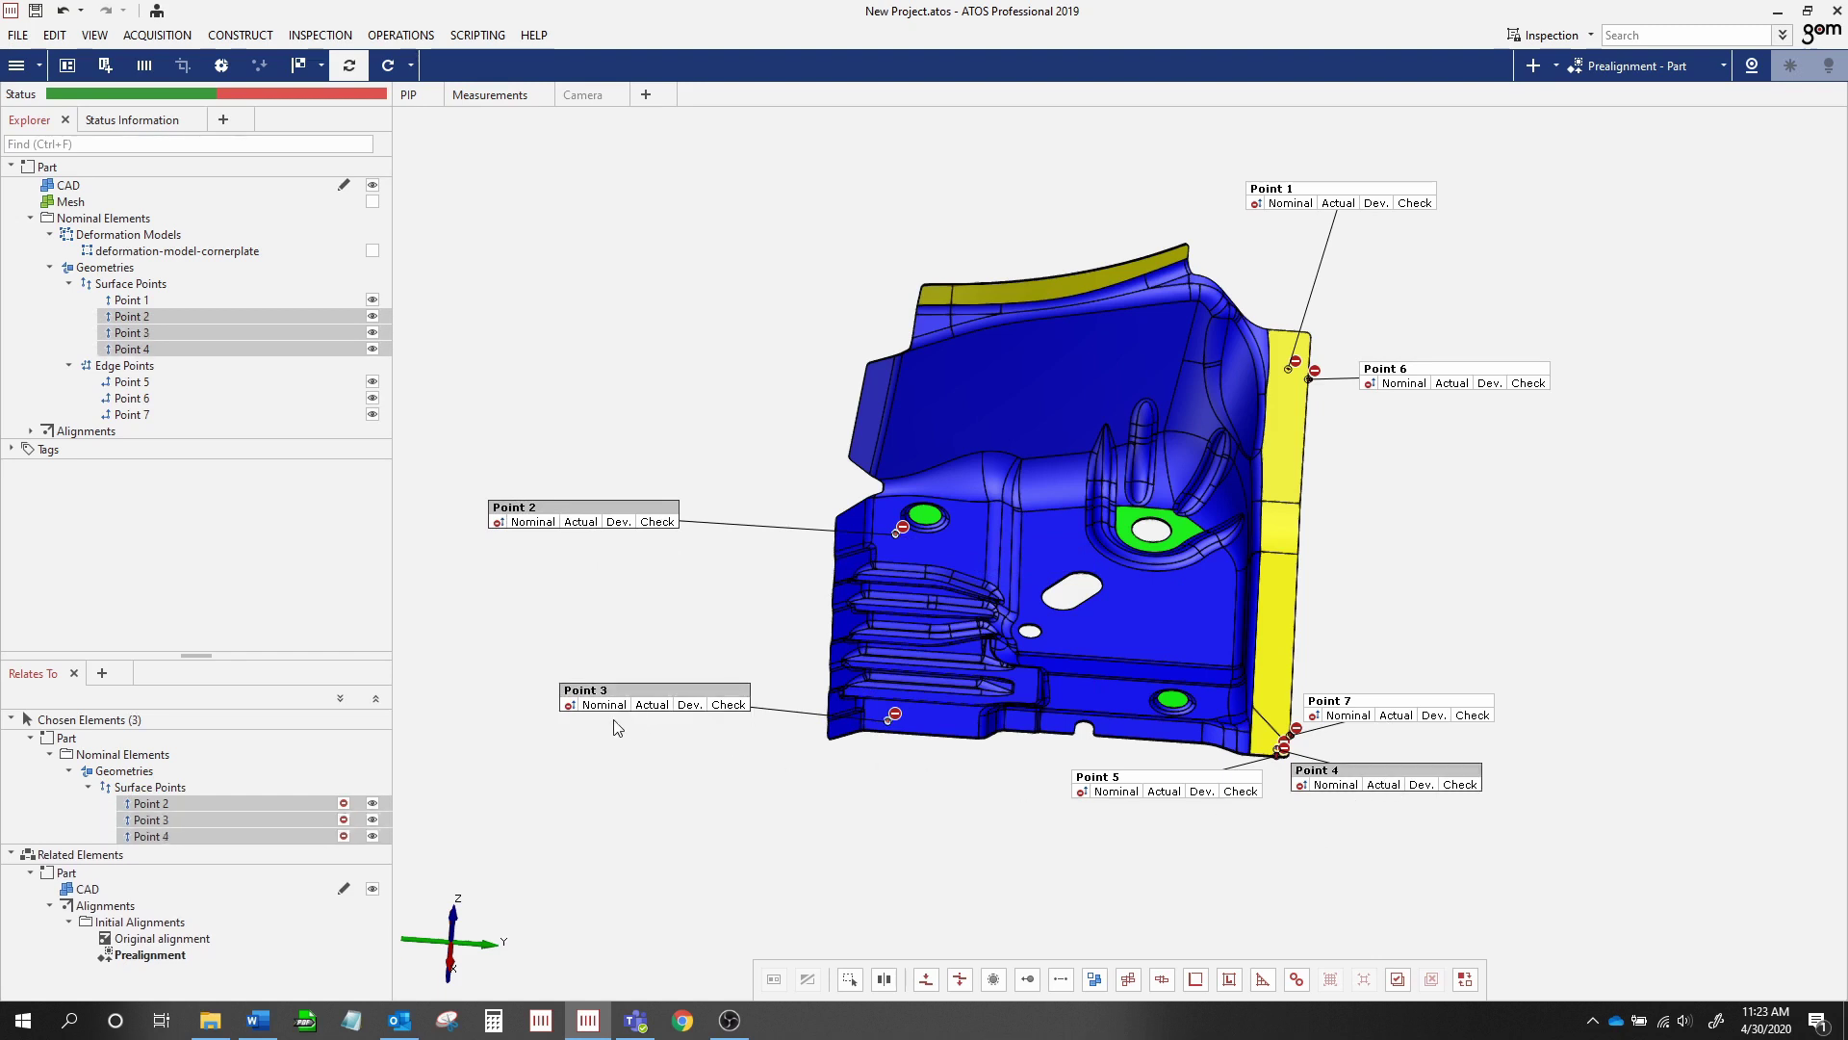
{"action": "right_click", "coordinate": [291, 807]}
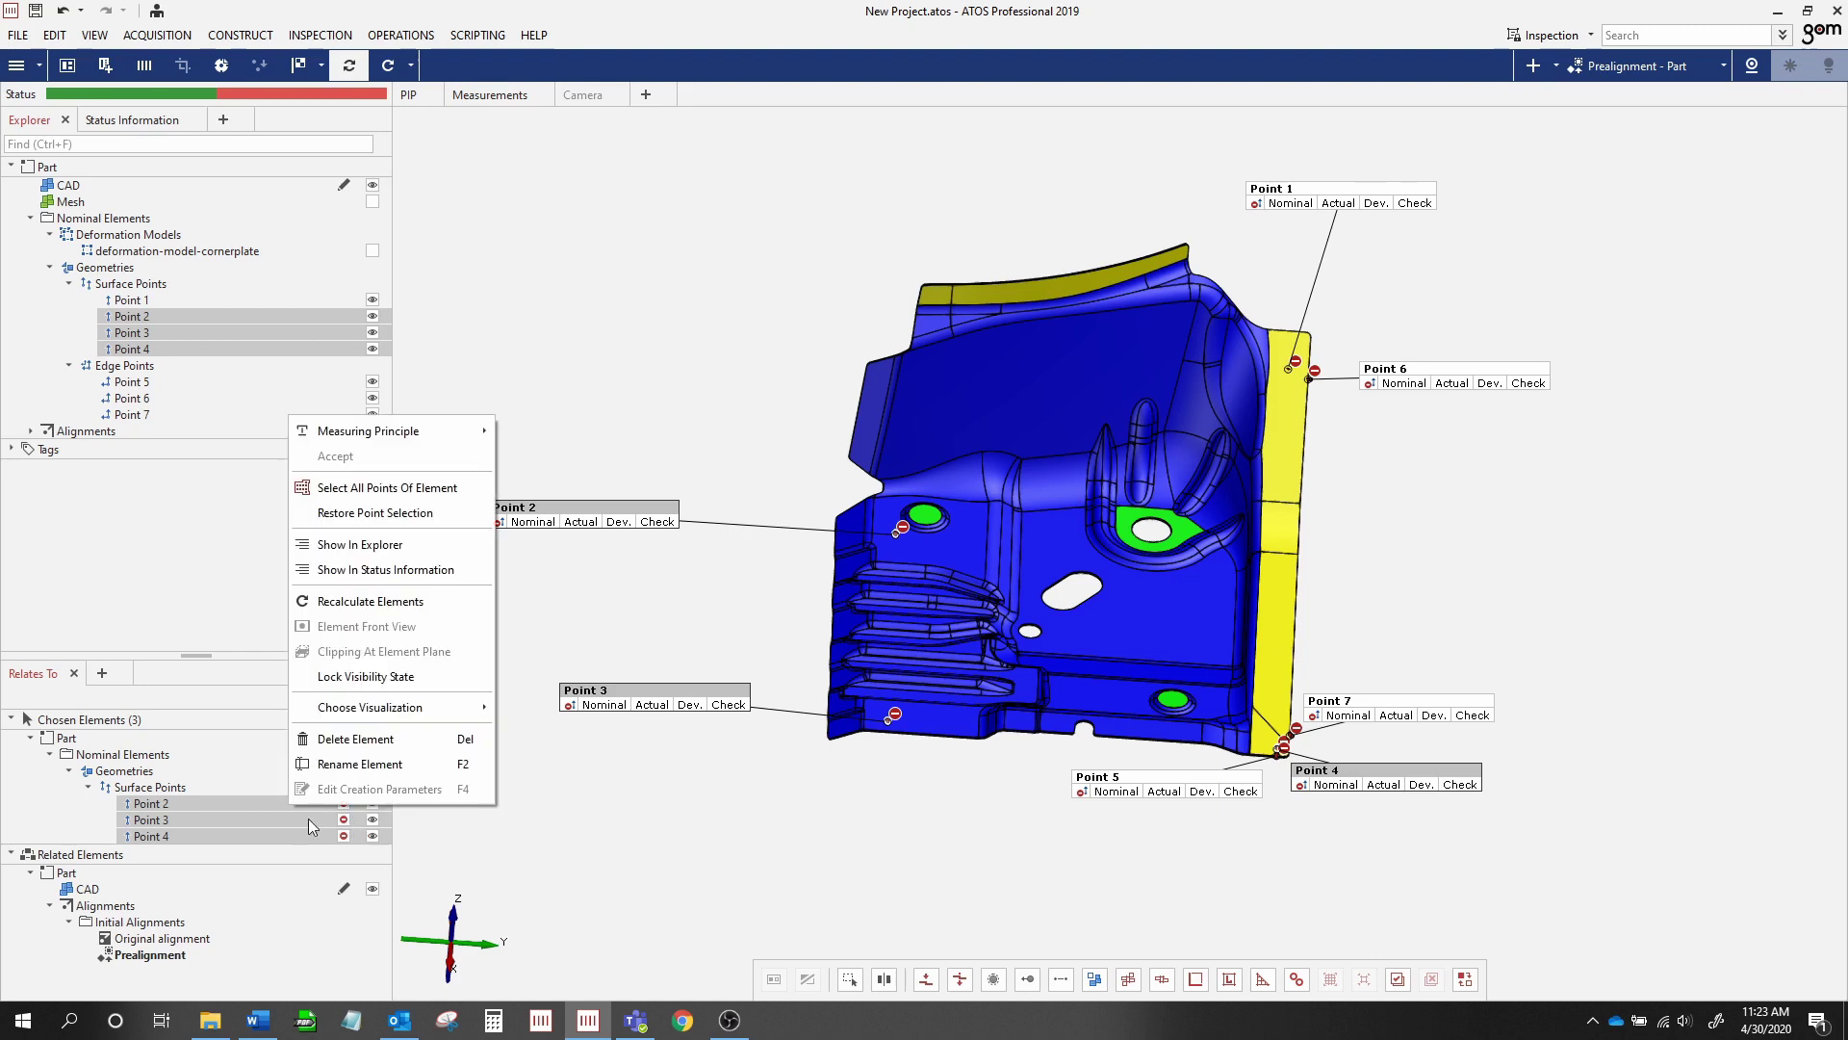
{"action": "left_click", "coordinate": [359, 764]}
{"action": "type", "text": "RPS"}
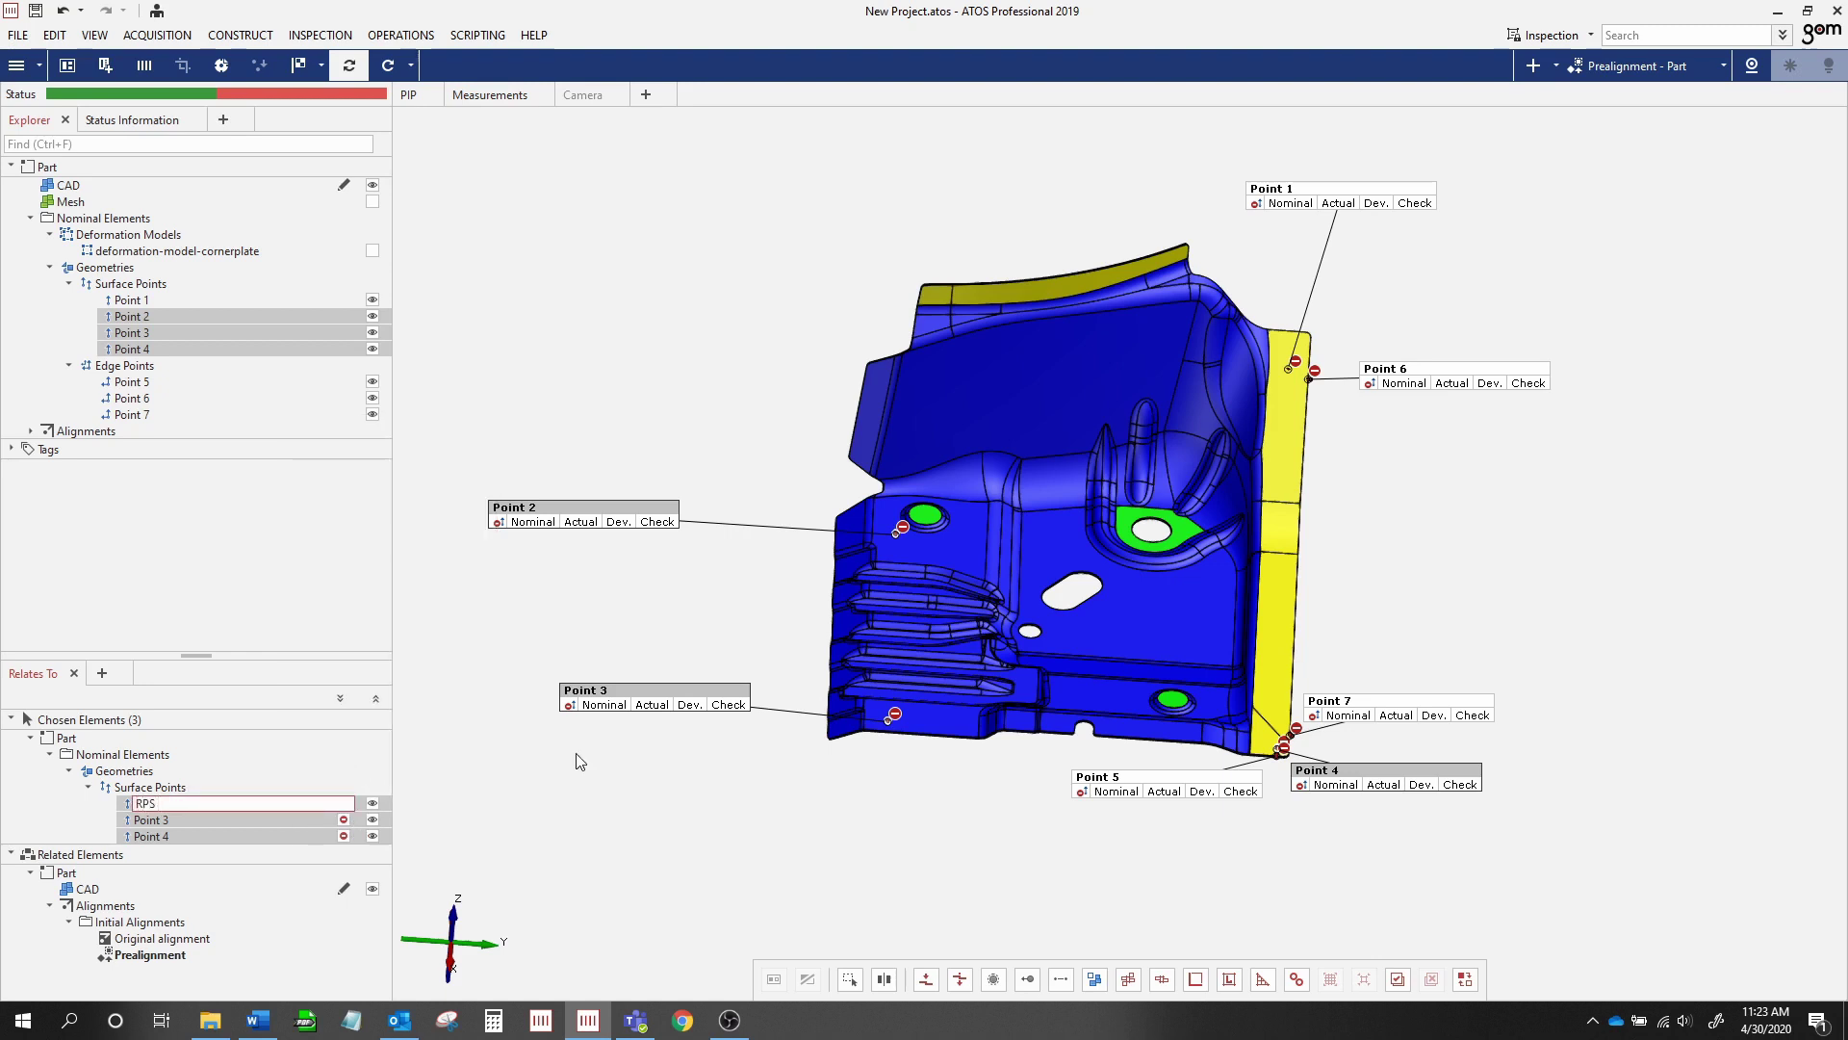
{"action": "type", "text": " Z"}
{"action": "key", "text": "Return"}
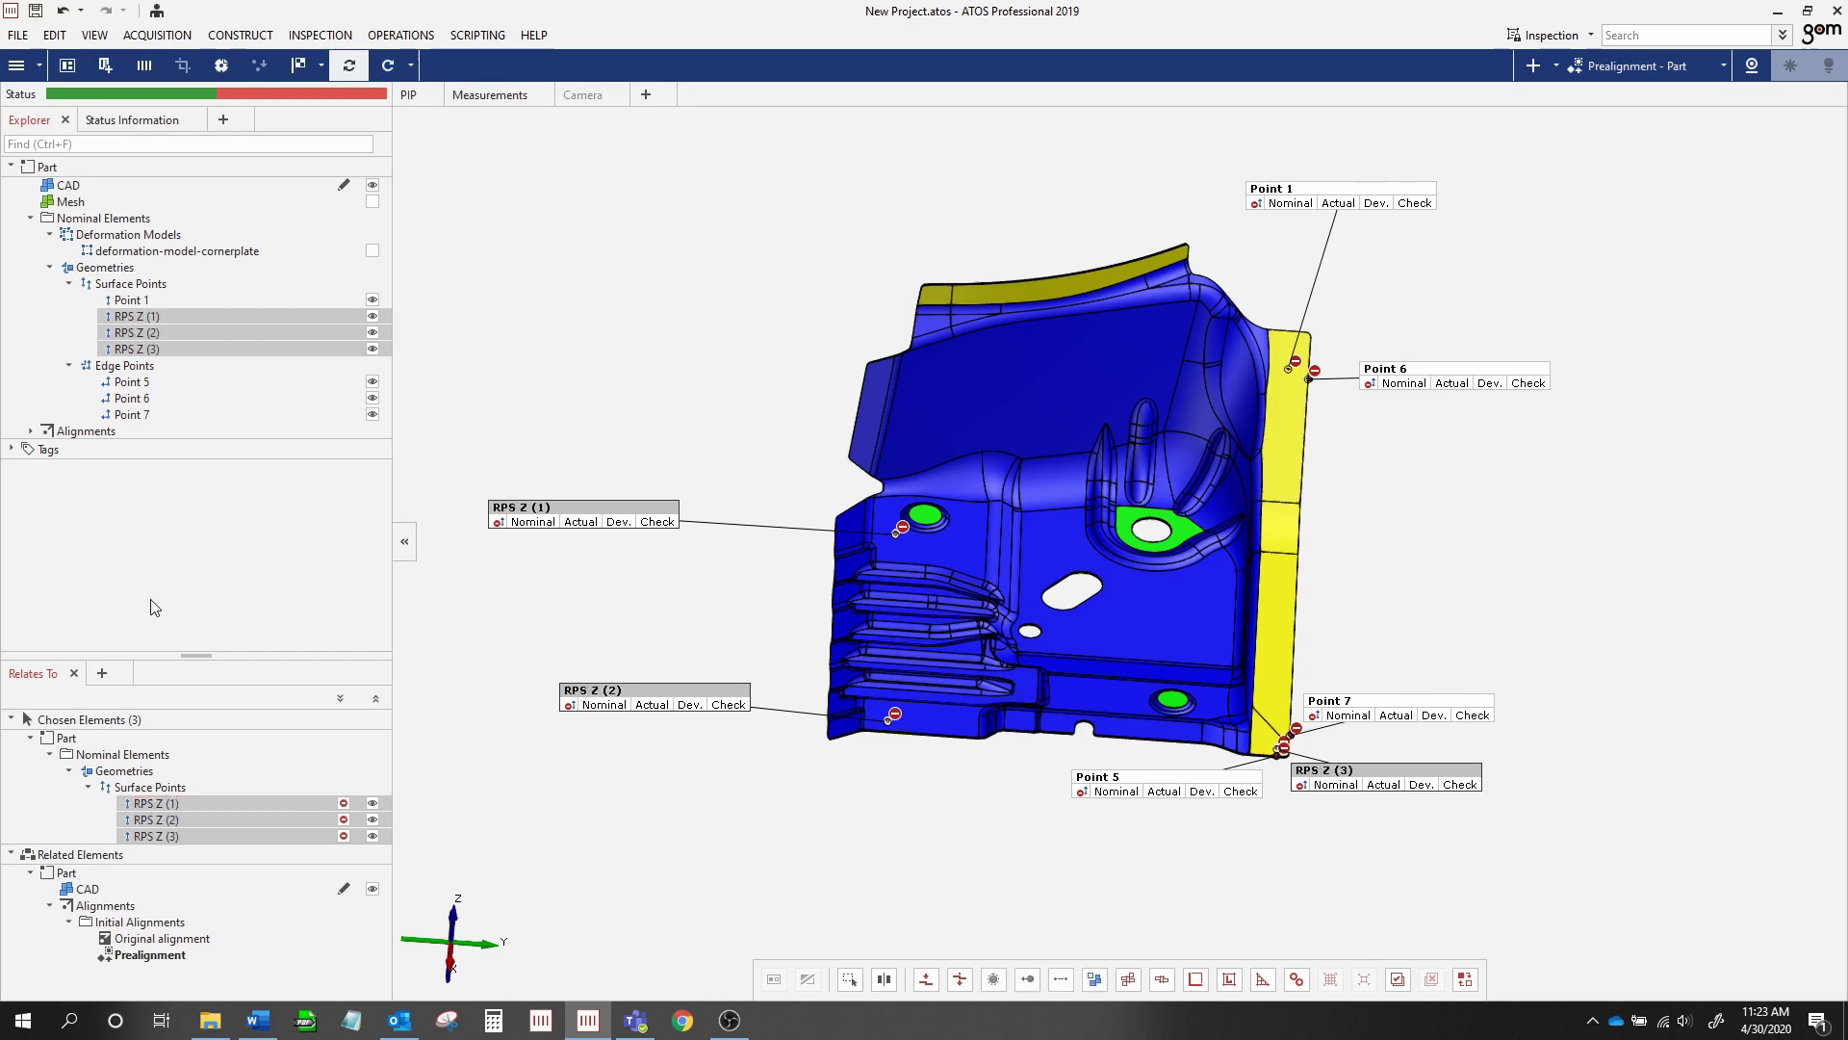
Rename the edge points Point 6 and Point 7 together as RPS Y
{"action": "left_click", "coordinate": [1332, 716]}
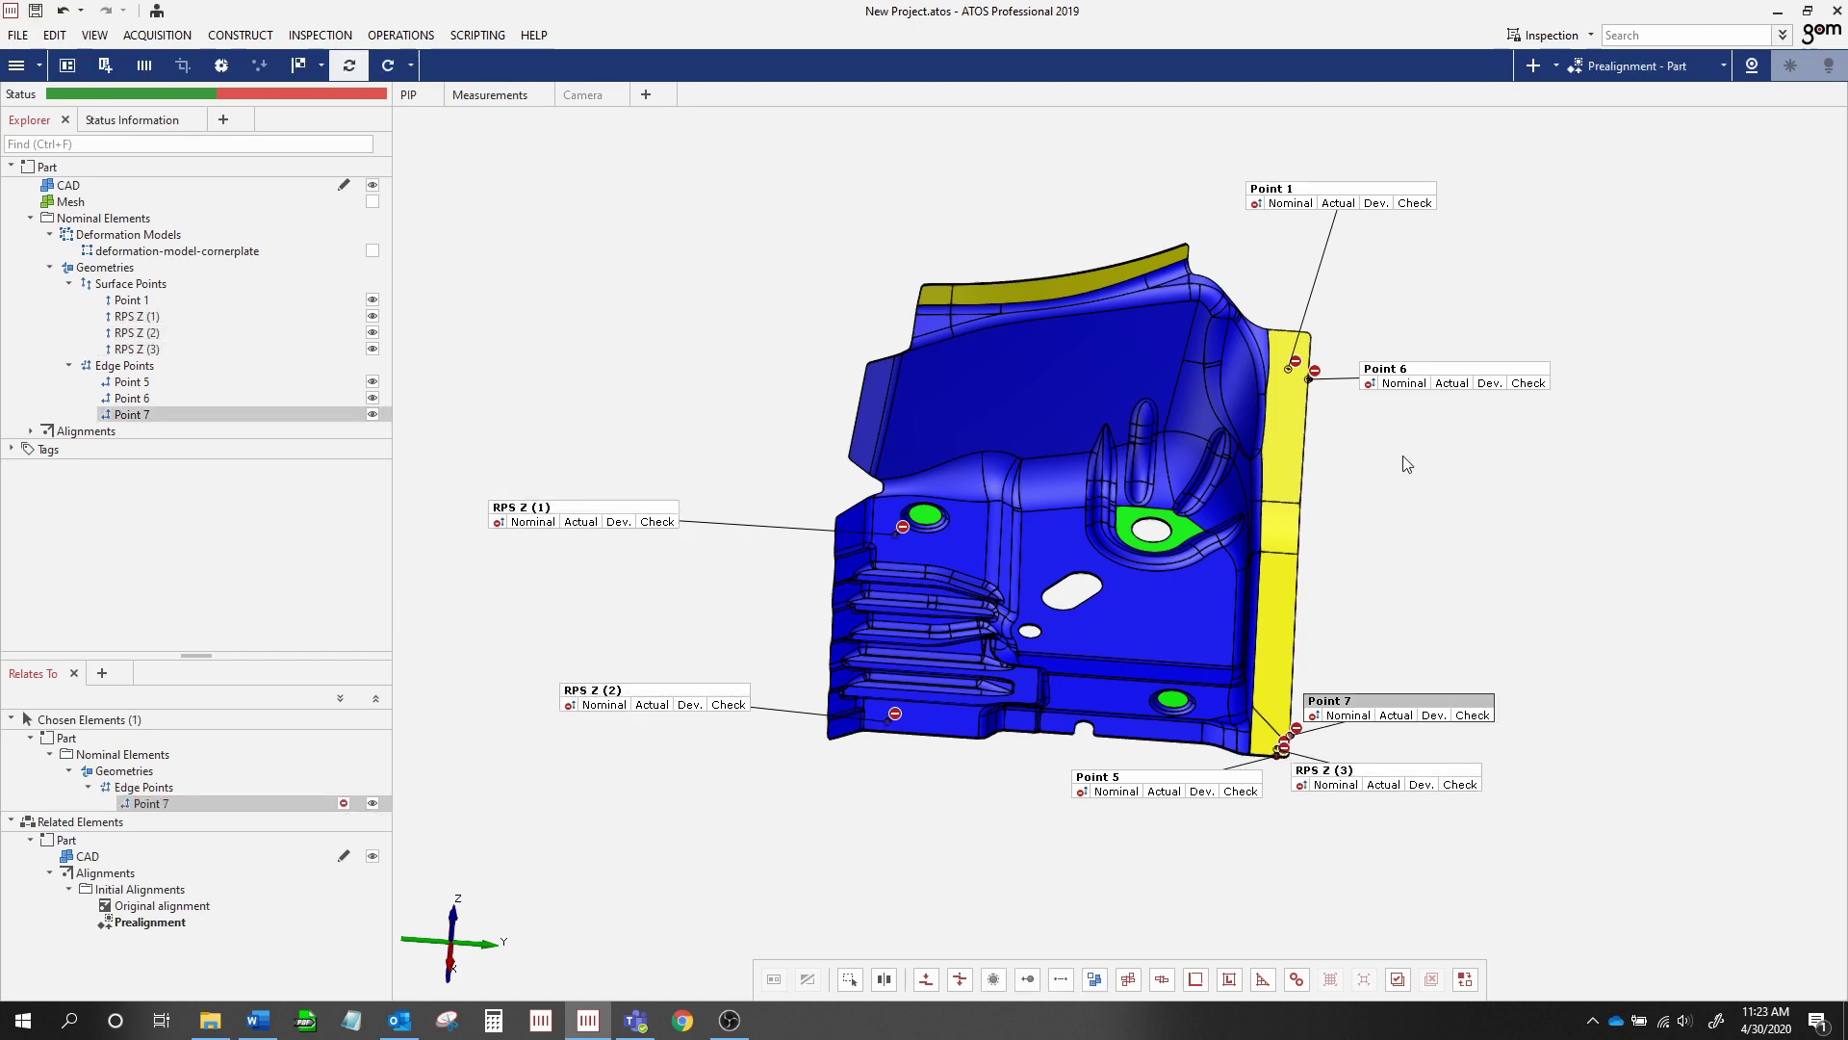
{"action": "left_click", "coordinate": [1416, 375], "text": "ctrl"}
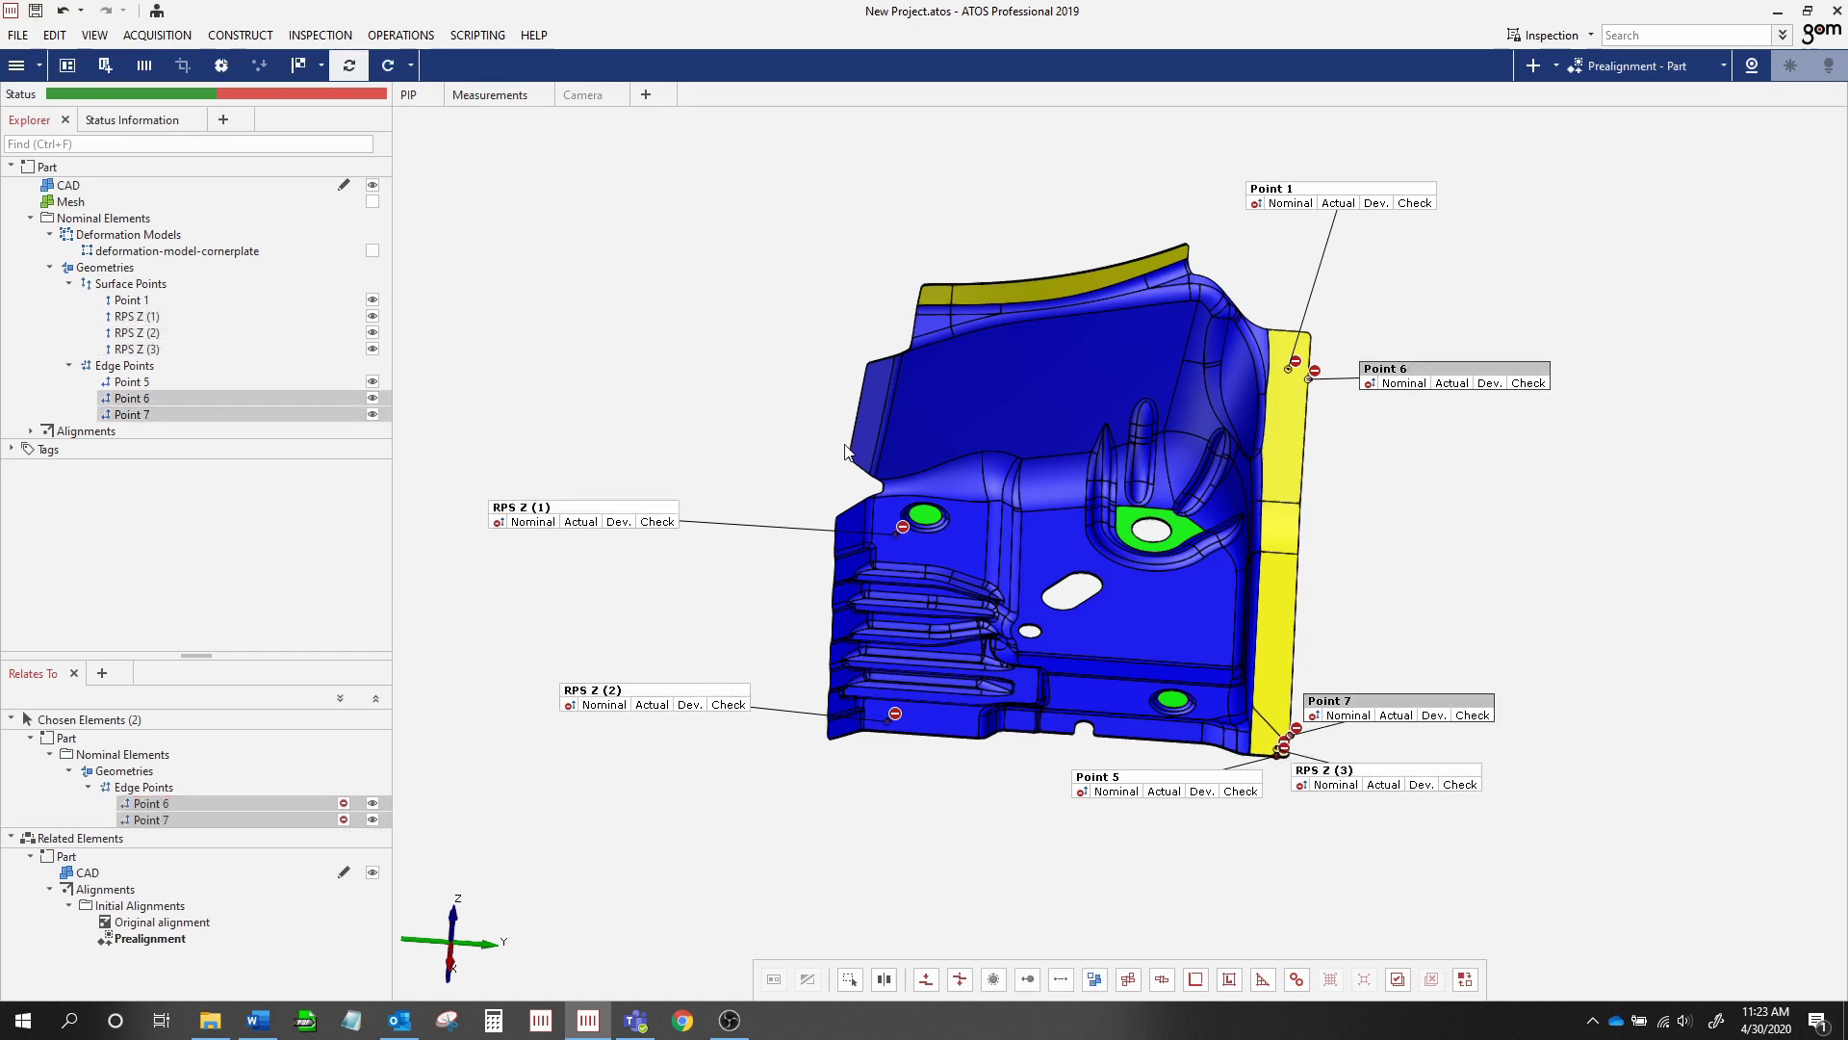
{"action": "right_click", "coordinate": [260, 810]}
{"action": "left_click", "coordinate": [311, 767]}
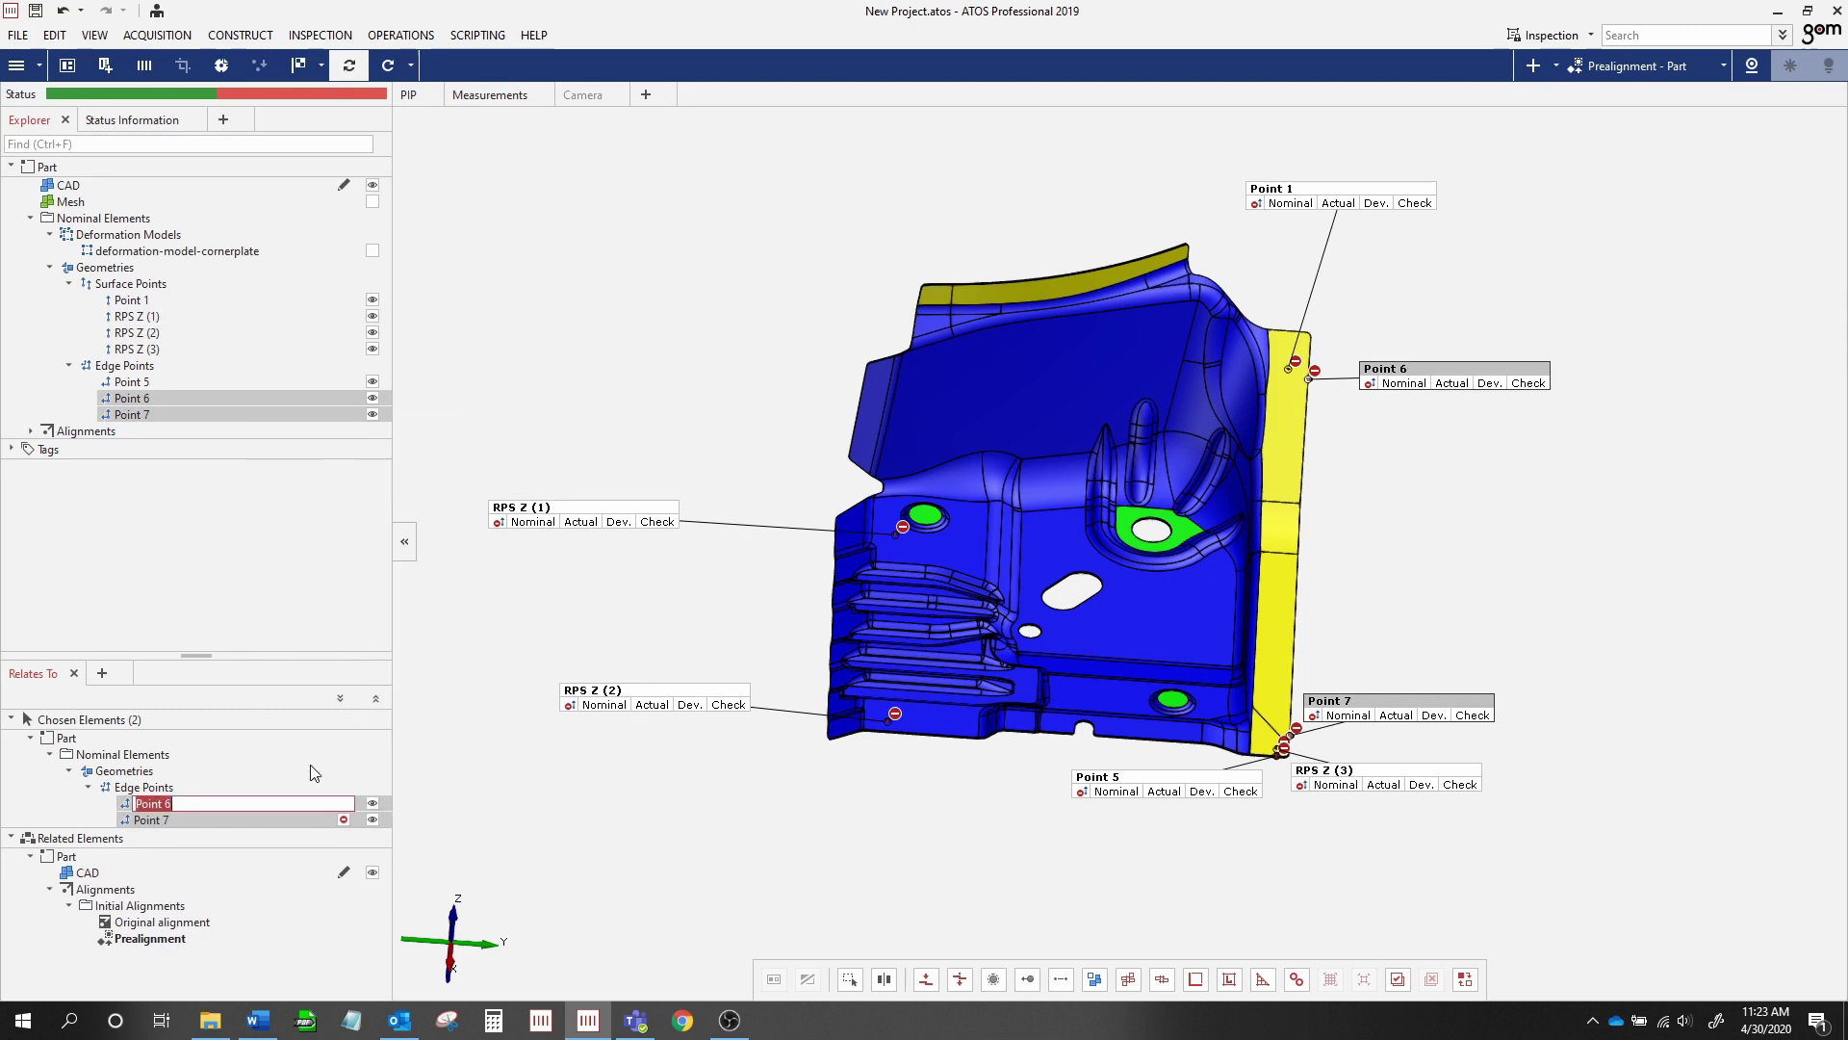
{"action": "type", "text": "RPS Y"}
{"action": "key", "text": "Return"}
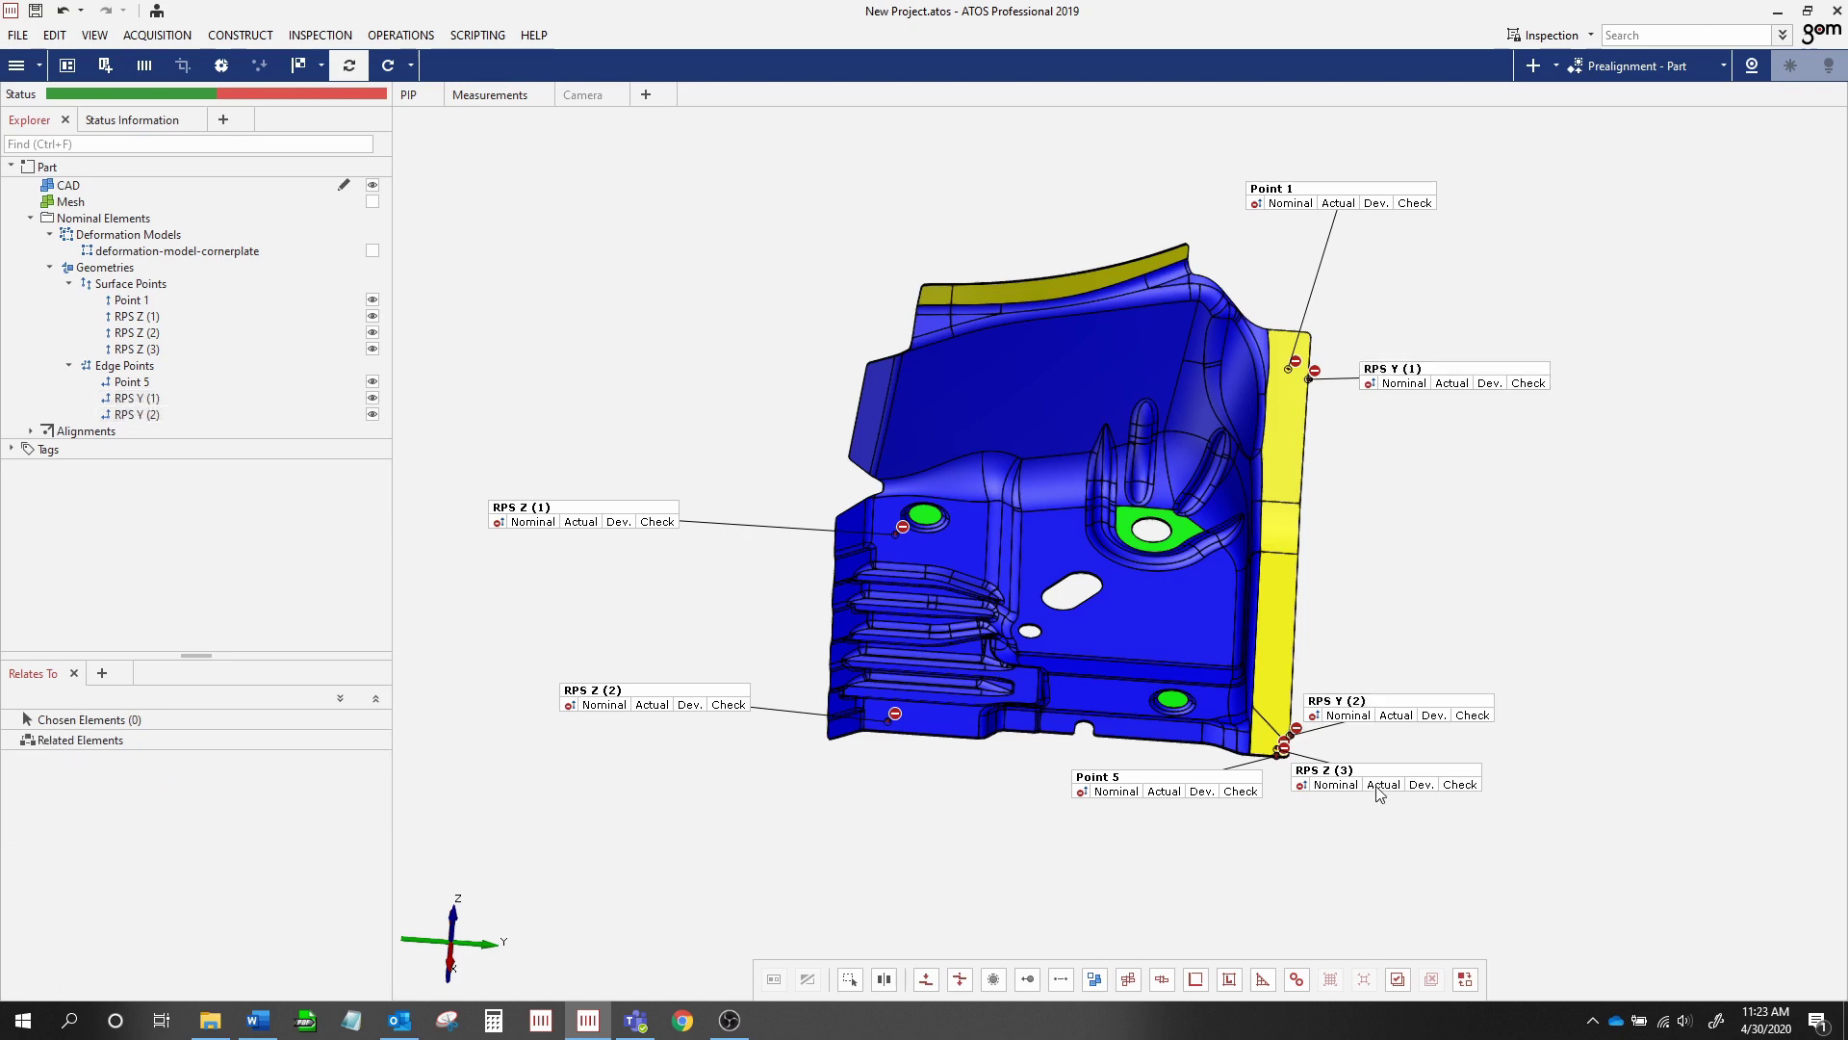
Separate the overlapping labels of RPS Z (3) and Point 5, and rename edge point Point 5 as RPS X
{"action": "left_click", "coordinate": [1380, 785]}
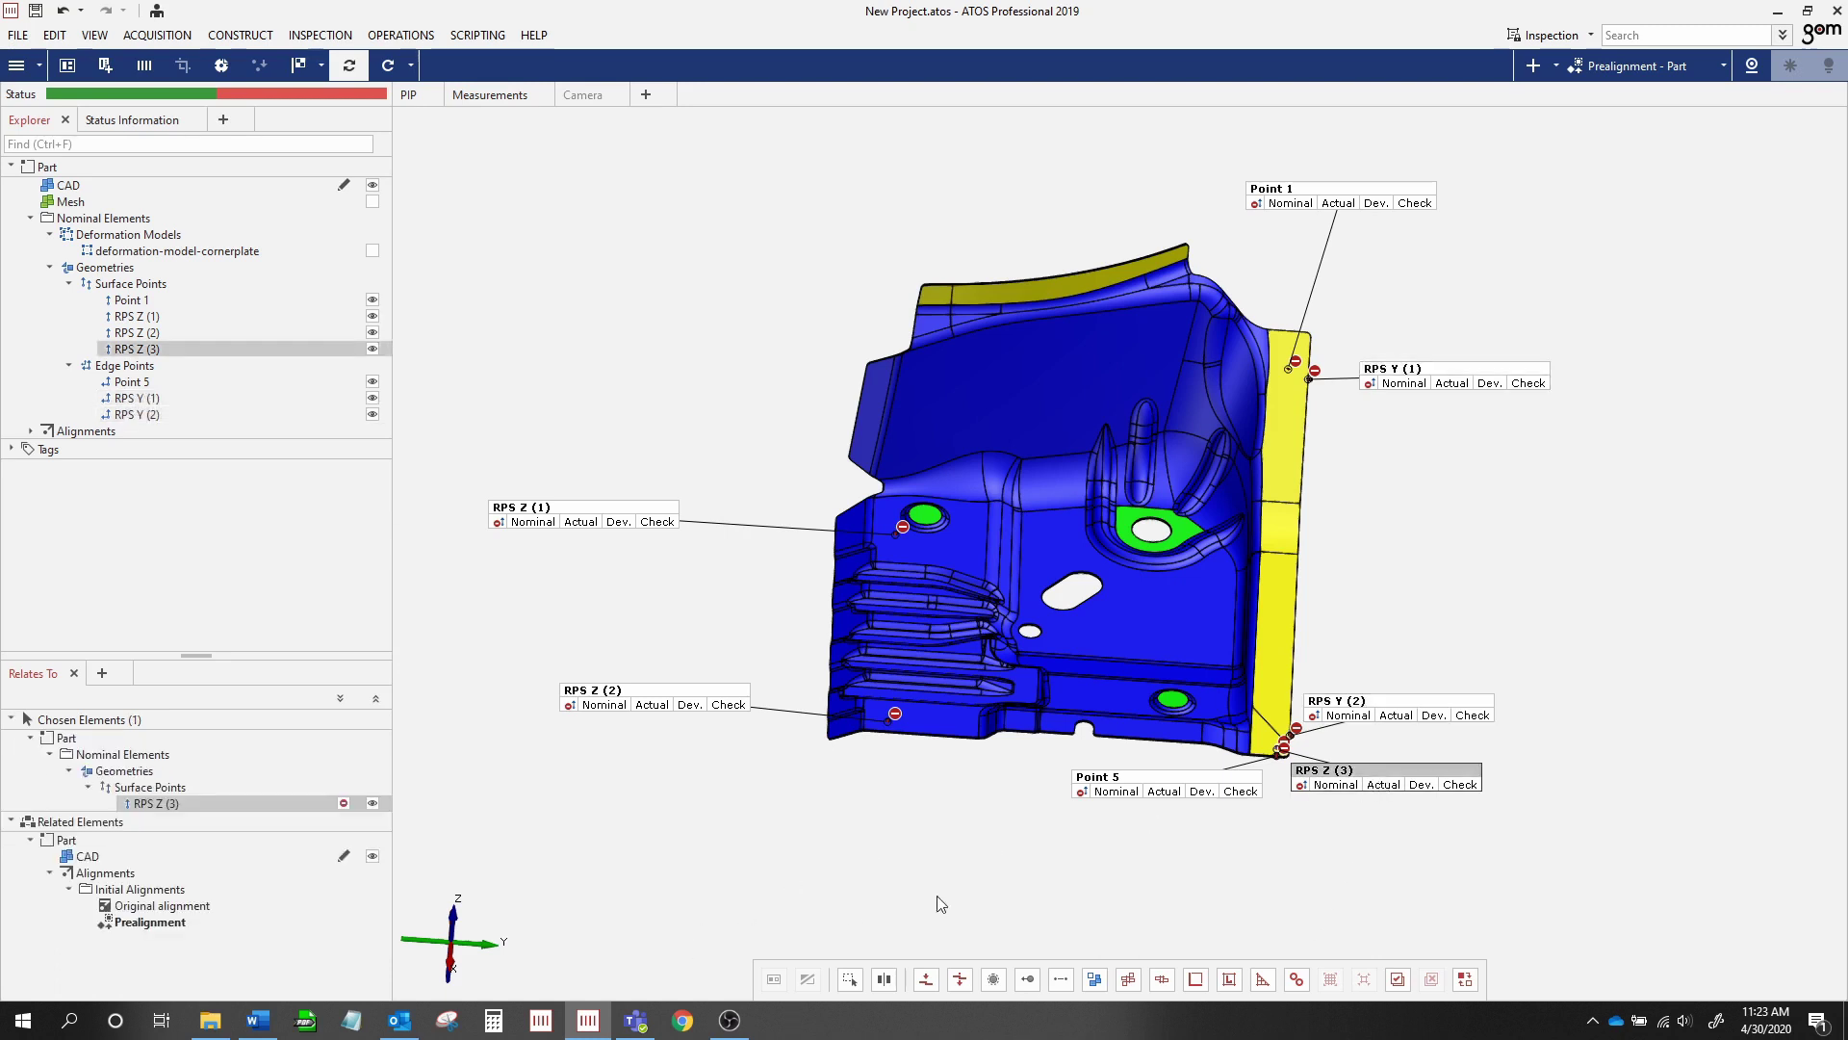
{"action": "left_click_drag", "start_coordinate": [1169, 788], "coordinate": [1226, 831]}
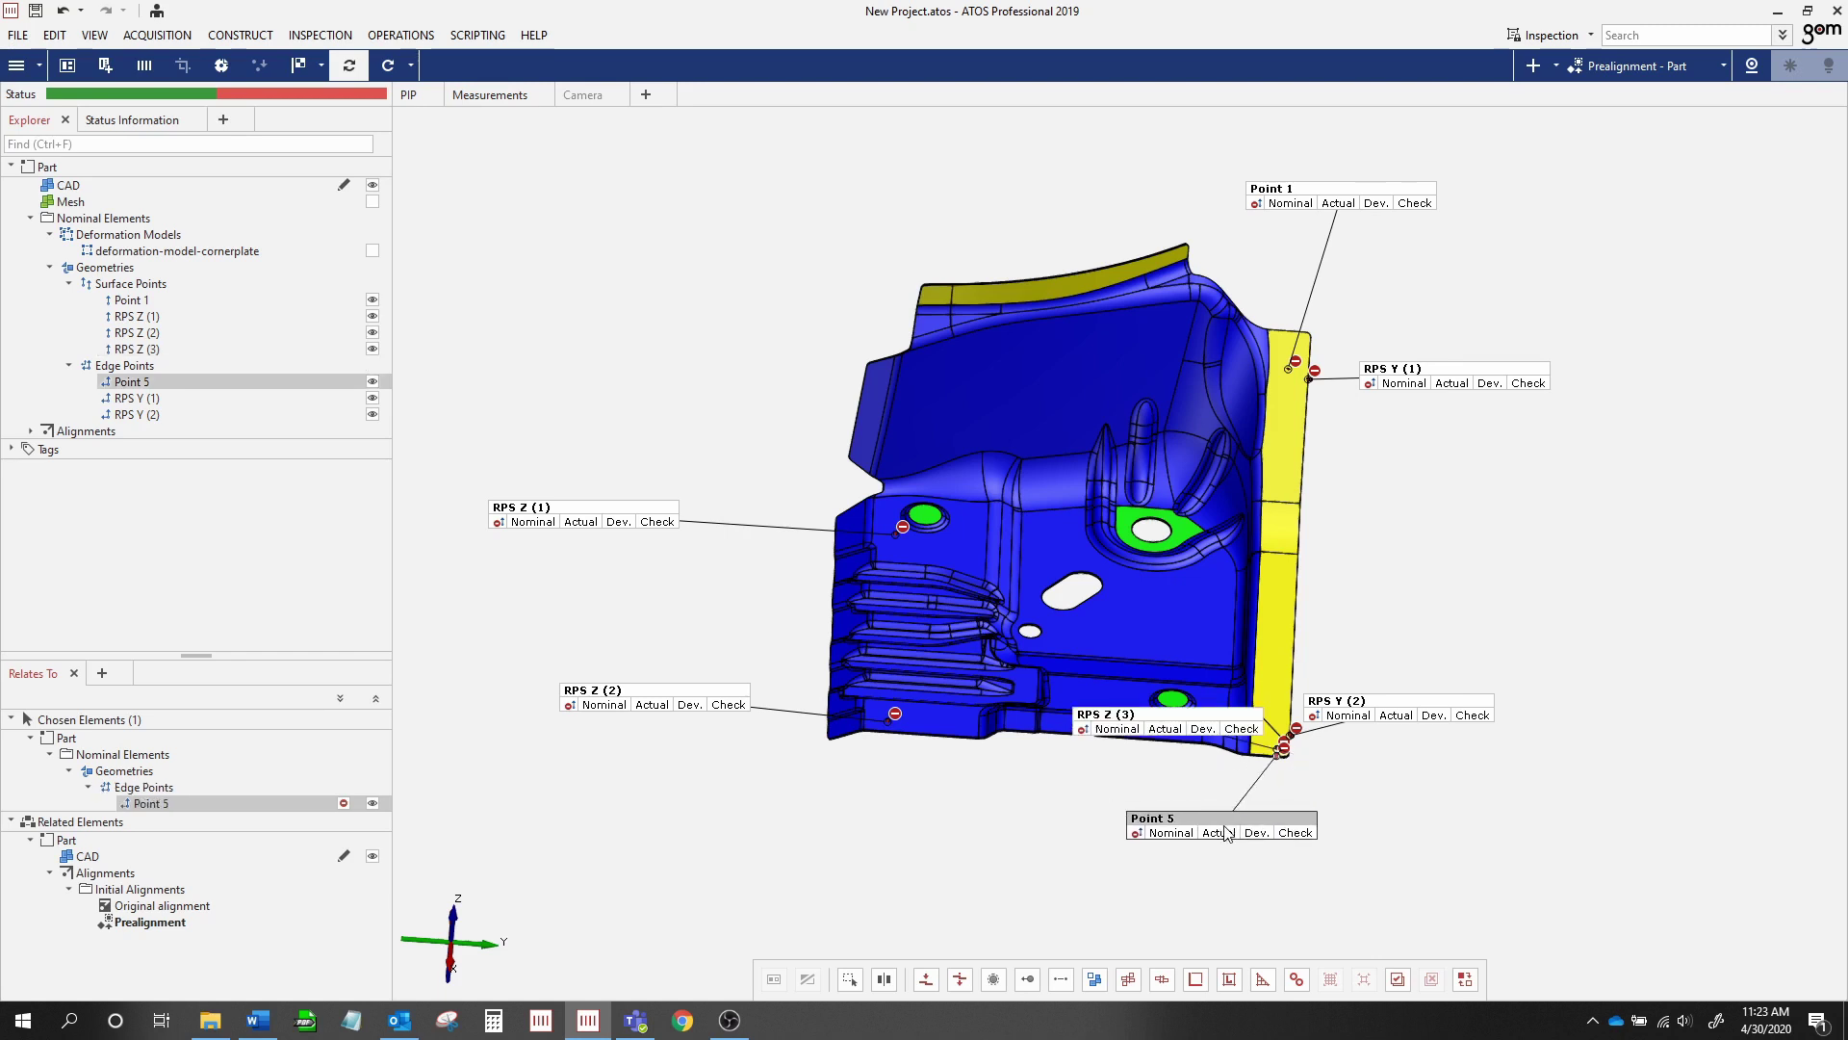
{"action": "right_click", "coordinate": [148, 805]}
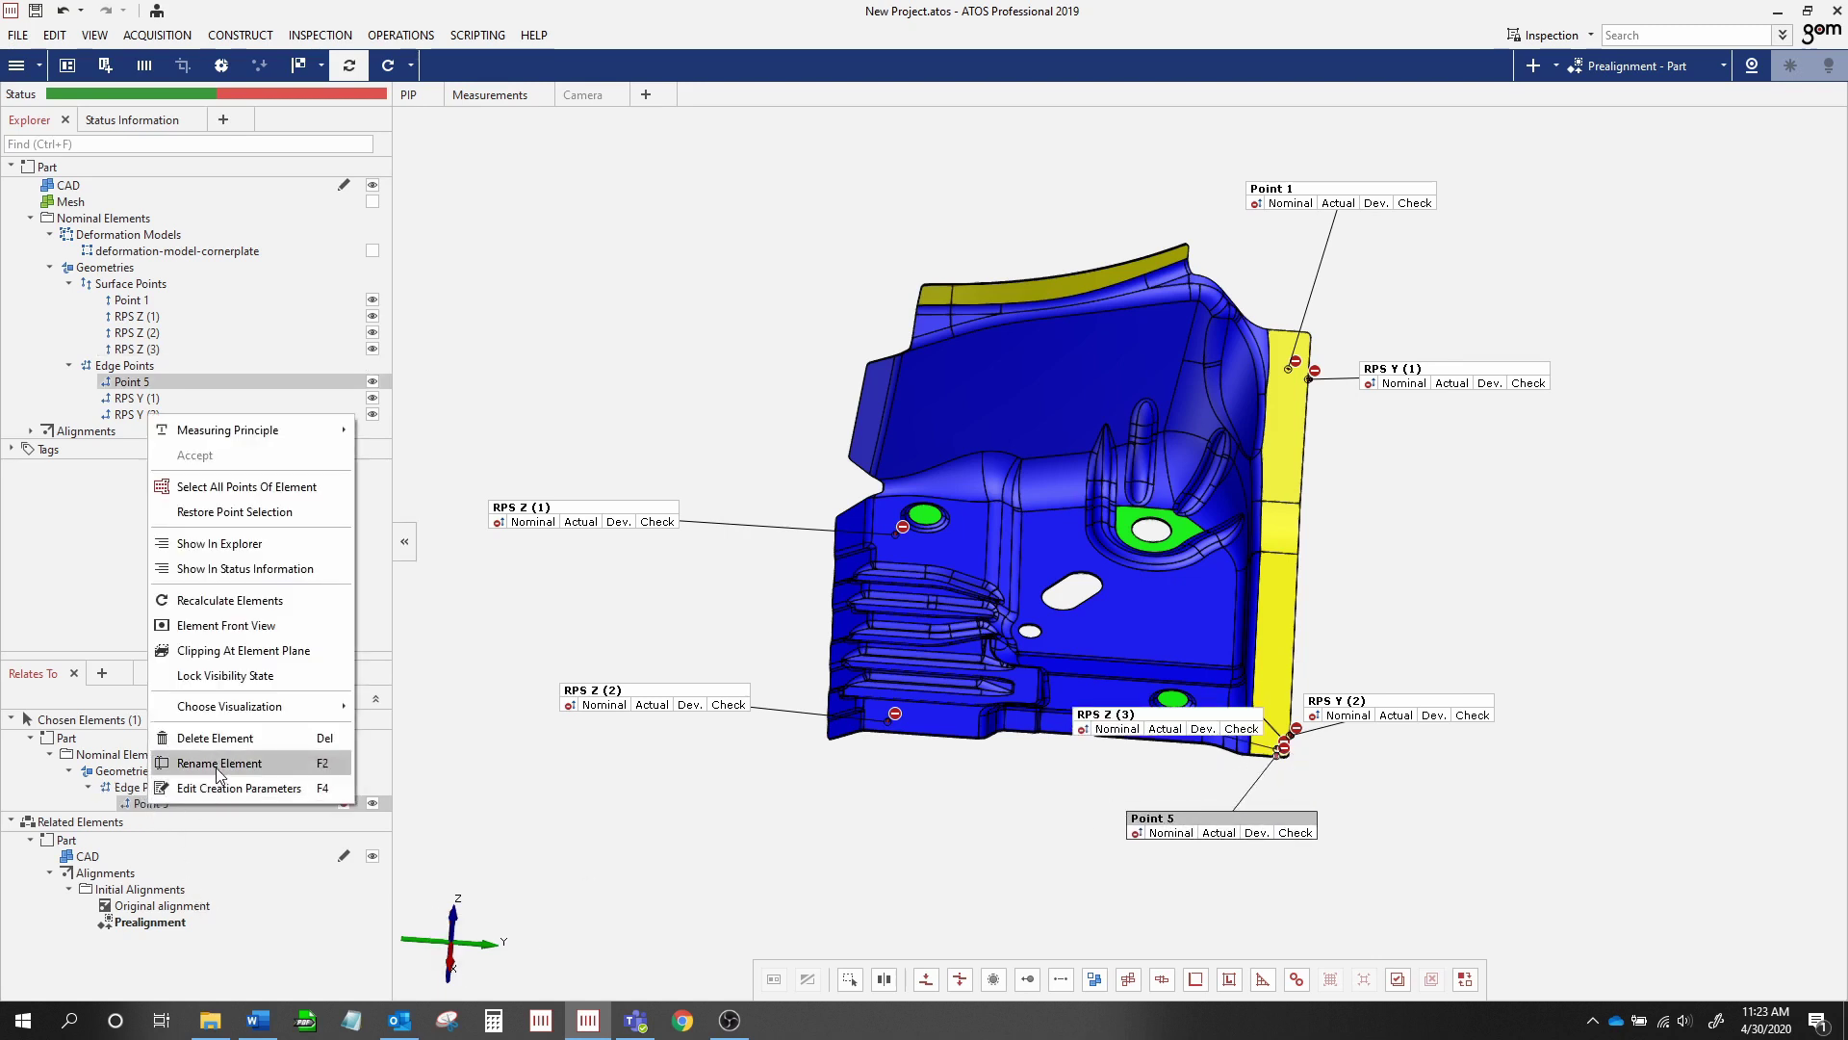
{"action": "left_click", "coordinate": [215, 764]}
{"action": "type", "text": "R"}
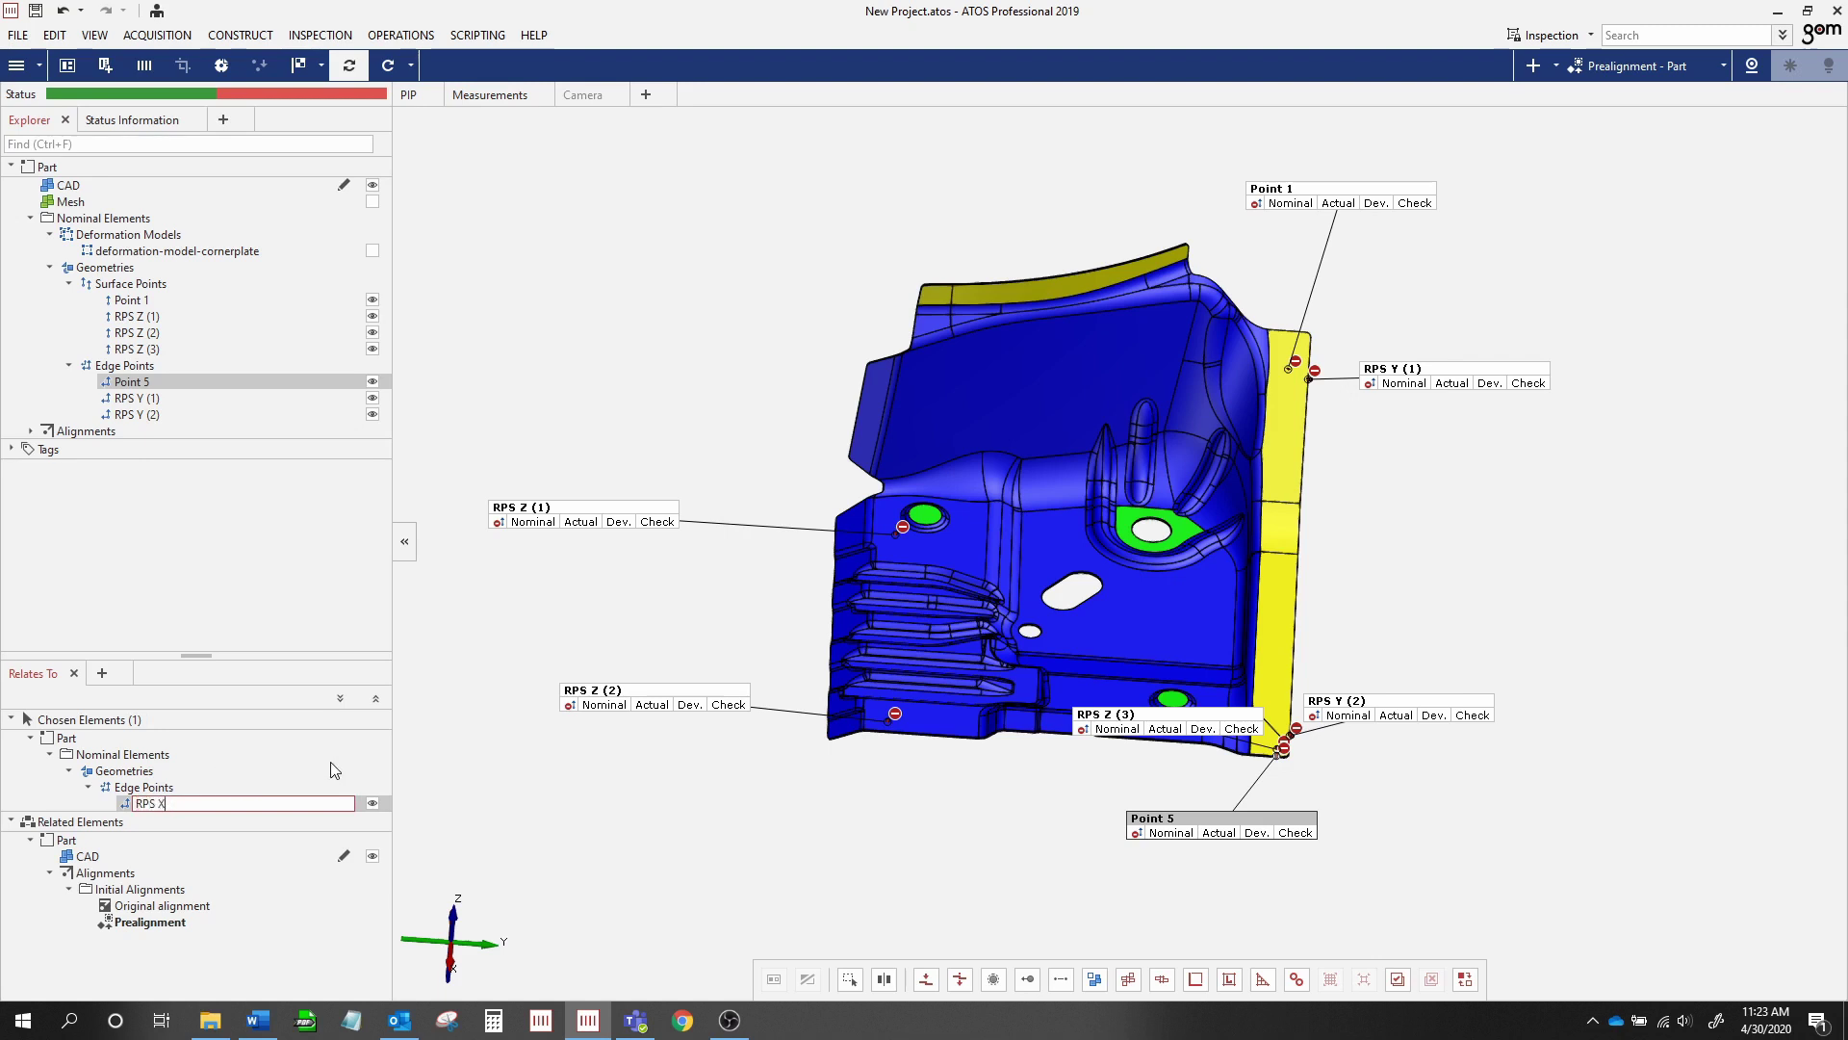
{"action": "type", "text": "PS X"}
{"action": "left_click", "coordinate": [601, 819]}
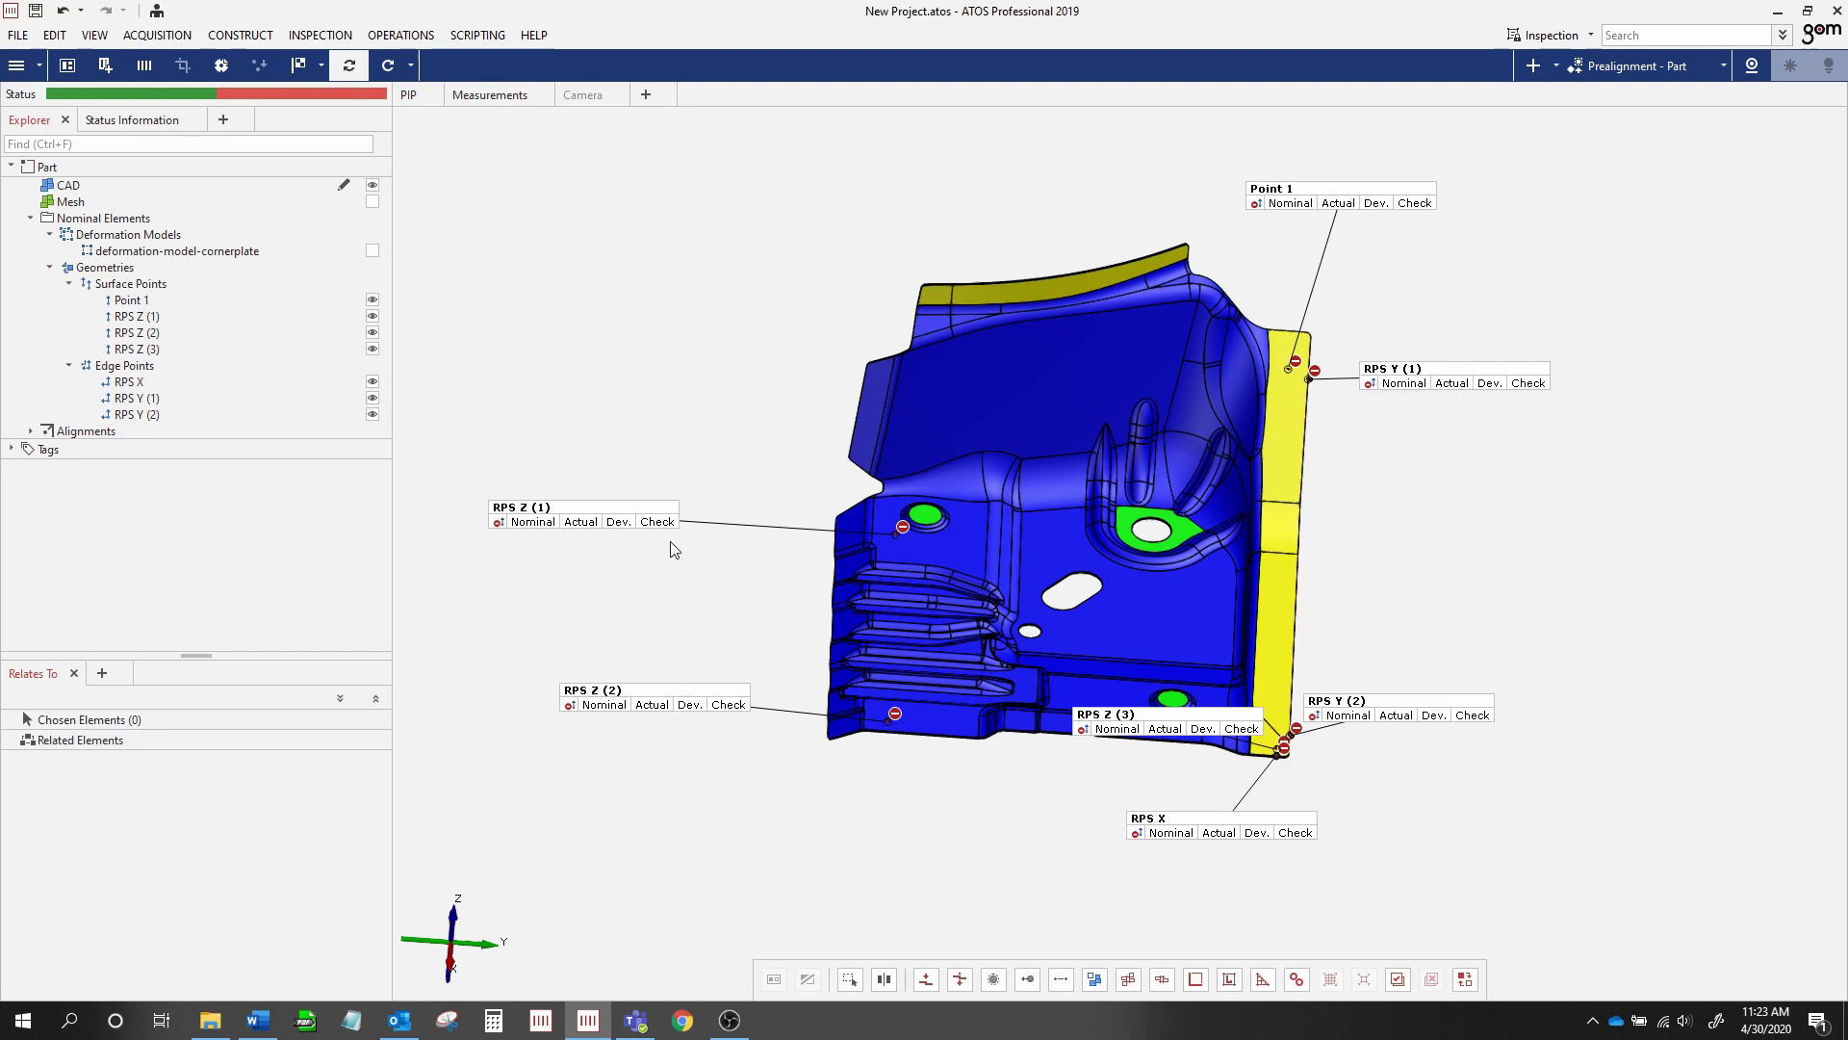
{"action": "left_click", "coordinate": [607, 511]}
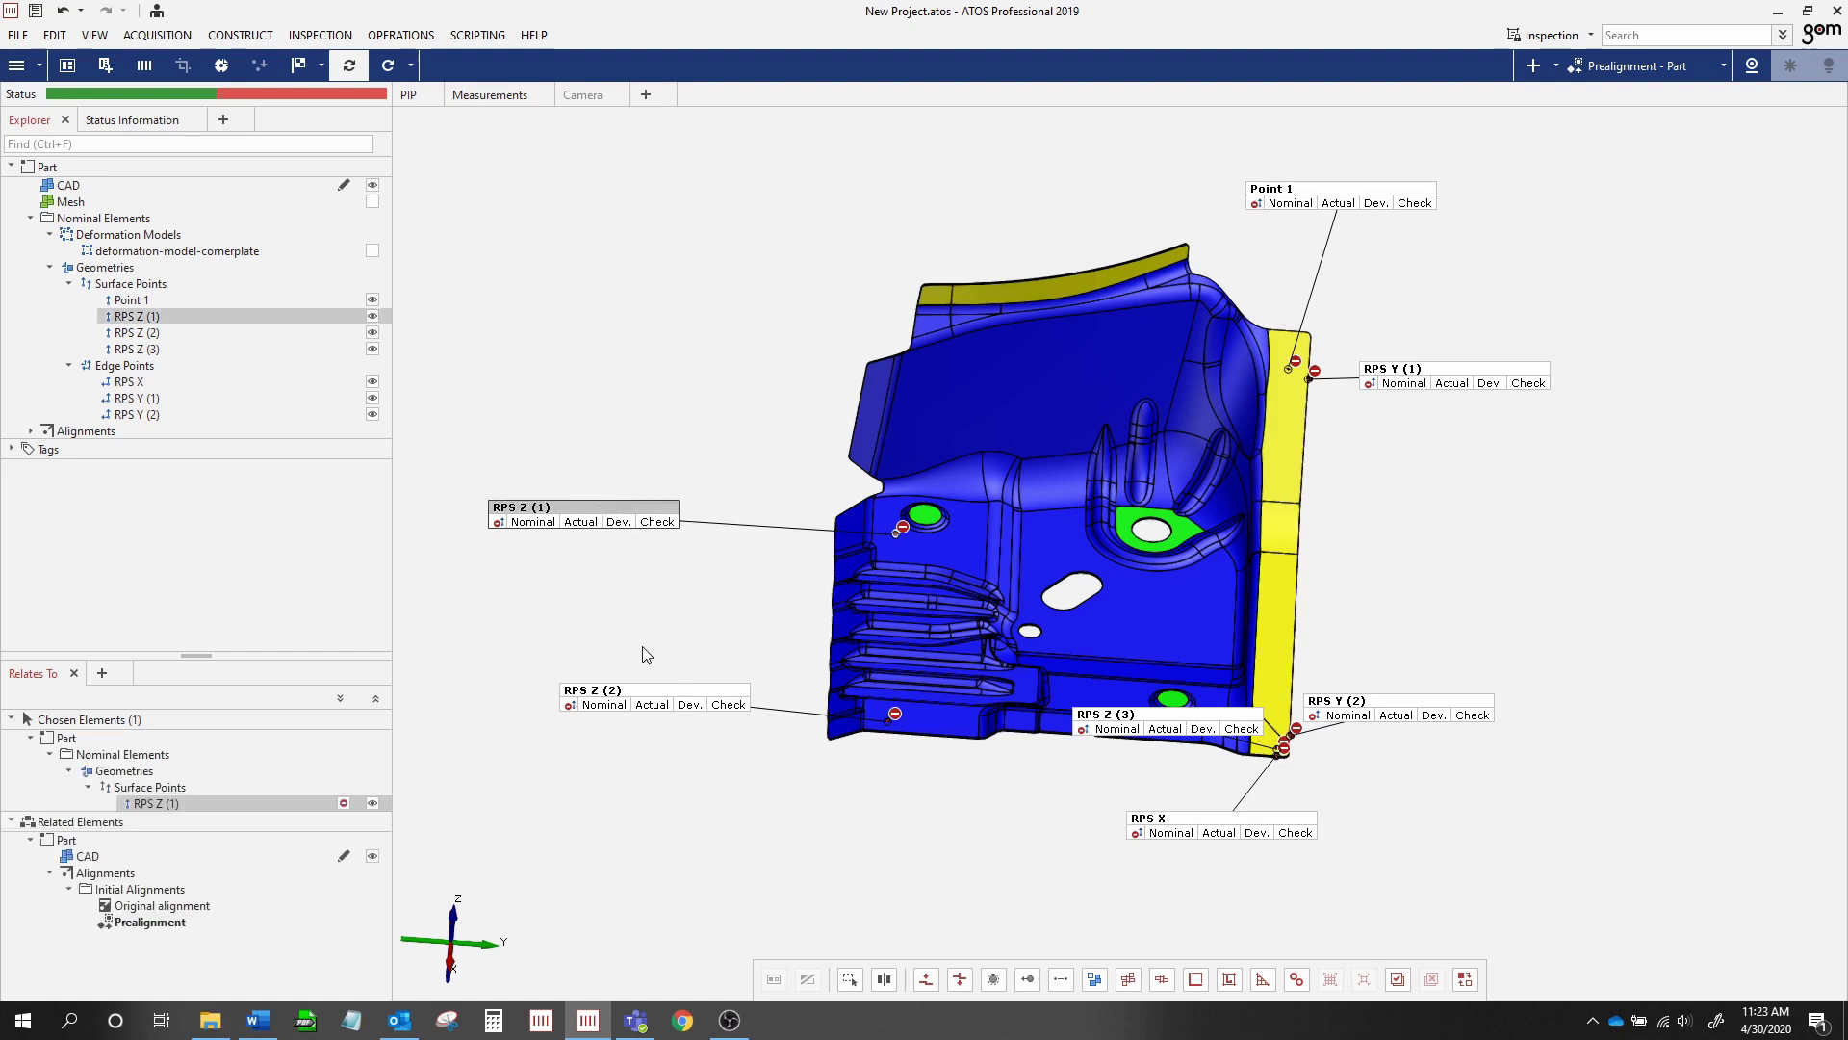
{"action": "left_click", "coordinate": [695, 710], "text": "ctrl"}
{"action": "left_click", "coordinate": [1105, 717], "text": "ctrl"}
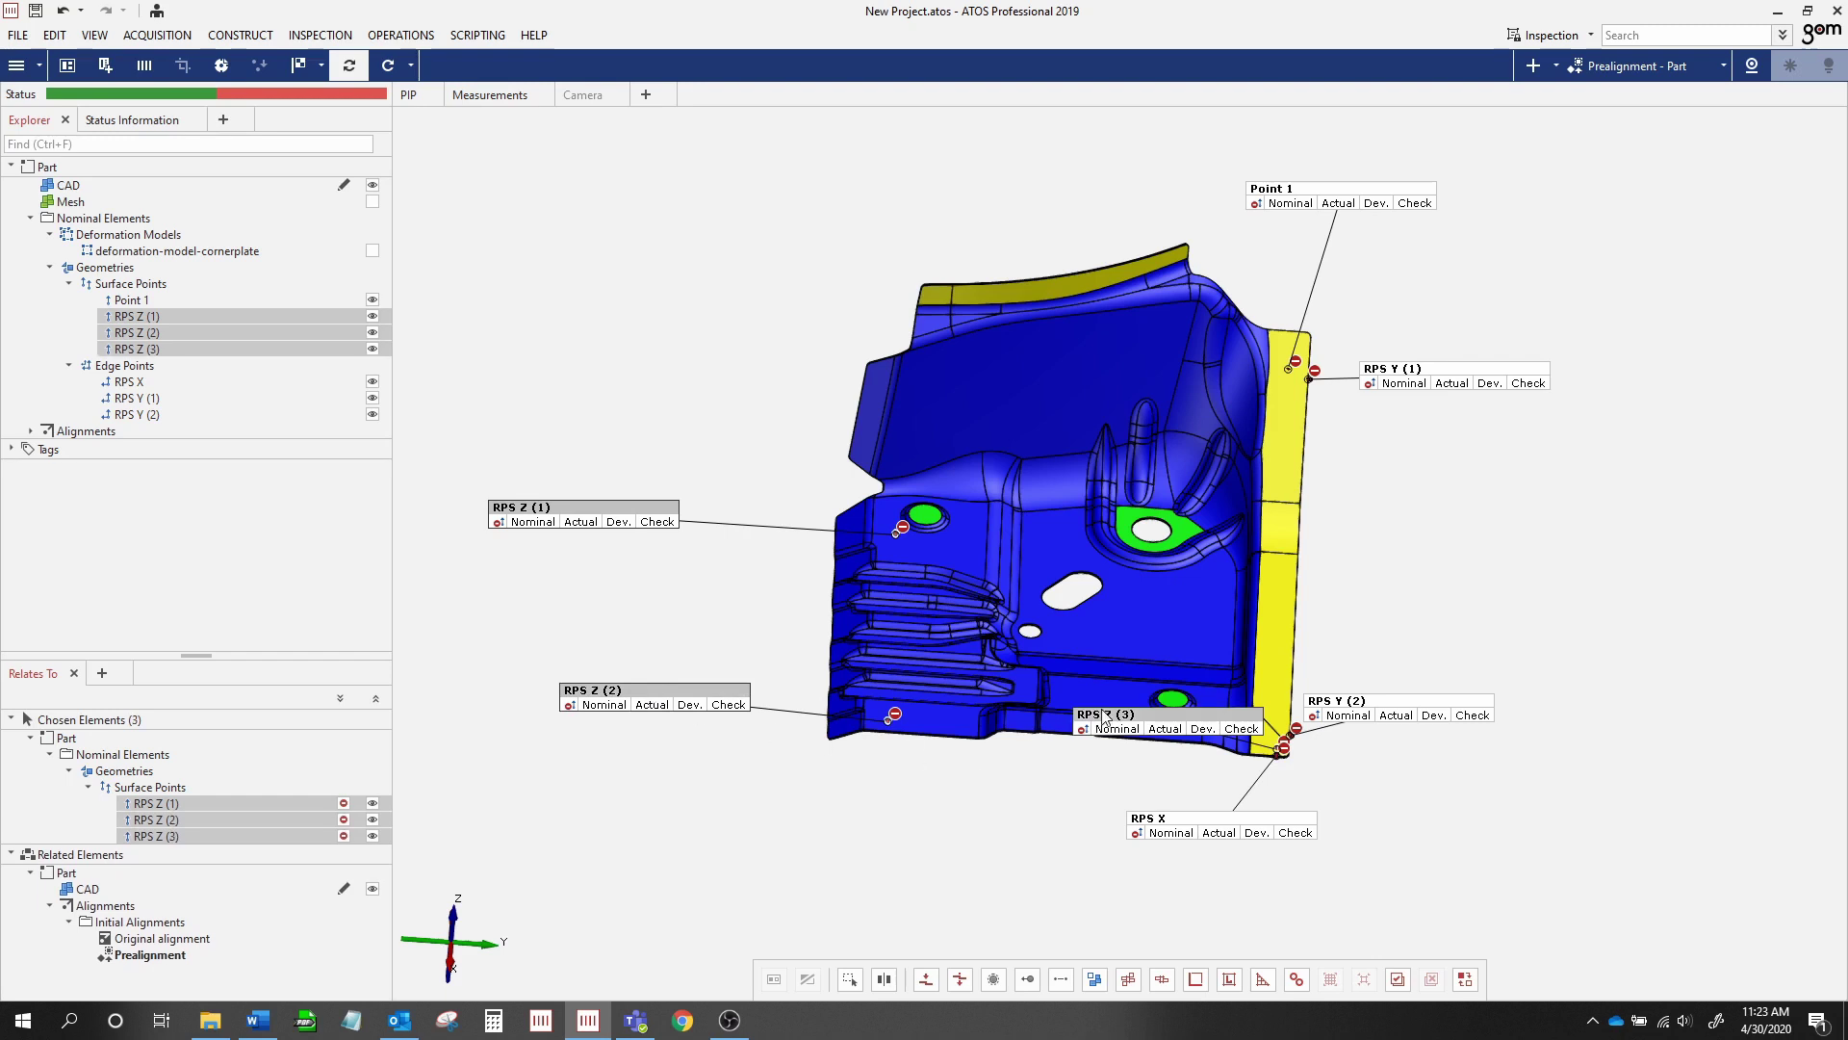
{"action": "right_click", "coordinate": [190, 826]}
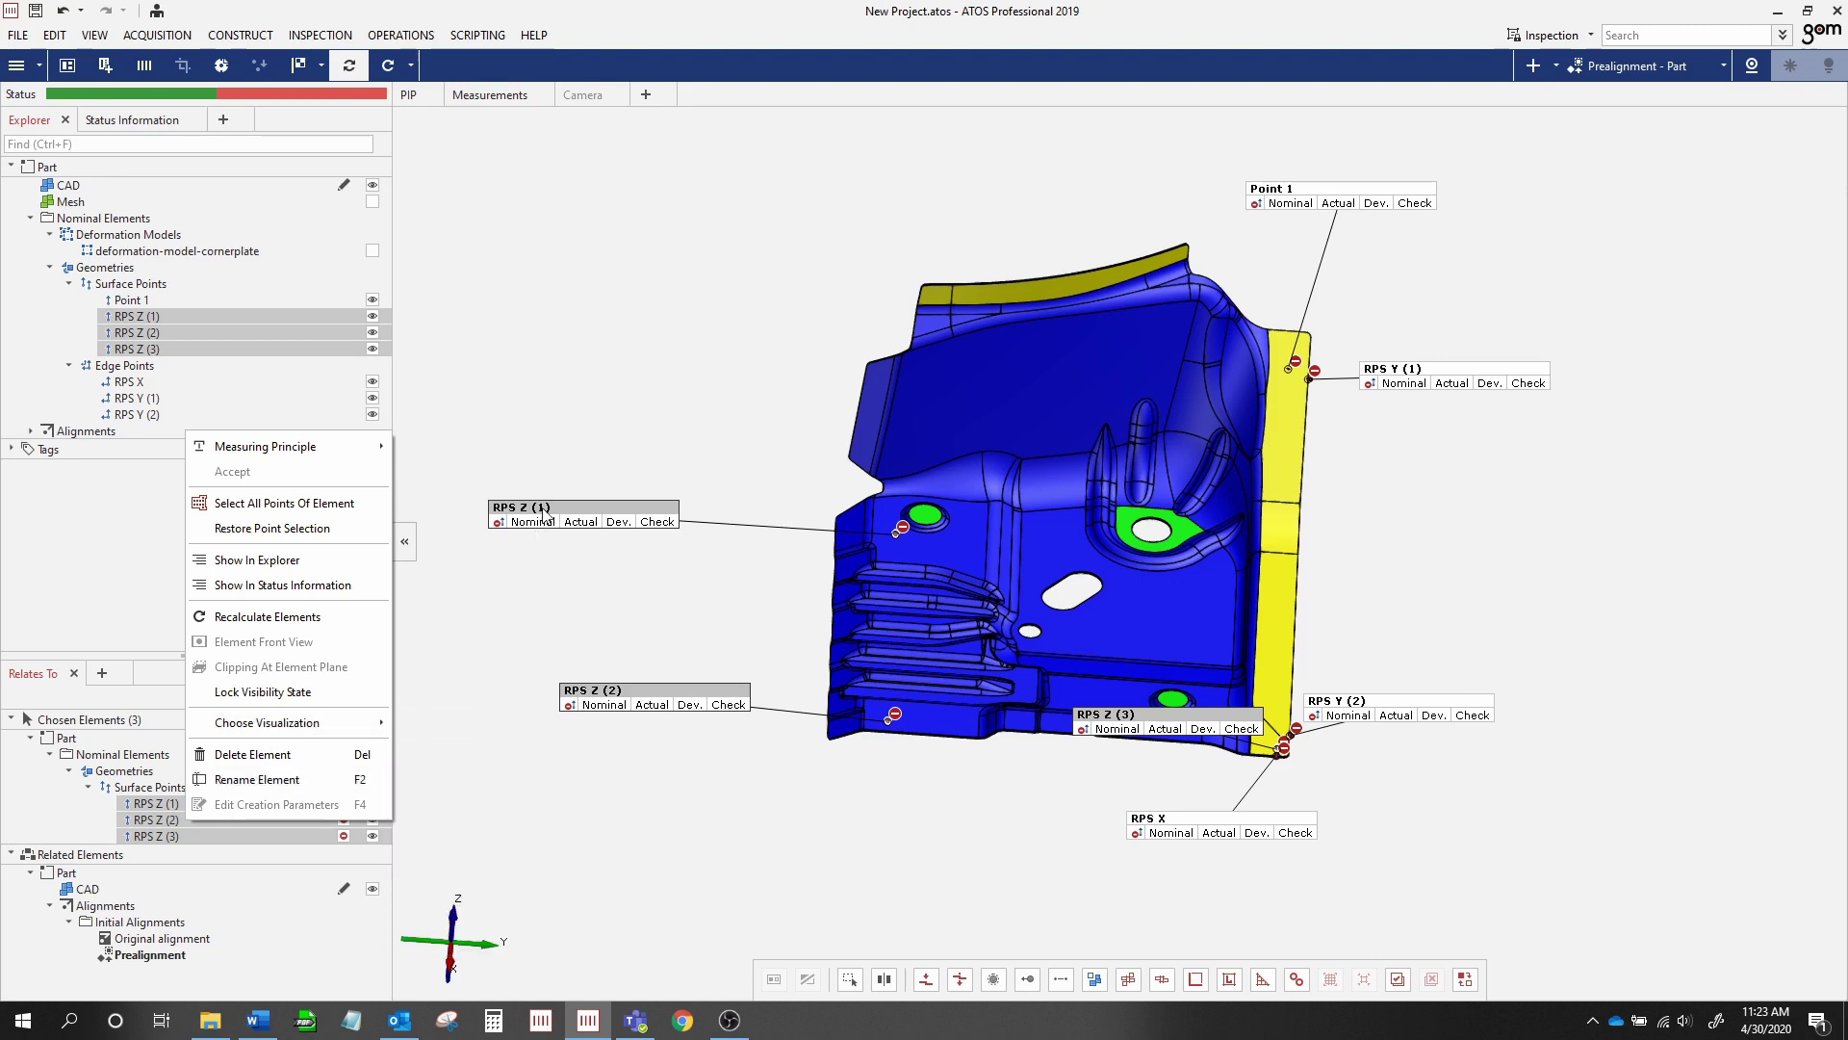
{"action": "left_click", "coordinate": [828, 853]}
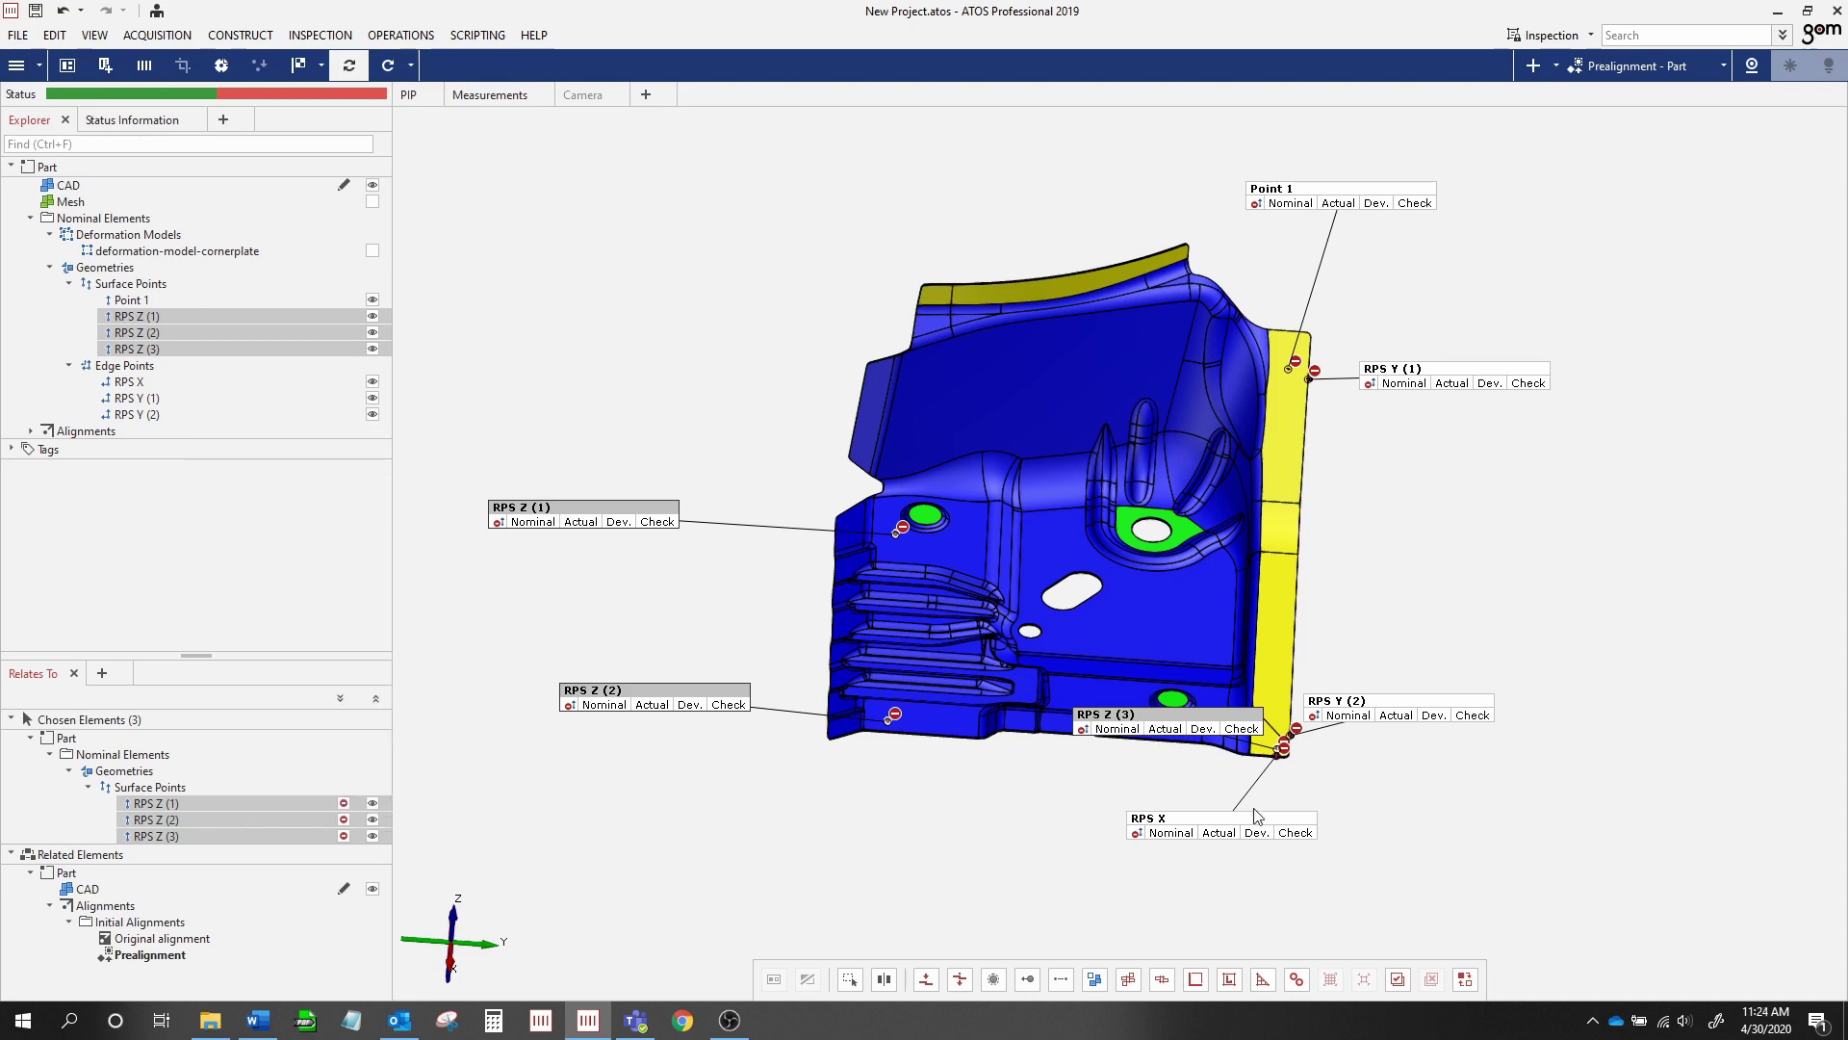
Shift the label of surface point Point 1 slightly and rename the point as Clamping Point
{"action": "left_click_drag", "start_coordinate": [1354, 193], "coordinate": [1319, 176]}
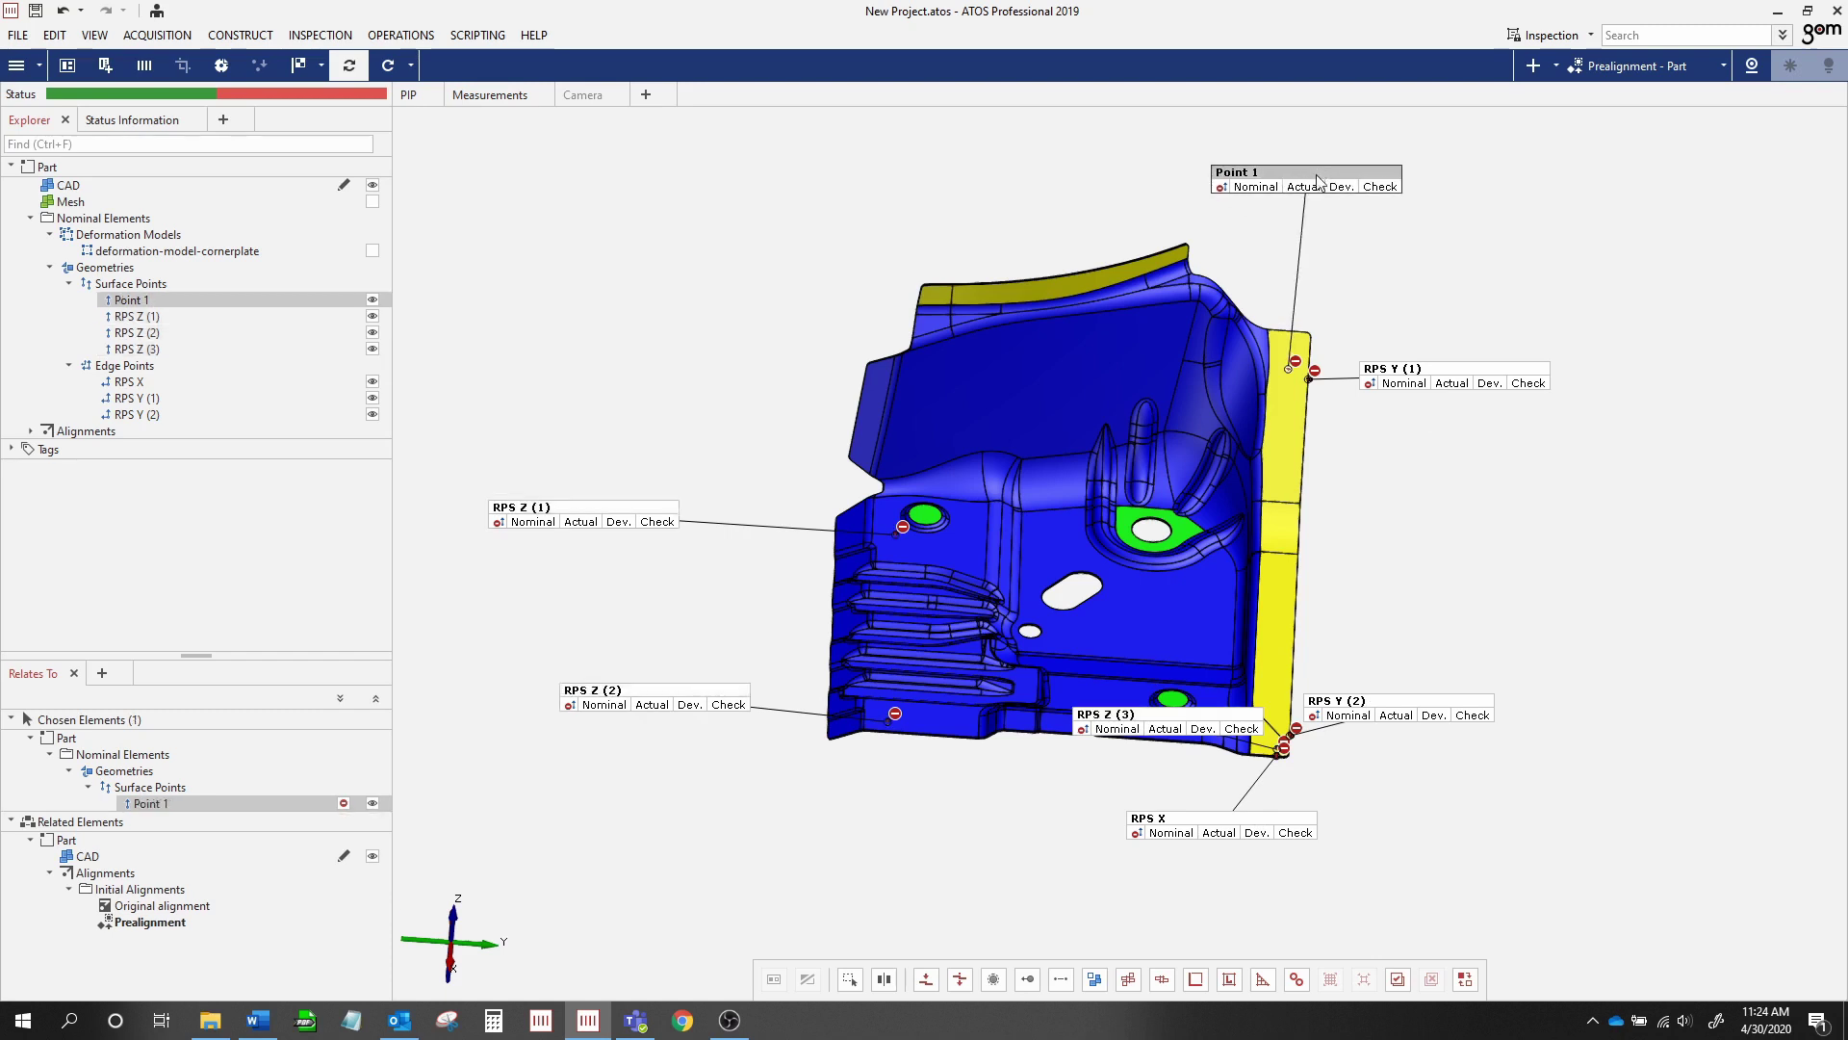
{"action": "left_click", "coordinate": [1447, 233]}
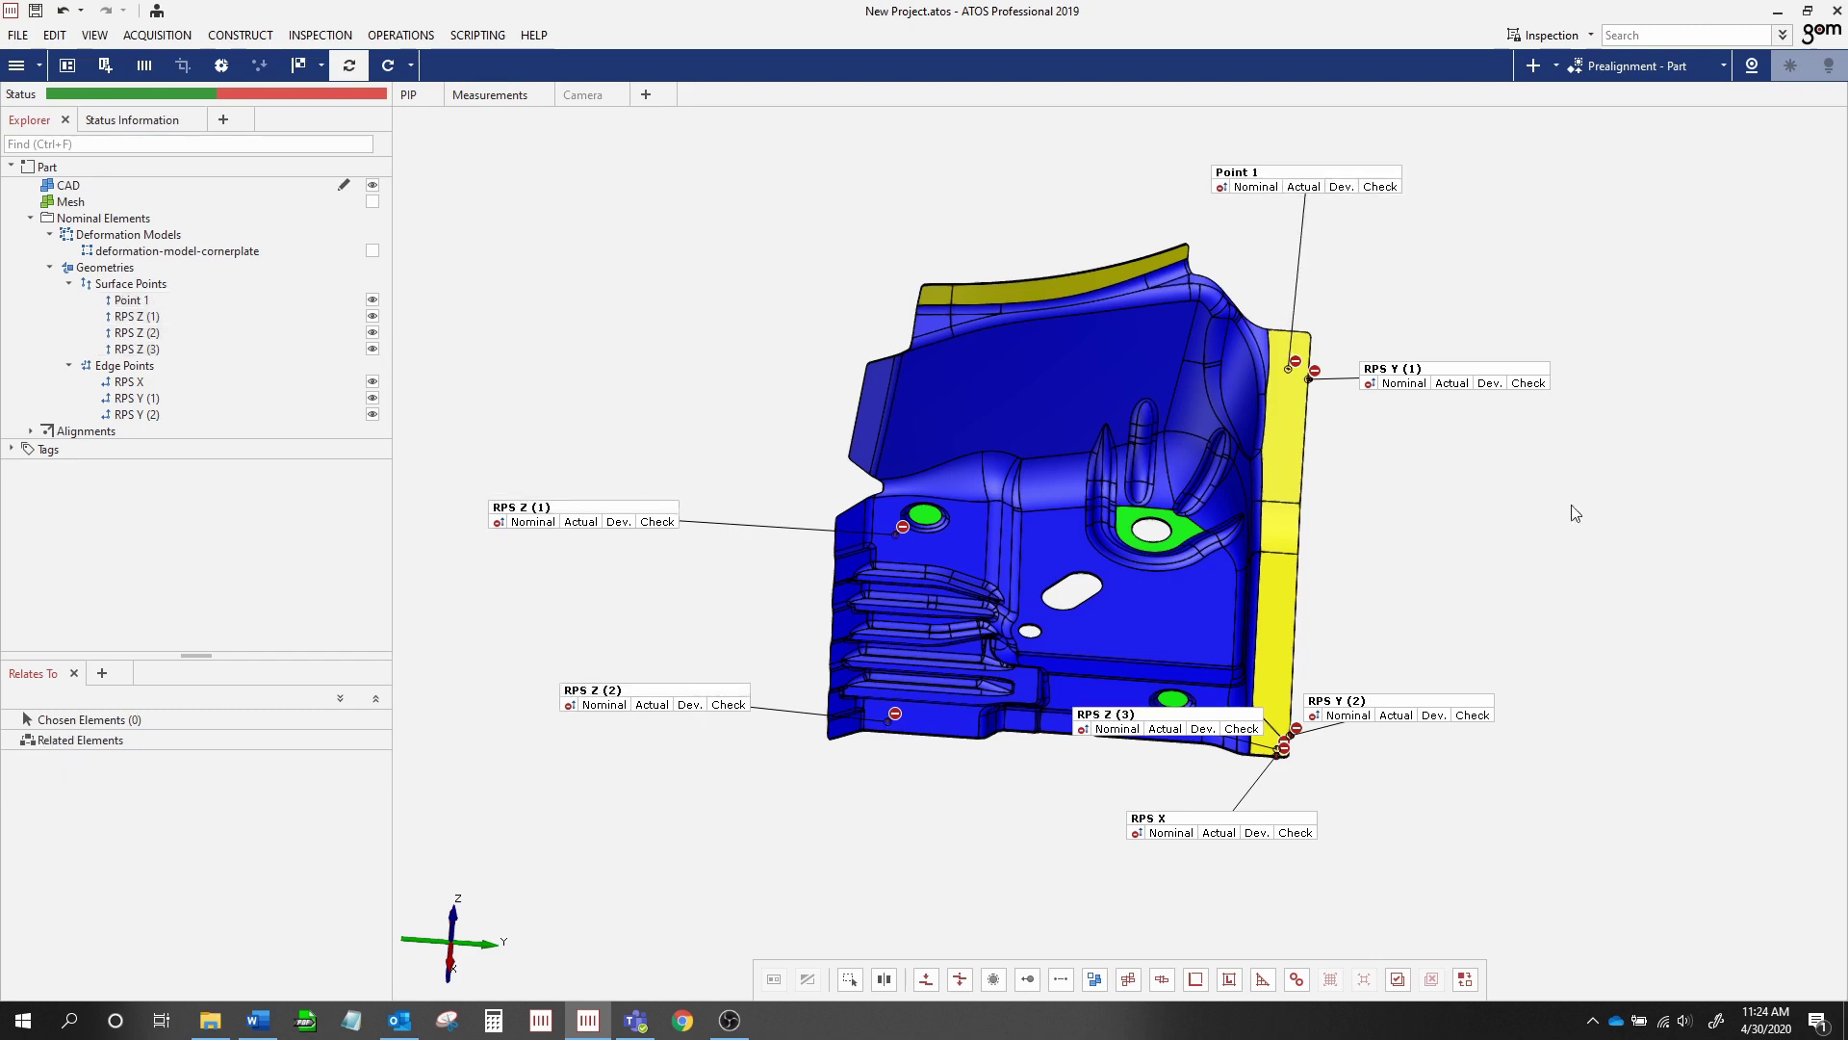
{"action": "left_click", "coordinate": [1345, 184]}
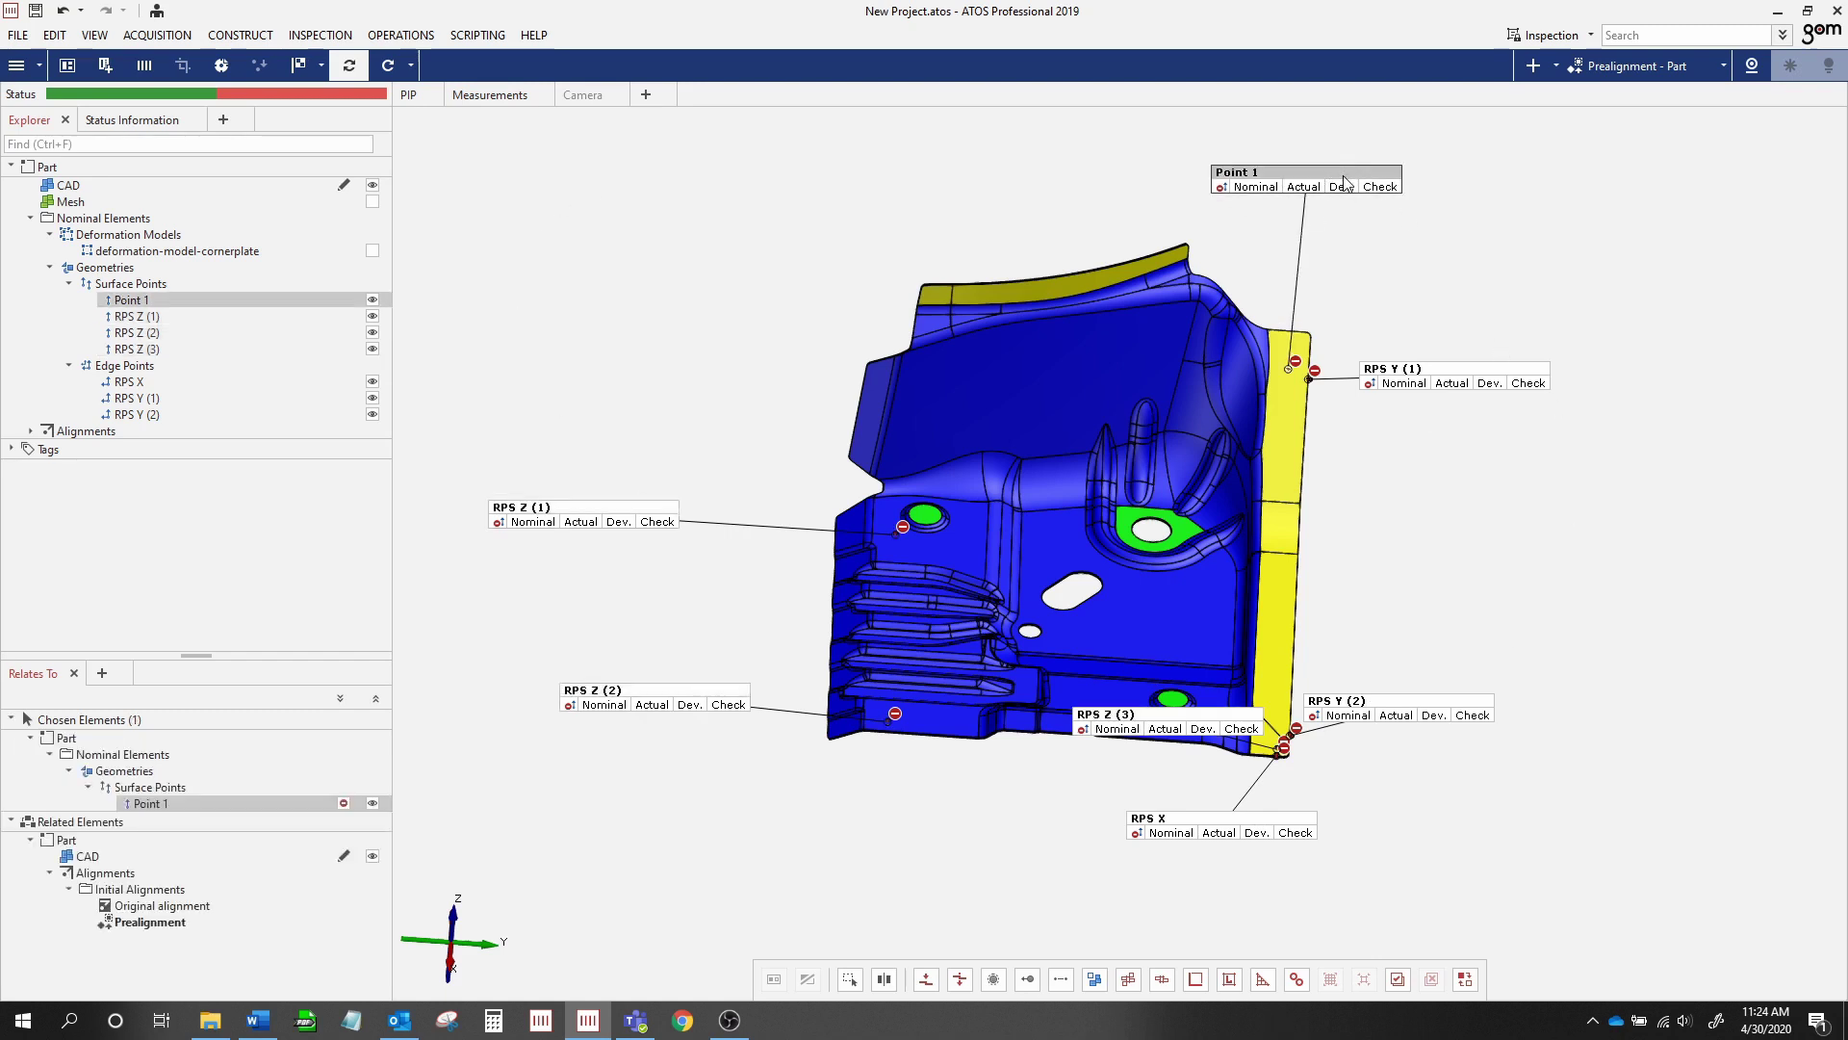
{"action": "right_click", "coordinate": [145, 805]}
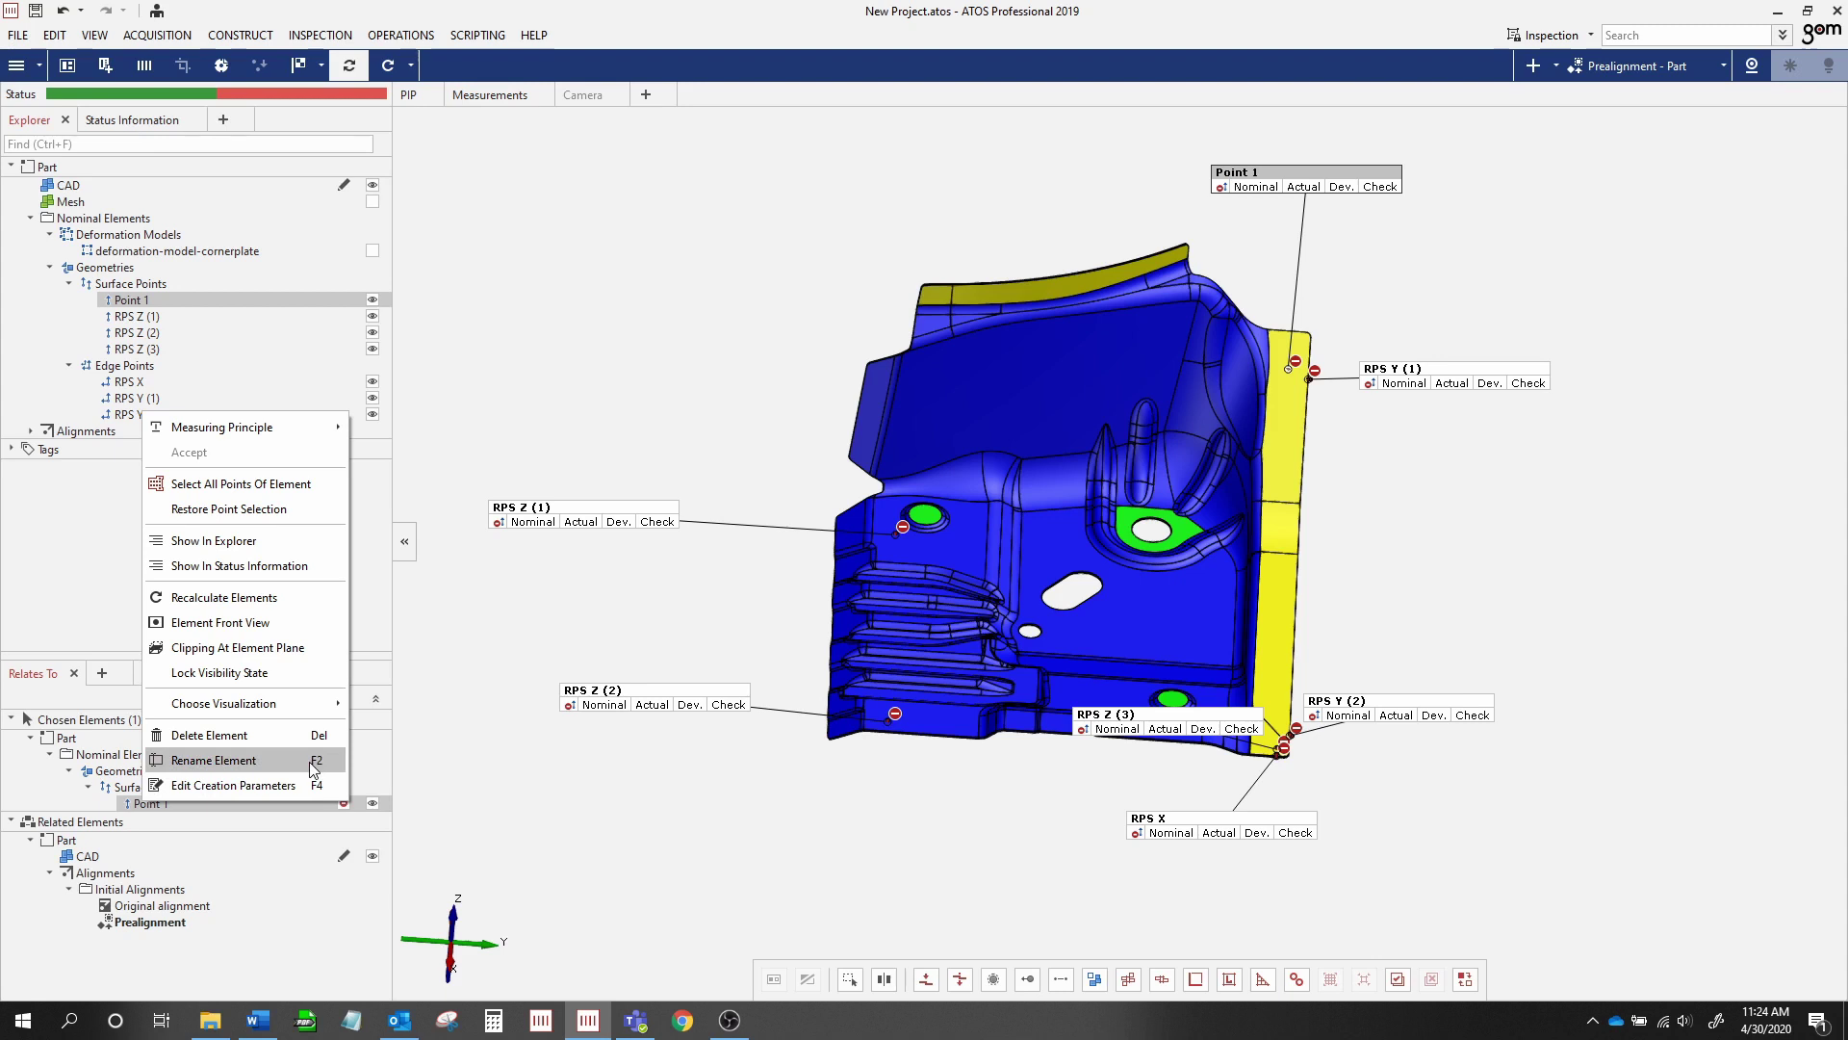
{"action": "left_click", "coordinate": [612, 828]}
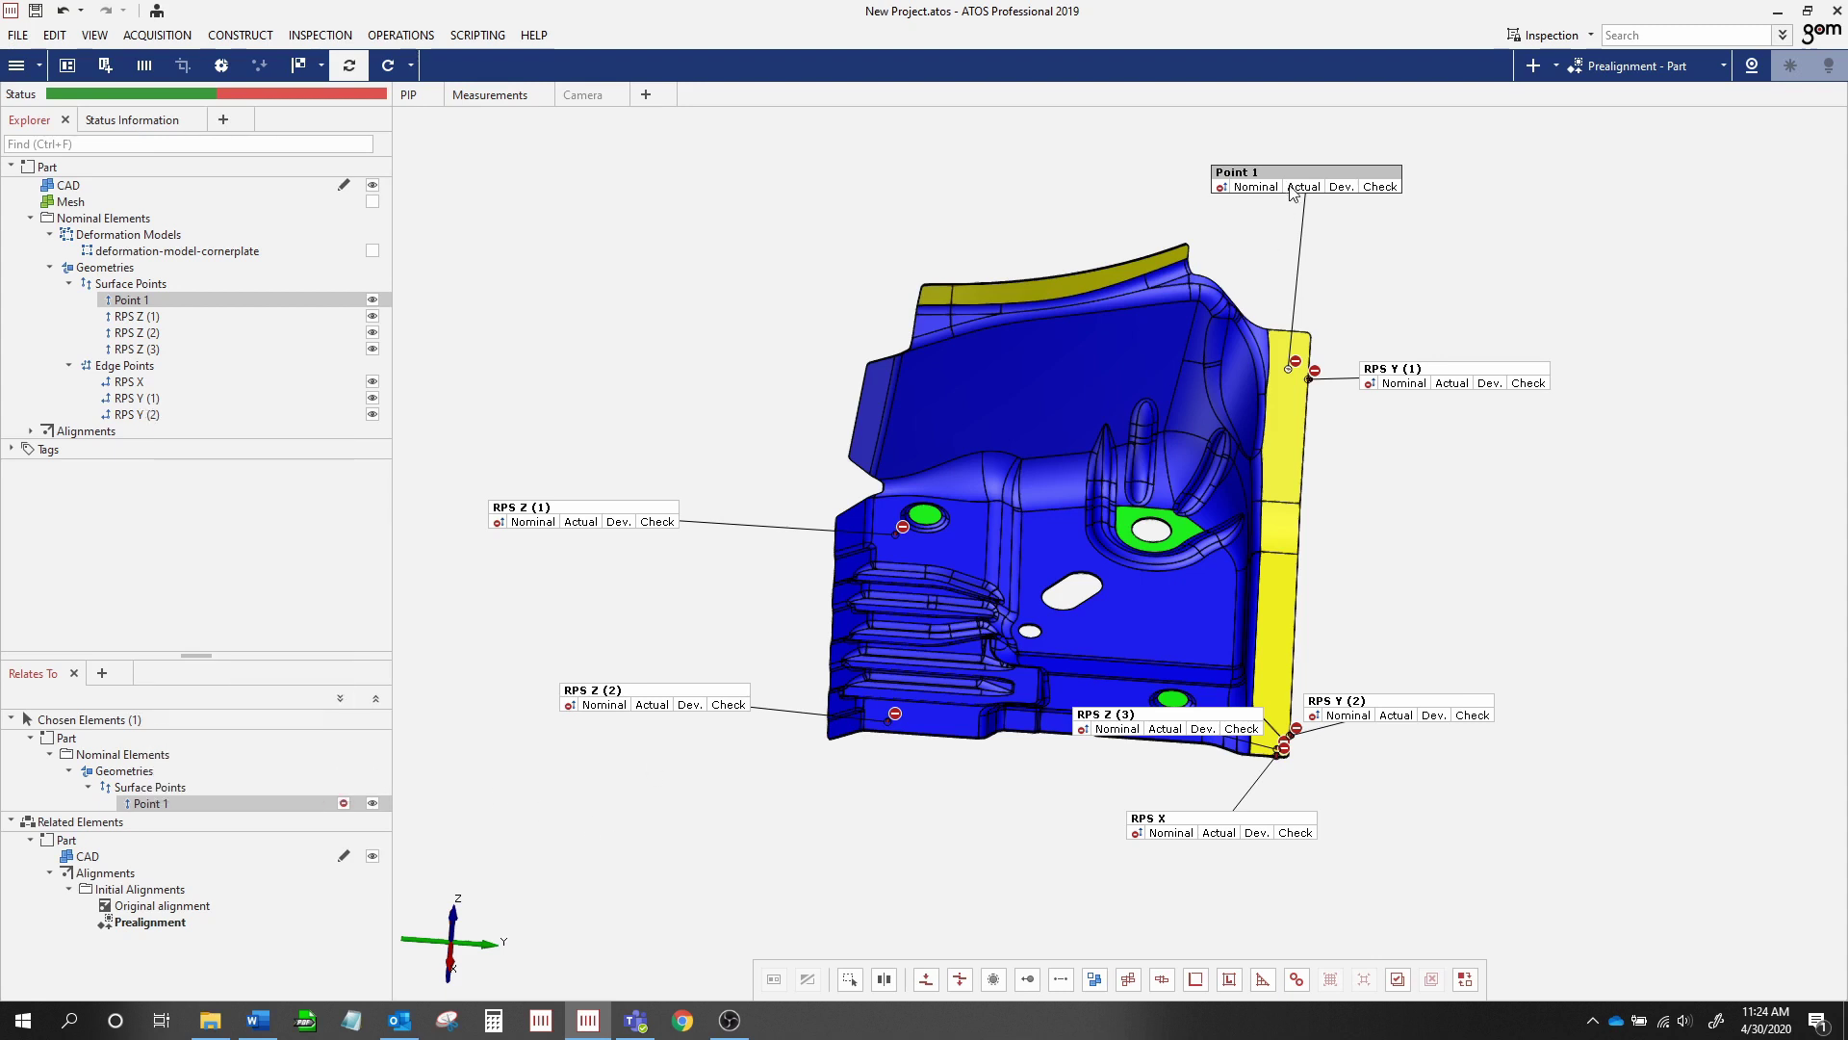
{"action": "left_click", "coordinate": [1344, 175]}
{"action": "key", "text": "F2"}
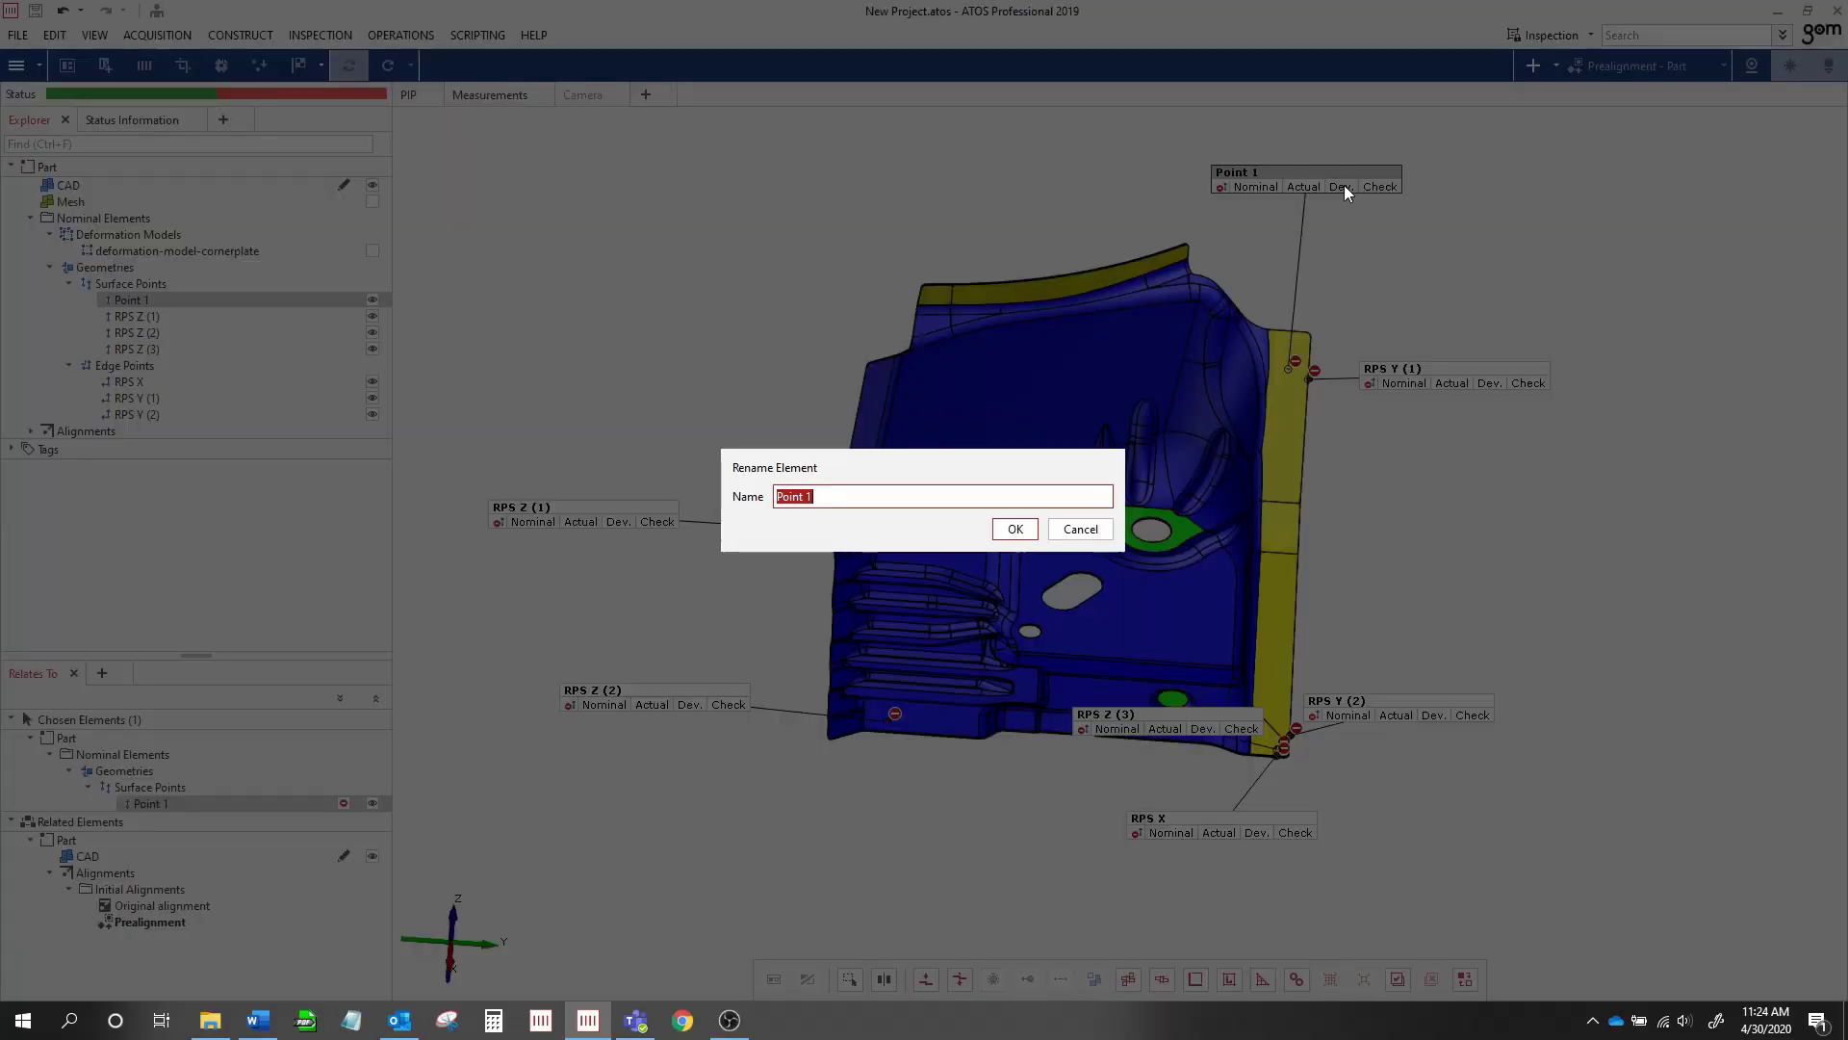
{"action": "type", "text": "Clamping"}
{"action": "left_click", "coordinate": [1014, 528]}
Rearrange the labels of the RPS X, RPS Y and RPS Z points around the part so that none overlap it
{"action": "left_click_drag", "start_coordinate": [1002, 524], "coordinate": [1020, 621]}
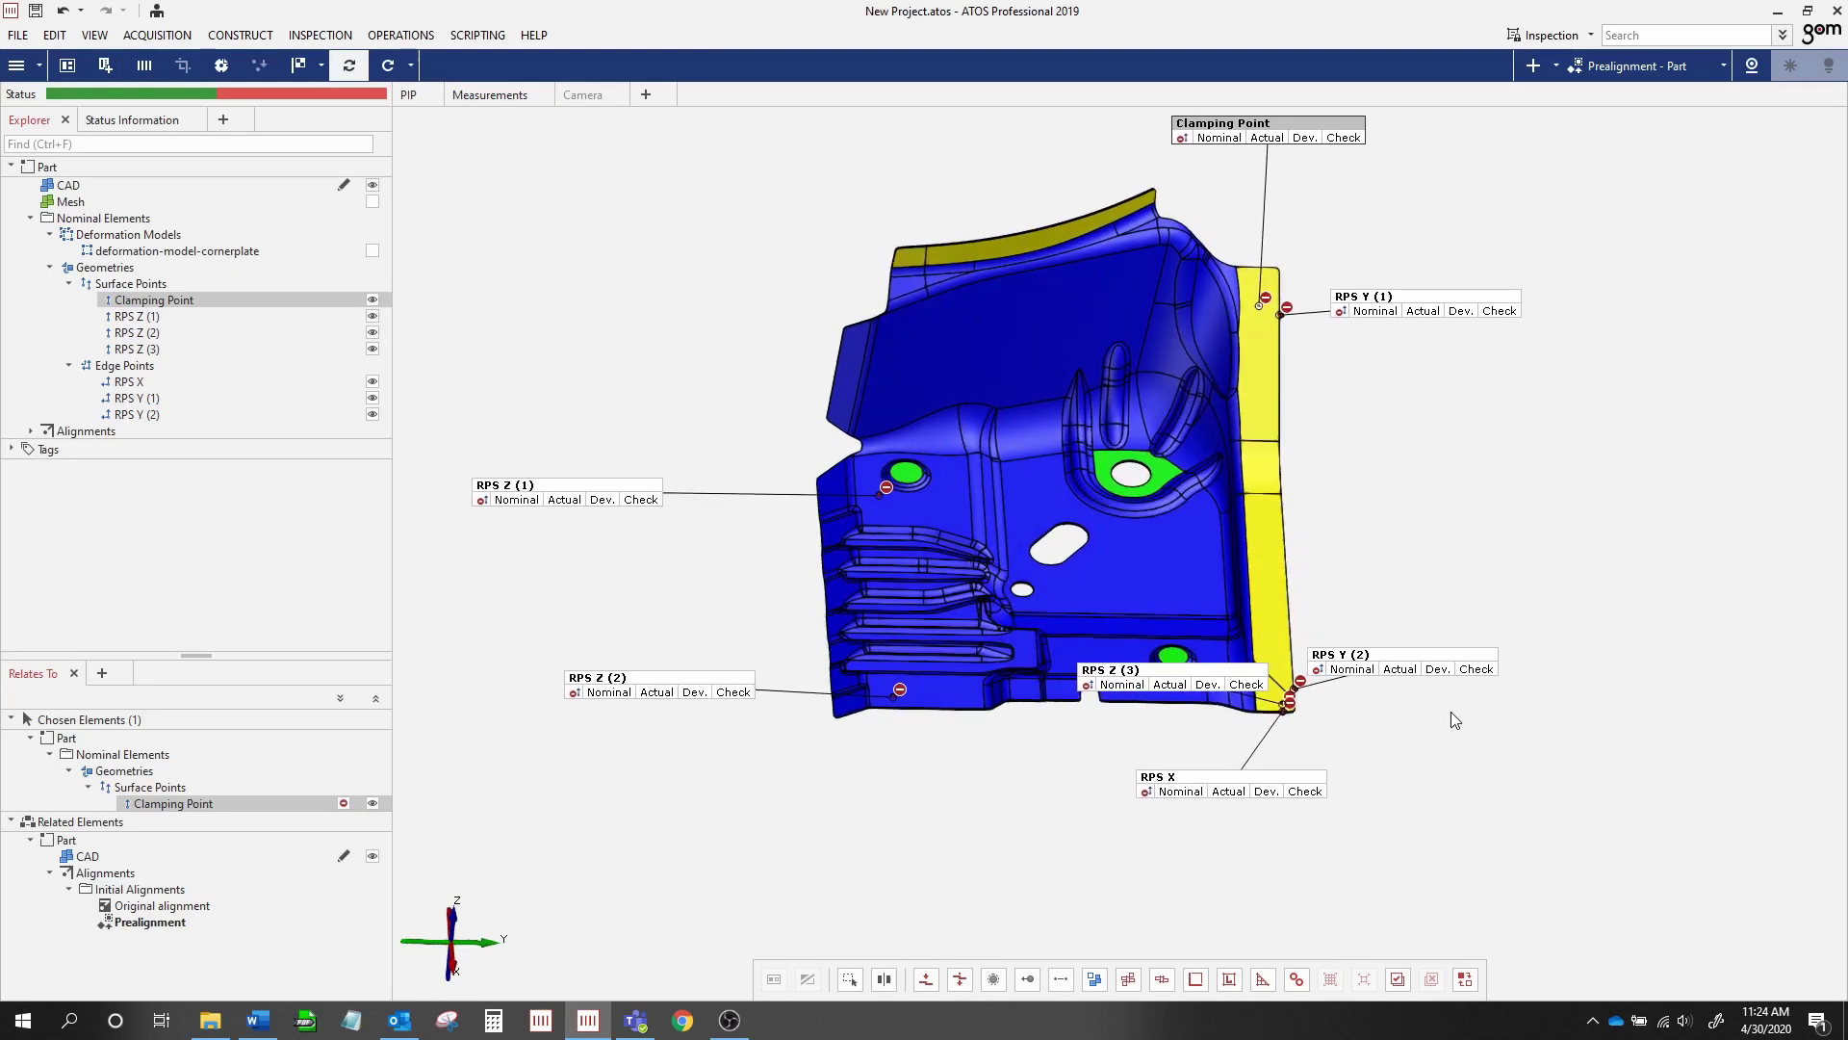
{"action": "left_click", "coordinate": [1410, 671]}
{"action": "left_click", "coordinate": [1423, 304]}
{"action": "left_click_drag", "start_coordinate": [1423, 304], "coordinate": [1440, 303]}
{"action": "left_click_drag", "start_coordinate": [1208, 673], "coordinate": [1440, 754]}
{"action": "left_click_drag", "start_coordinate": [1245, 786], "coordinate": [1303, 845]}
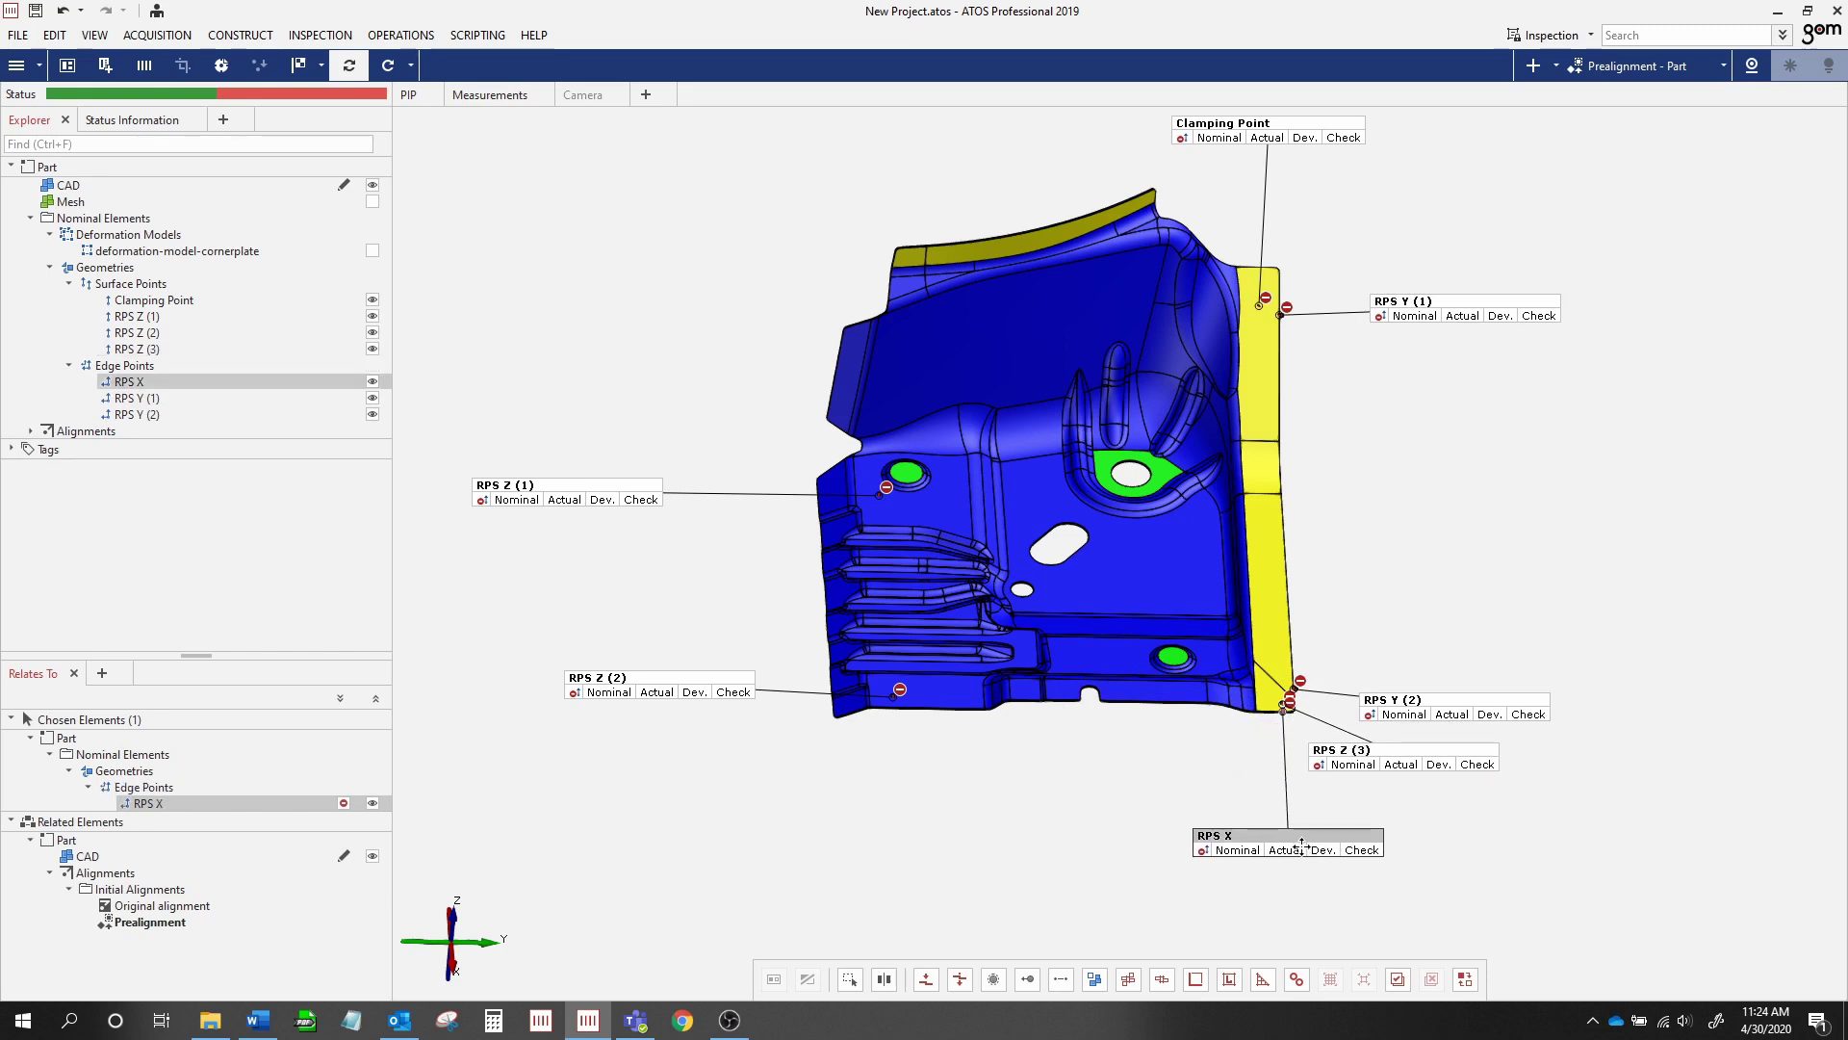
{"action": "left_click_drag", "start_coordinate": [530, 492], "coordinate": [606, 501]}
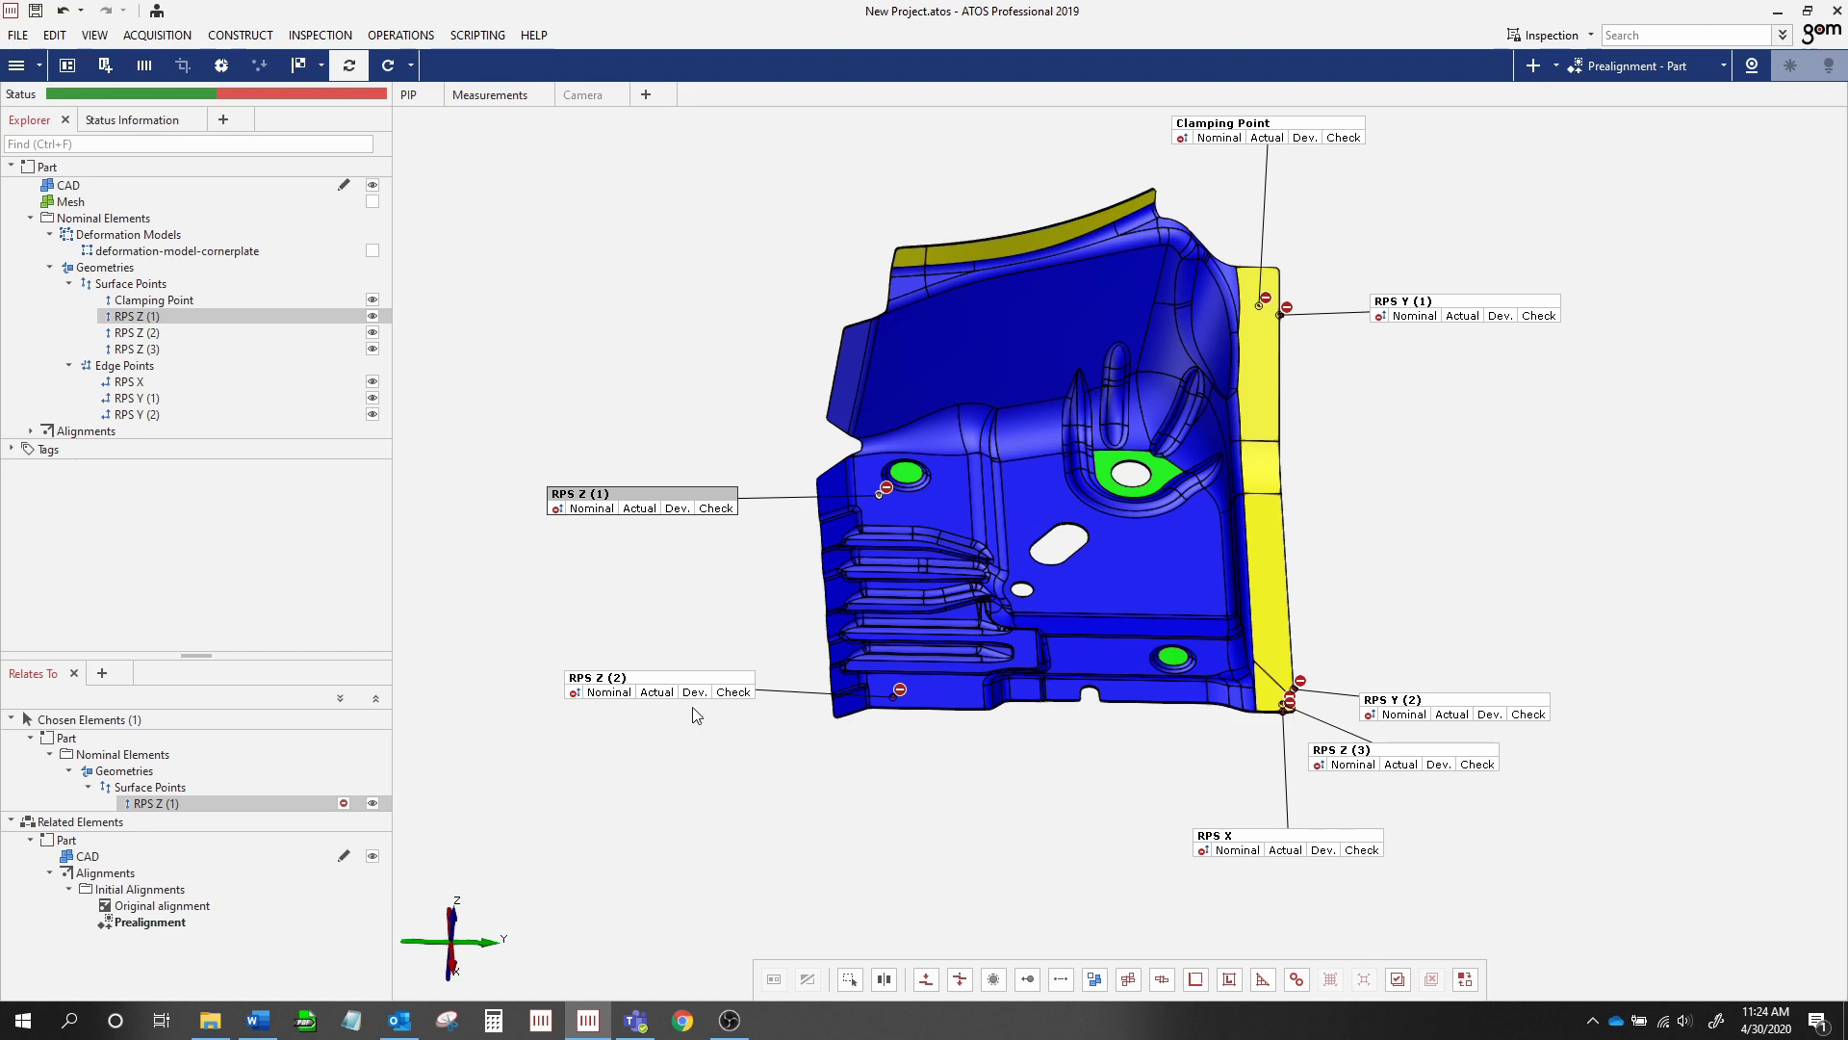
Assign the Intersection With Mesh measuring principle to surface points RPS Z (1), RPS Z (2) and RPS Z (3), with the actual element automatic
{"action": "right_click", "coordinate": [511, 211]}
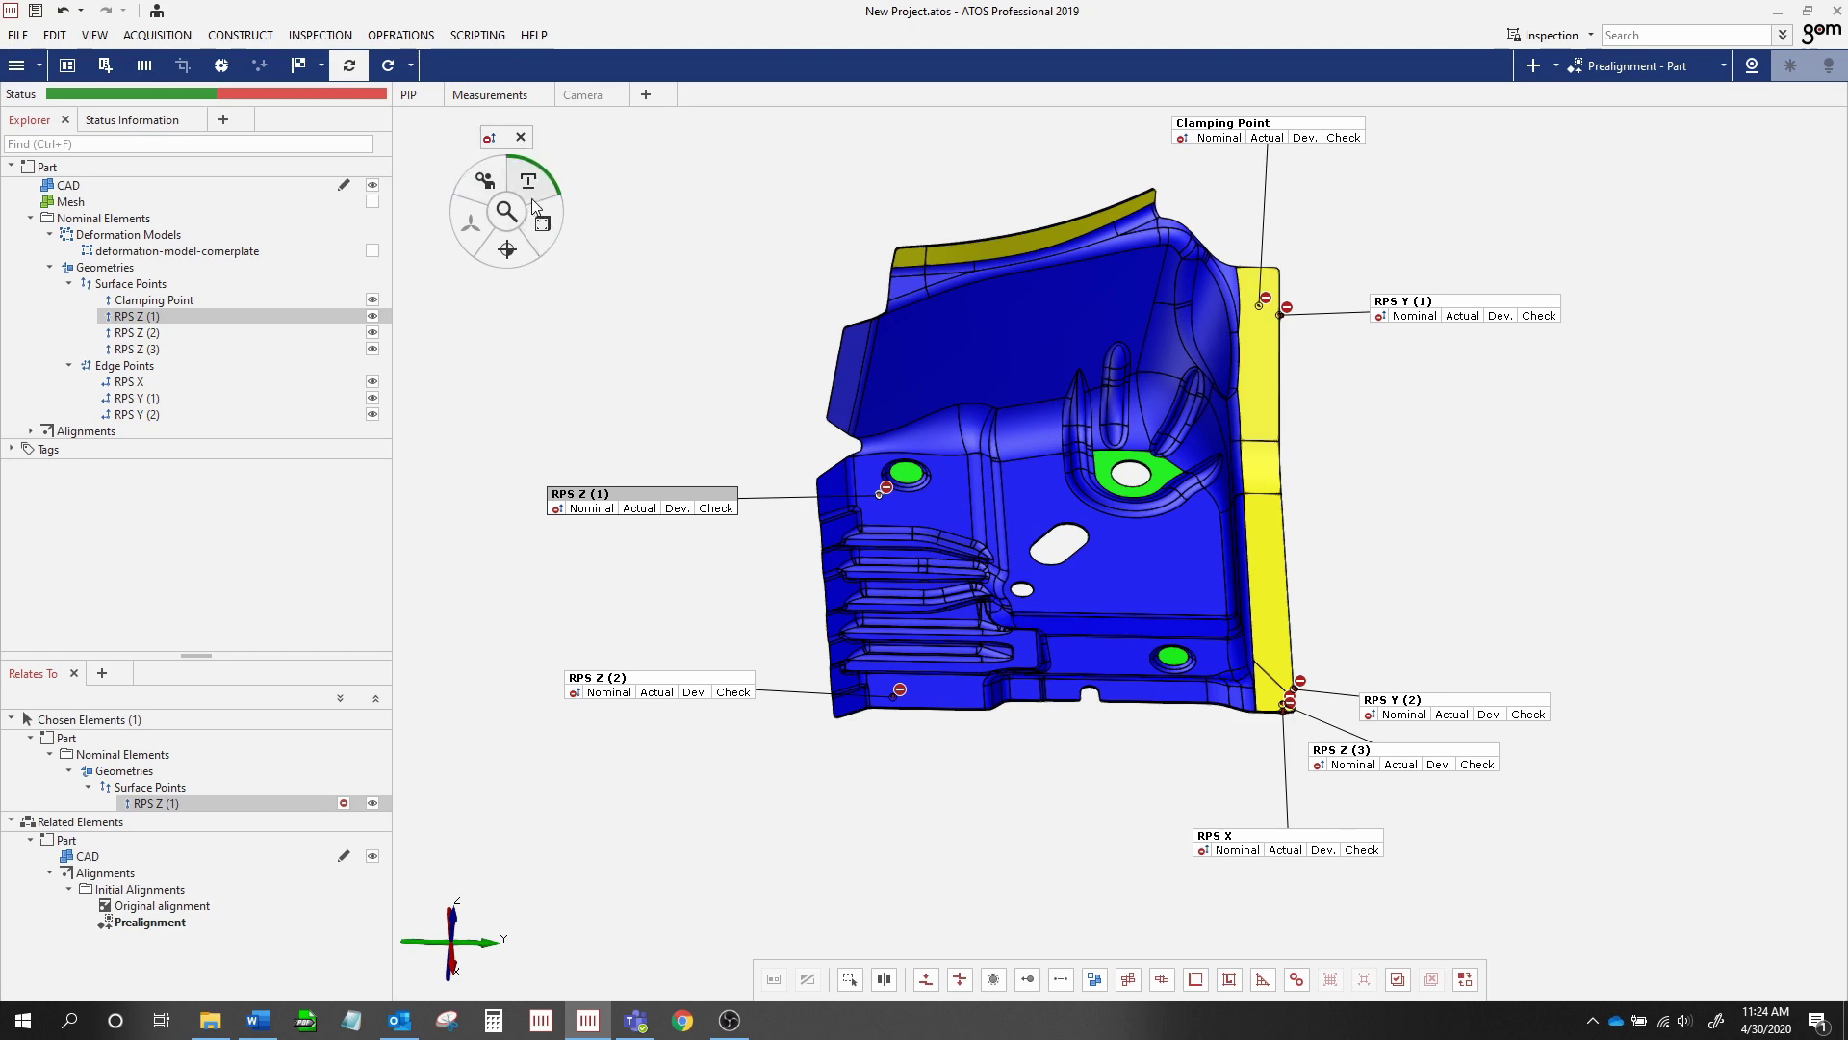
{"action": "left_click", "coordinate": [642, 689], "text": "ctrl"}
{"action": "left_click", "coordinate": [1405, 767], "text": "ctrl"}
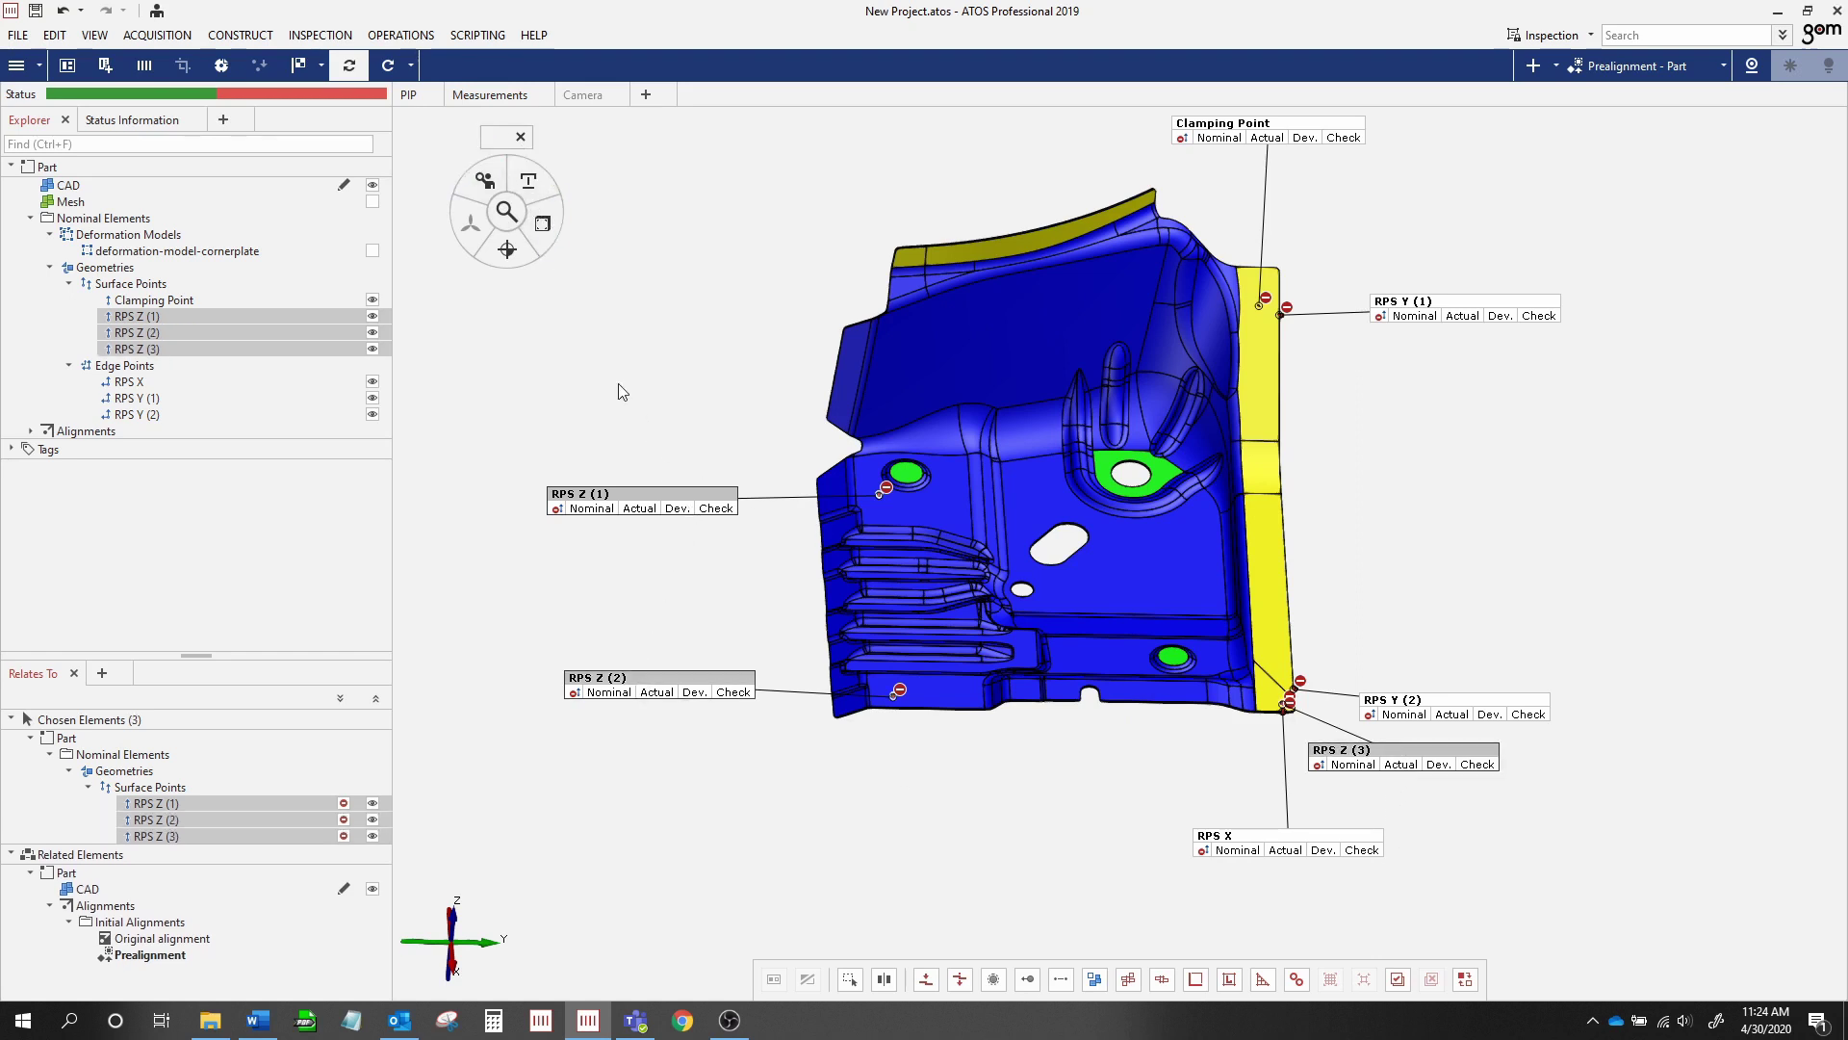
{"action": "left_click", "coordinate": [536, 187]}
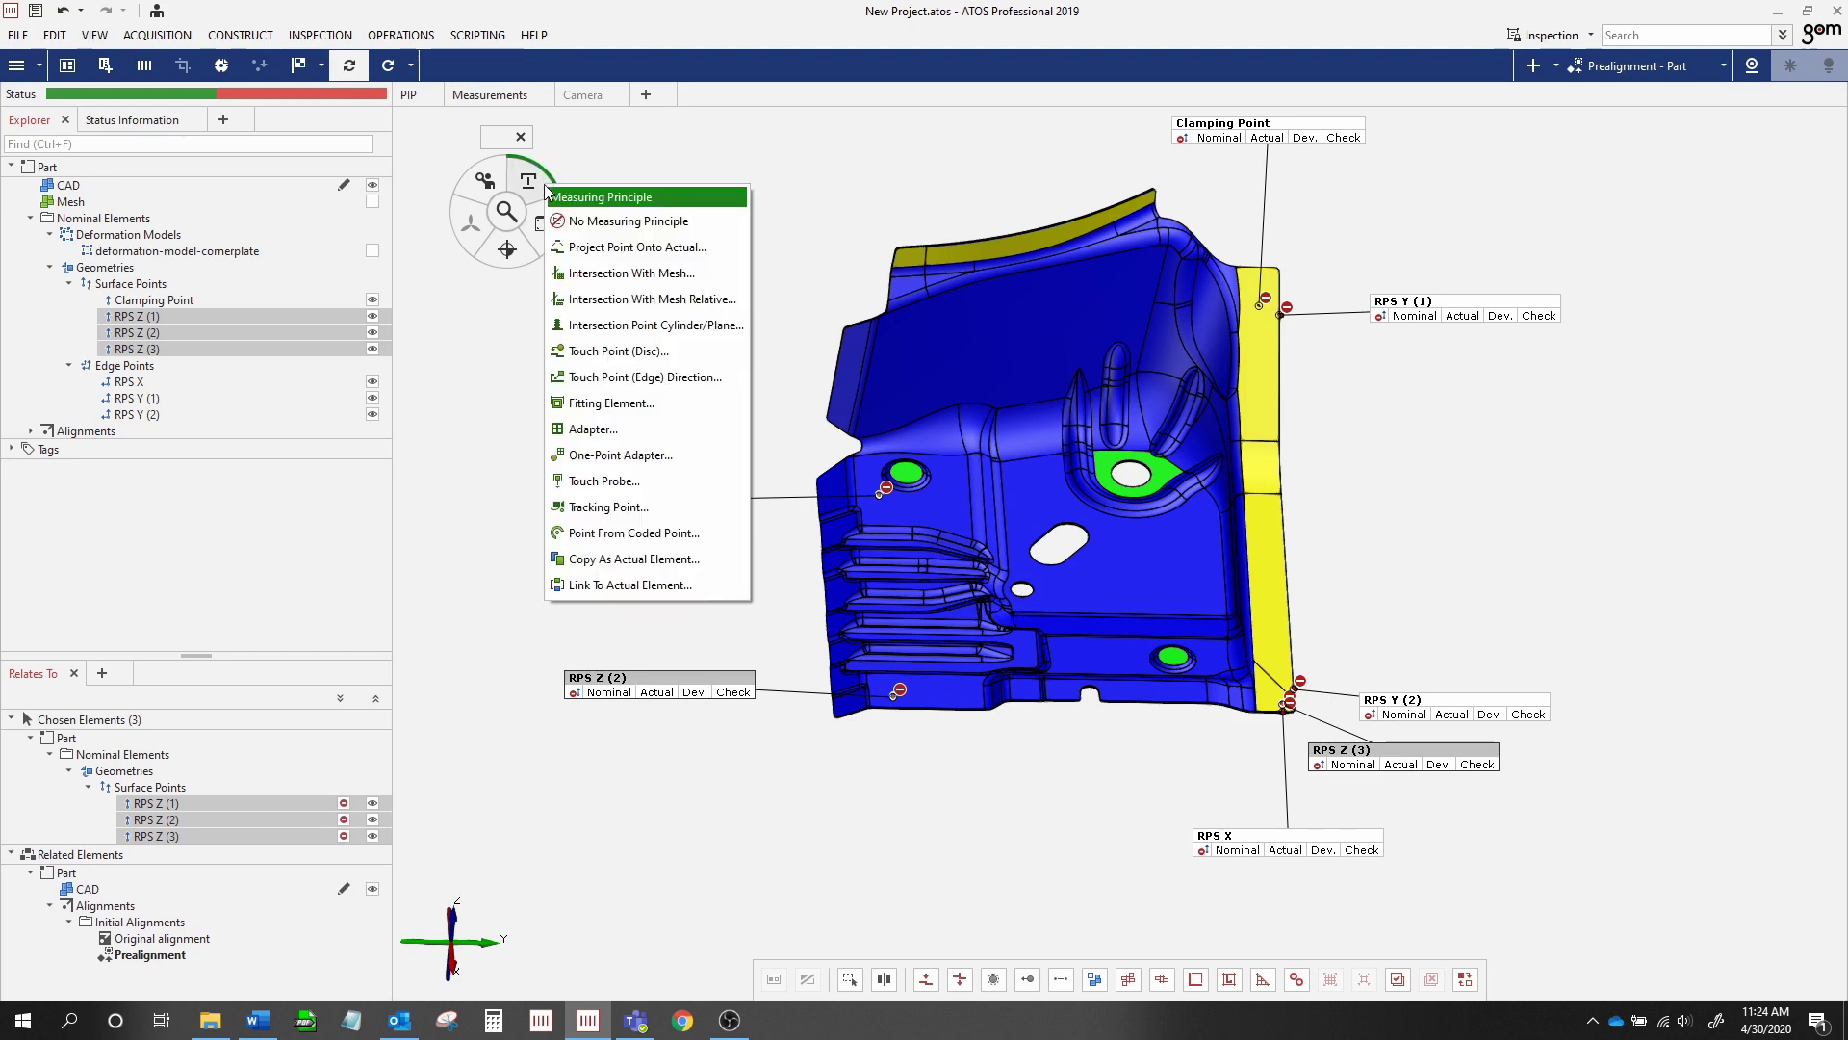
{"action": "left_click", "coordinate": [617, 274]}
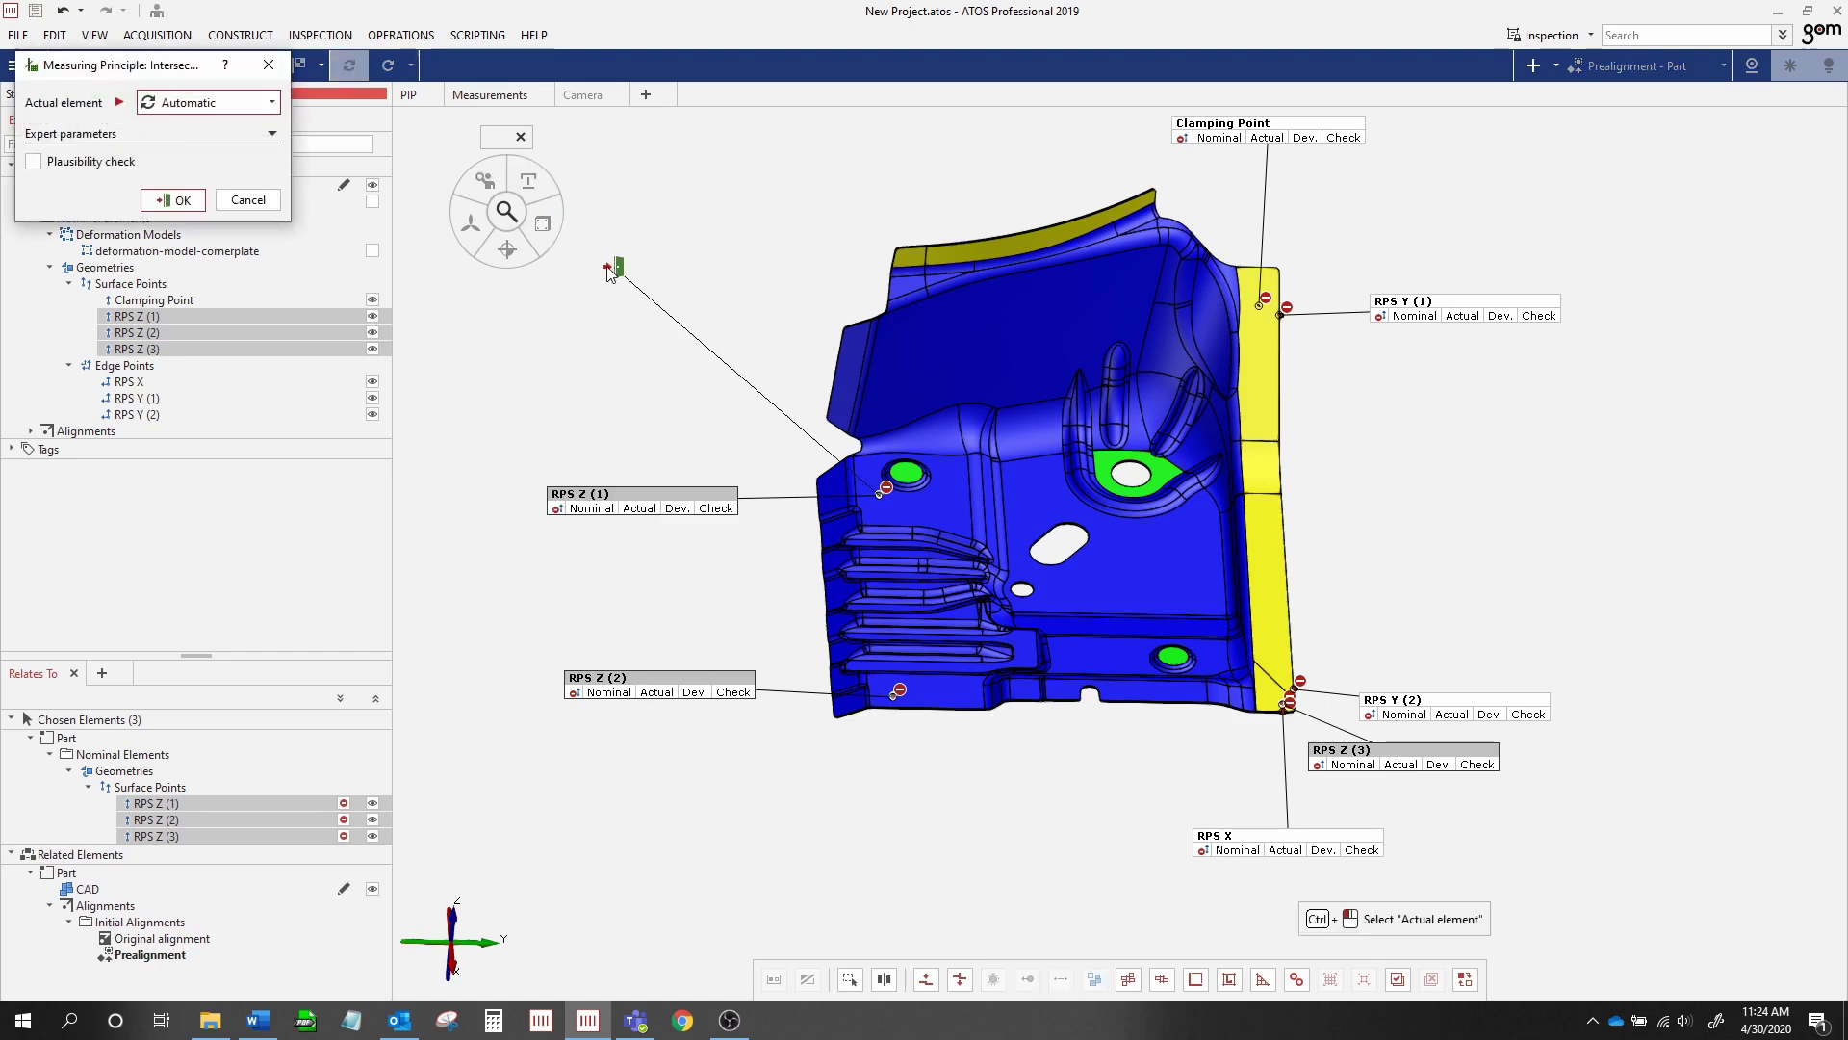
{"action": "left_click", "coordinate": [195, 204]}
Add a dN check with a 0.10 mm manual tolerance to the three RPS Z surface points
{"action": "left_click", "coordinate": [544, 236]}
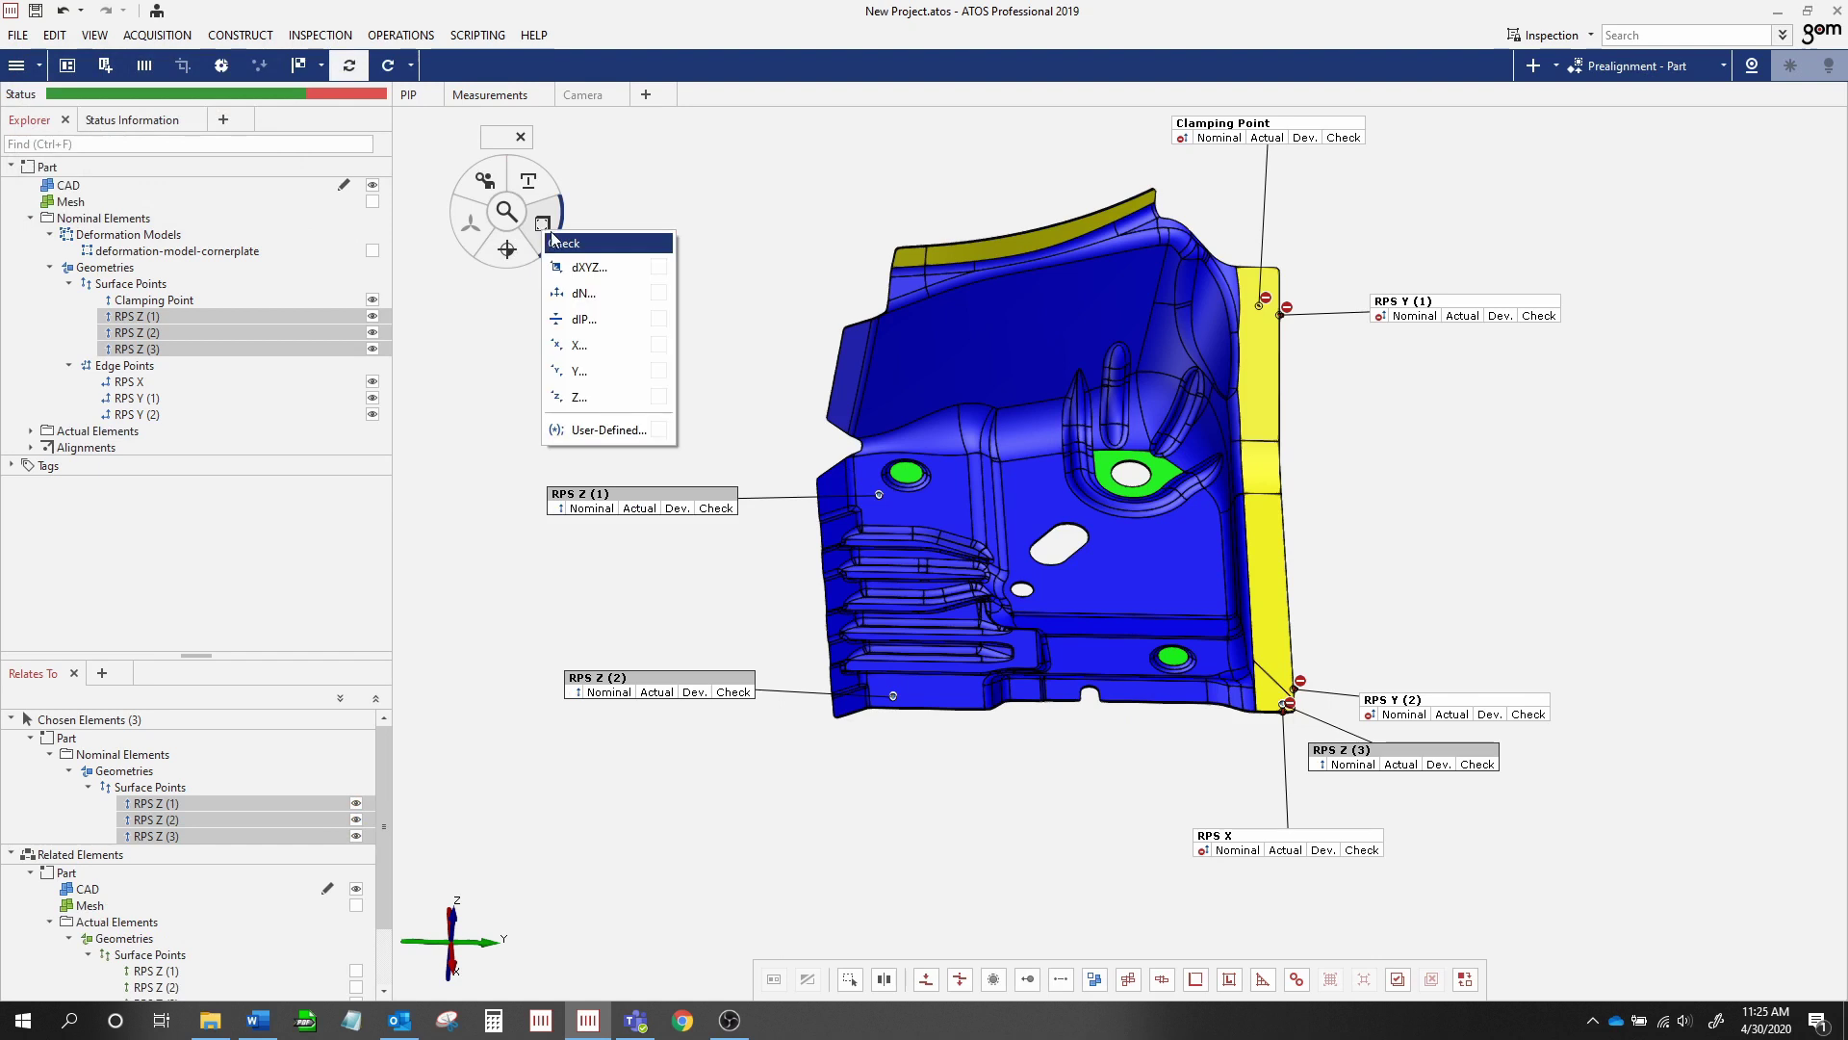
{"action": "left_click", "coordinate": [601, 294]}
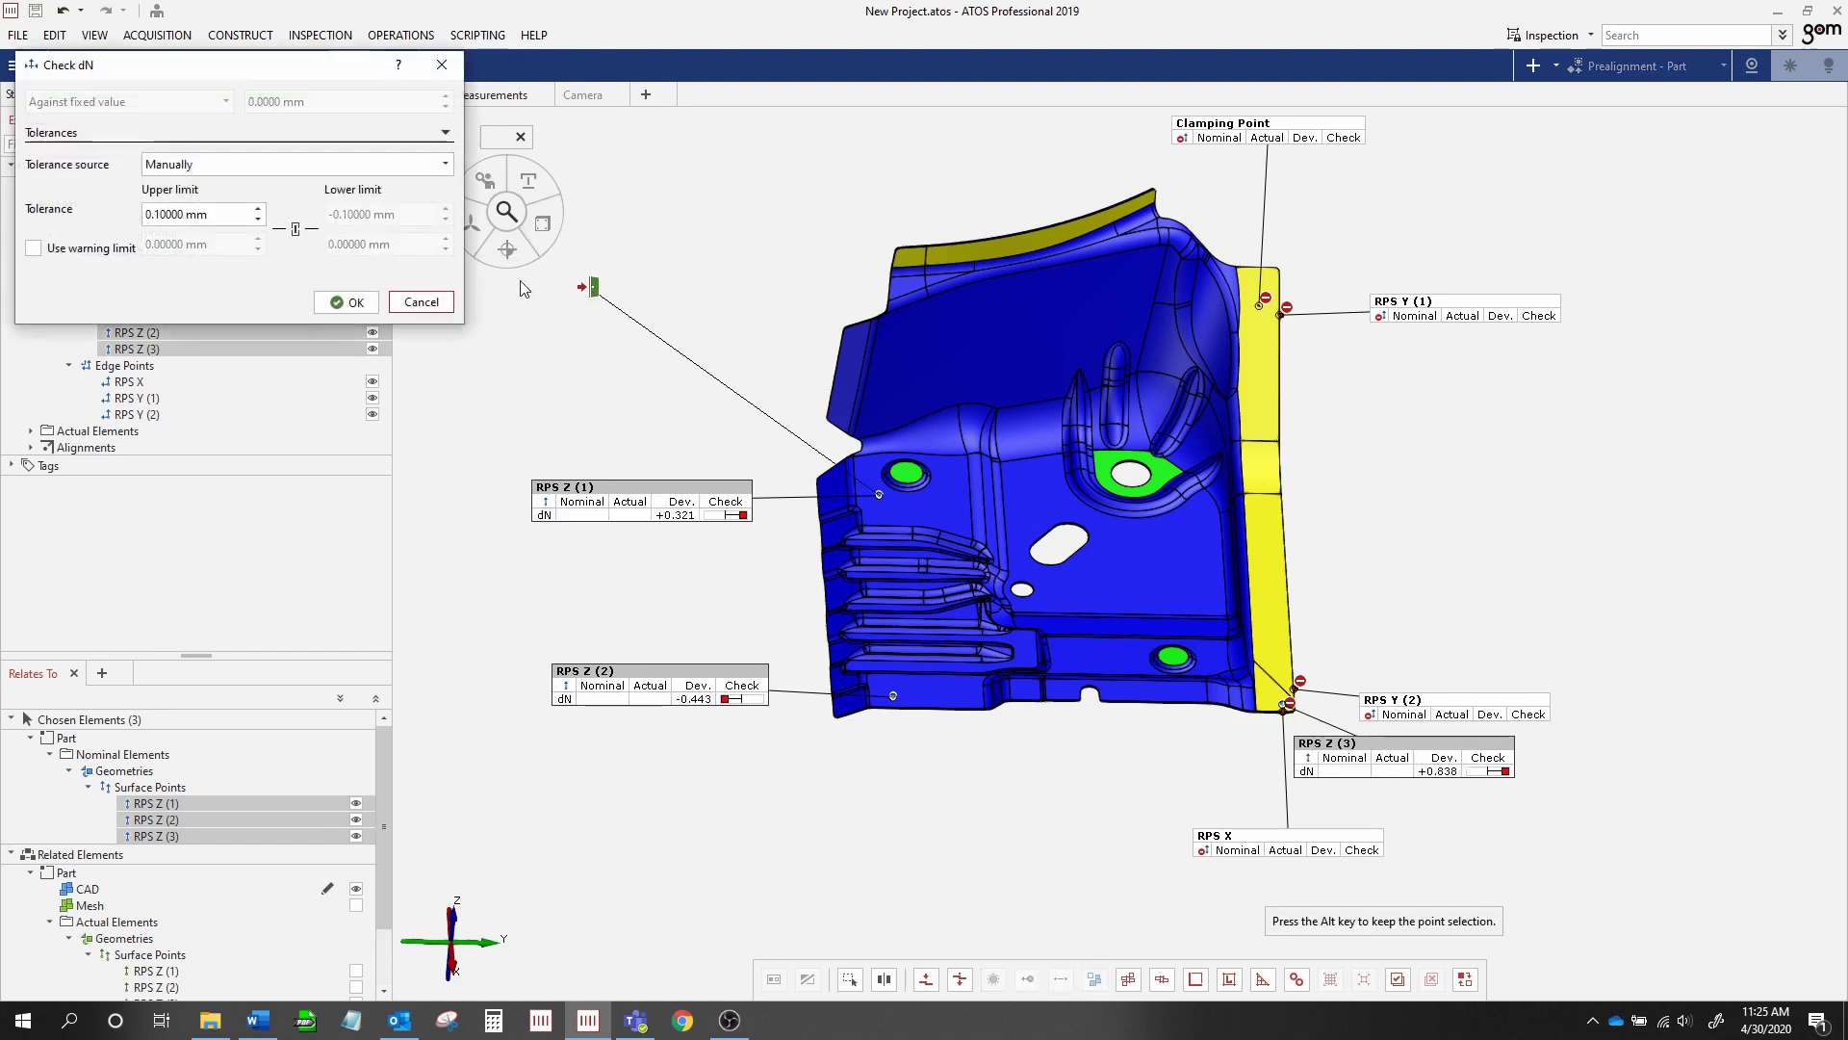
{"action": "left_click", "coordinate": [349, 302]}
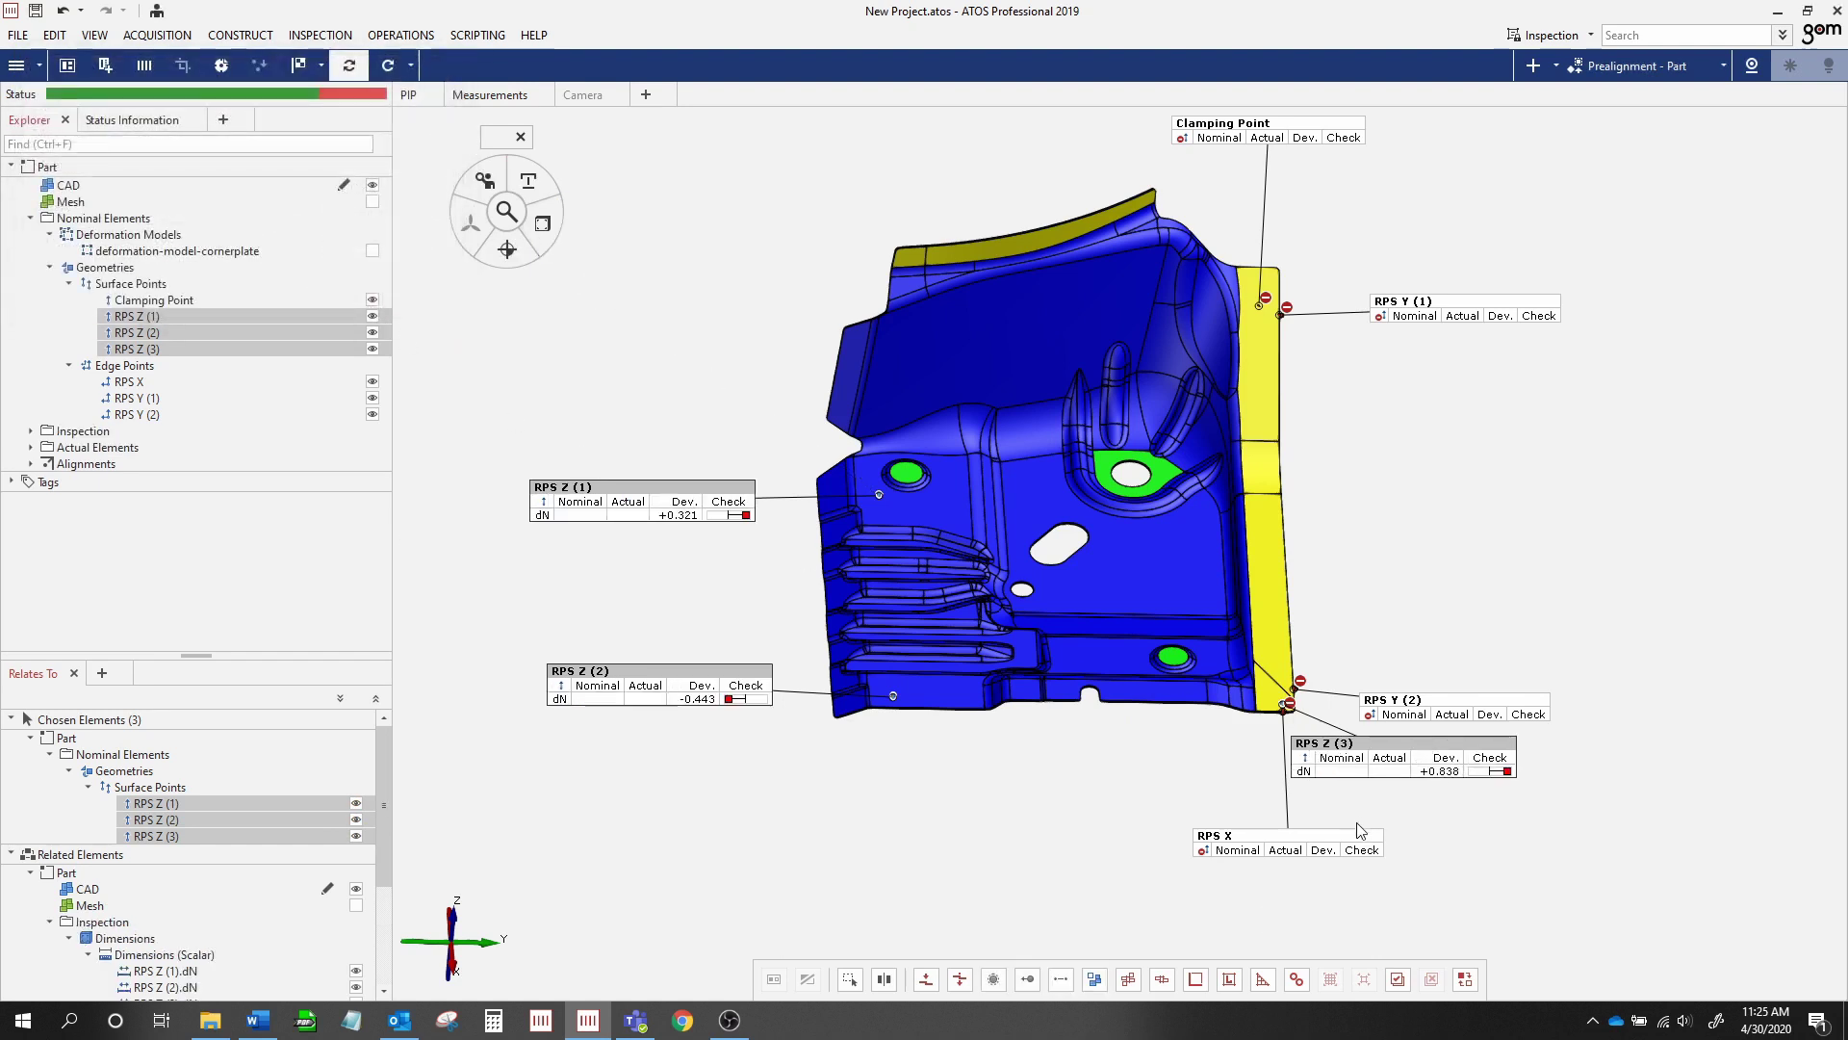
Assign the Touch Point (Edge) measuring principle to edge points RPS X, RPS Y (1) and RPS Y (2), touching only from outside
{"action": "left_click", "coordinate": [1339, 846]}
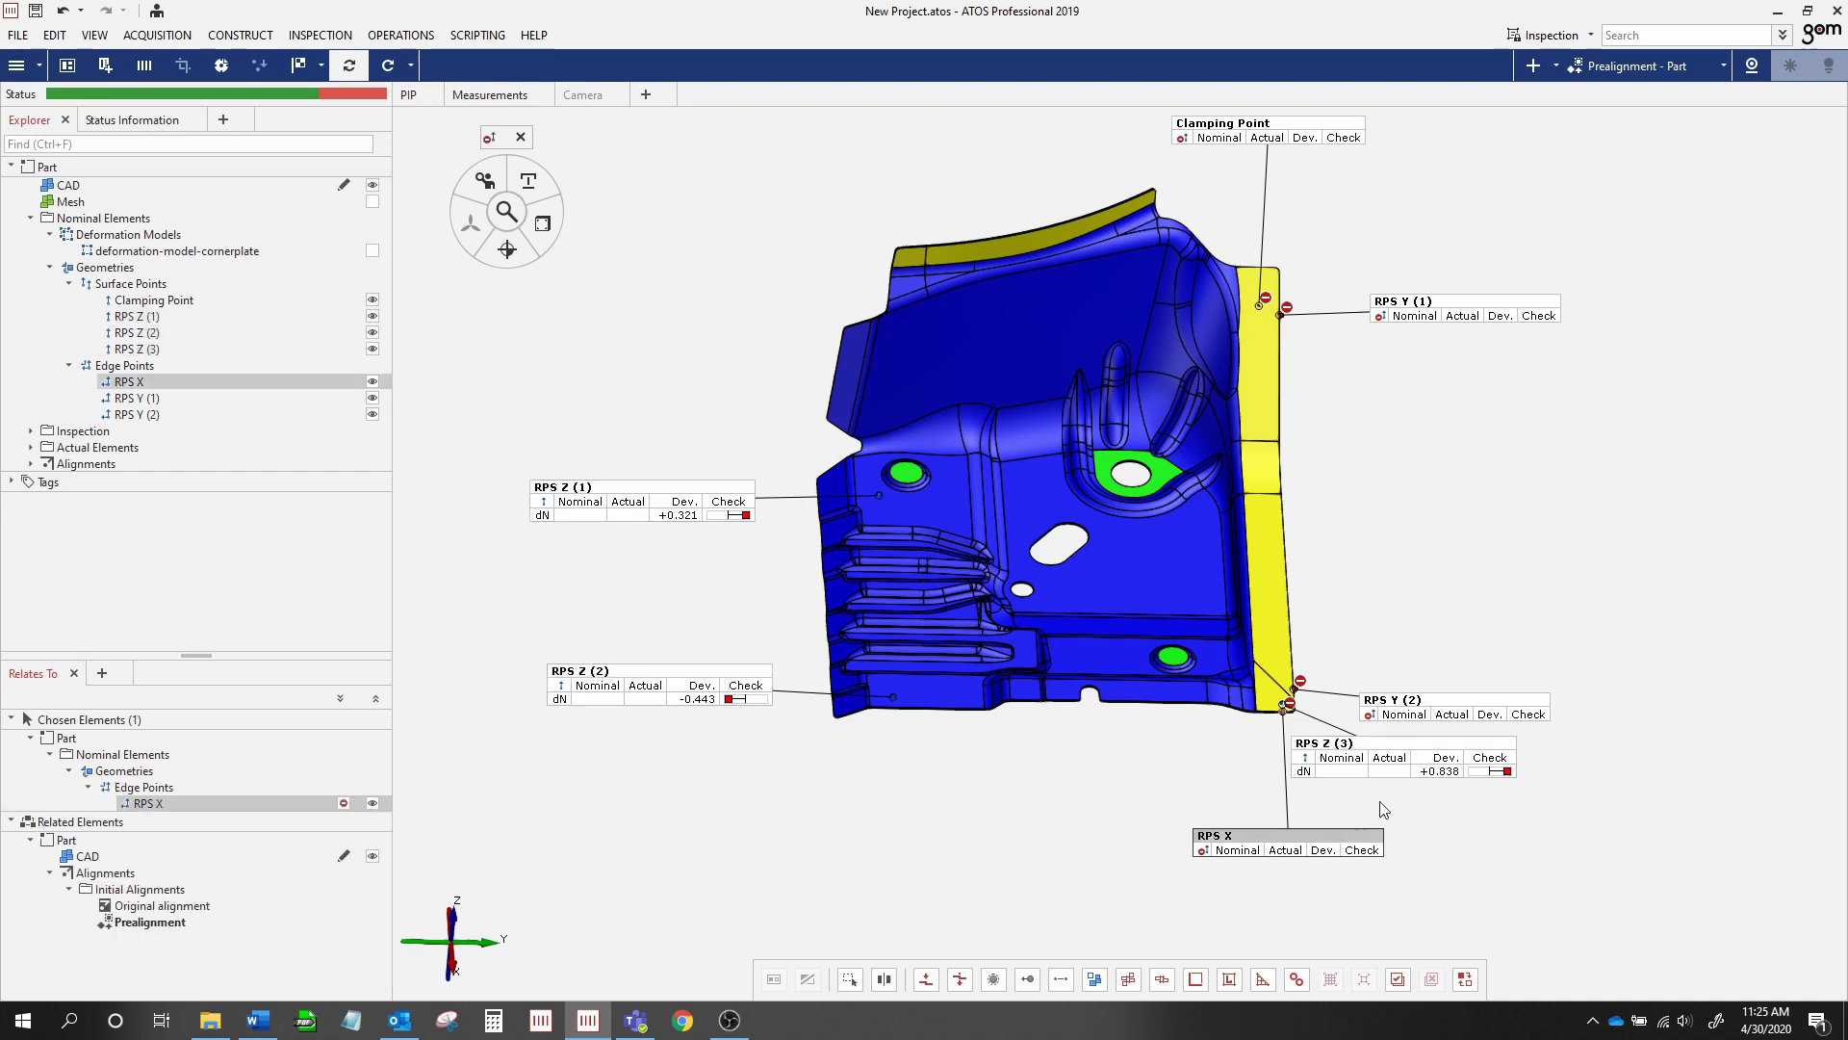
{"action": "left_click", "coordinate": [1435, 713], "text": "ctrl"}
{"action": "left_click", "coordinate": [1446, 310], "text": "ctrl"}
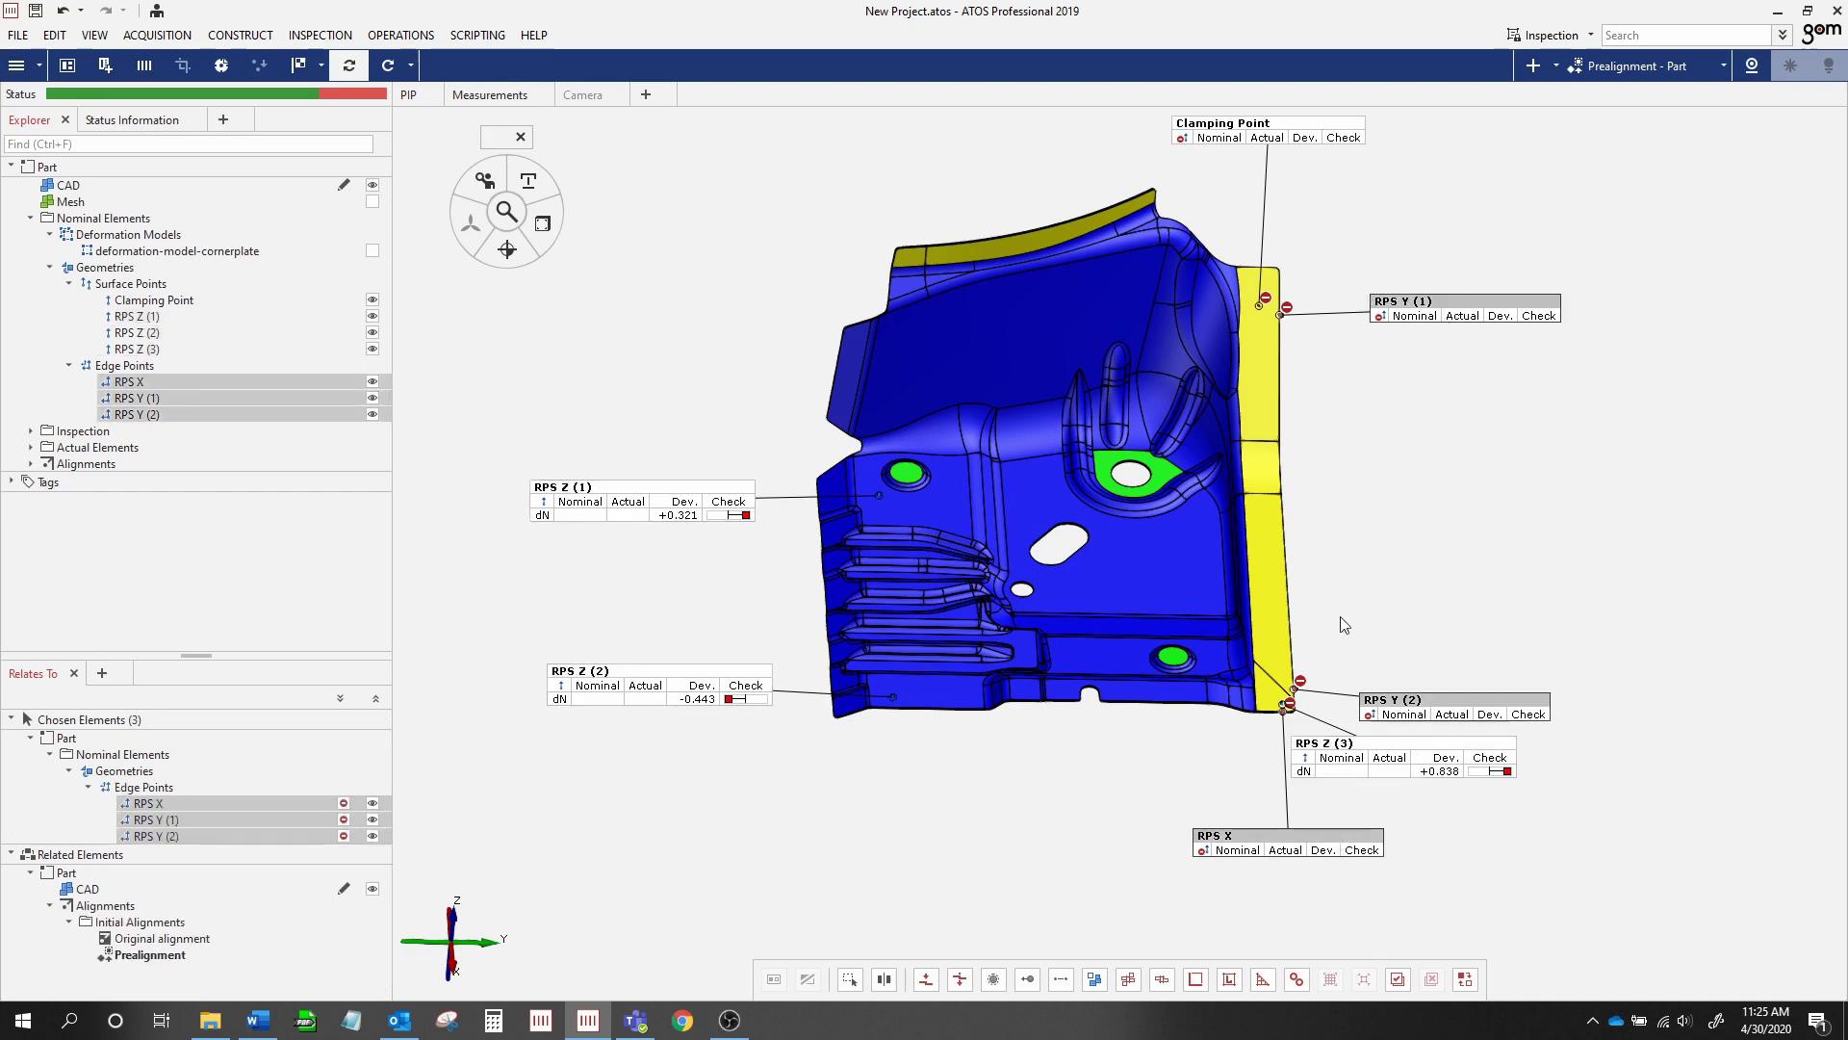
{"action": "scroll", "coordinate": [1320, 722], "scroll_direction": "up", "scroll_amount": 5}
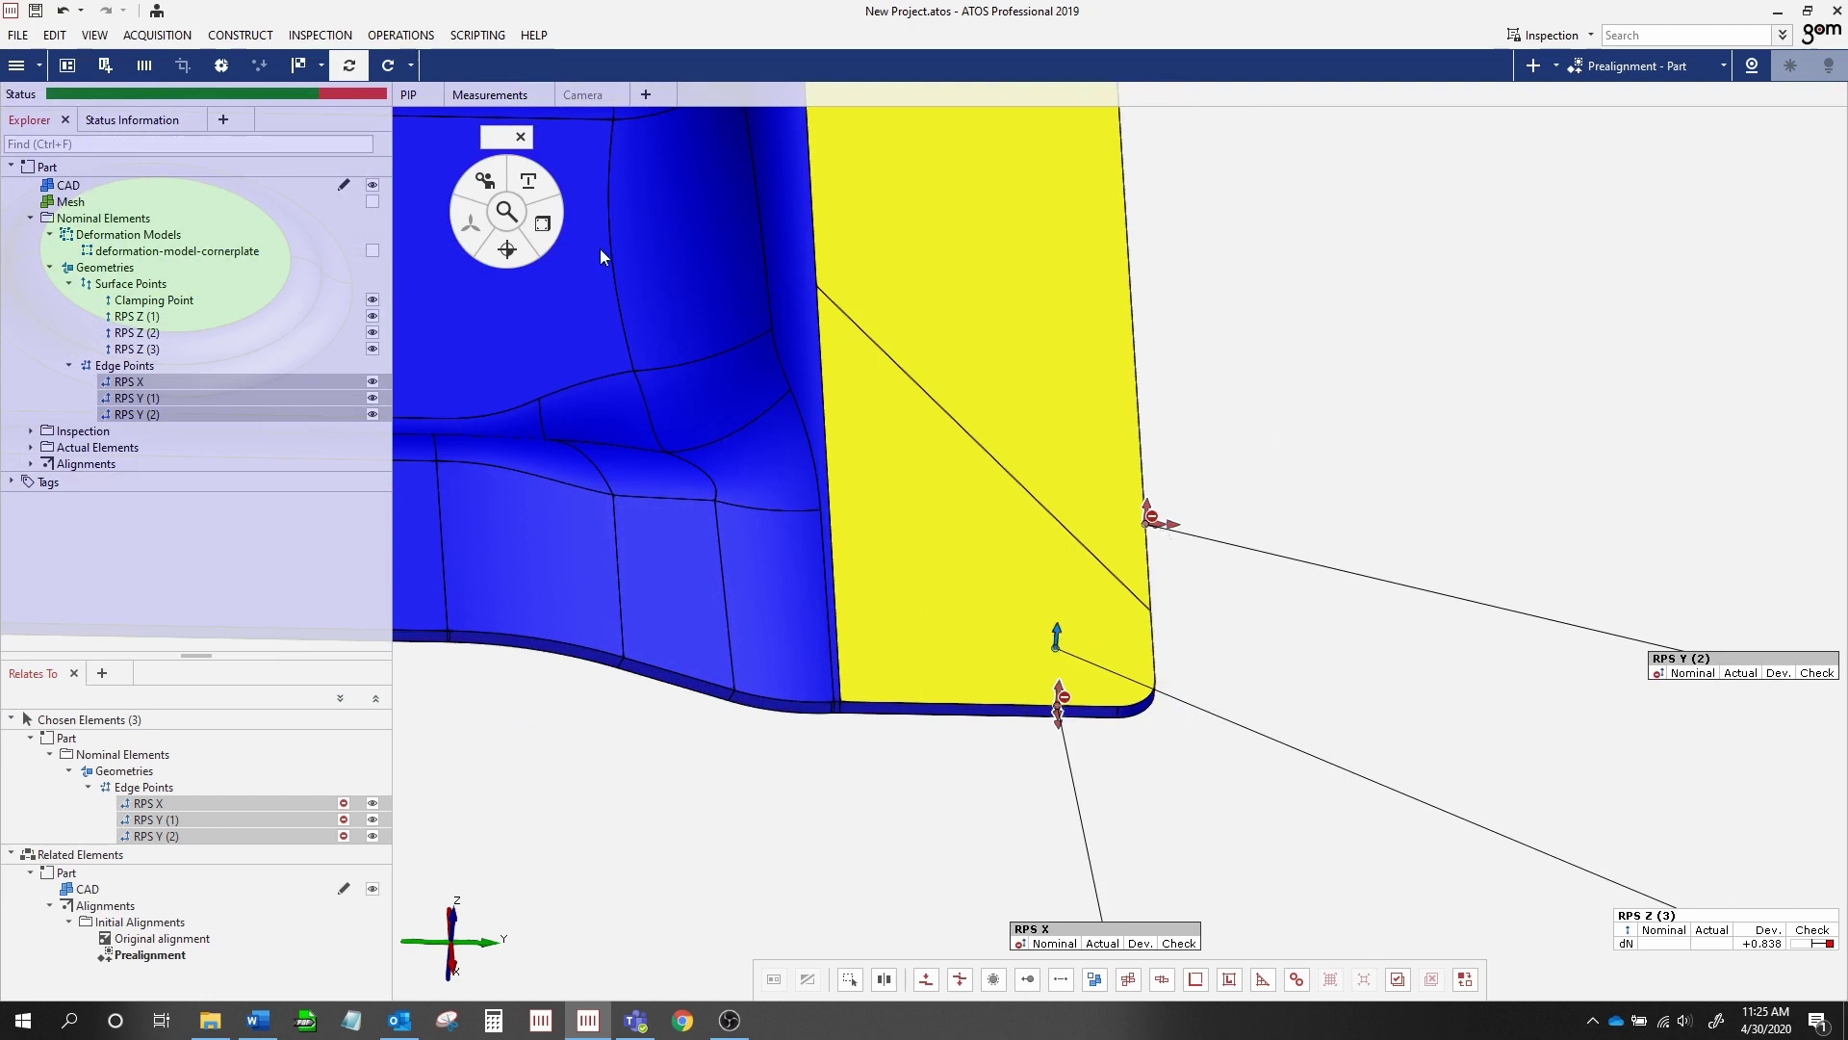
{"action": "left_click_drag", "start_coordinate": [499, 149], "coordinate": [1450, 195]}
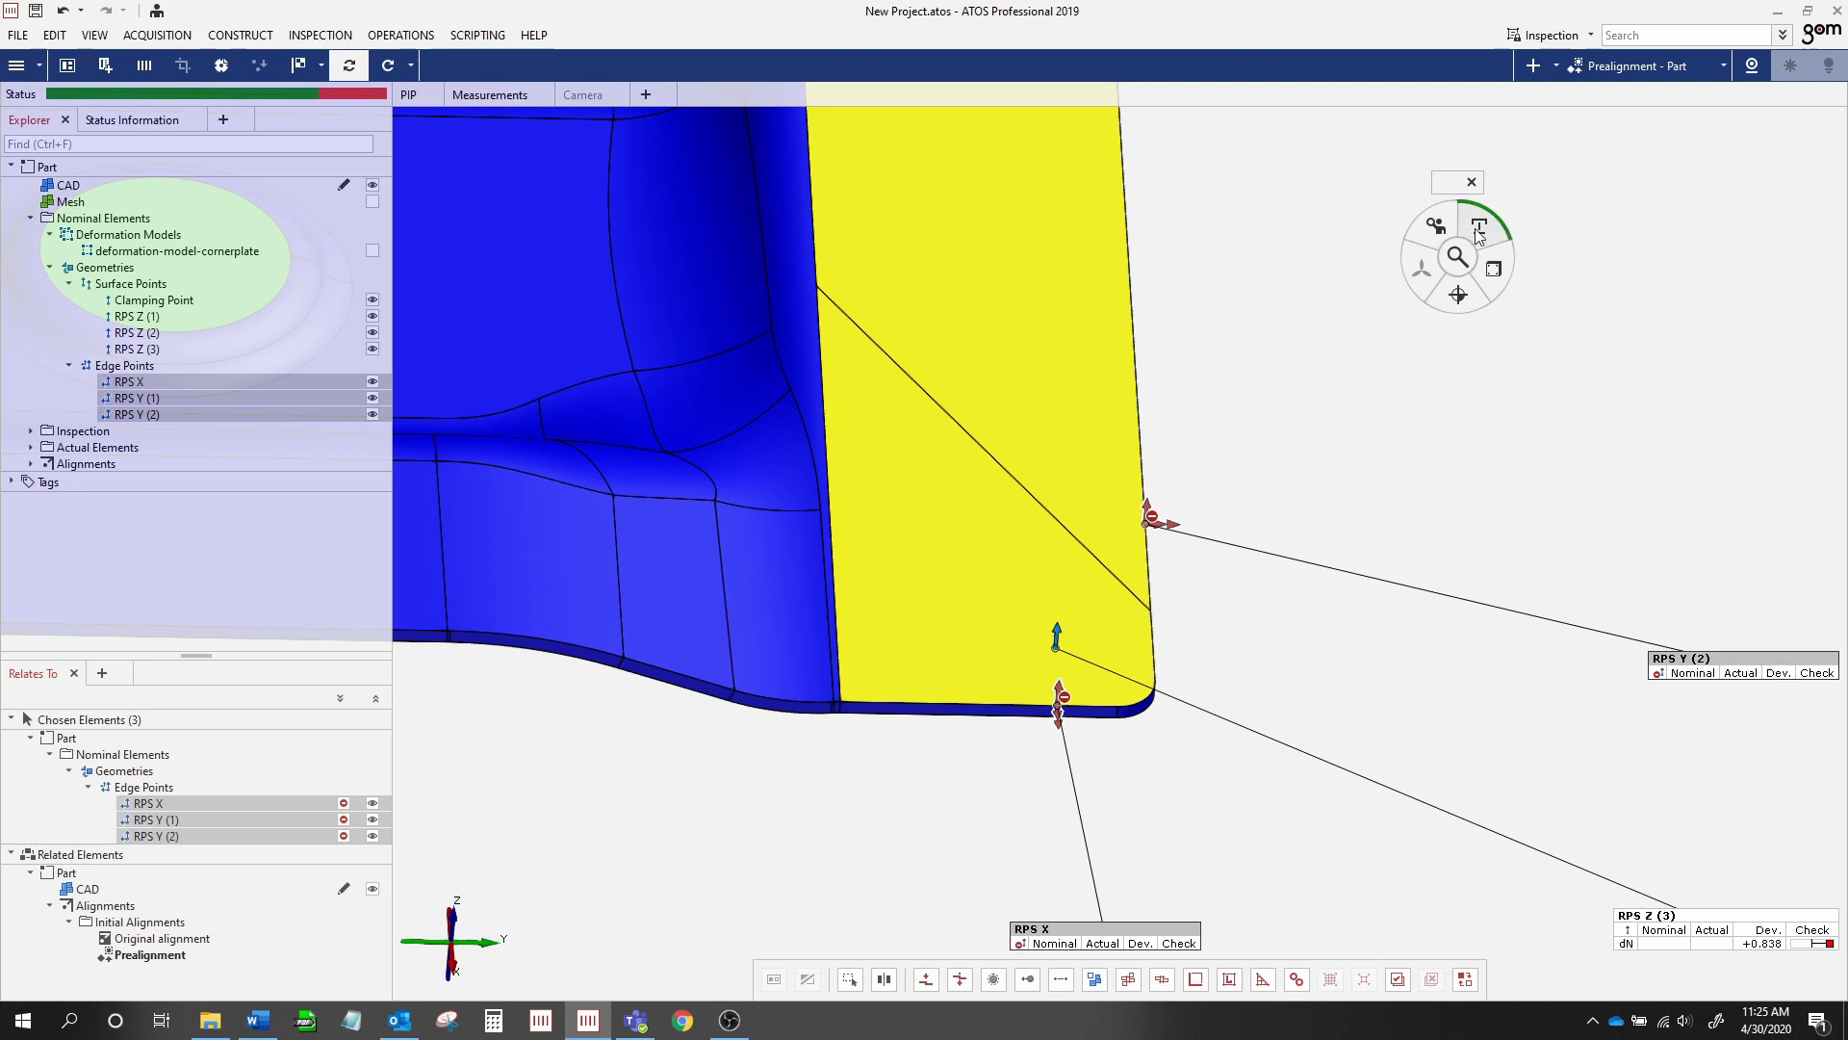
{"action": "left_click", "coordinate": [1480, 226]}
{"action": "left_click", "coordinate": [1598, 501]}
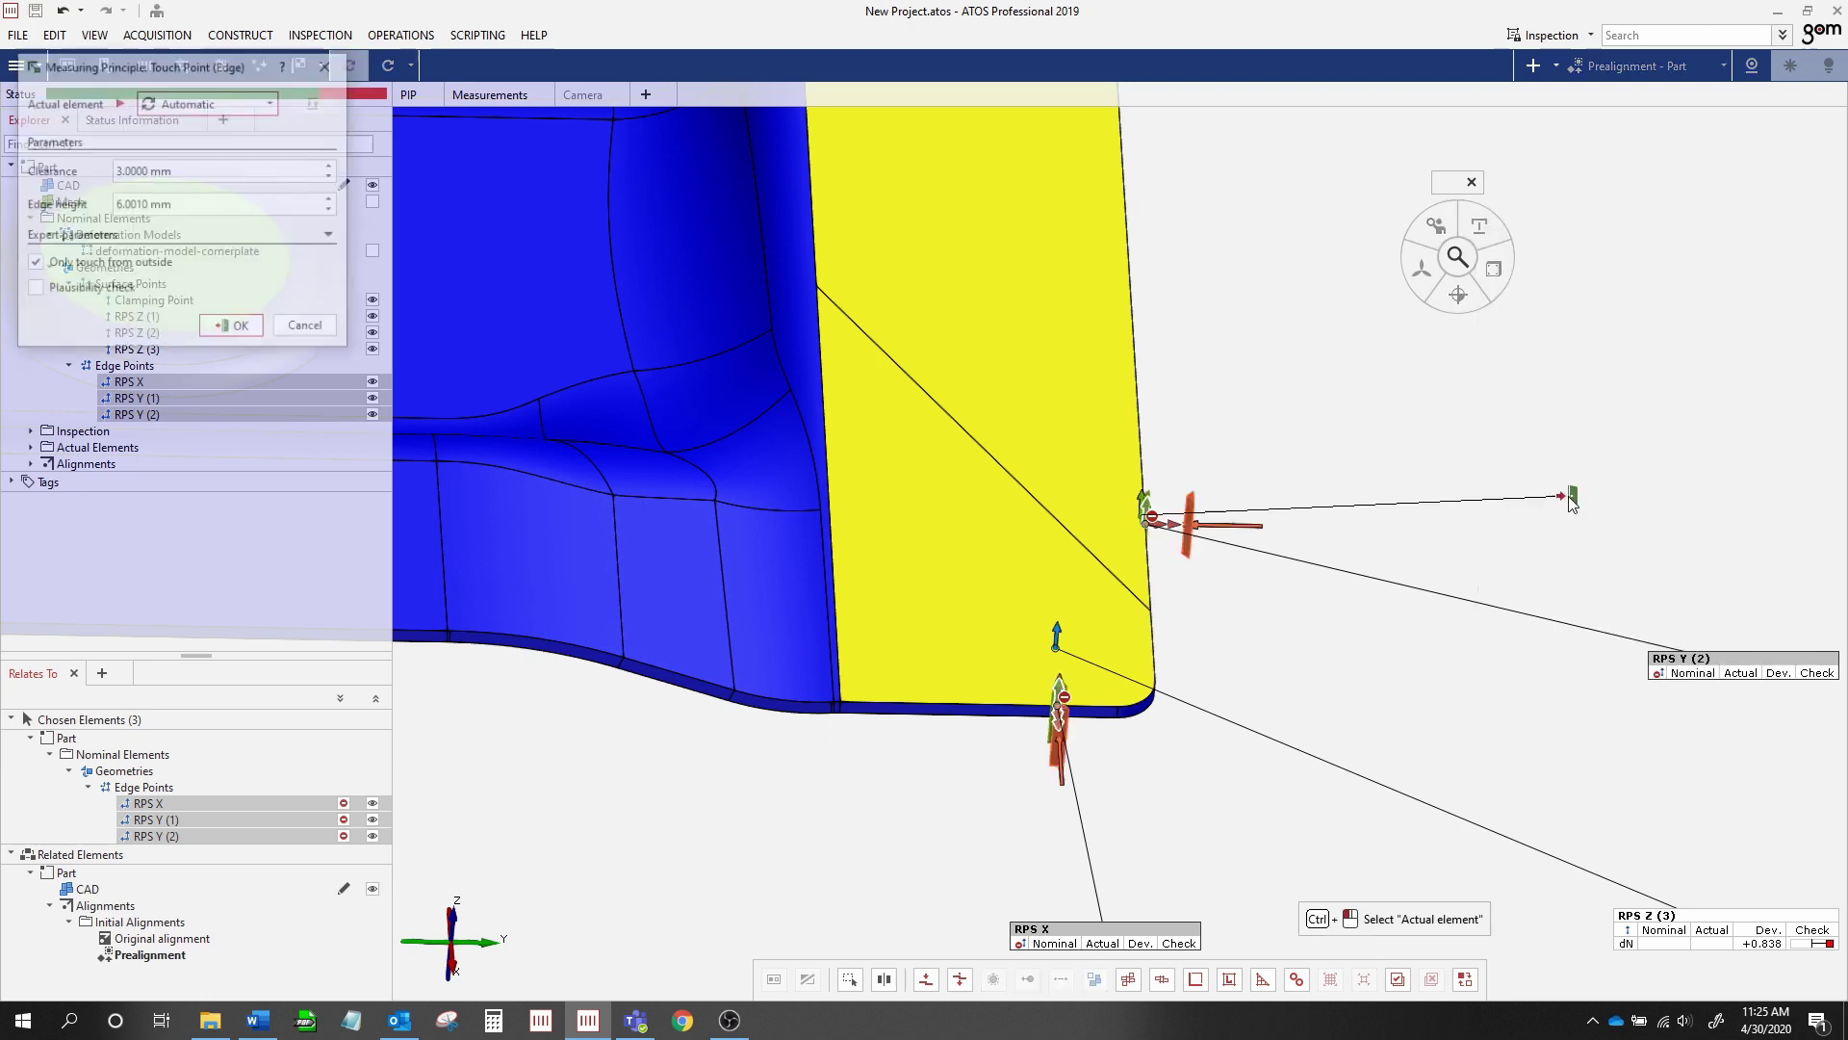
{"action": "left_click", "coordinate": [256, 332]}
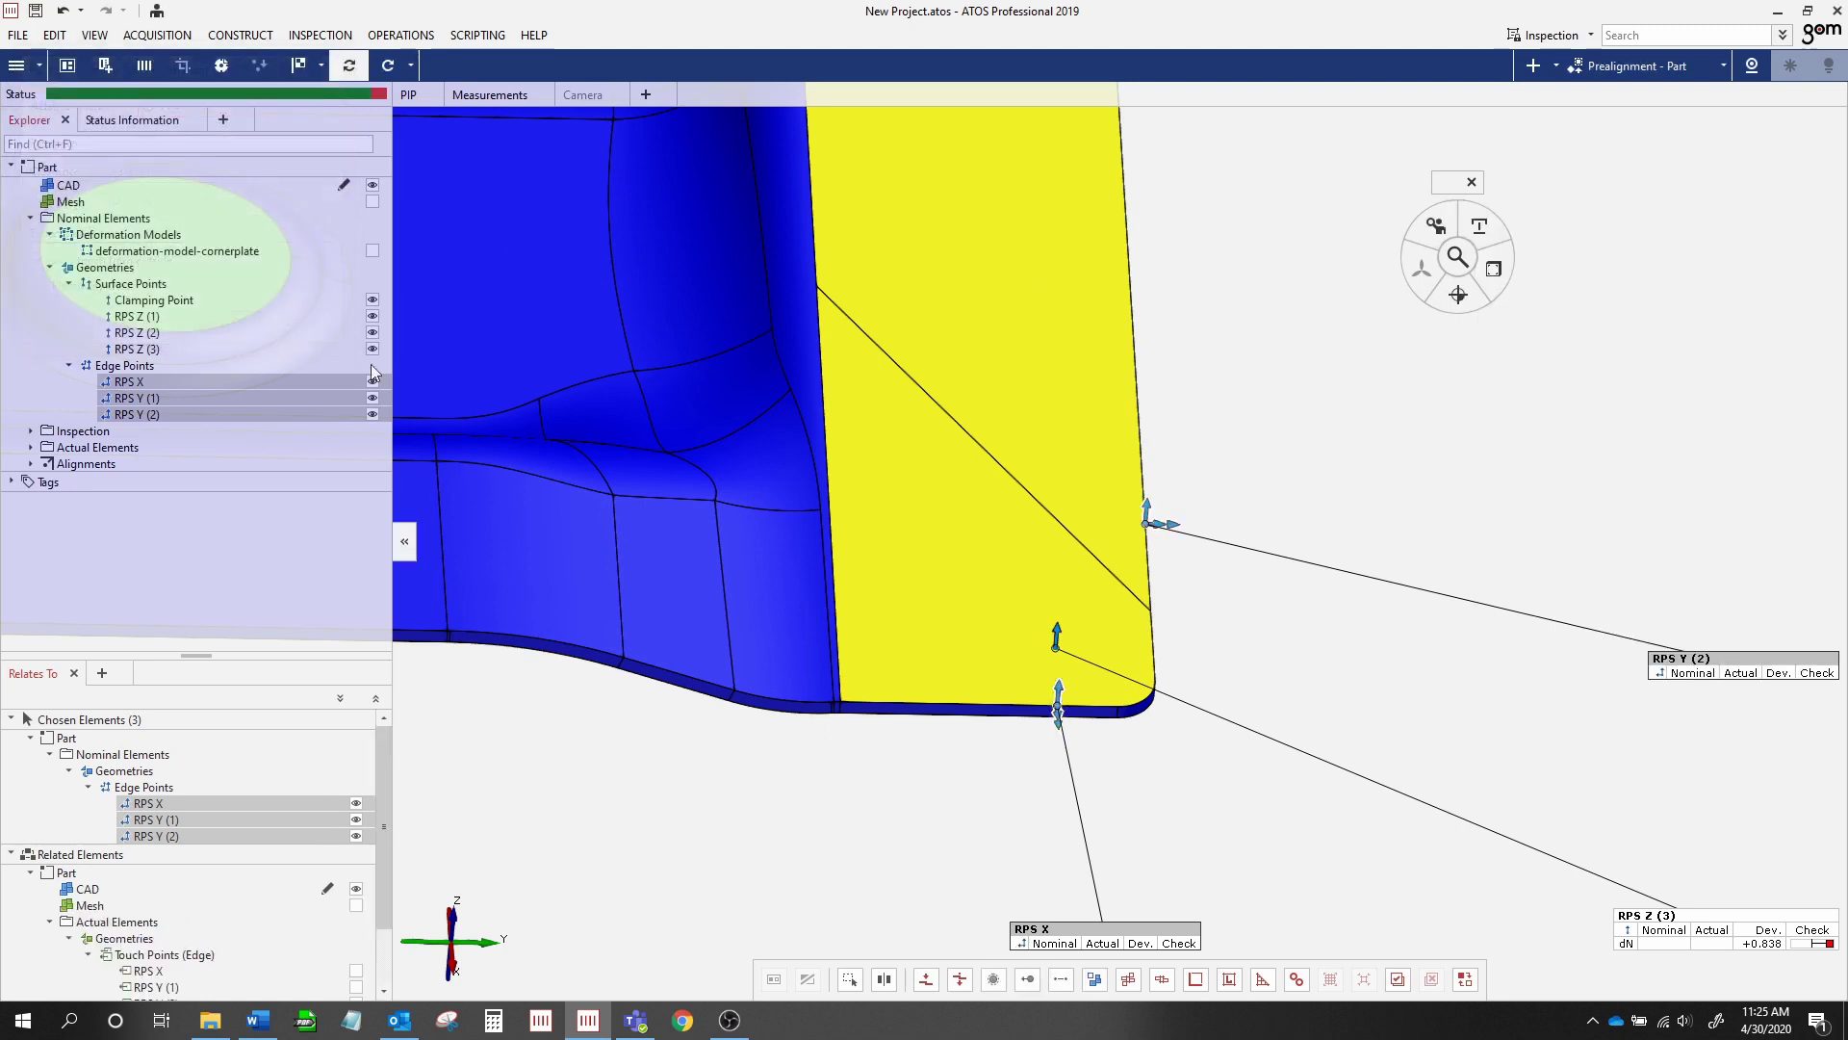
Add a dT check to the edge points RPS X, RPS Y (1) and RPS Y (2)
{"action": "left_click", "coordinate": [1493, 270]}
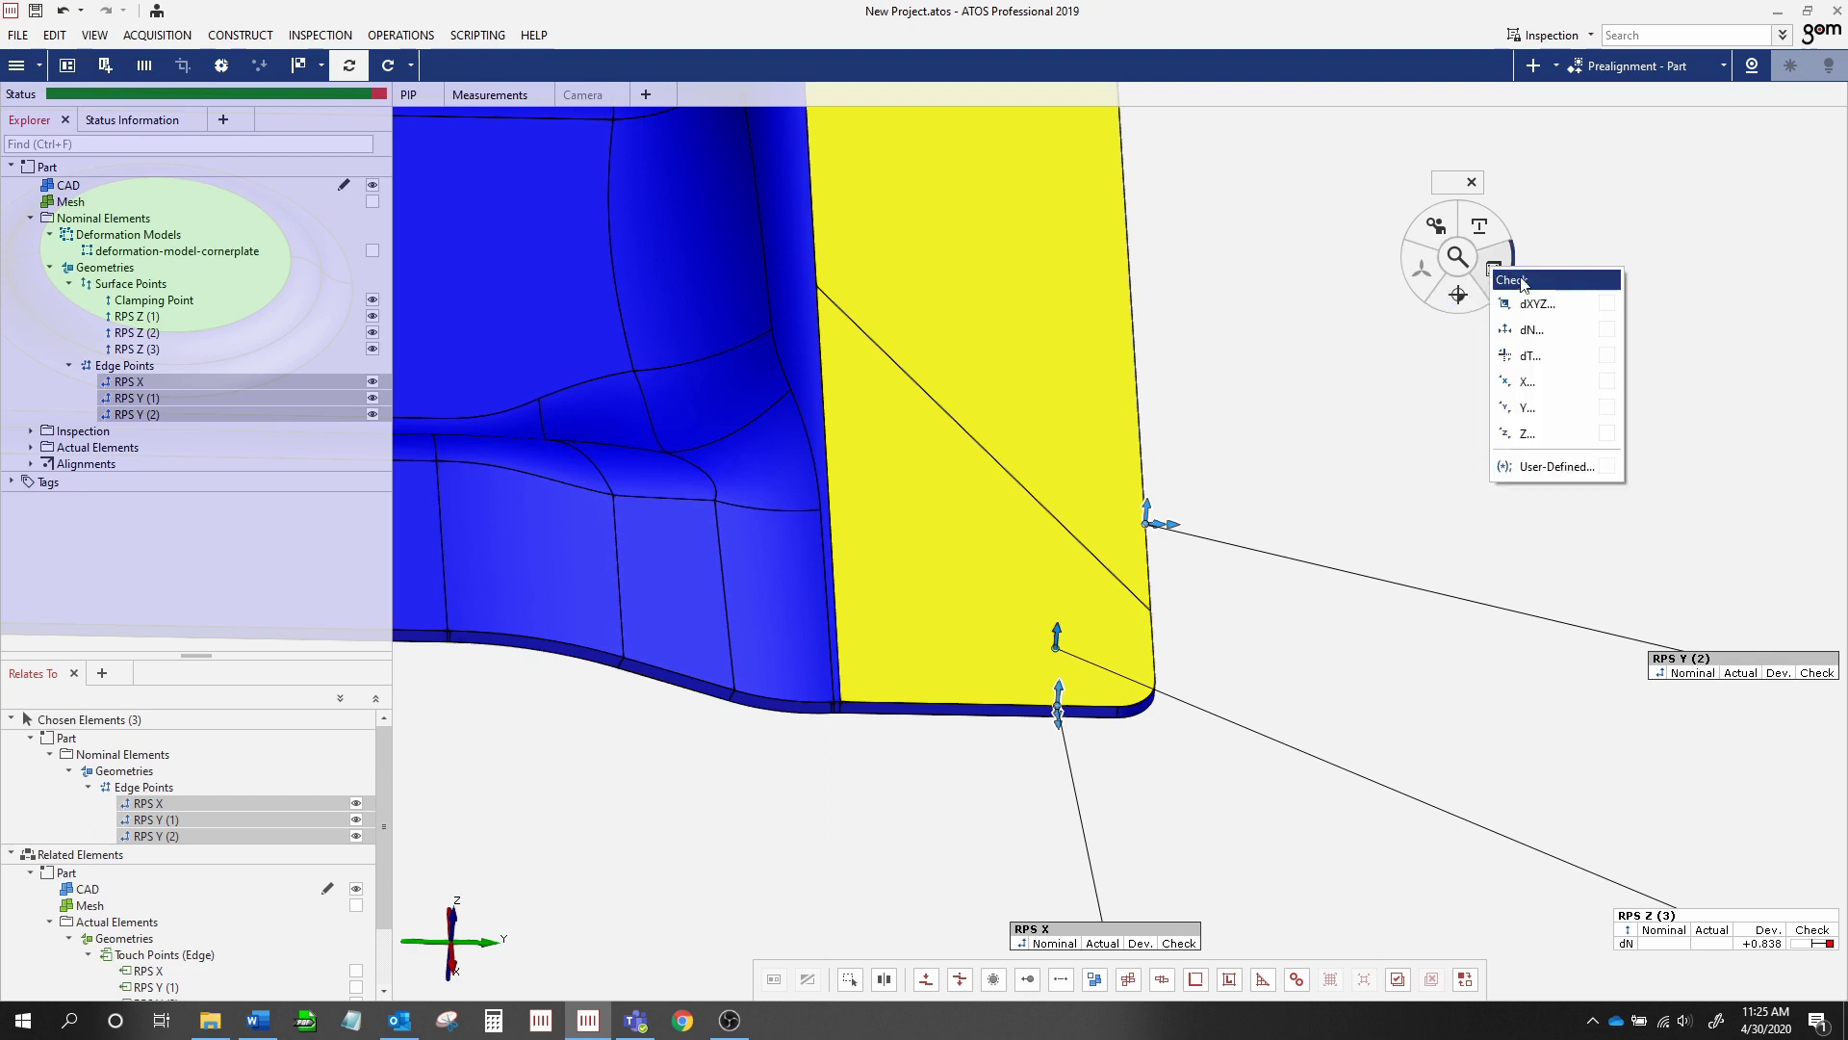
{"action": "left_click", "coordinate": [1538, 357]}
{"action": "left_click", "coordinate": [348, 304]}
{"action": "scroll", "coordinate": [1332, 623], "scroll_direction": "up", "scroll_amount": 2}
{"action": "scroll", "coordinate": [1332, 623], "scroll_direction": "down", "scroll_amount": 6}
{"action": "scroll", "coordinate": [1329, 617], "scroll_direction": "down", "scroll_amount": 3}
{"action": "left_click_drag", "start_coordinate": [1329, 617], "coordinate": [1285, 594]}
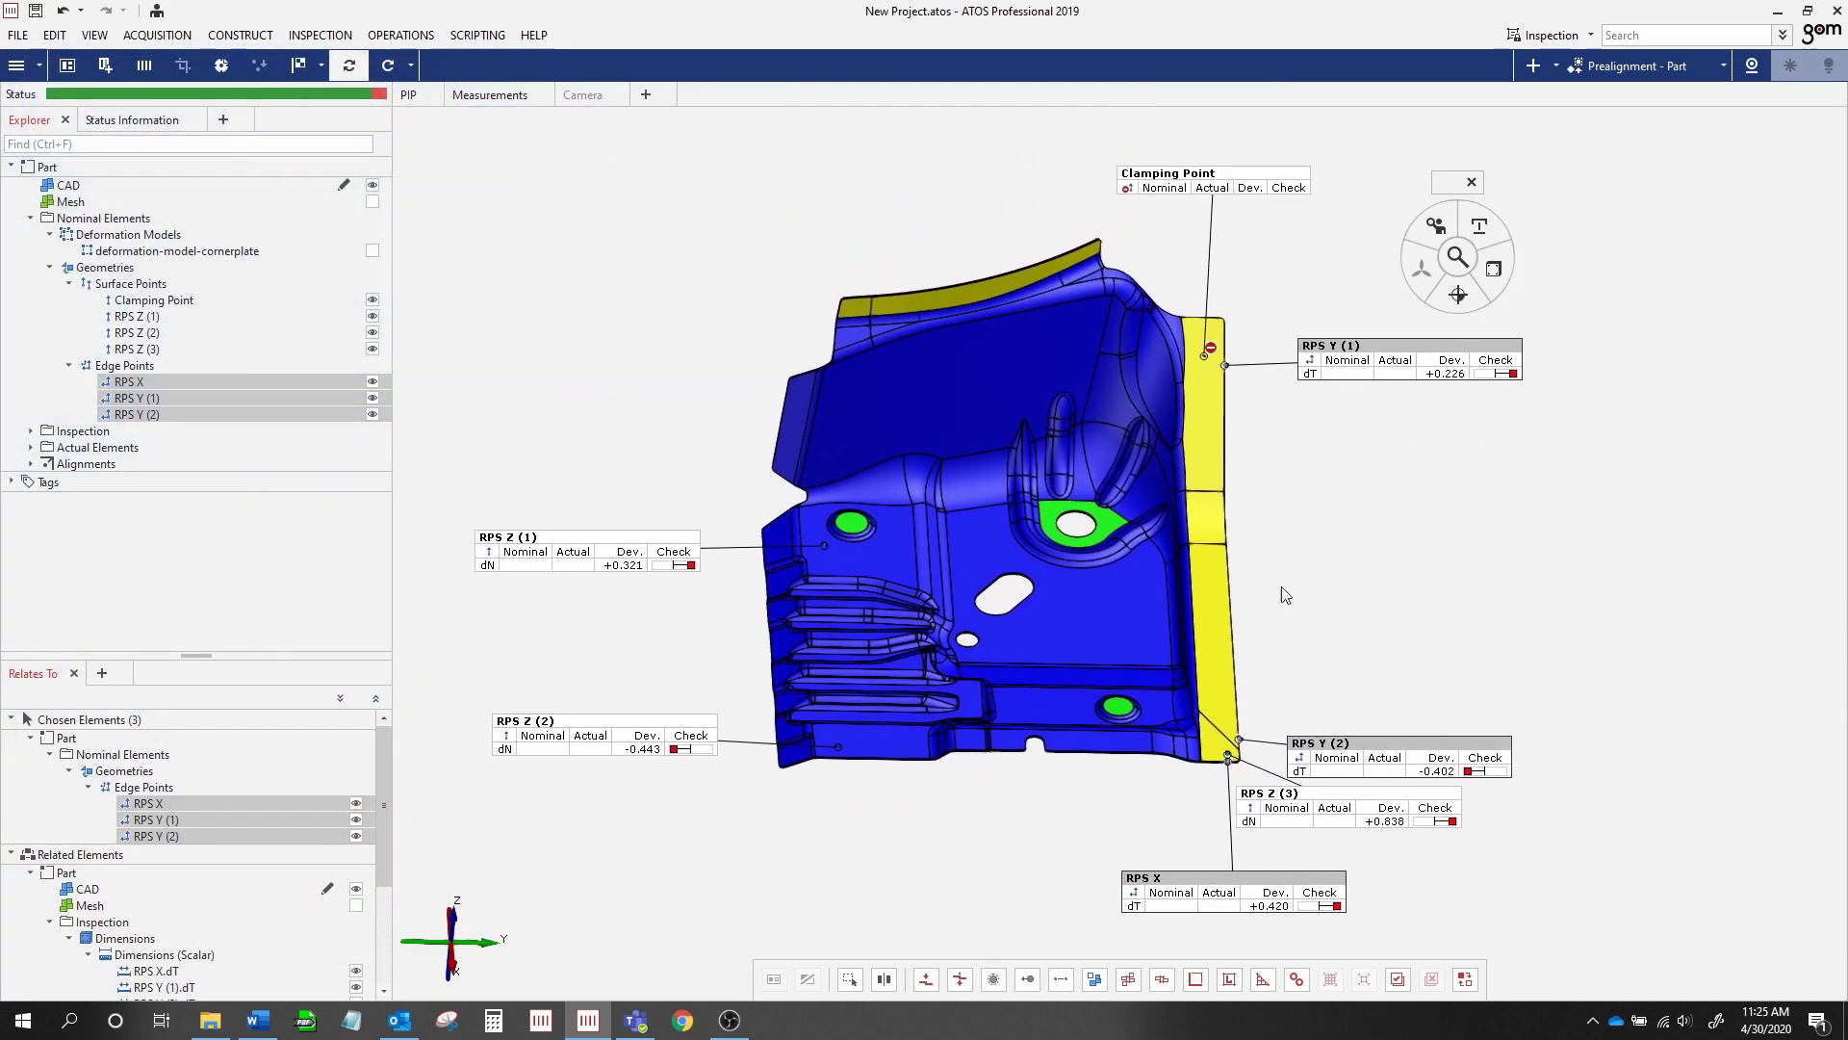
Assign the Intersection With Mesh measuring principle to the Clamping Point, with the actual element automatic
{"action": "left_click", "coordinate": [1212, 182]}
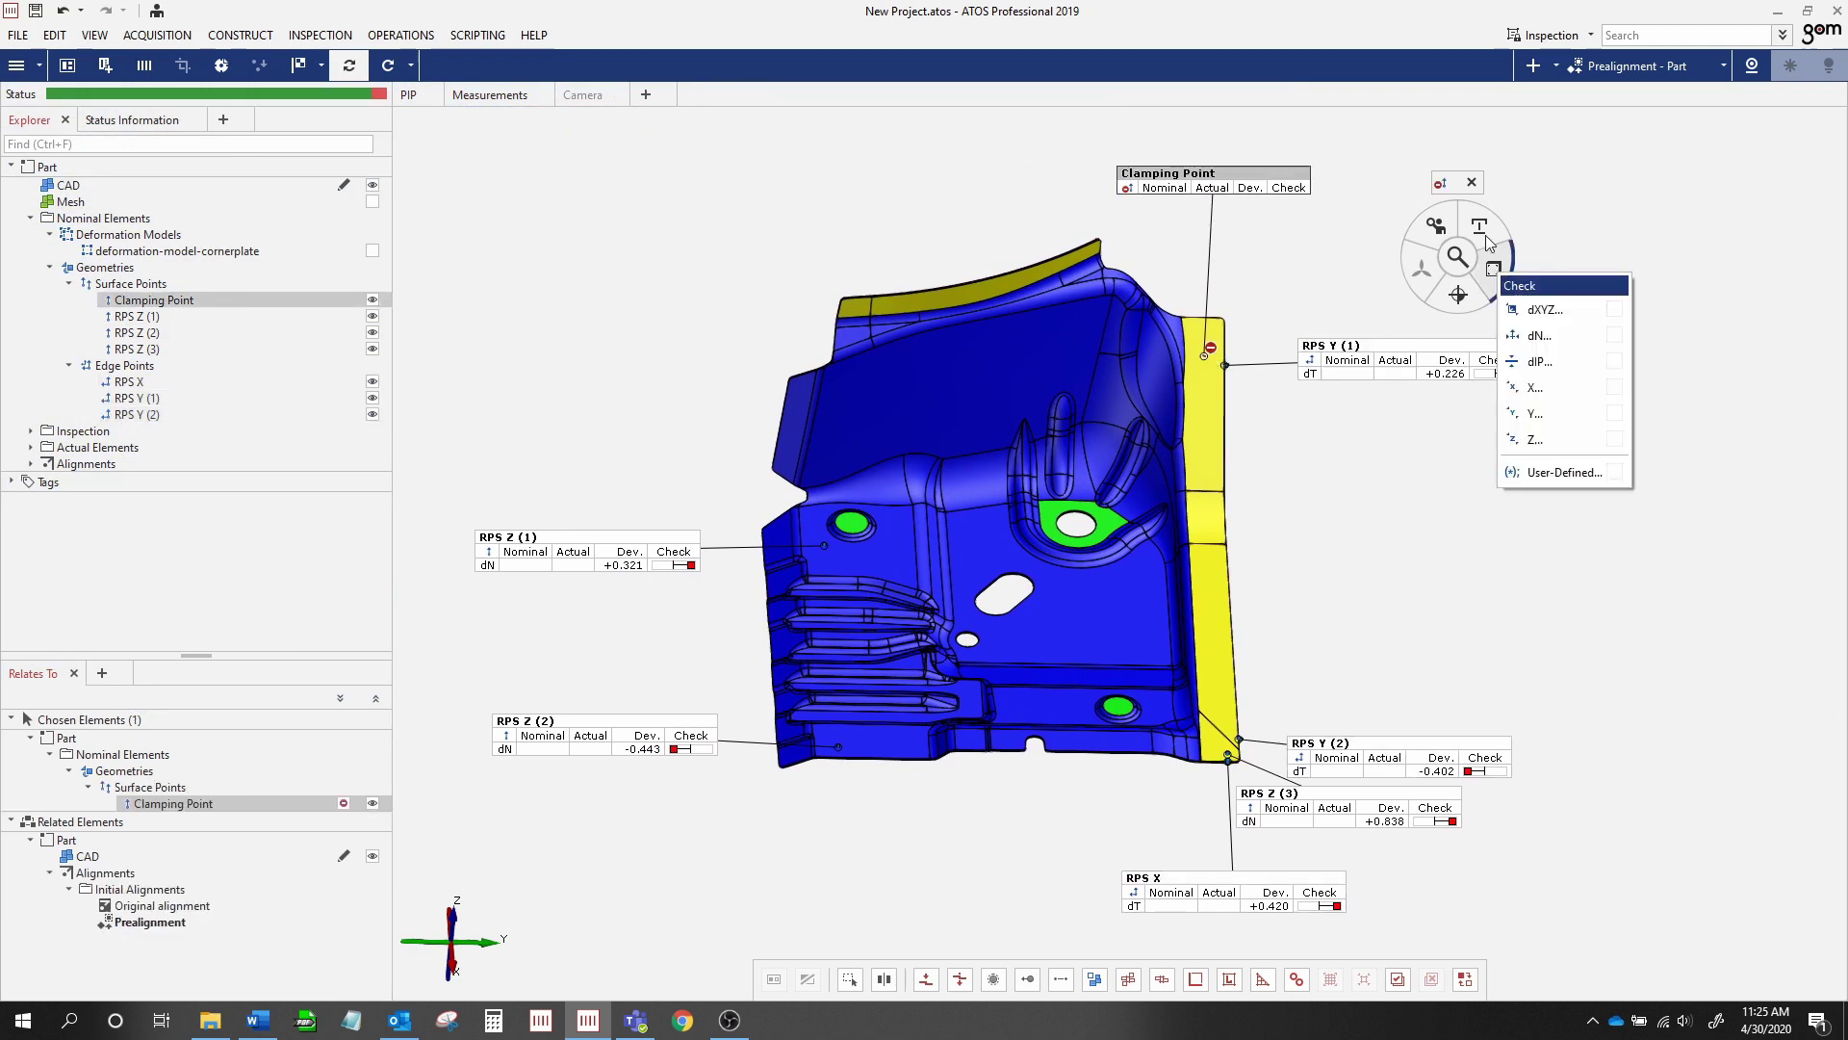
{"action": "mouse_move", "coordinate": [1480, 227]}
{"action": "left_click", "coordinate": [1571, 325]}
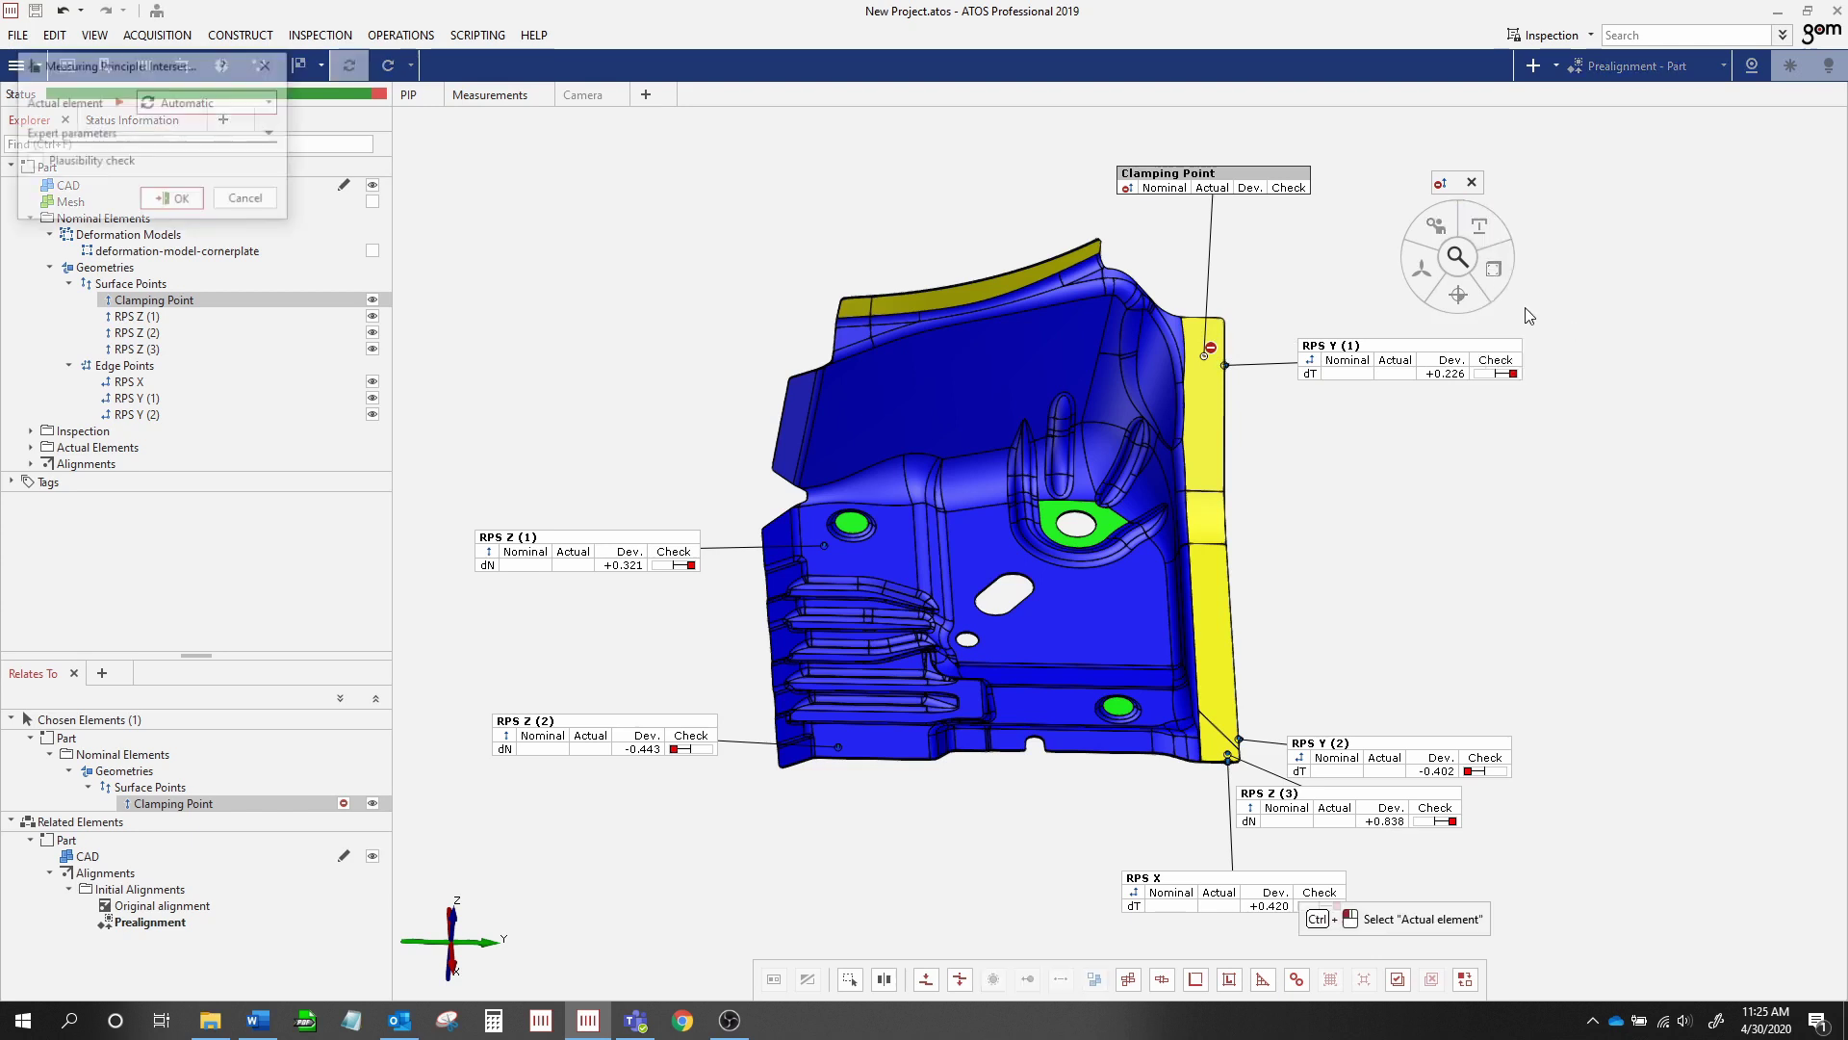
{"action": "left_click", "coordinate": [175, 202]}
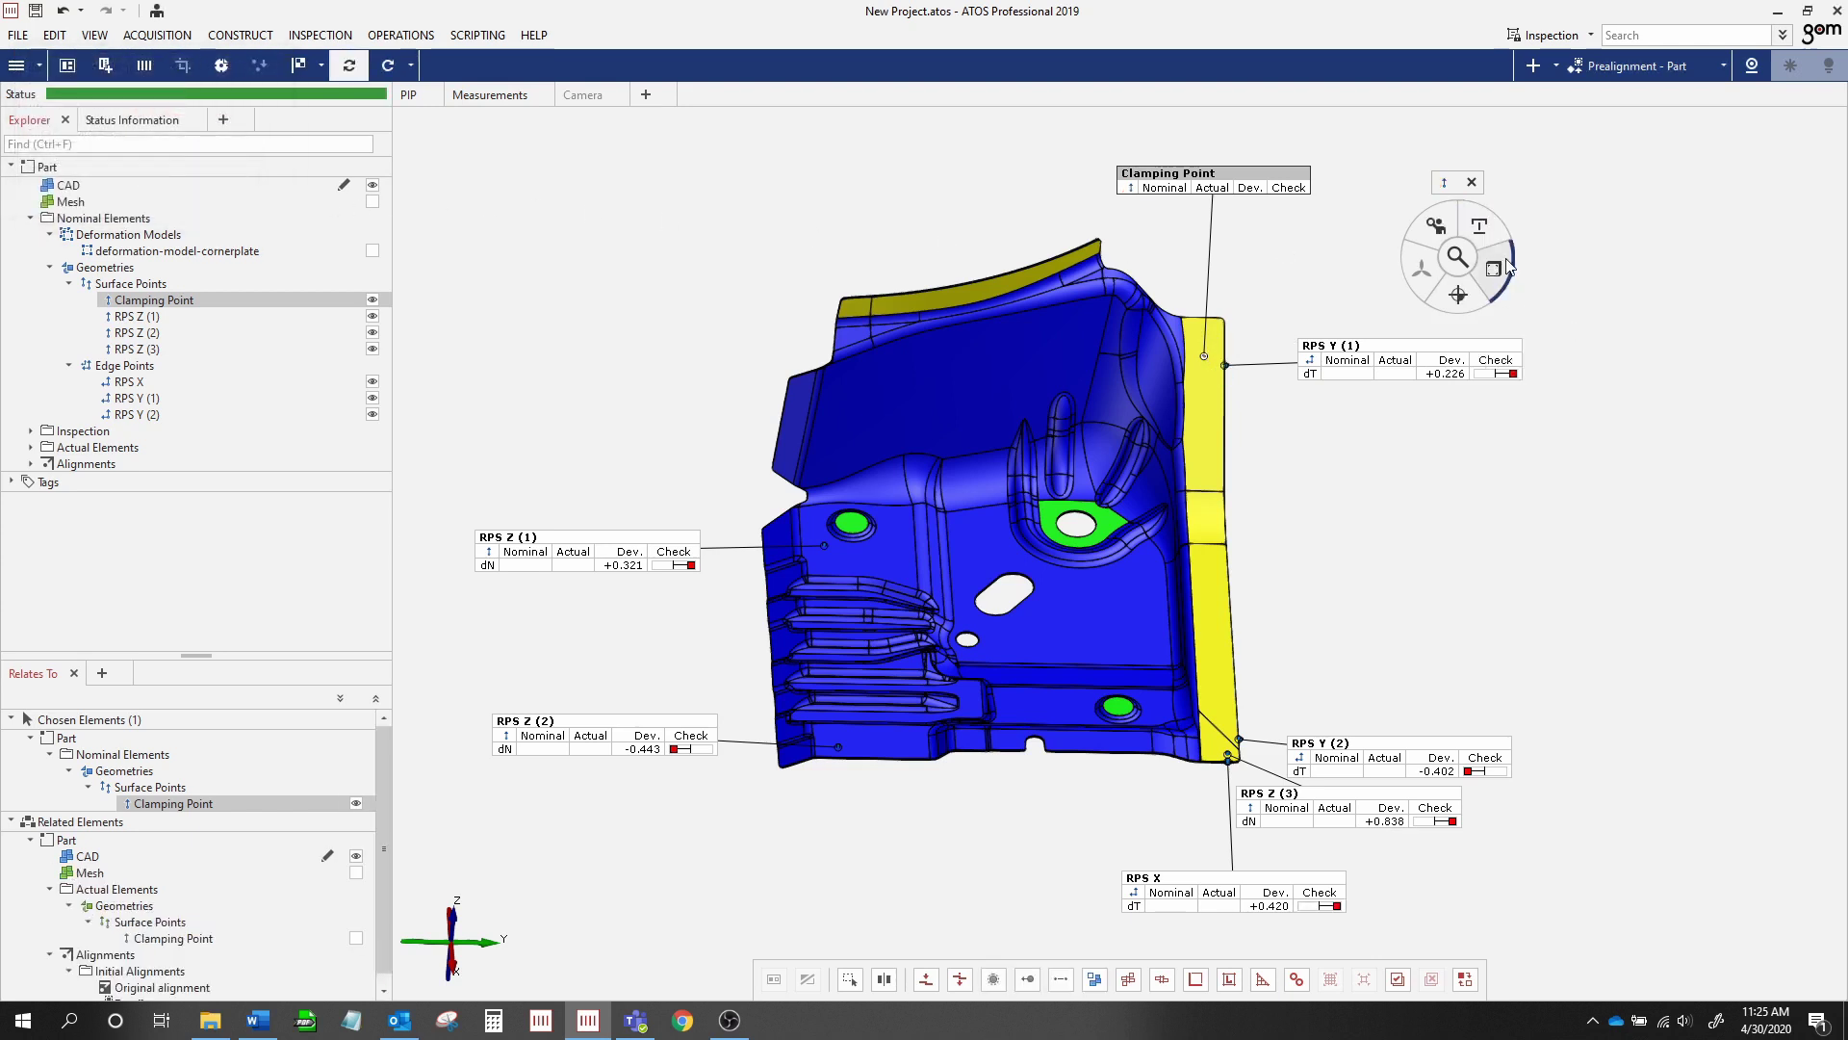
Add a dN check with a 0.10 mm manual tolerance to the Clamping Point
{"action": "mouse_move", "coordinate": [1495, 270]}
{"action": "left_click", "coordinate": [1565, 326]}
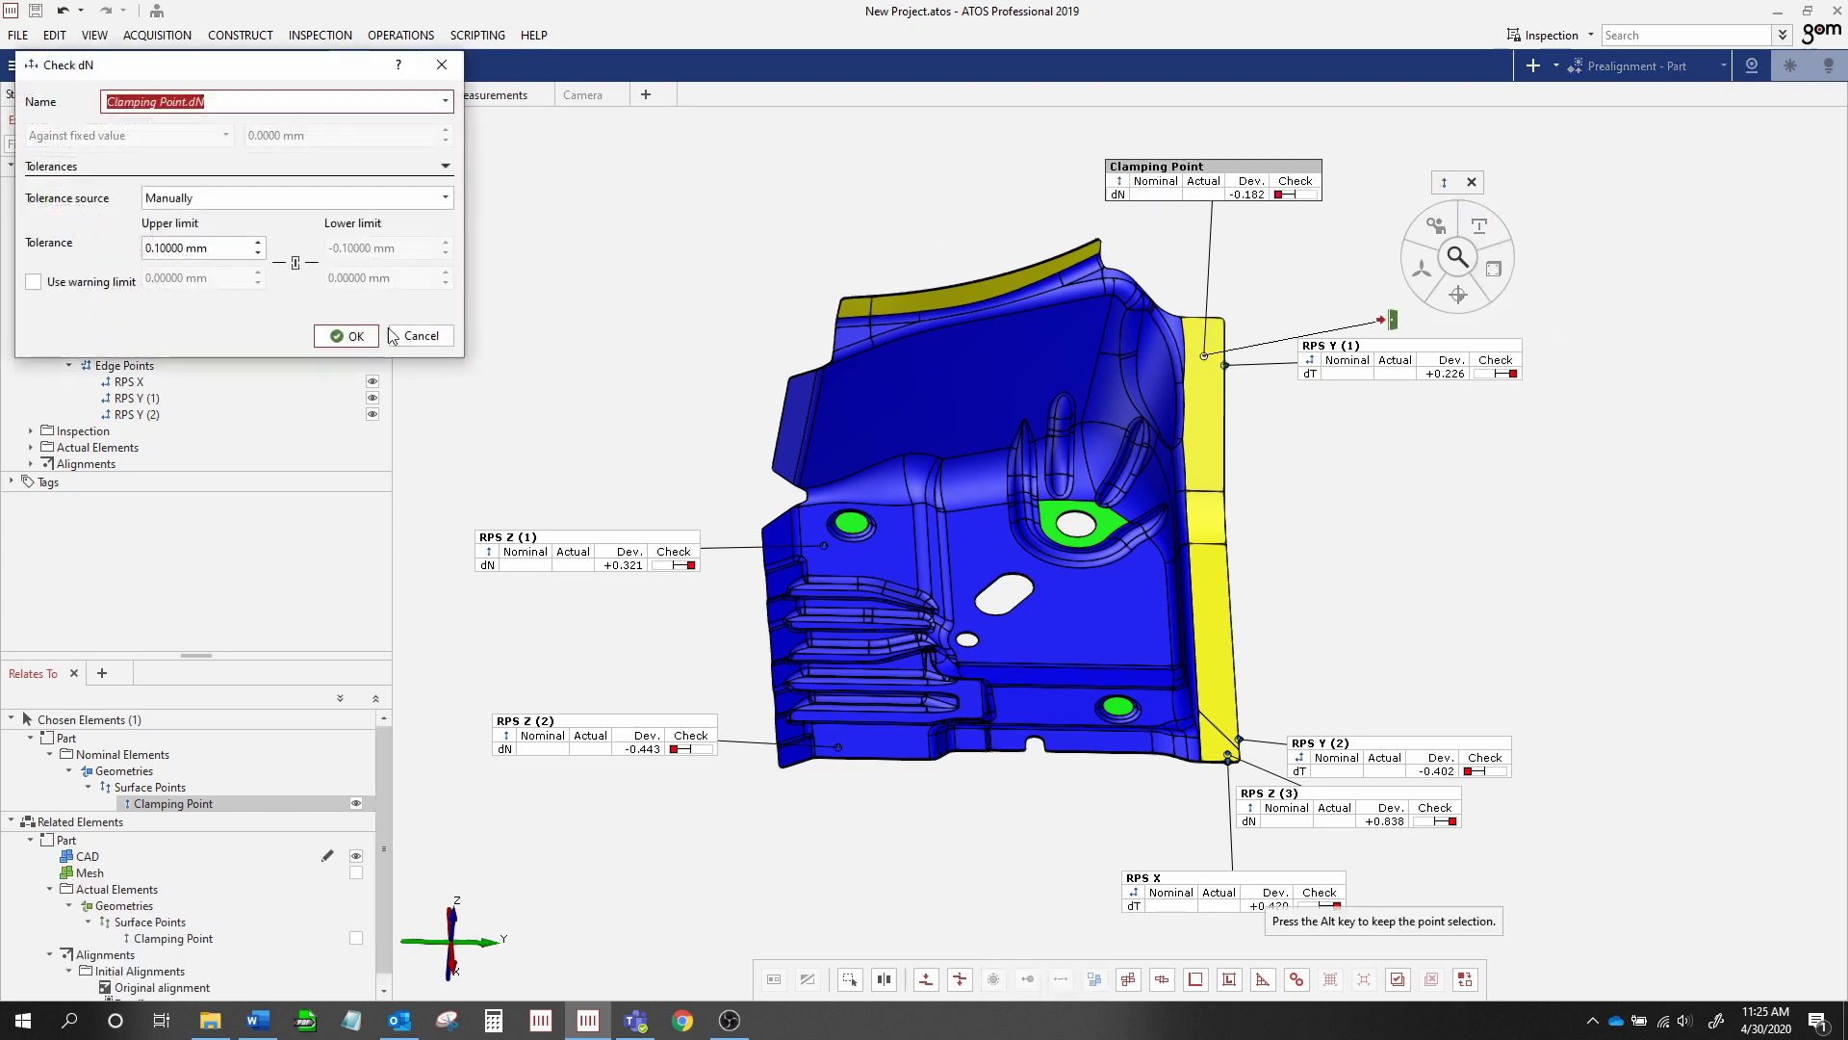
{"action": "left_click", "coordinate": [345, 330]}
{"action": "middle_click_drag", "start_coordinate": [1337, 512], "coordinate": [1375, 508]}
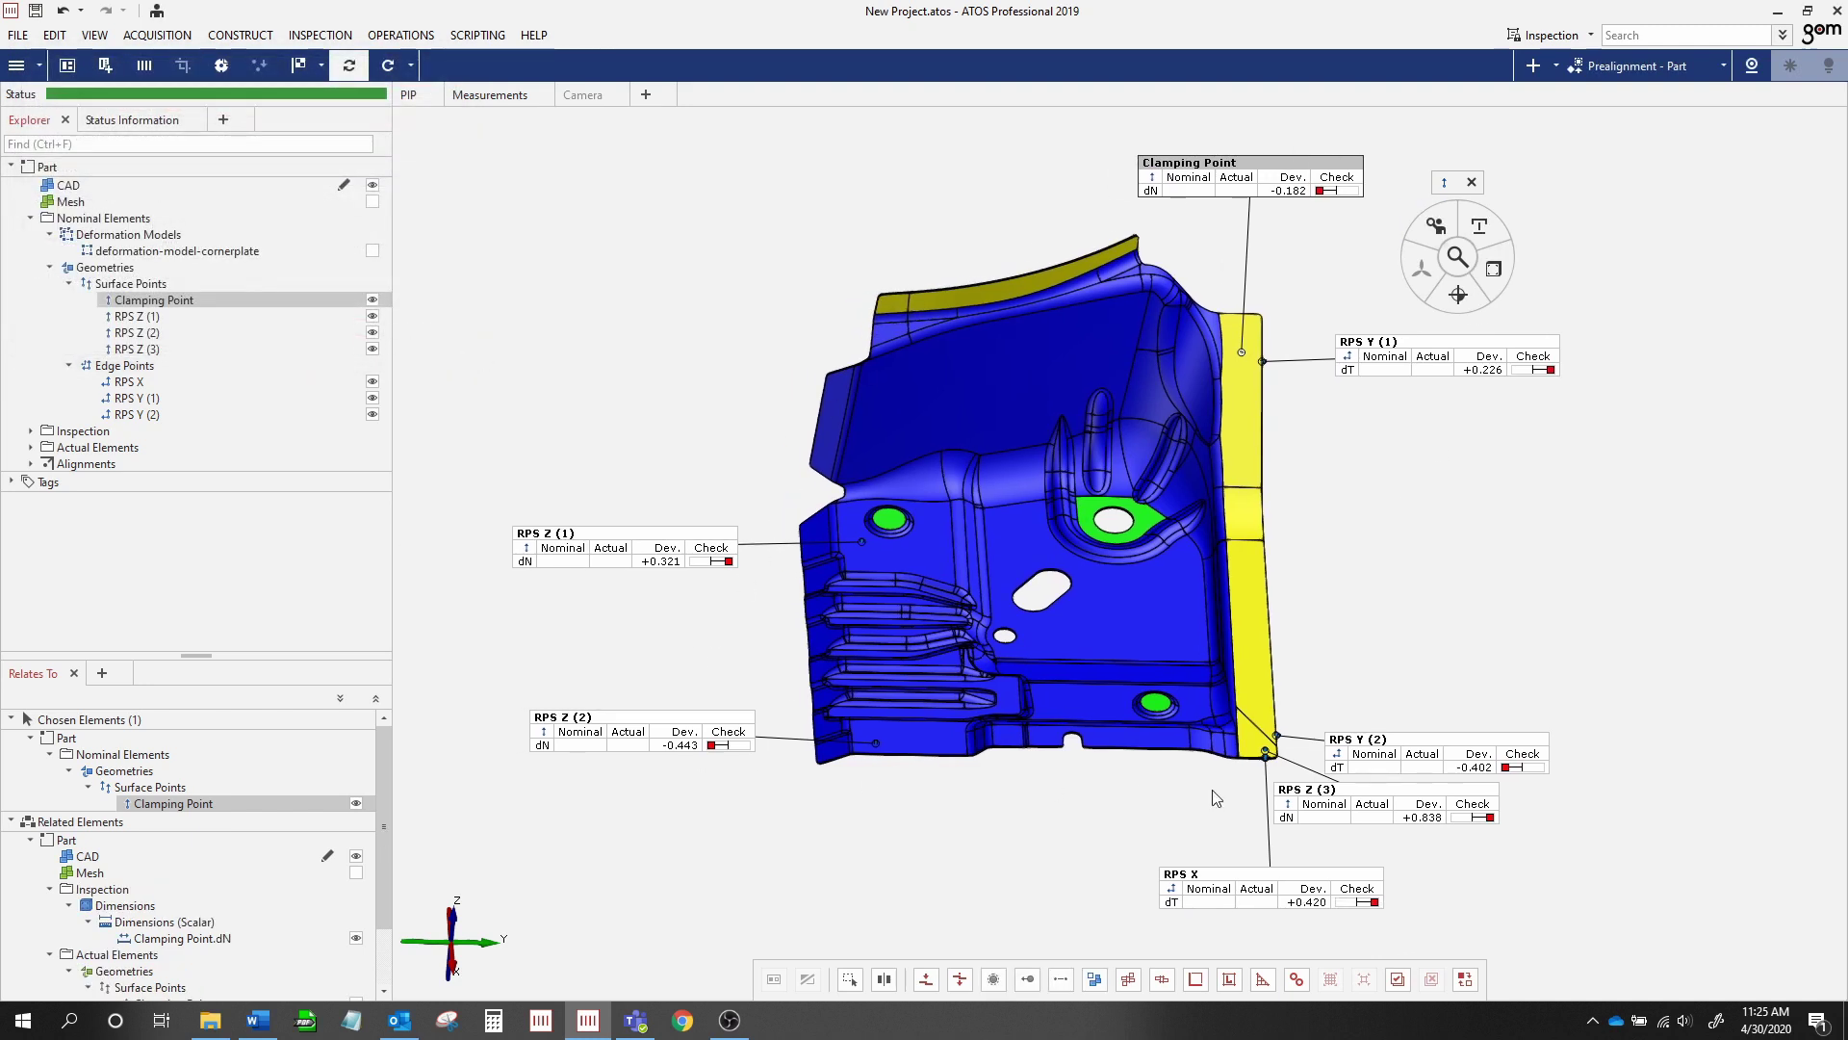
{"action": "left_click_drag", "start_coordinate": [835, 517], "coordinate": [909, 493]}
{"action": "middle_click_drag", "start_coordinate": [909, 493], "coordinate": [911, 523]}
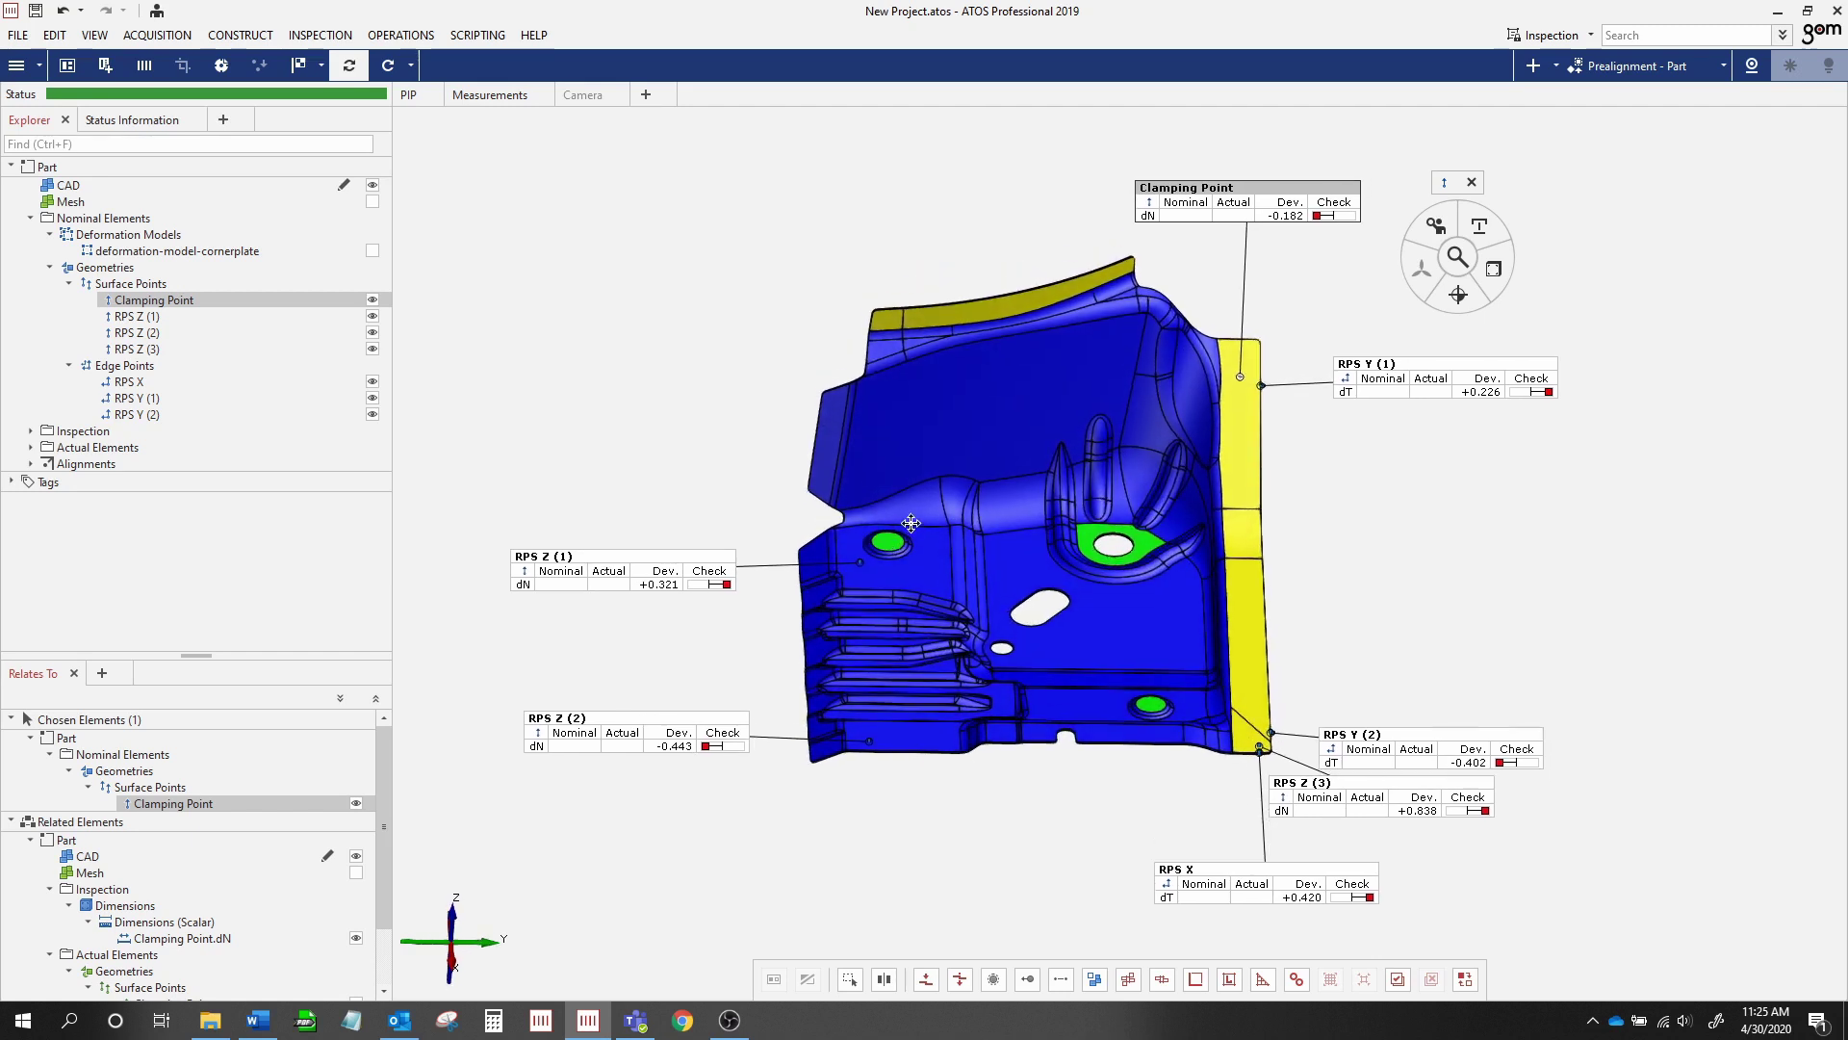
Start an RPS main alignment and add all six RPS X, RPS Y and RPS Z points as its rules, leaving out the Clamping Point
{"action": "left_click", "coordinate": [1533, 66]}
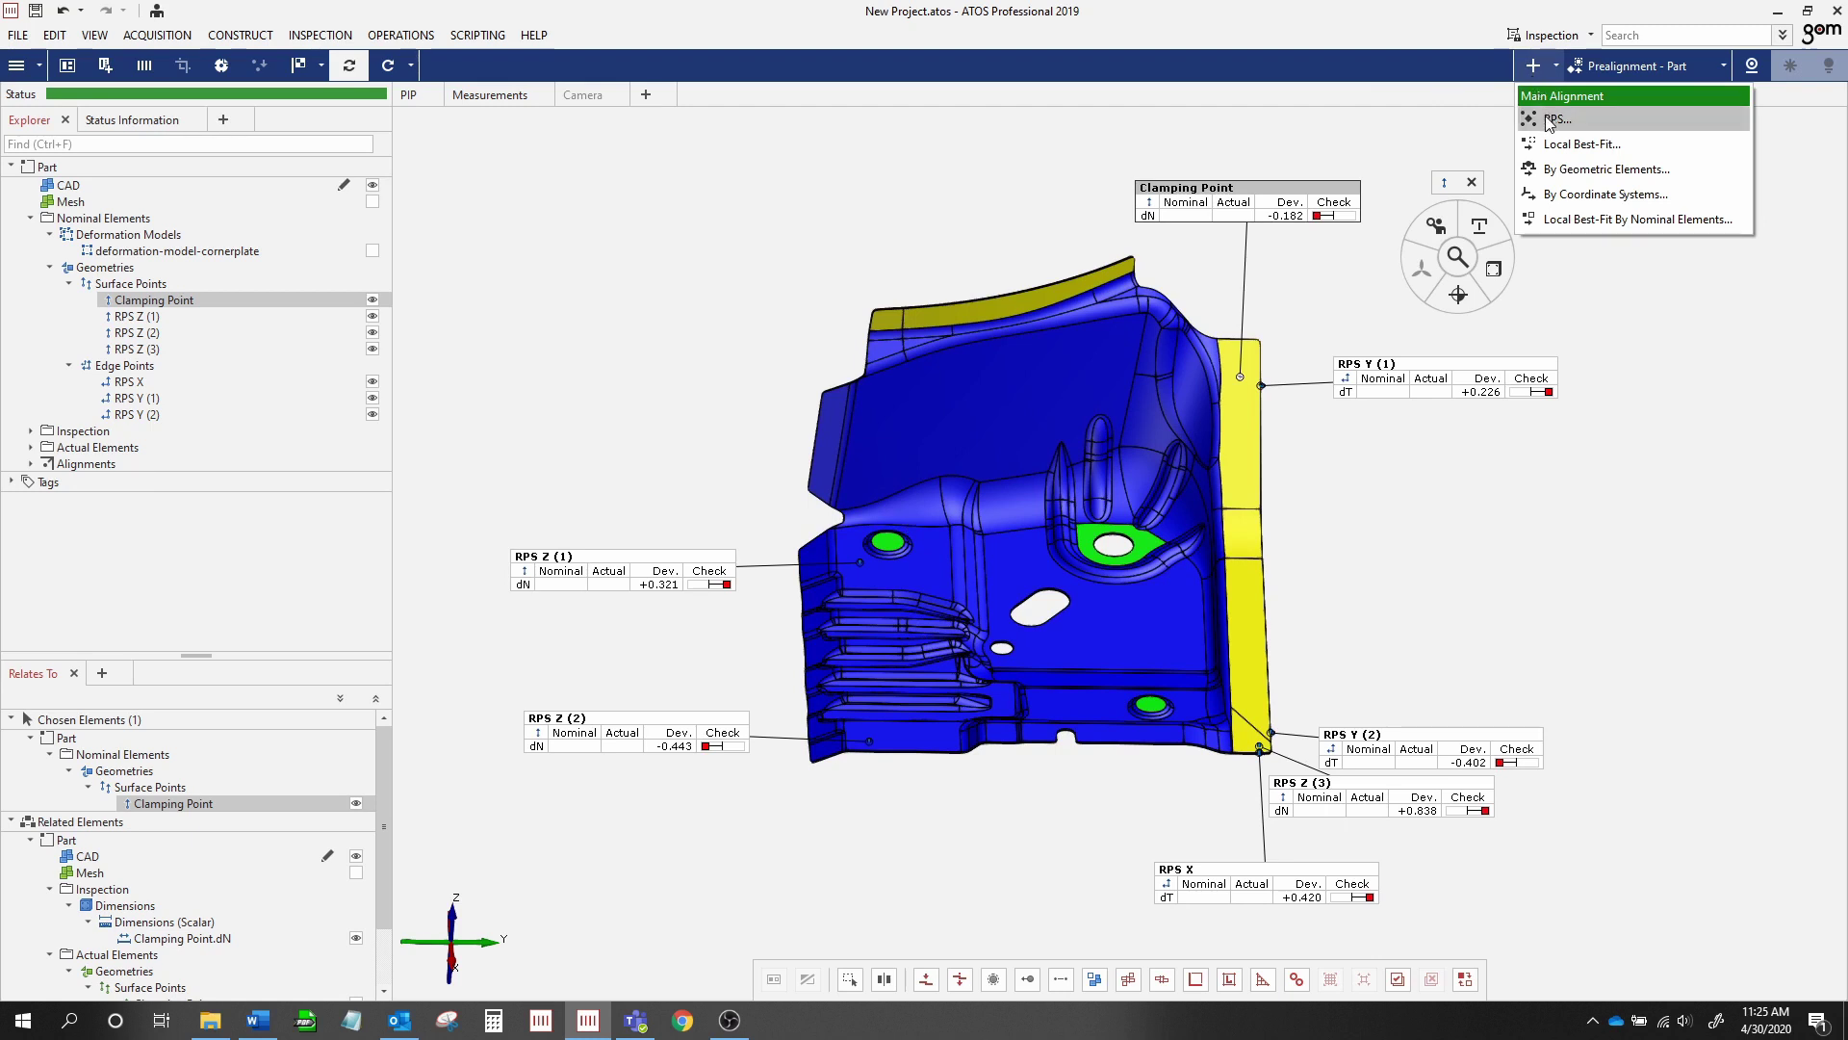
{"action": "left_click", "coordinate": [613, 556]}
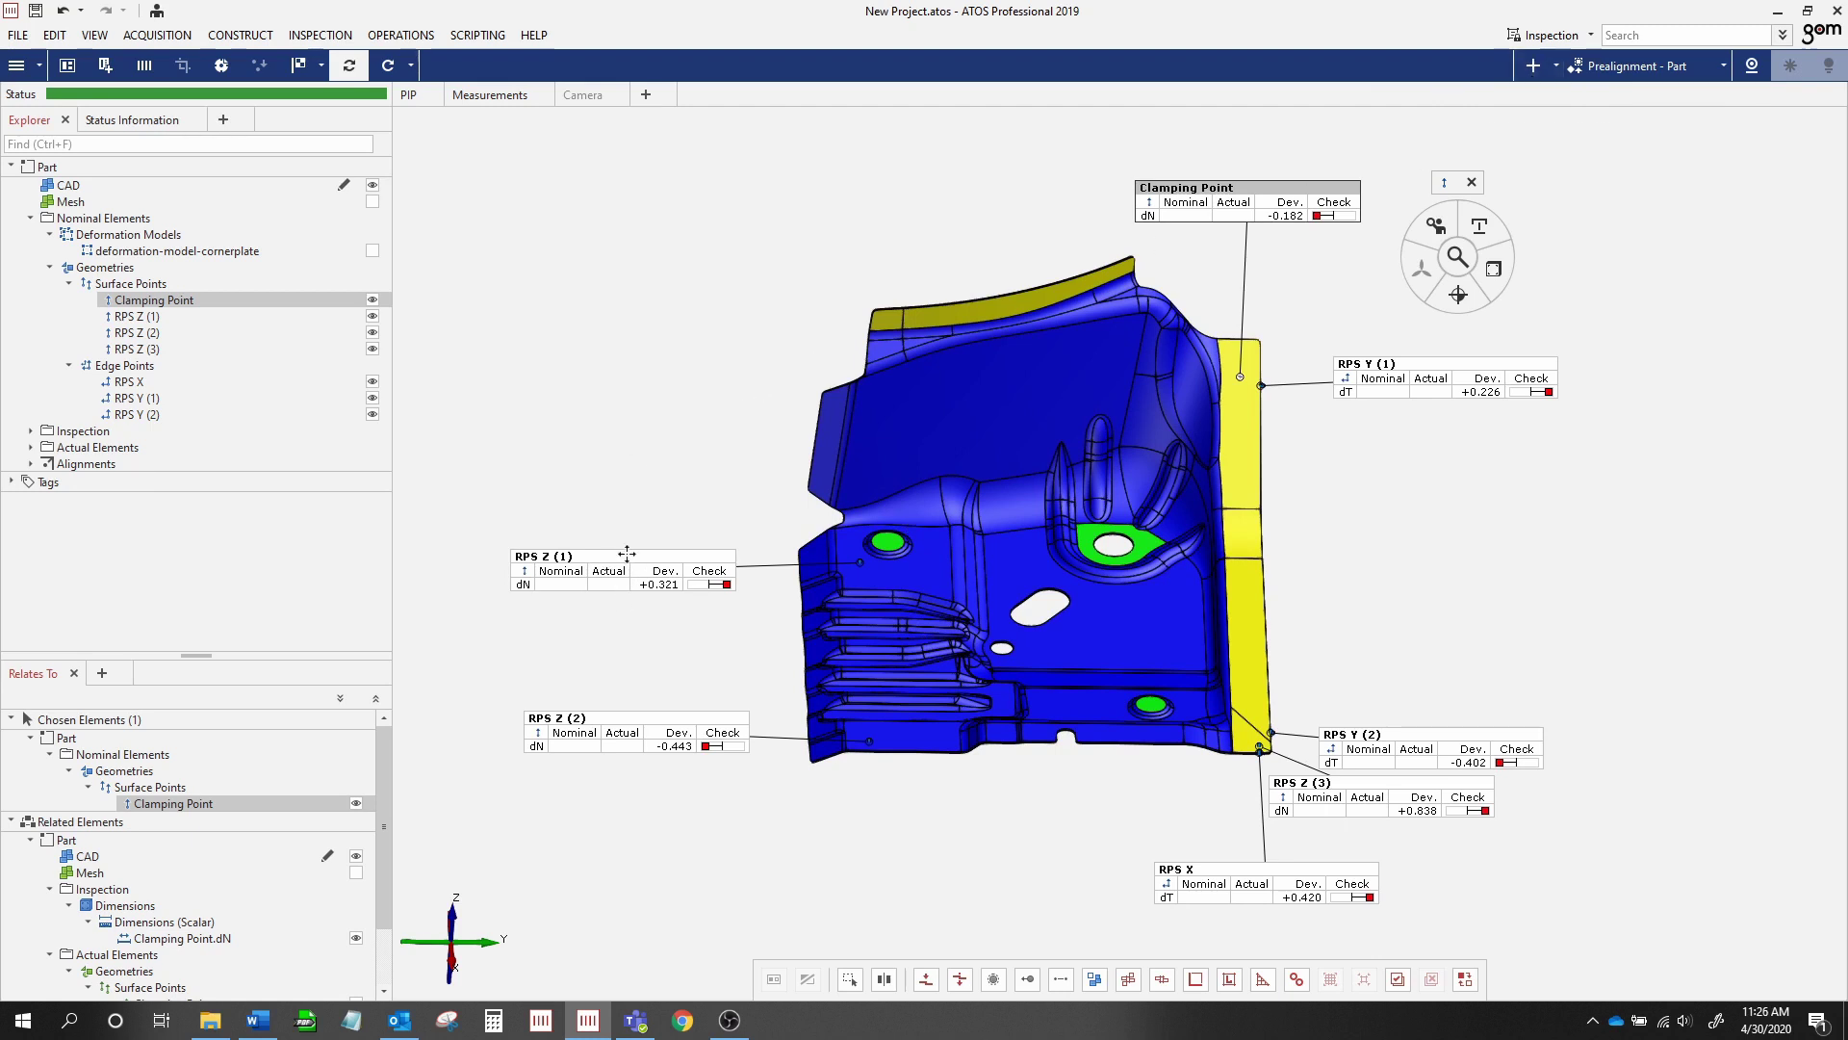
{"action": "left_click", "coordinate": [626, 559]}
{"action": "left_click", "coordinate": [663, 724], "text": "ctrl"}
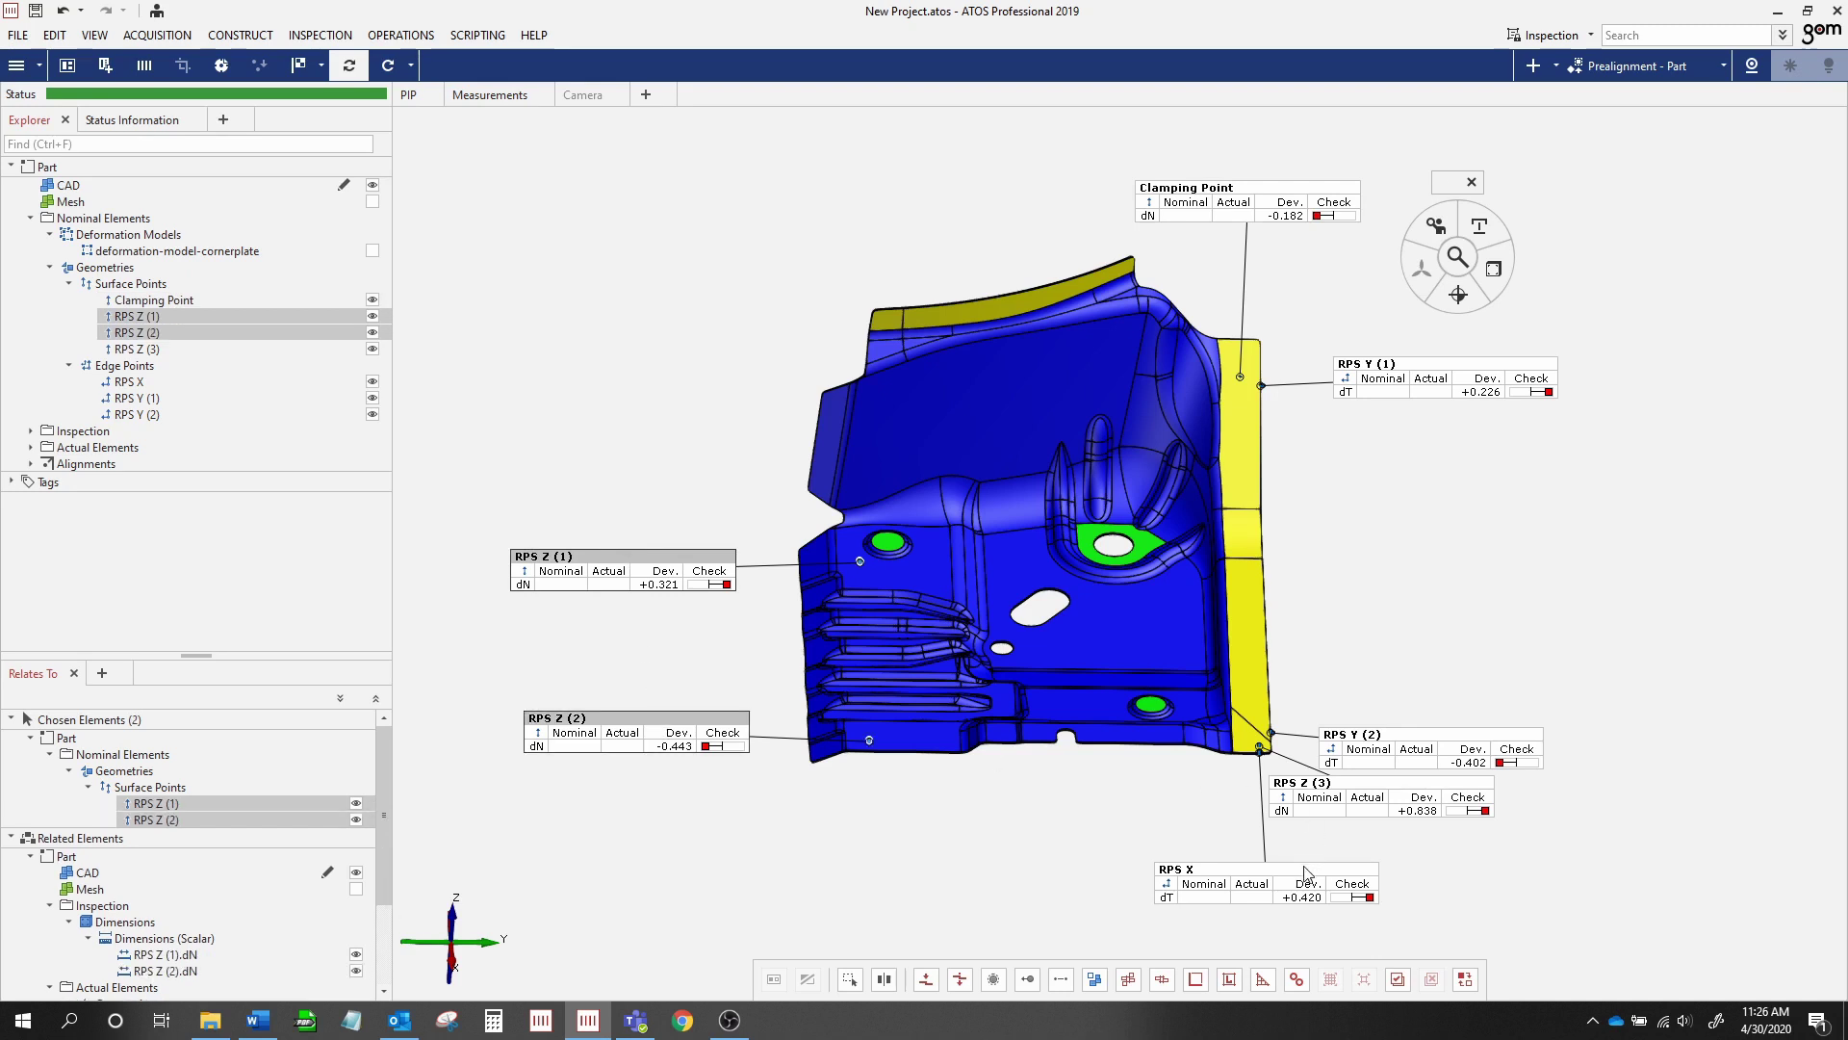
{"action": "left_click", "coordinate": [1304, 871], "text": "ctrl"}
{"action": "left_click", "coordinate": [1374, 788], "text": "ctrl"}
{"action": "left_click", "coordinate": [1393, 752], "text": "ctrl"}
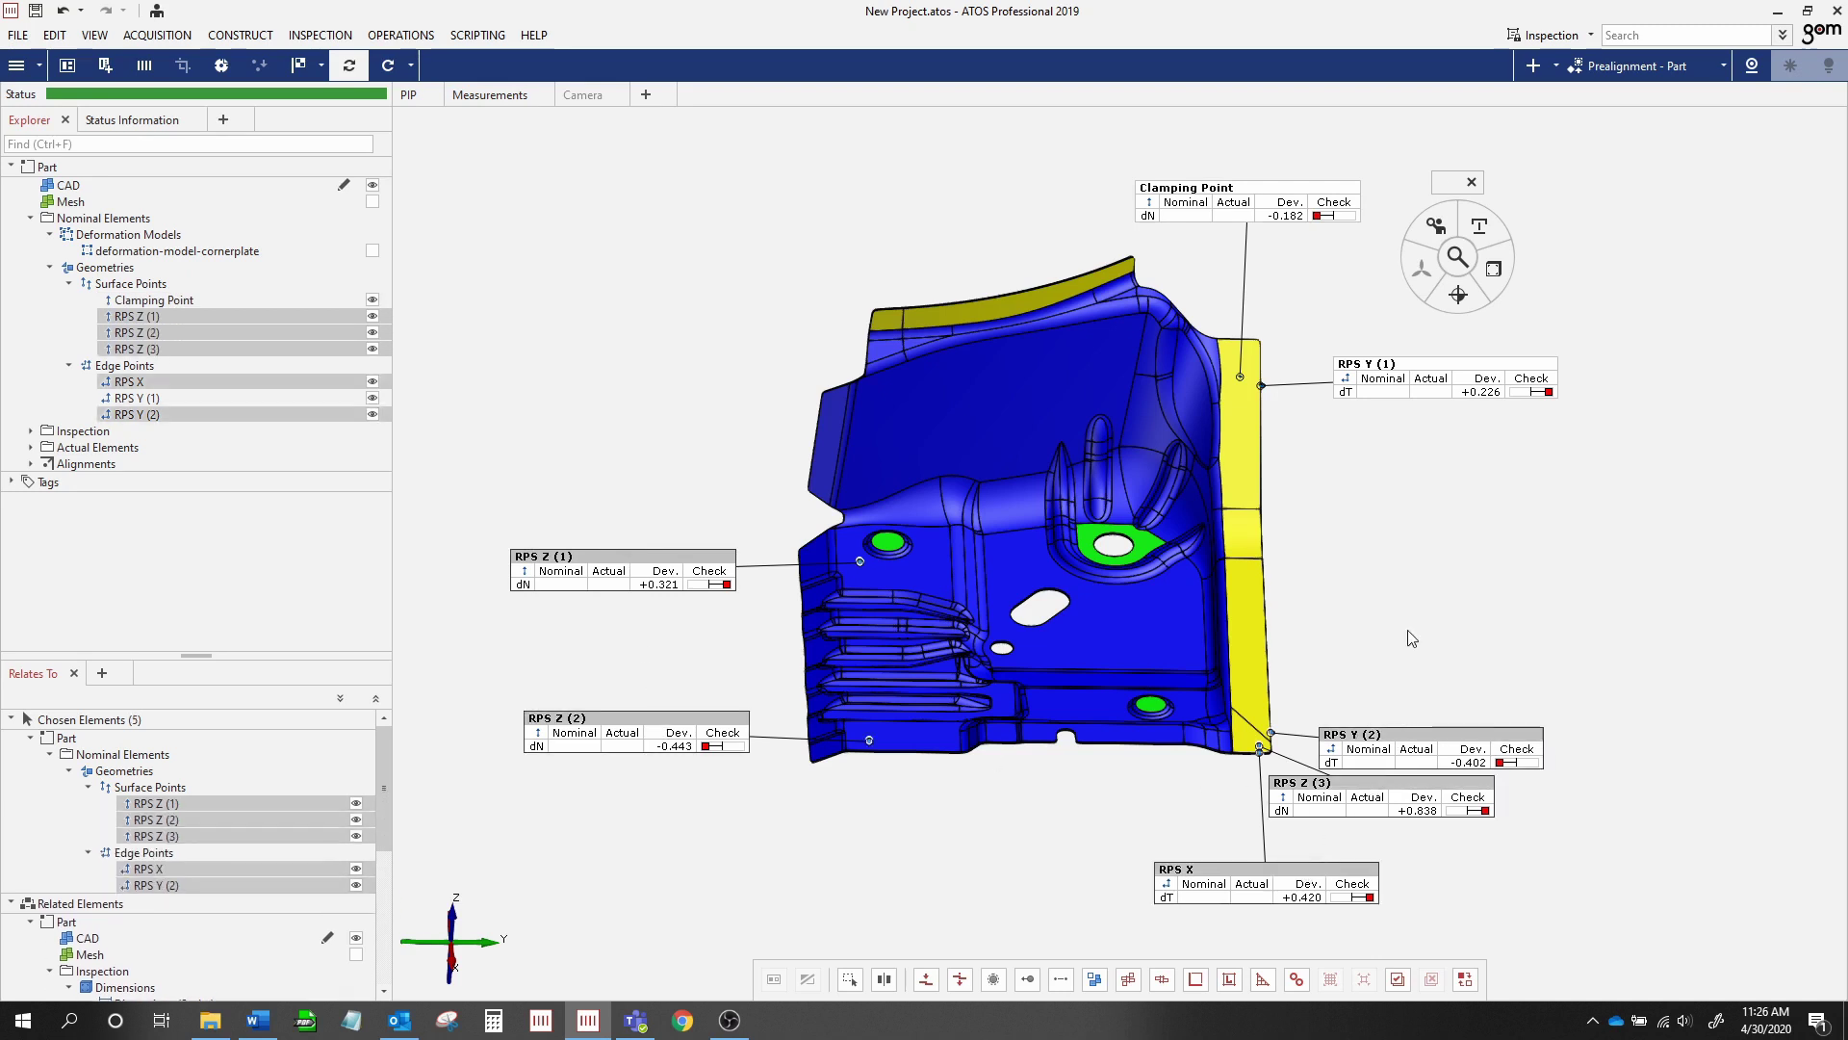
{"action": "left_click", "coordinate": [1444, 371], "text": "ctrl"}
{"action": "left_click", "coordinate": [1534, 65]}
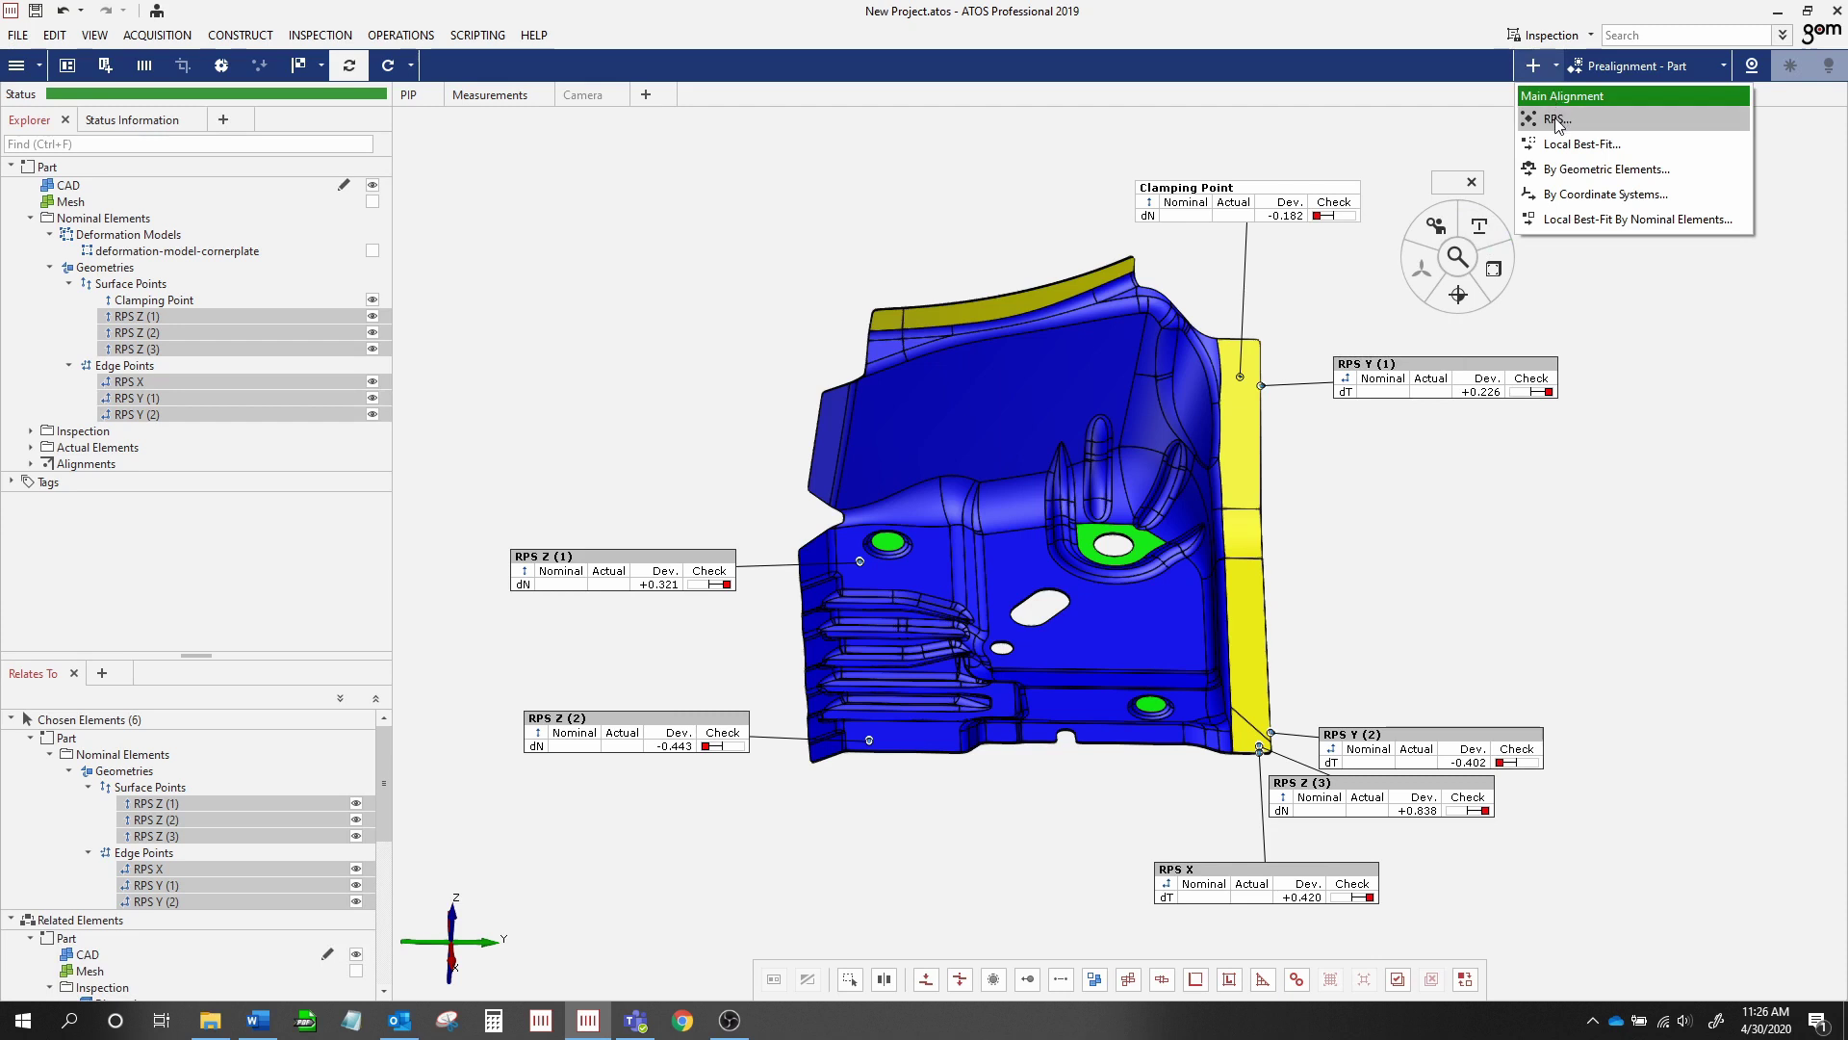
{"action": "left_click", "coordinate": [1556, 119]}
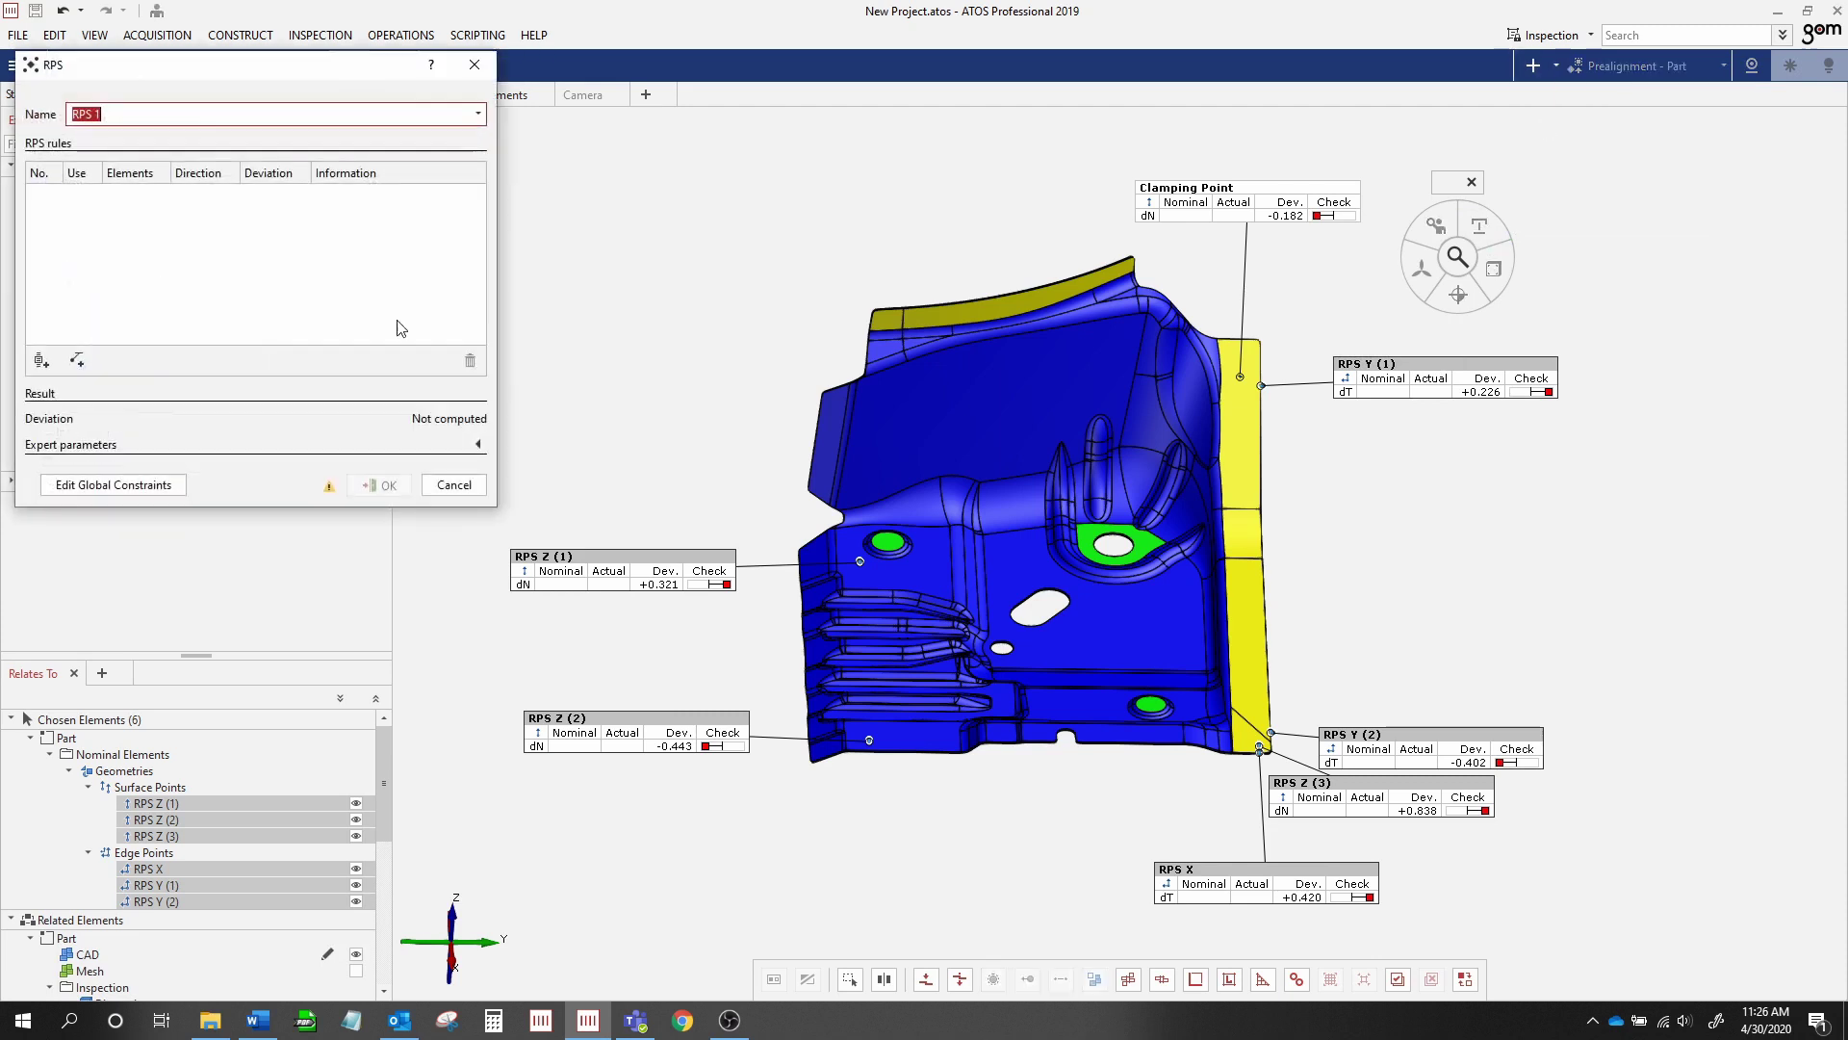
{"action": "left_click", "coordinate": [41, 363]}
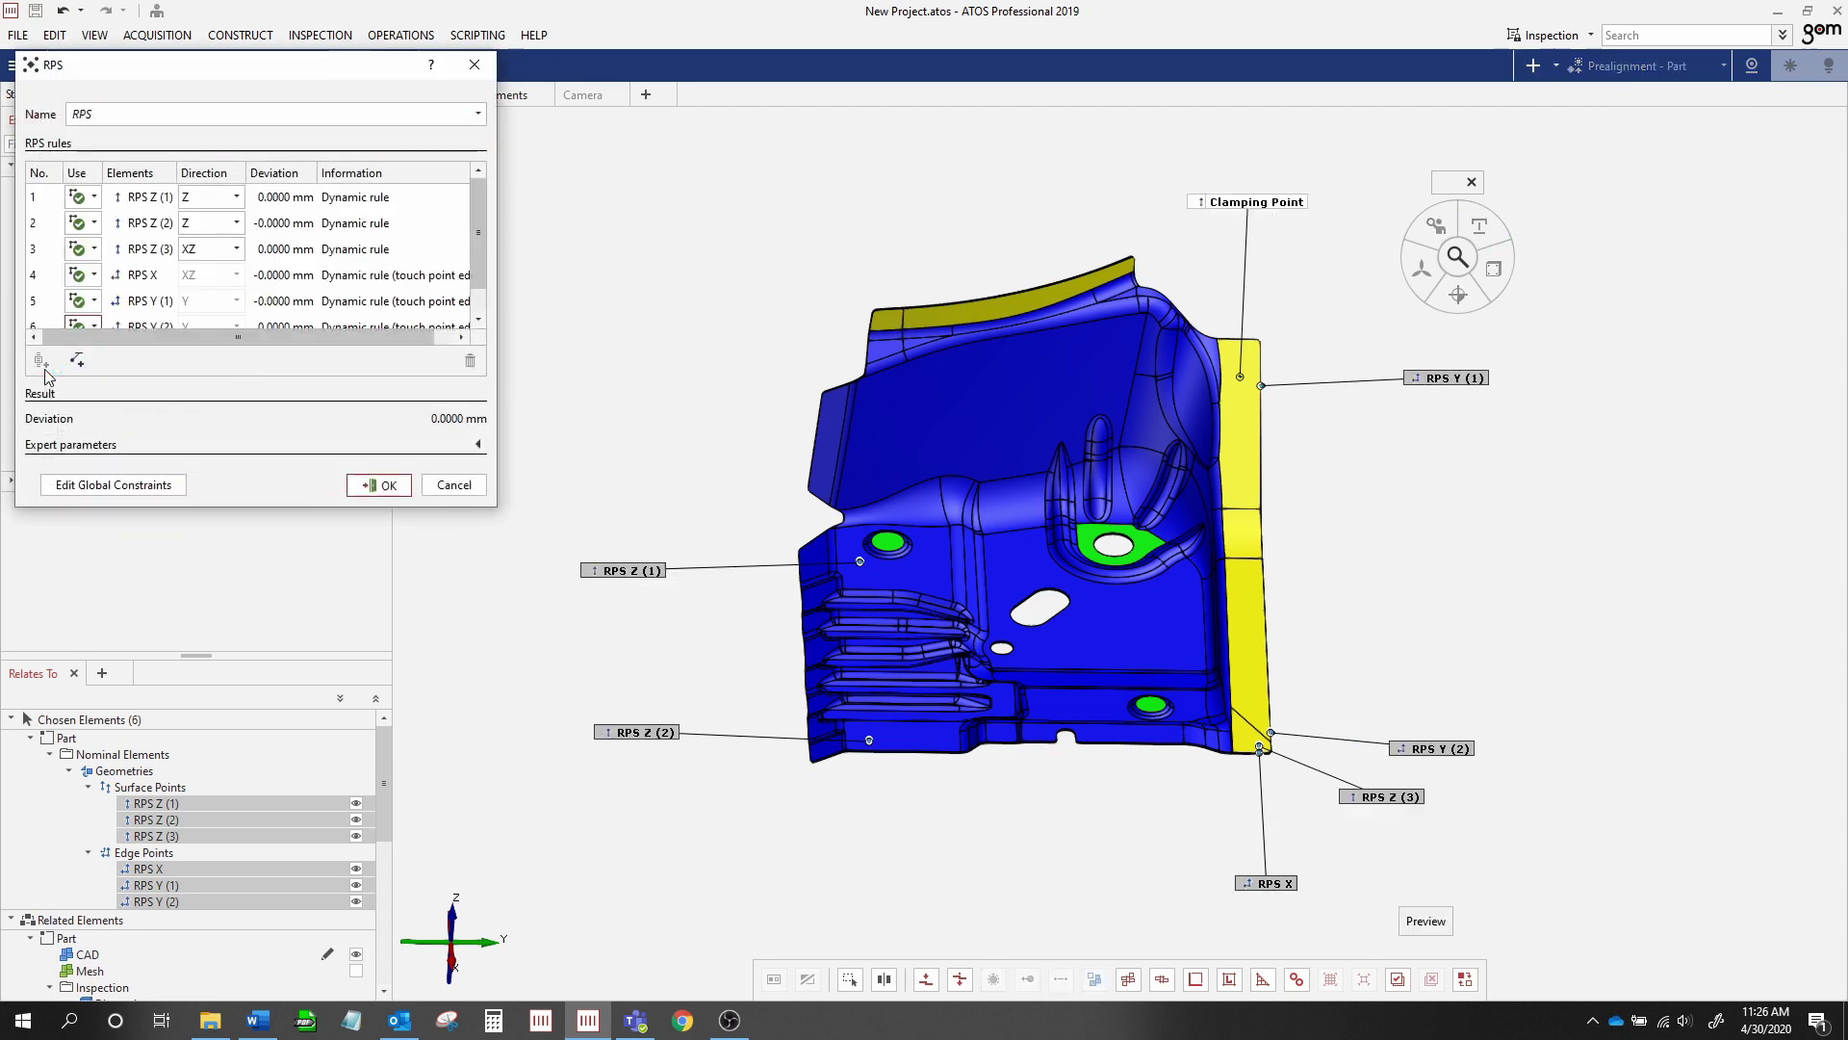
Restrict the RPS Z (3) rule to the Z direction and create the RPS alignment
{"action": "left_click", "coordinate": [236, 250]}
{"action": "left_click", "coordinate": [193, 352]}
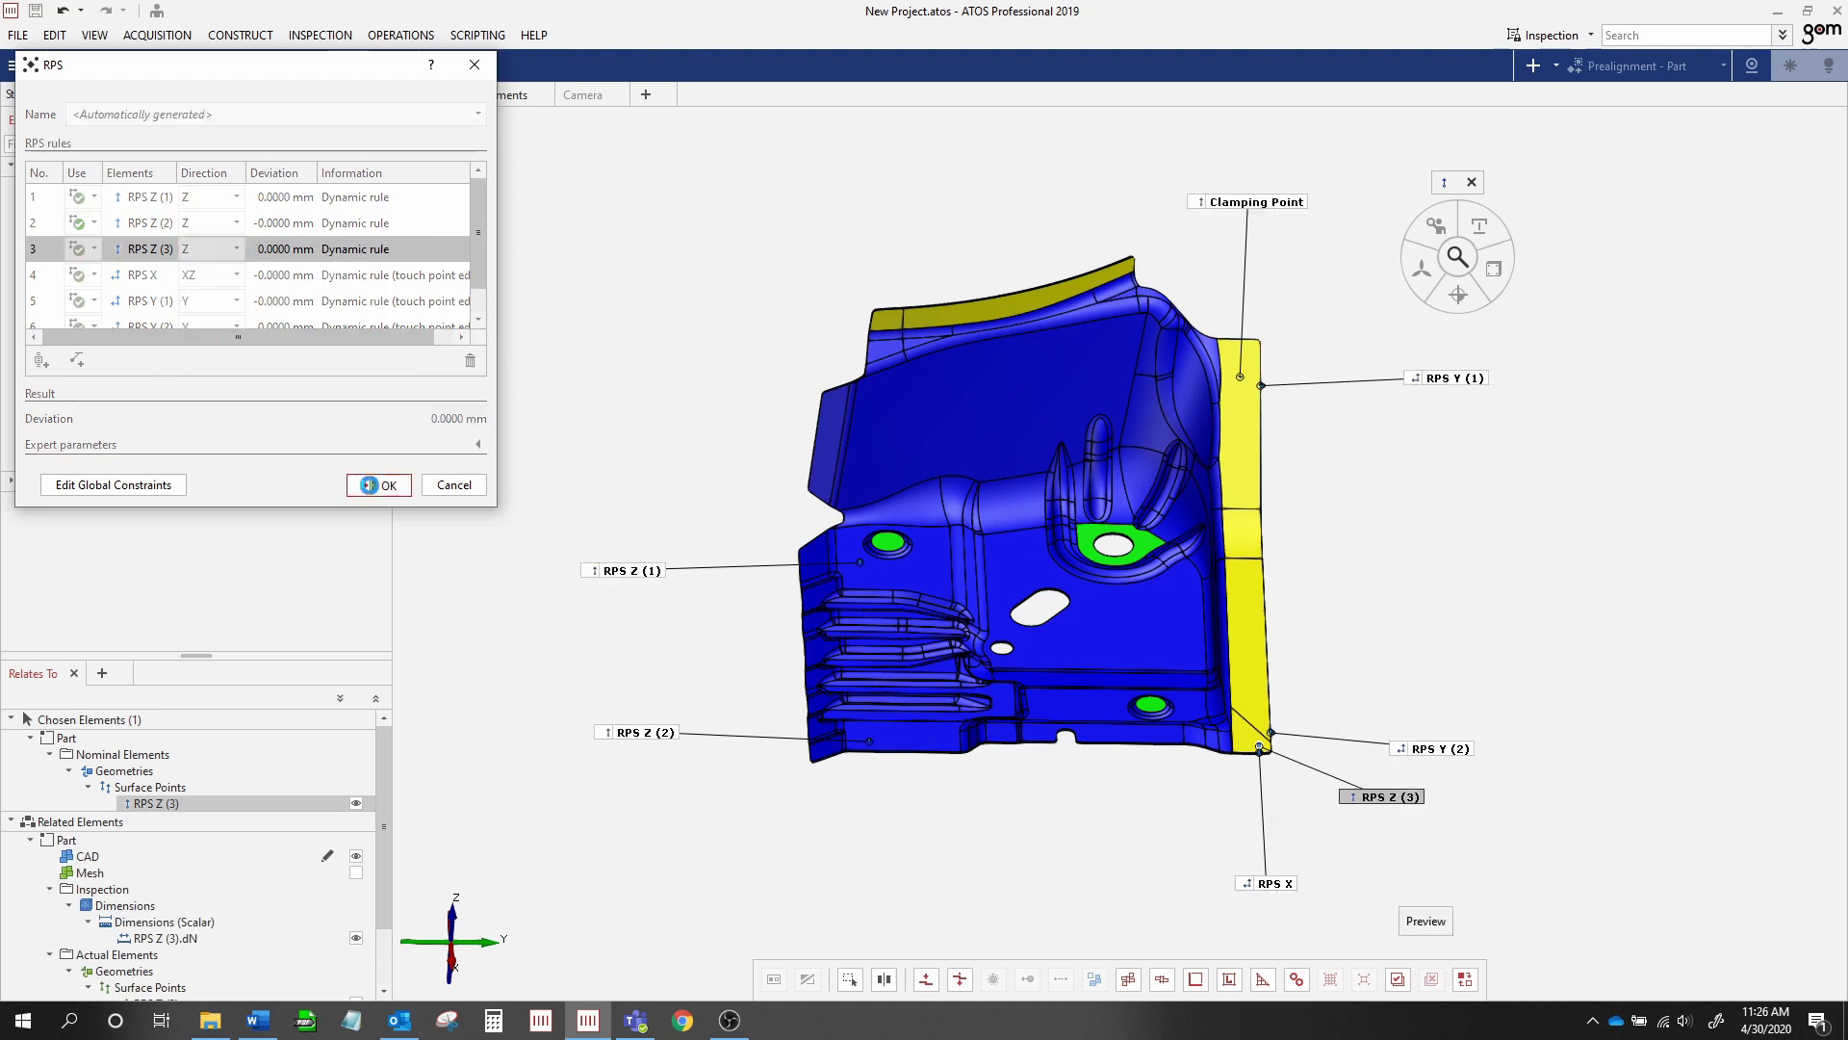
{"action": "left_click", "coordinate": [378, 485]}
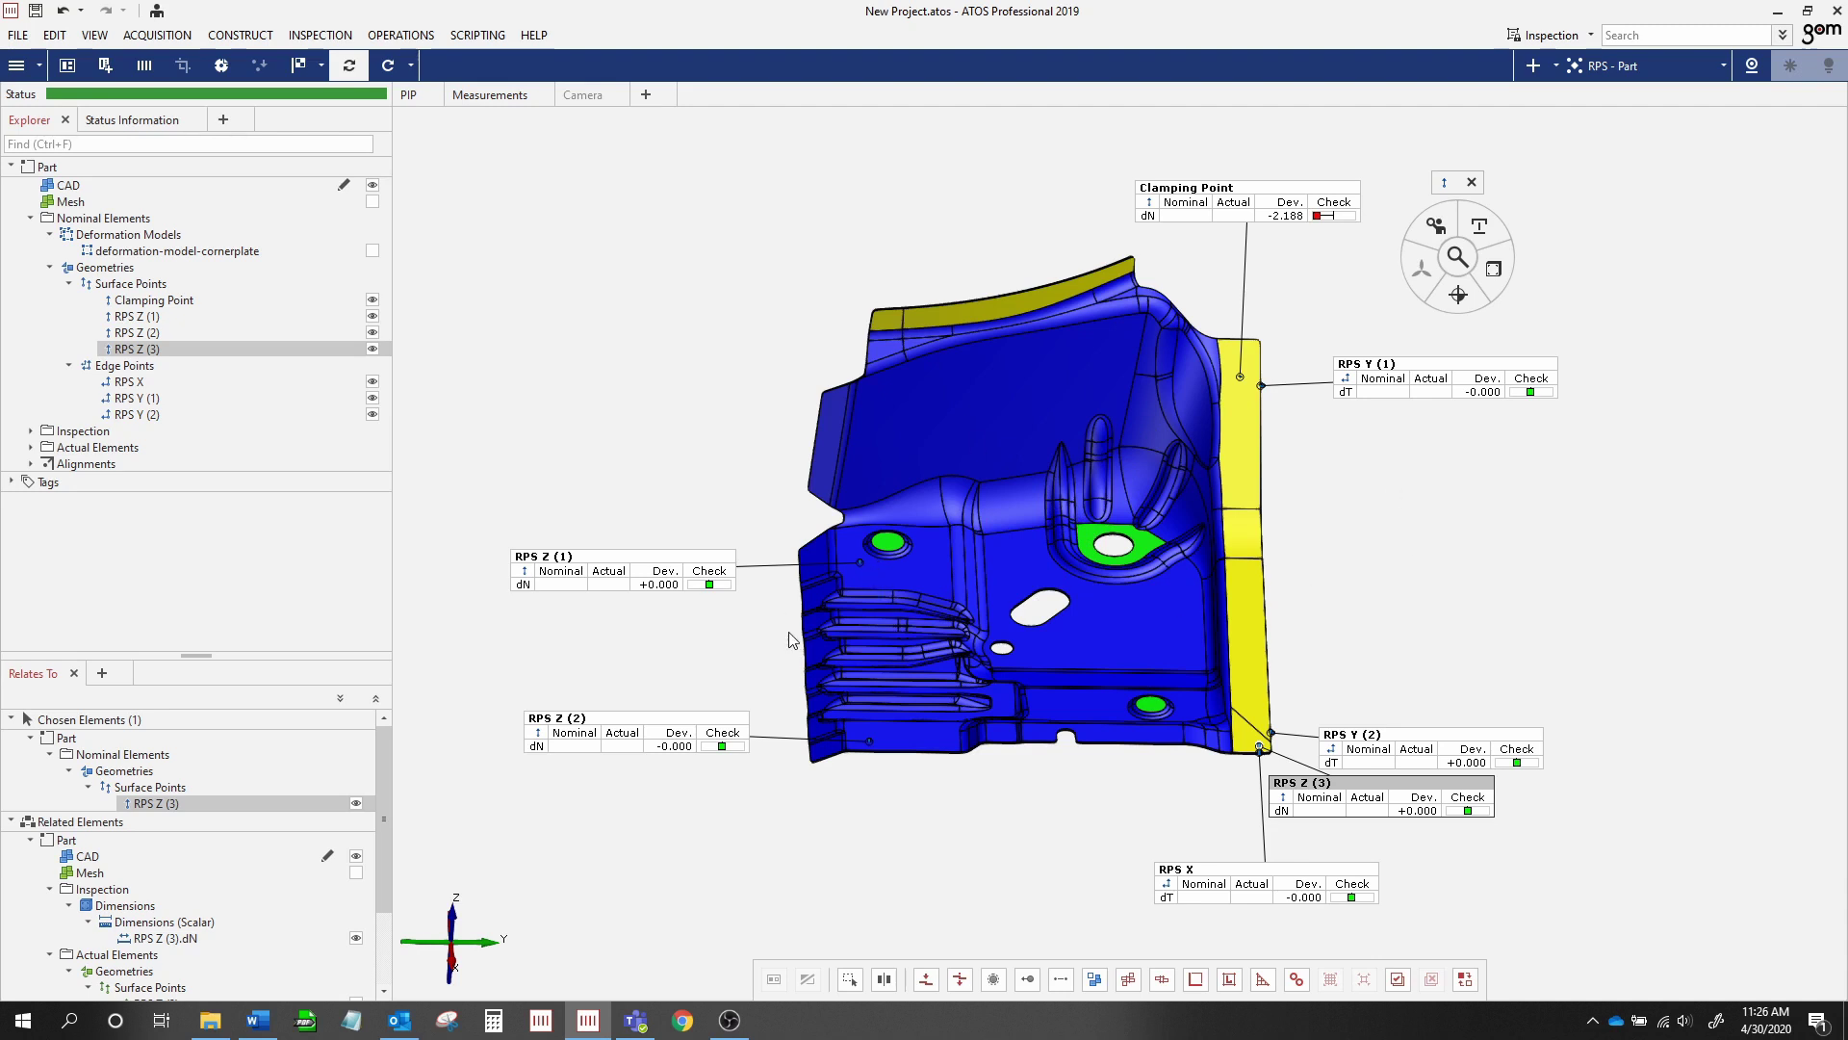
Create a surface comparison on the CAD in the Inspection workspace, with 30 mm maximum distance and 0.10 mm tolerance
{"action": "left_click_drag", "start_coordinate": [1068, 674], "coordinate": [1093, 634]}
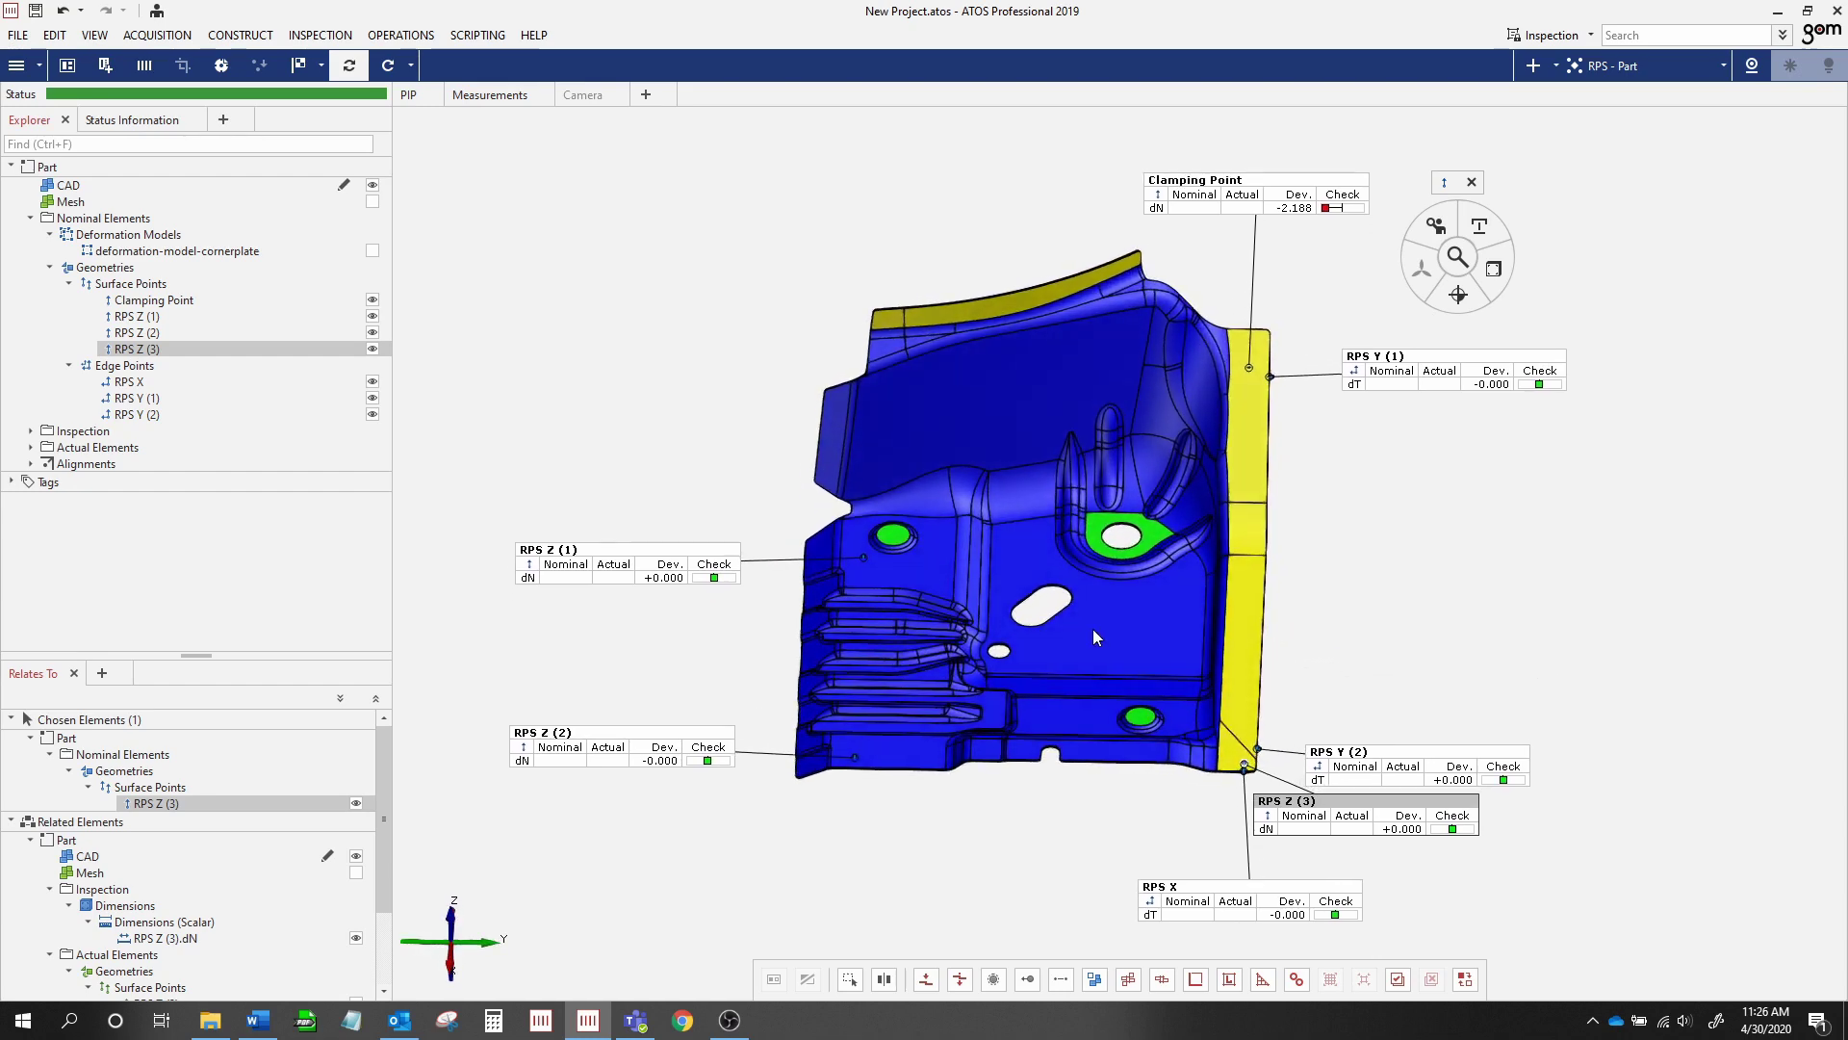
{"action": "left_click", "coordinate": [1094, 630]}
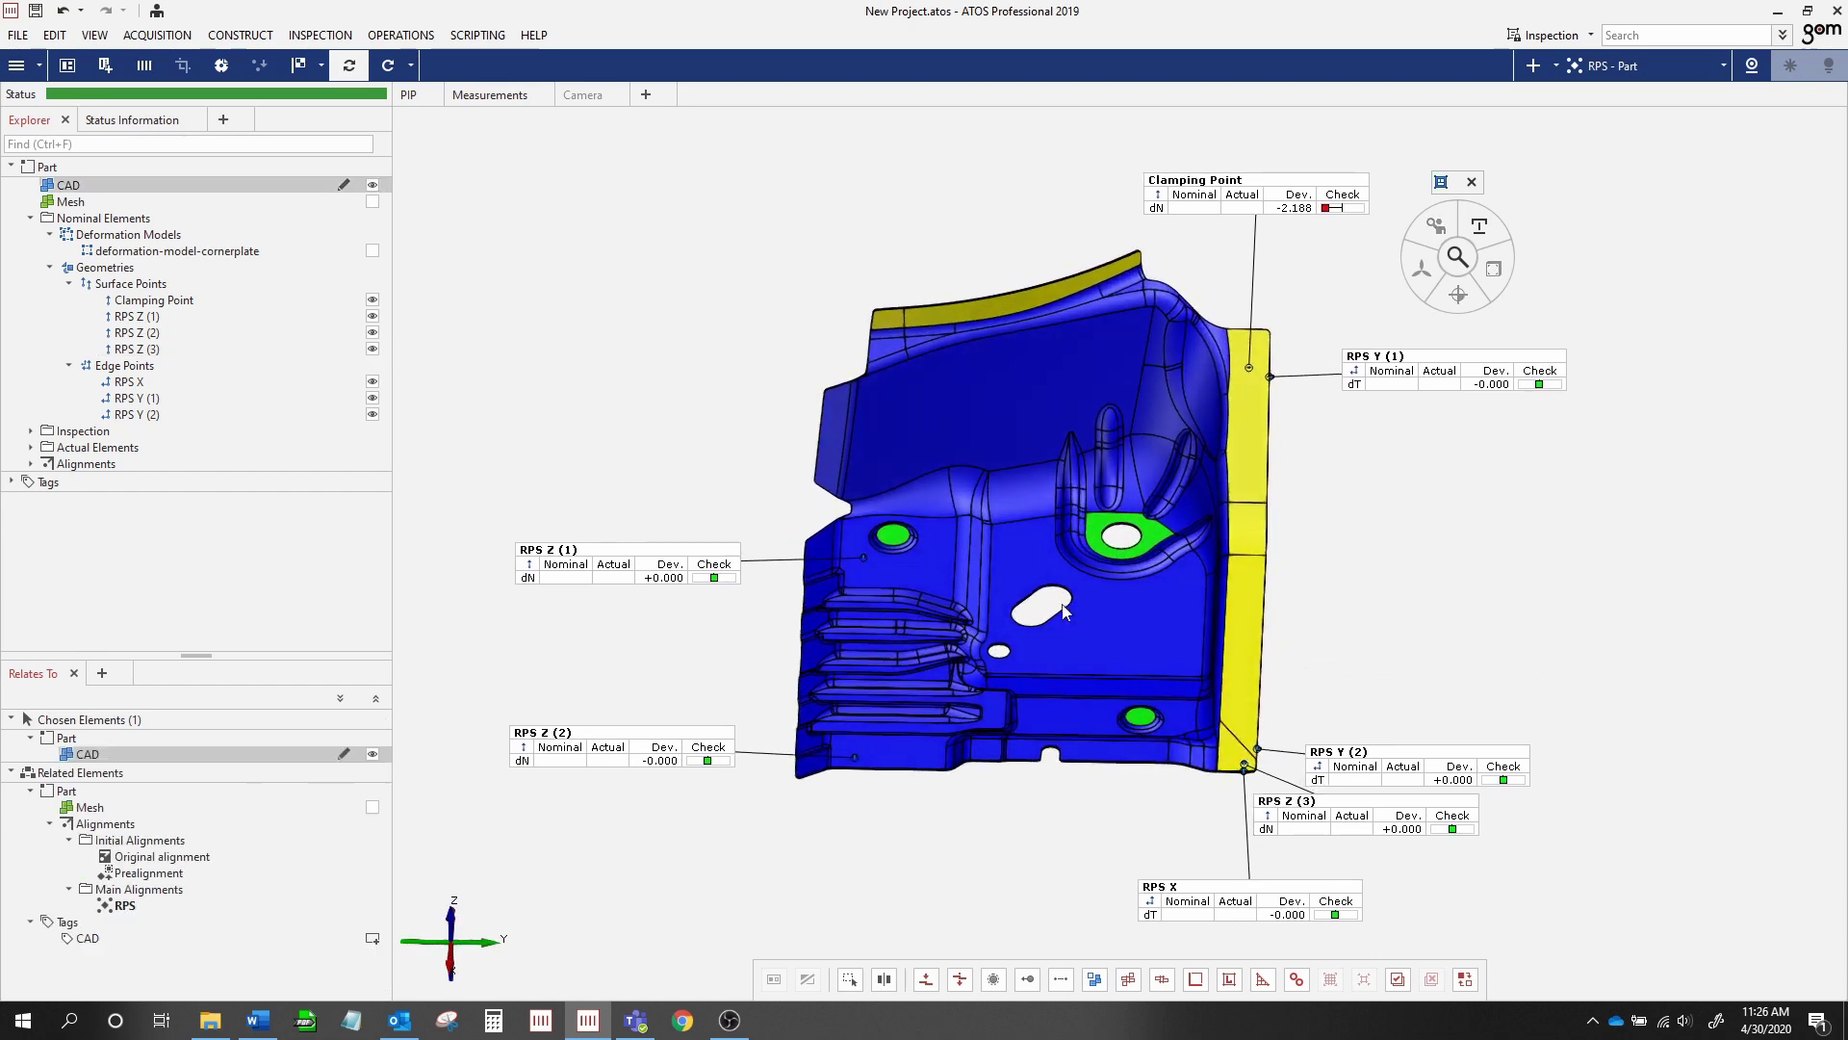
{"action": "left_click", "coordinate": [29, 72]}
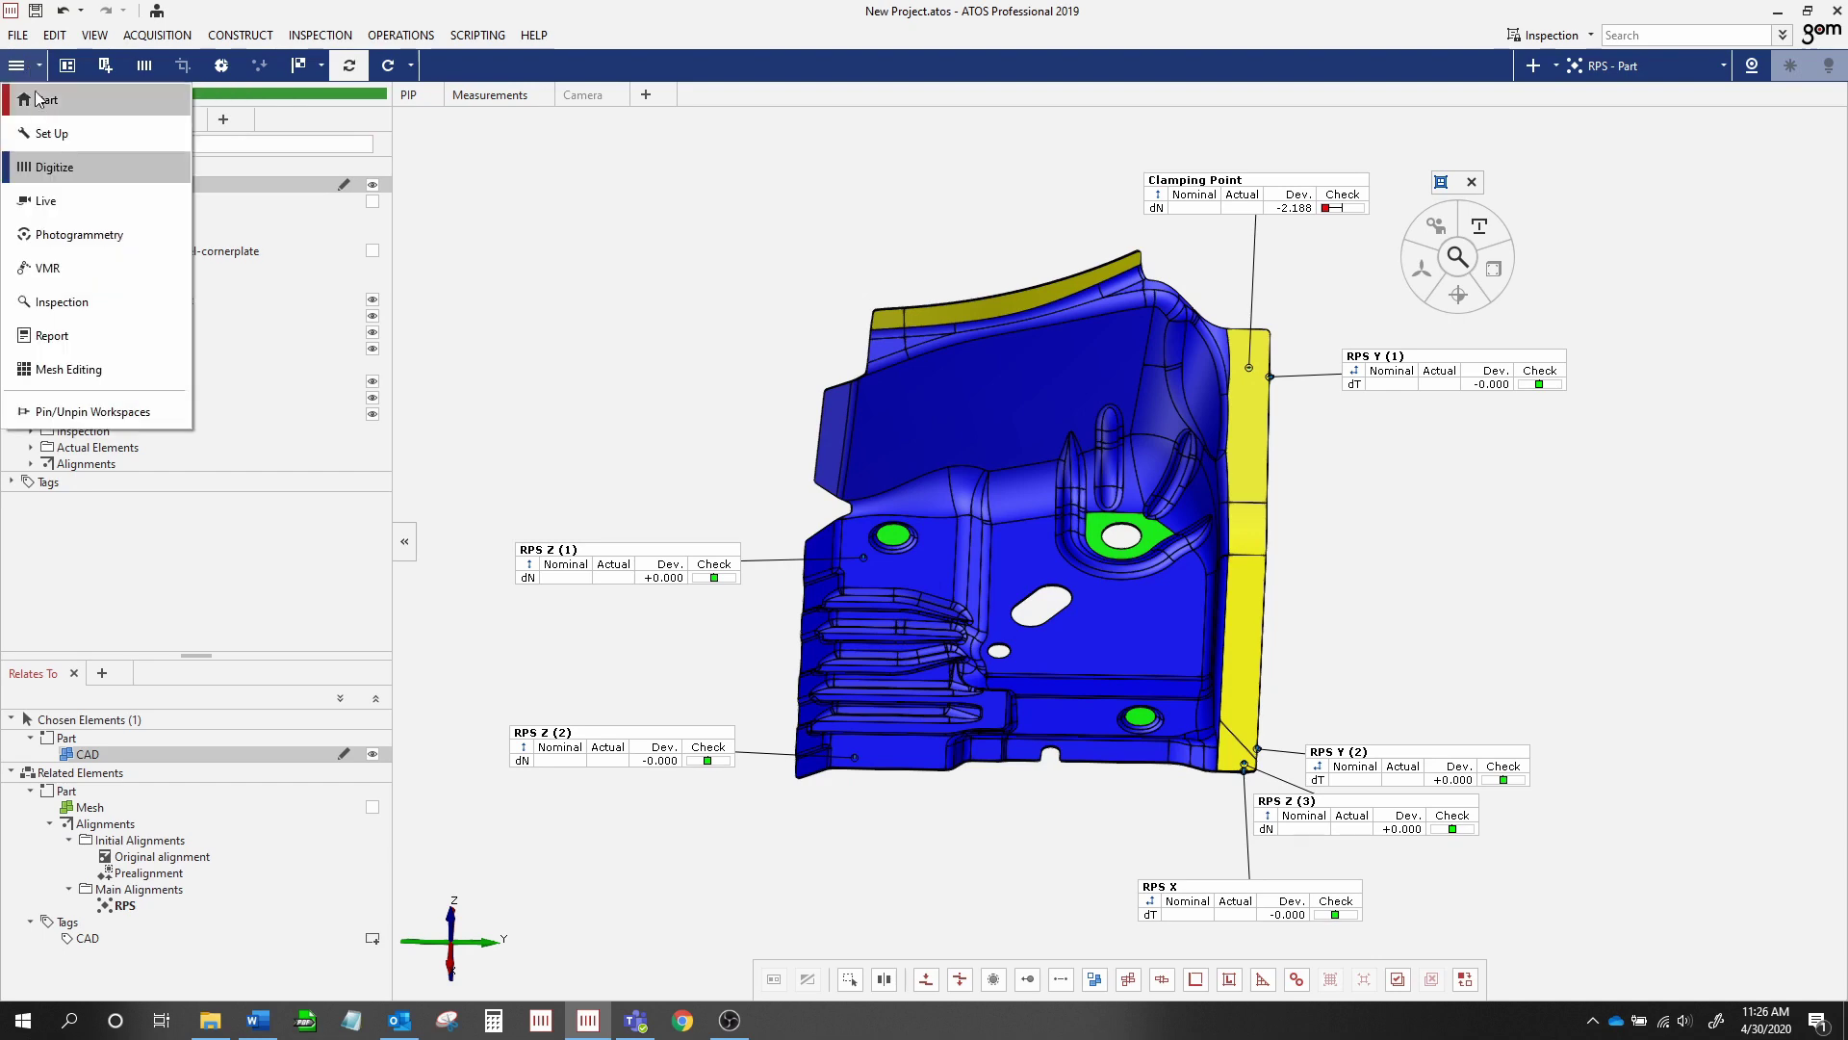
{"action": "left_click", "coordinate": [57, 298]}
{"action": "left_click", "coordinate": [70, 64]}
{"action": "left_click", "coordinate": [108, 104]}
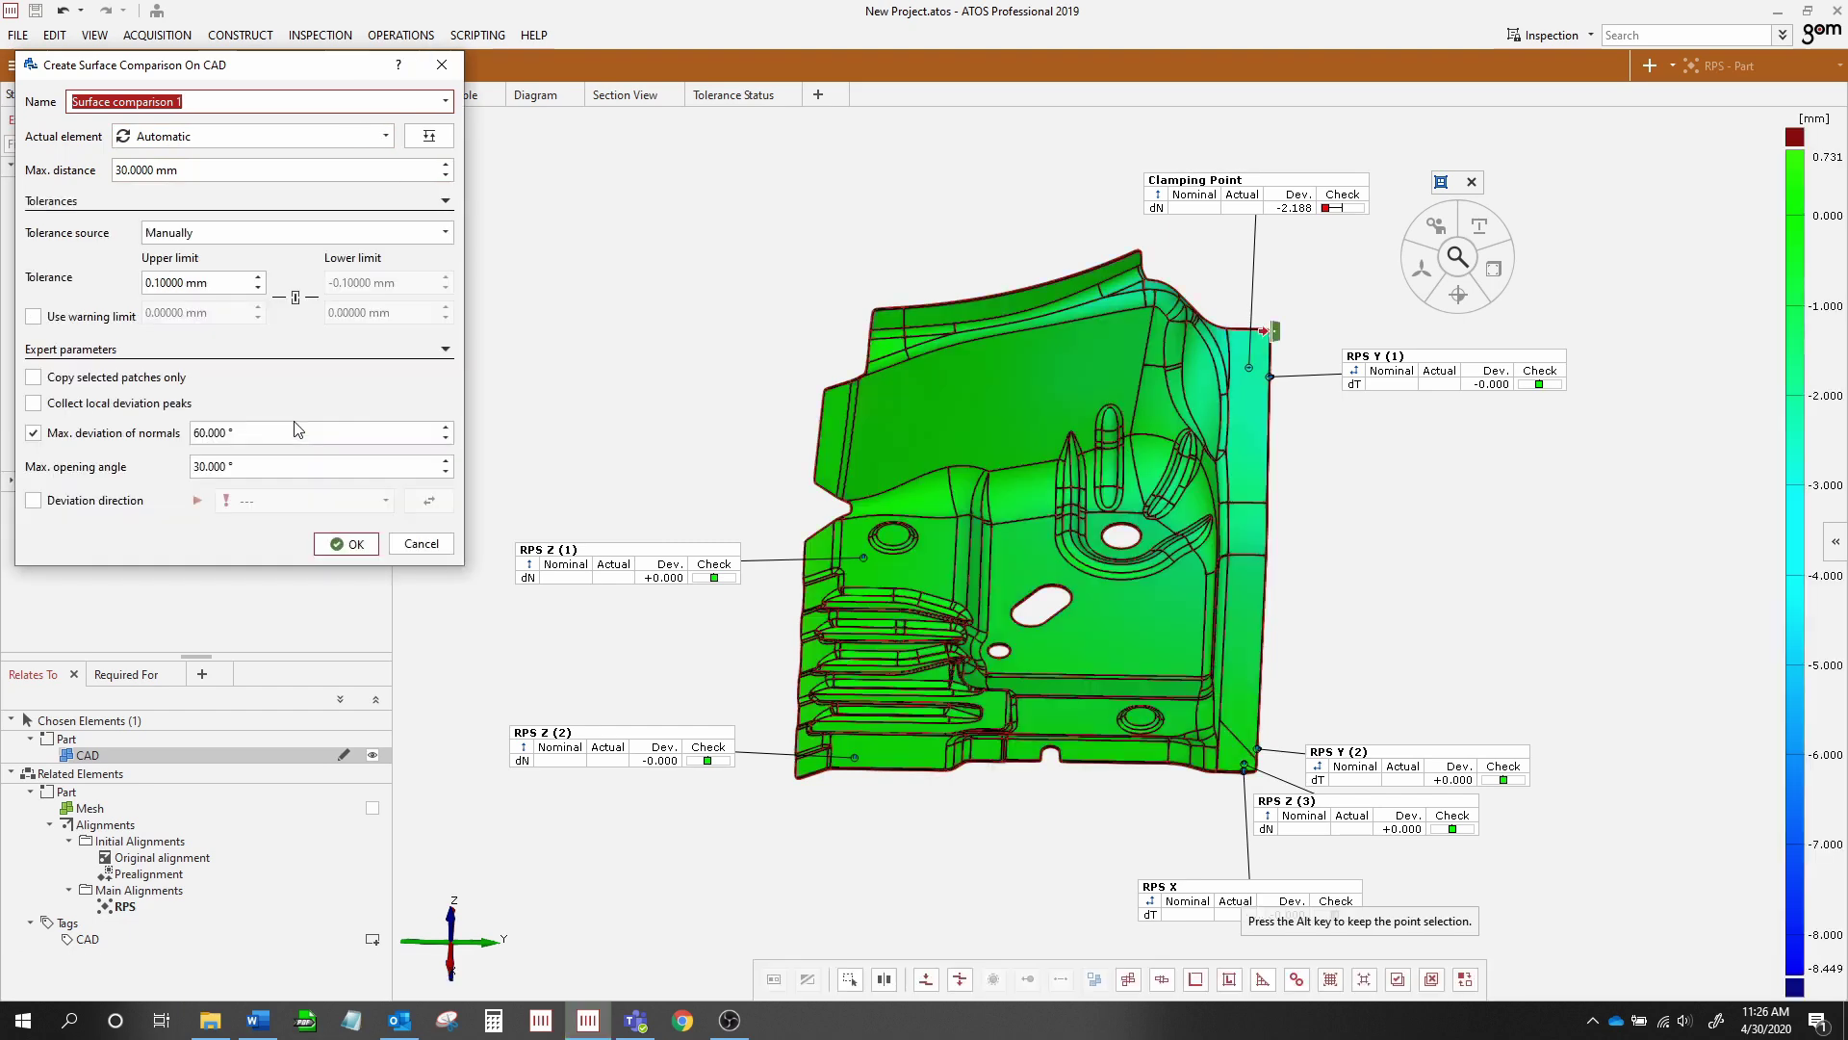
{"action": "left_click", "coordinate": [323, 541]}
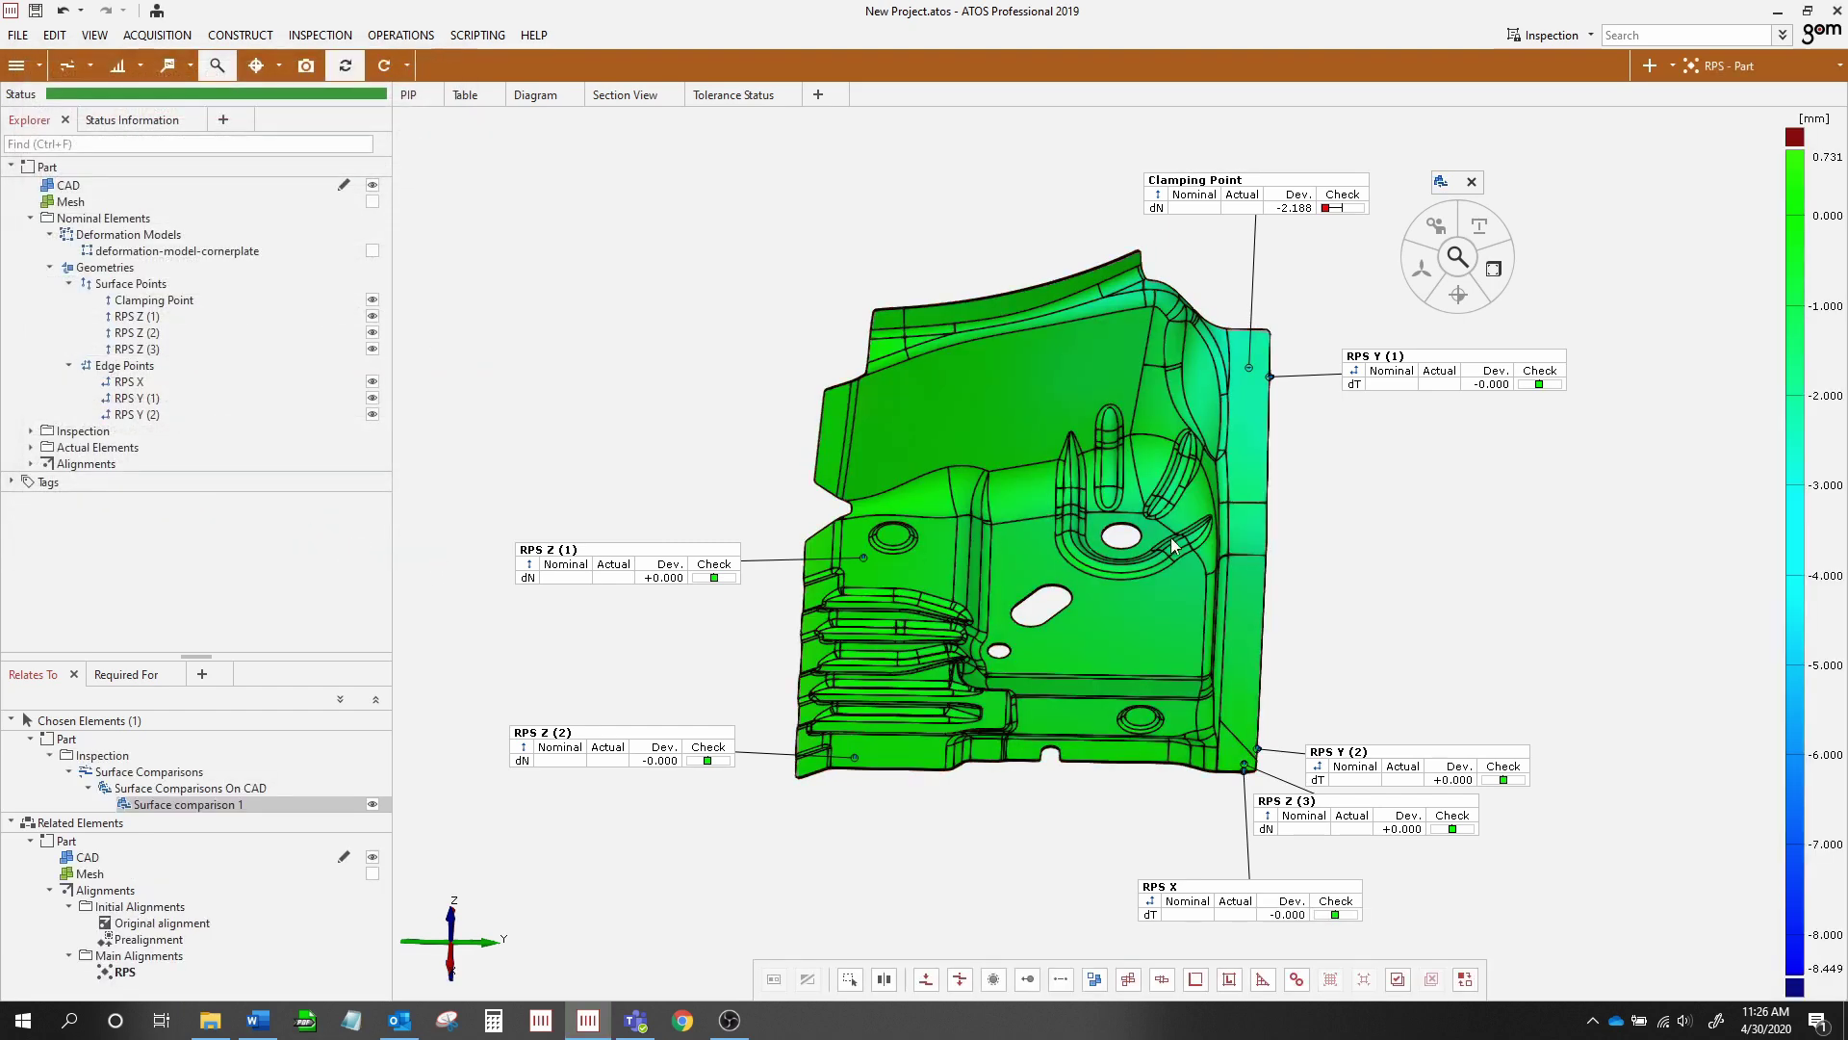
Set the upper limit of the deviation colour legend to 0.4 mm
{"action": "left_click_drag", "start_coordinate": [1146, 500], "coordinate": [1249, 467]}
{"action": "double_click", "coordinate": [1834, 154]}
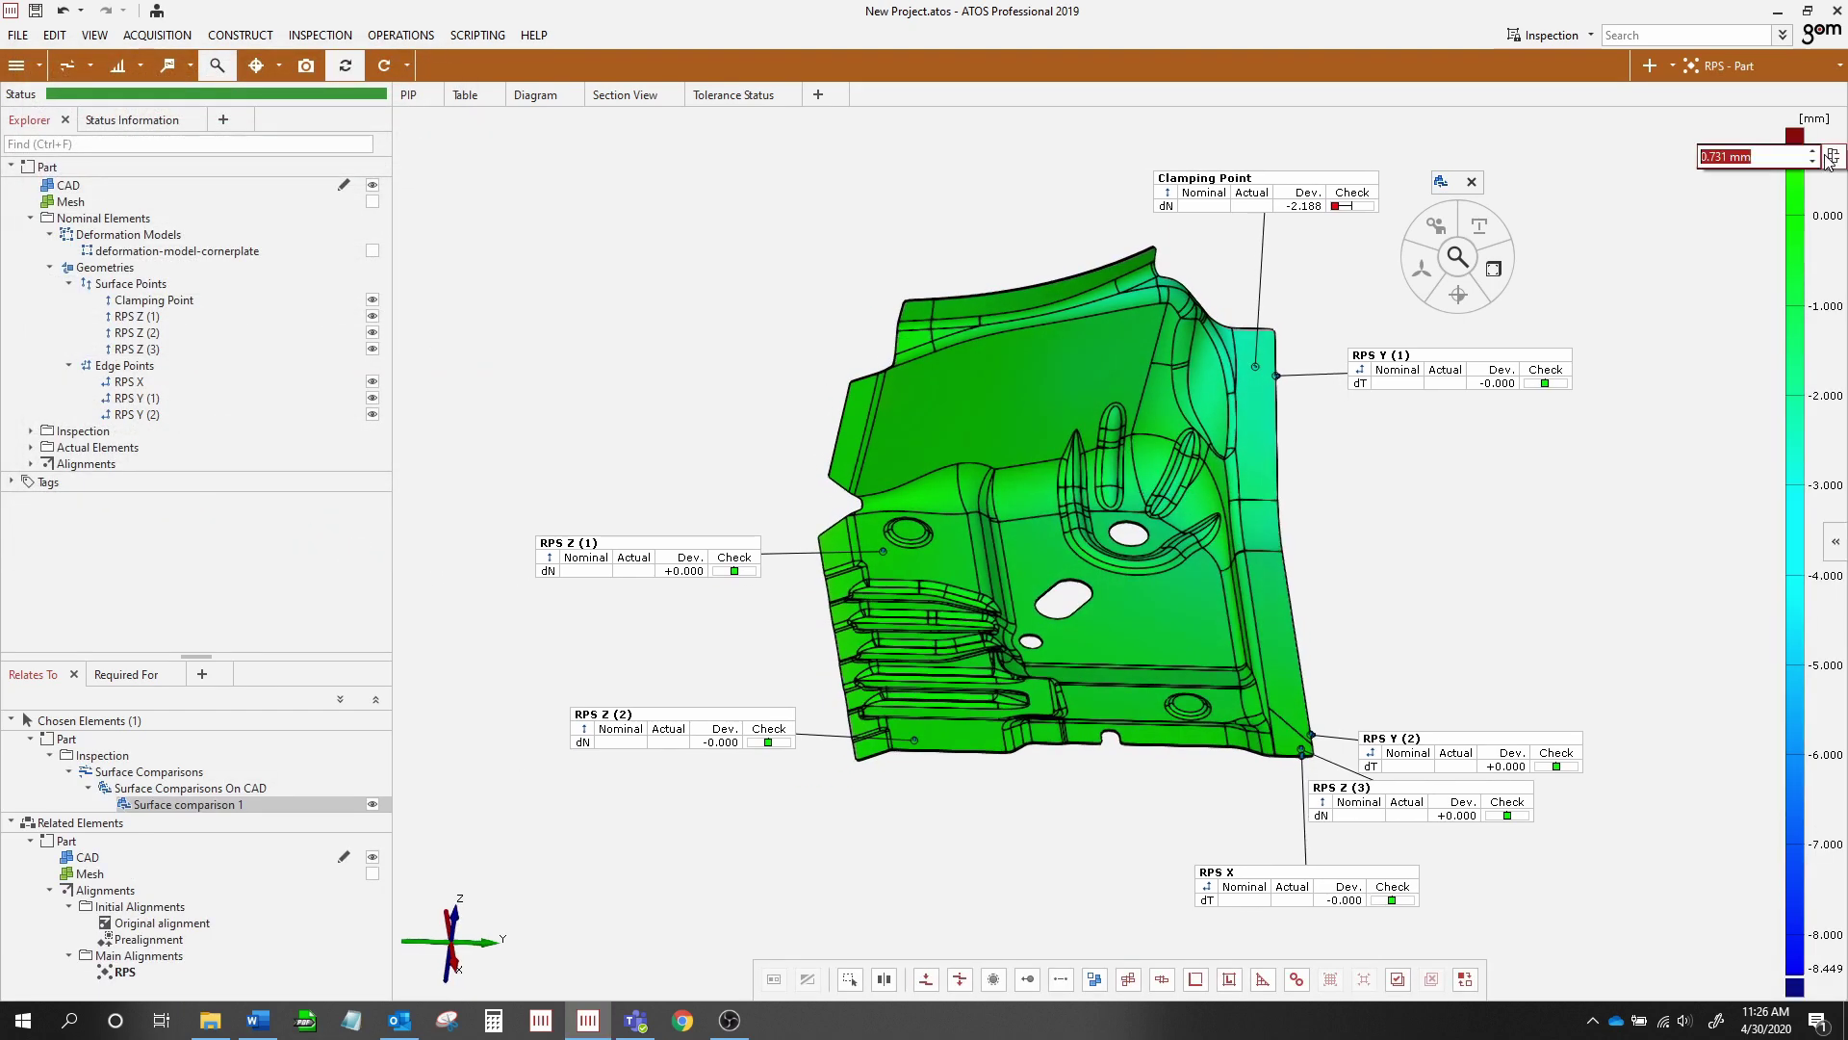
{"action": "type", "text": ".4"}
{"action": "left_click", "coordinate": [1731, 269]}
{"action": "left_click_drag", "start_coordinate": [1726, 277], "coordinate": [1580, 441]}
{"action": "right_click_drag", "start_coordinate": [1313, 549], "coordinate": [1201, 533]}
{"action": "left_click_drag", "start_coordinate": [1201, 533], "coordinate": [1059, 558]}
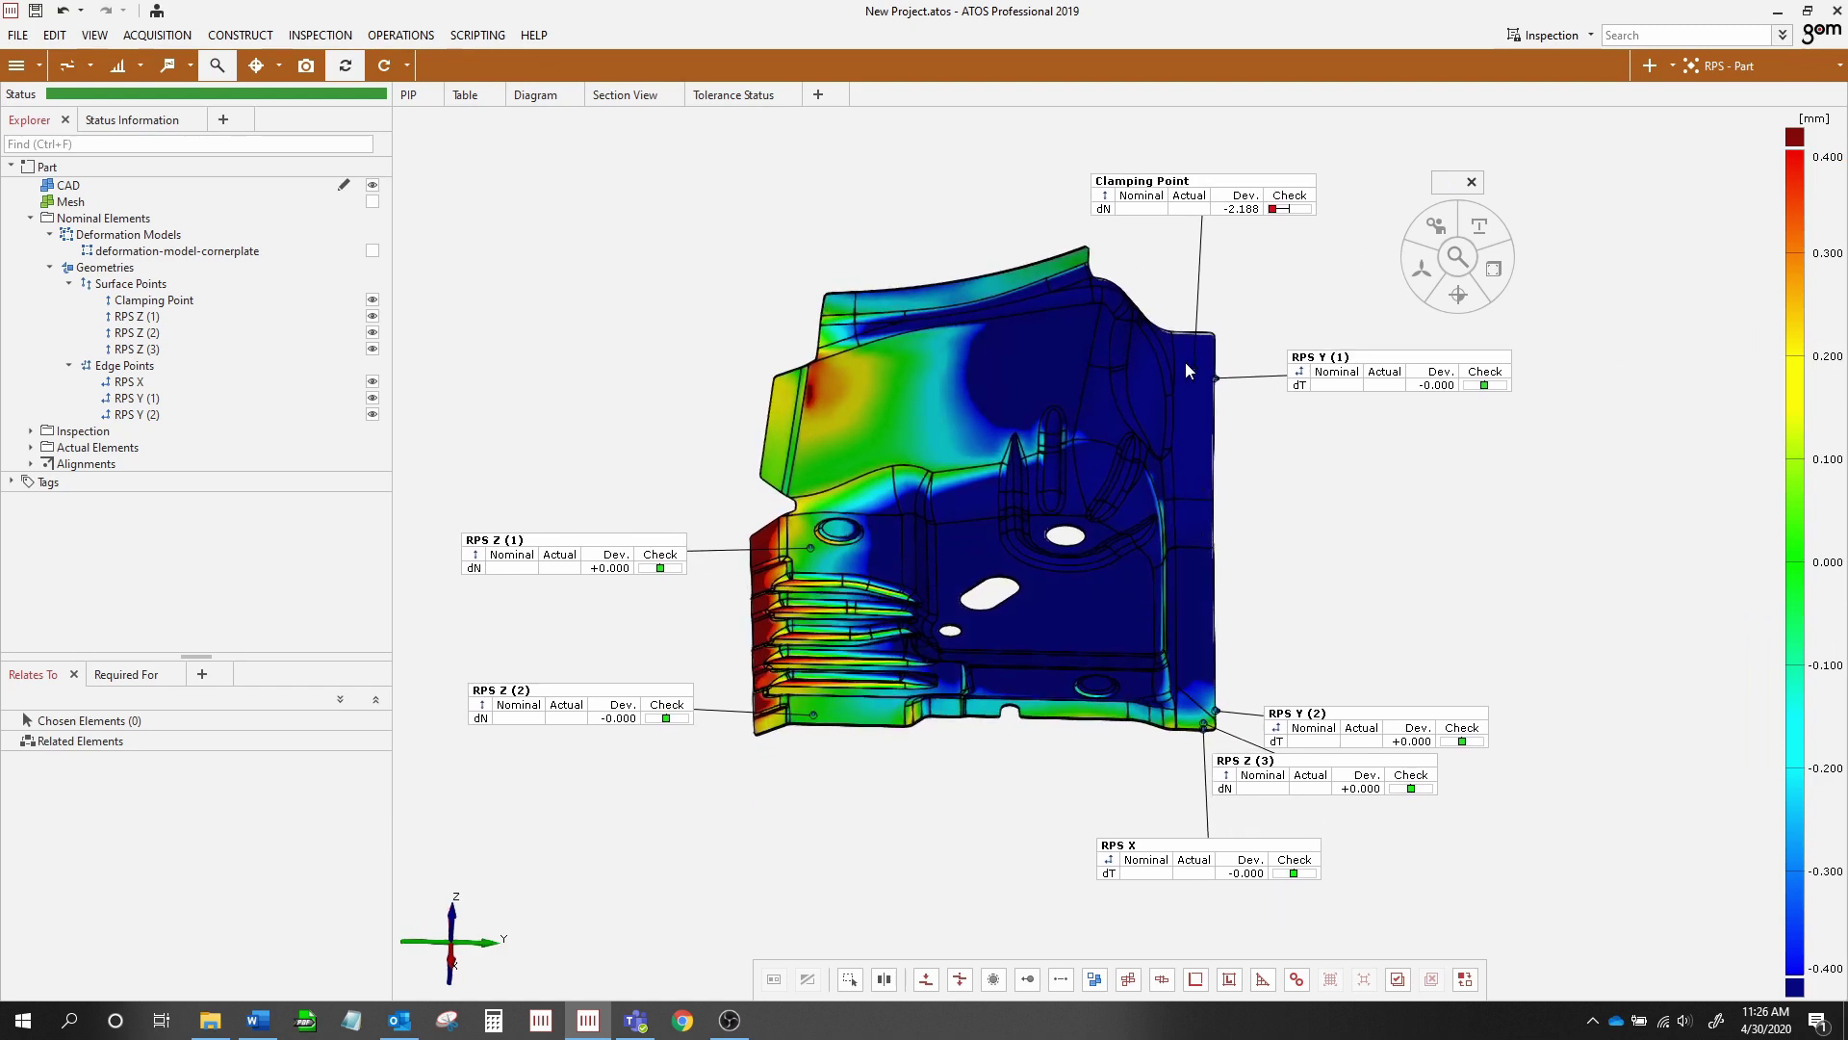
{"action": "left_click_drag", "start_coordinate": [1238, 189], "coordinate": [1236, 165]}
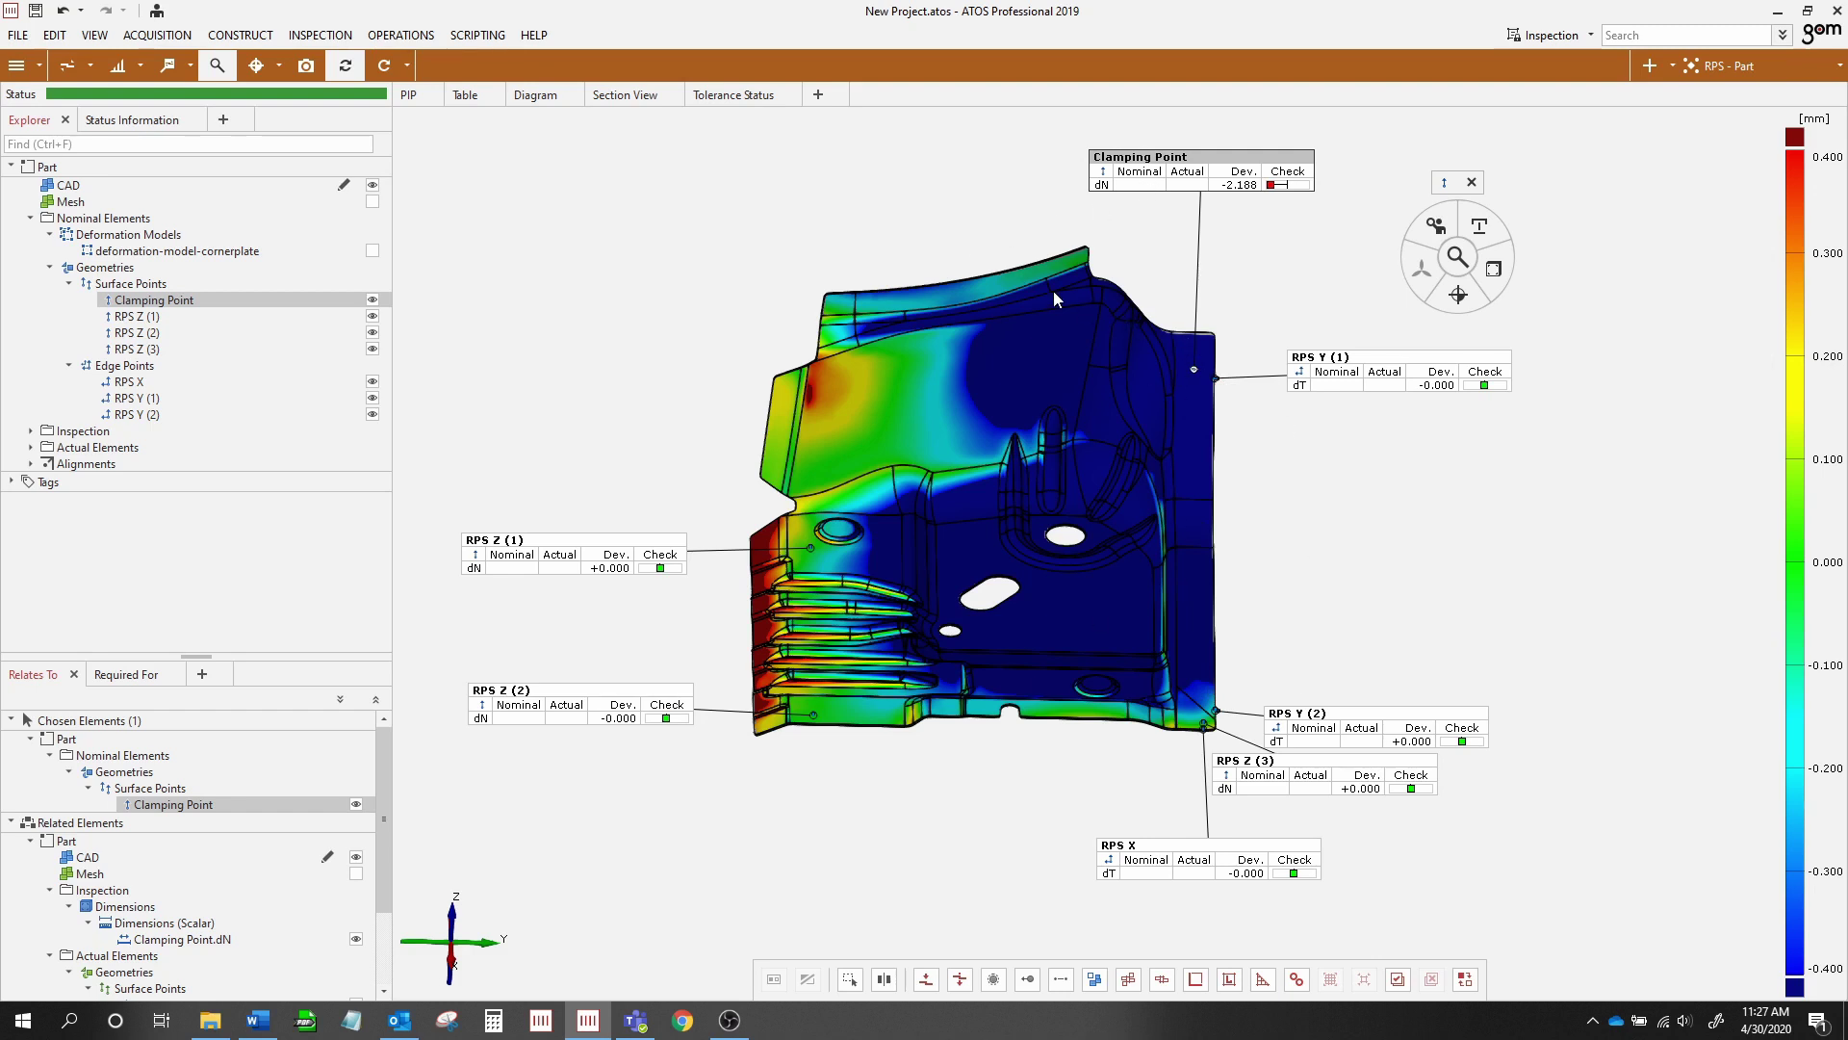
{"action": "left_click_drag", "start_coordinate": [1101, 246], "coordinate": [1080, 279]}
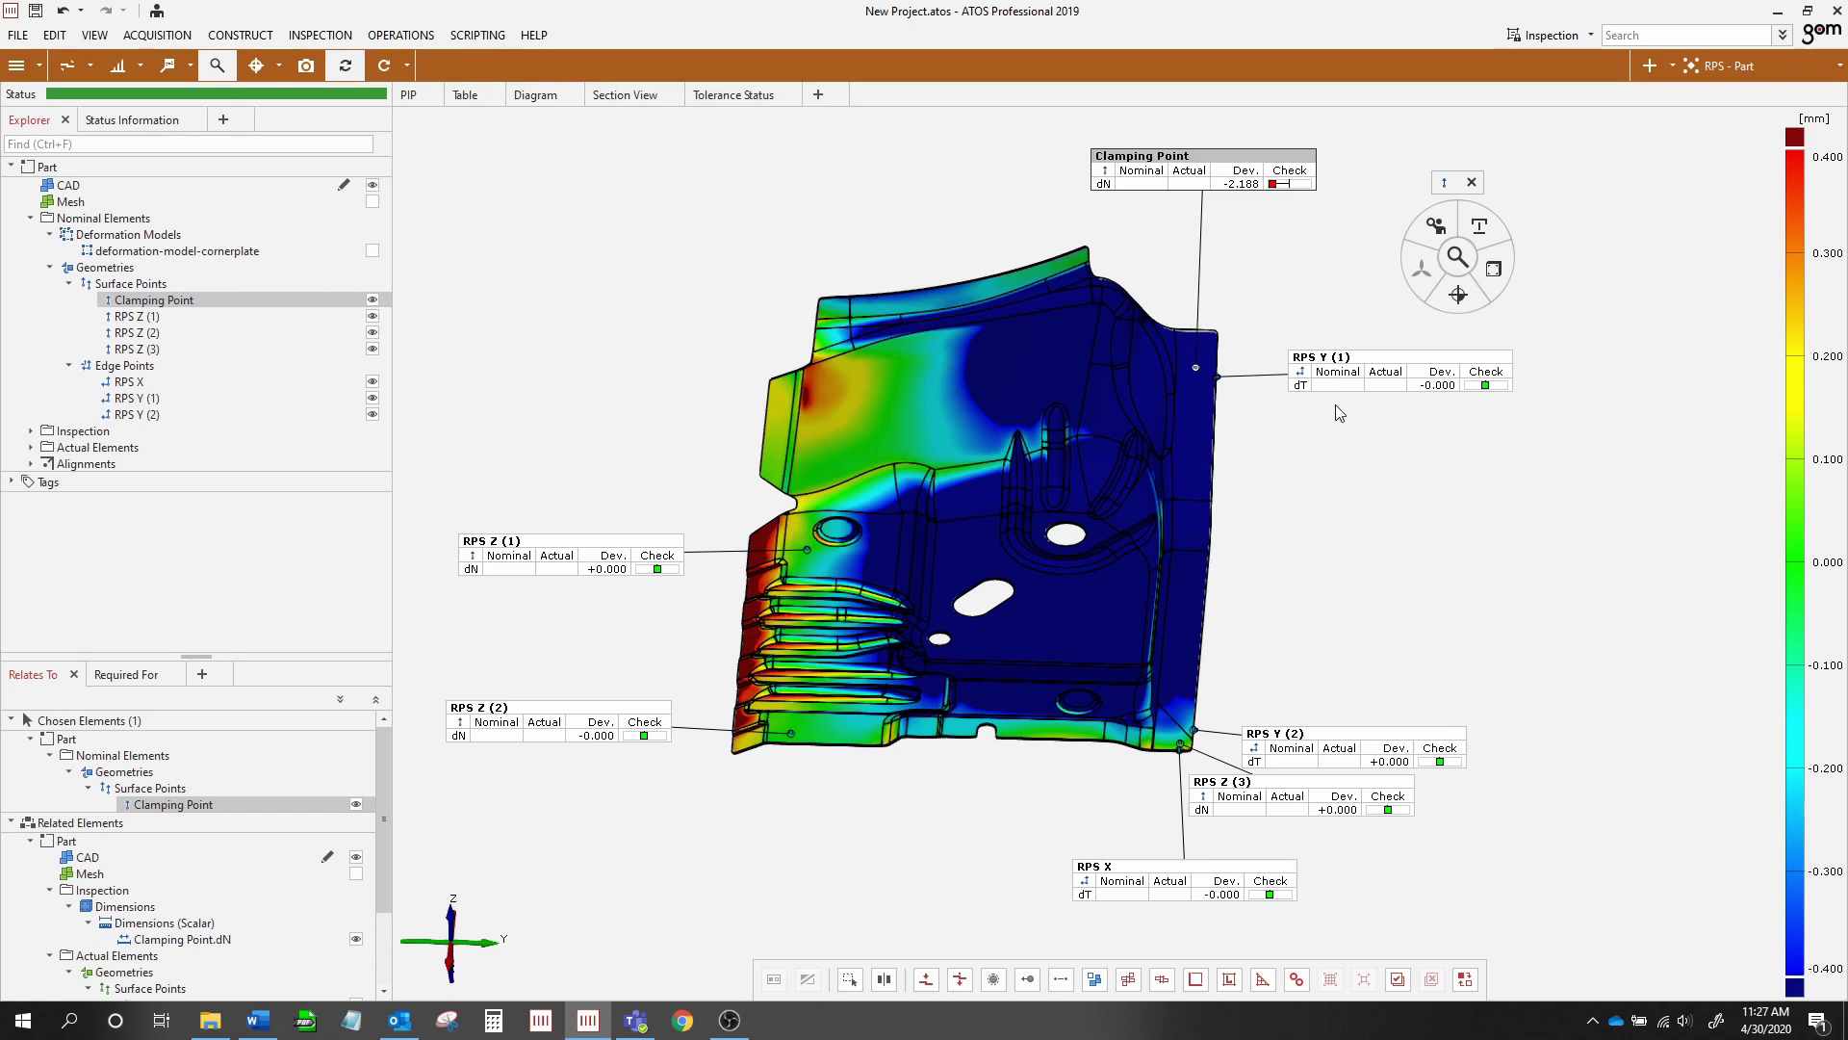
{"action": "left_click_drag", "start_coordinate": [759, 447], "coordinate": [819, 439]}
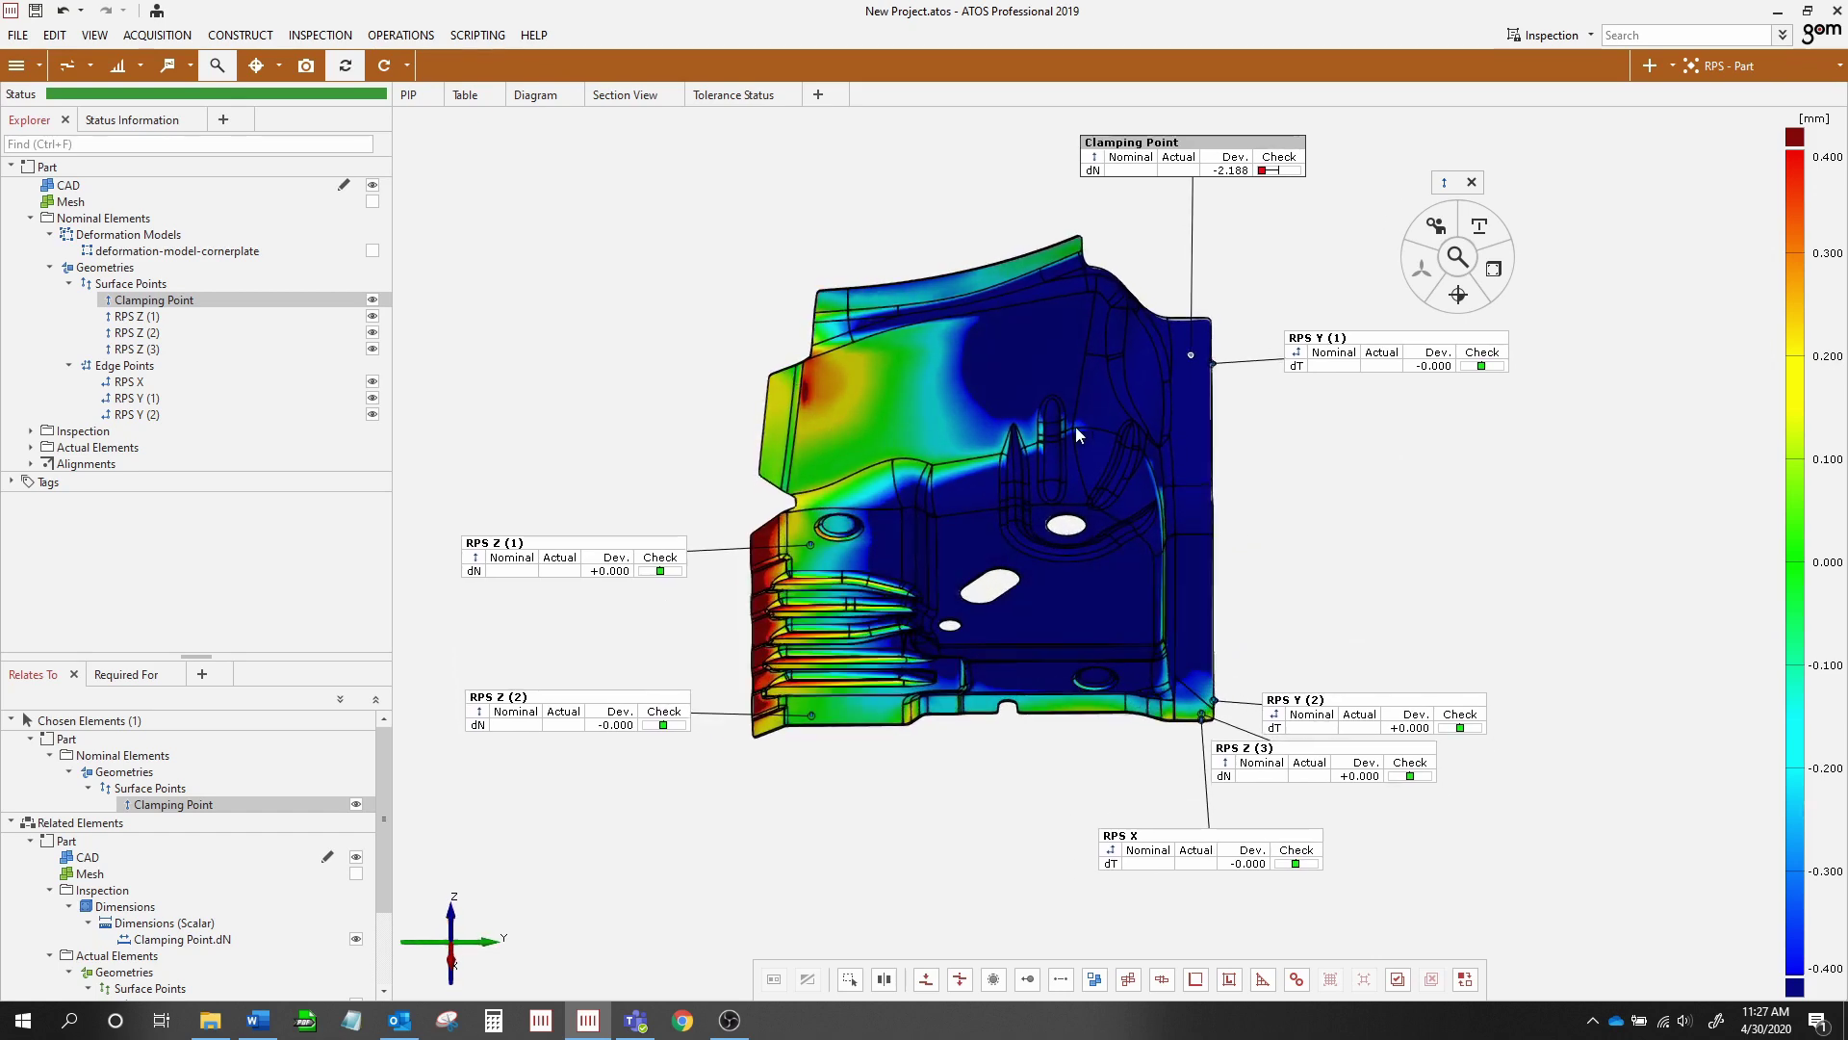
{"action": "left_click_drag", "start_coordinate": [1074, 424], "coordinate": [1064, 428]}
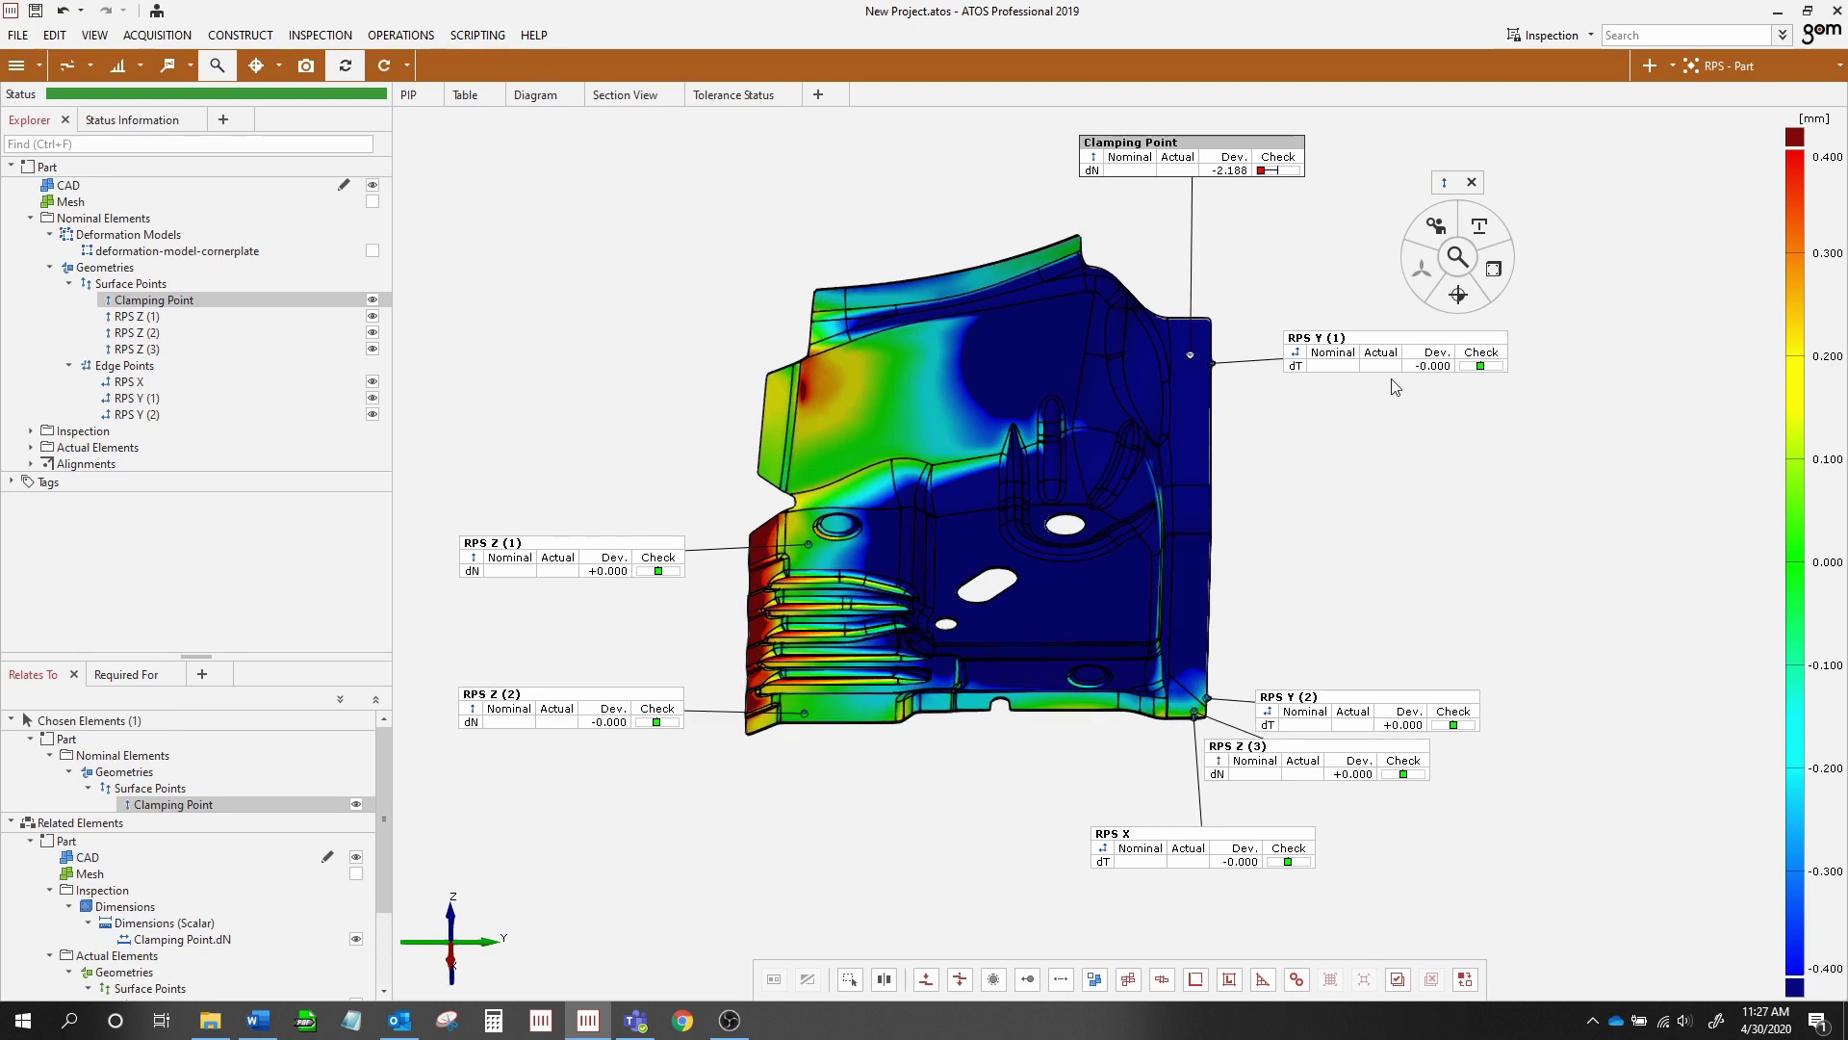
{"action": "left_click_drag", "start_coordinate": [1187, 151], "coordinate": [1186, 154]}
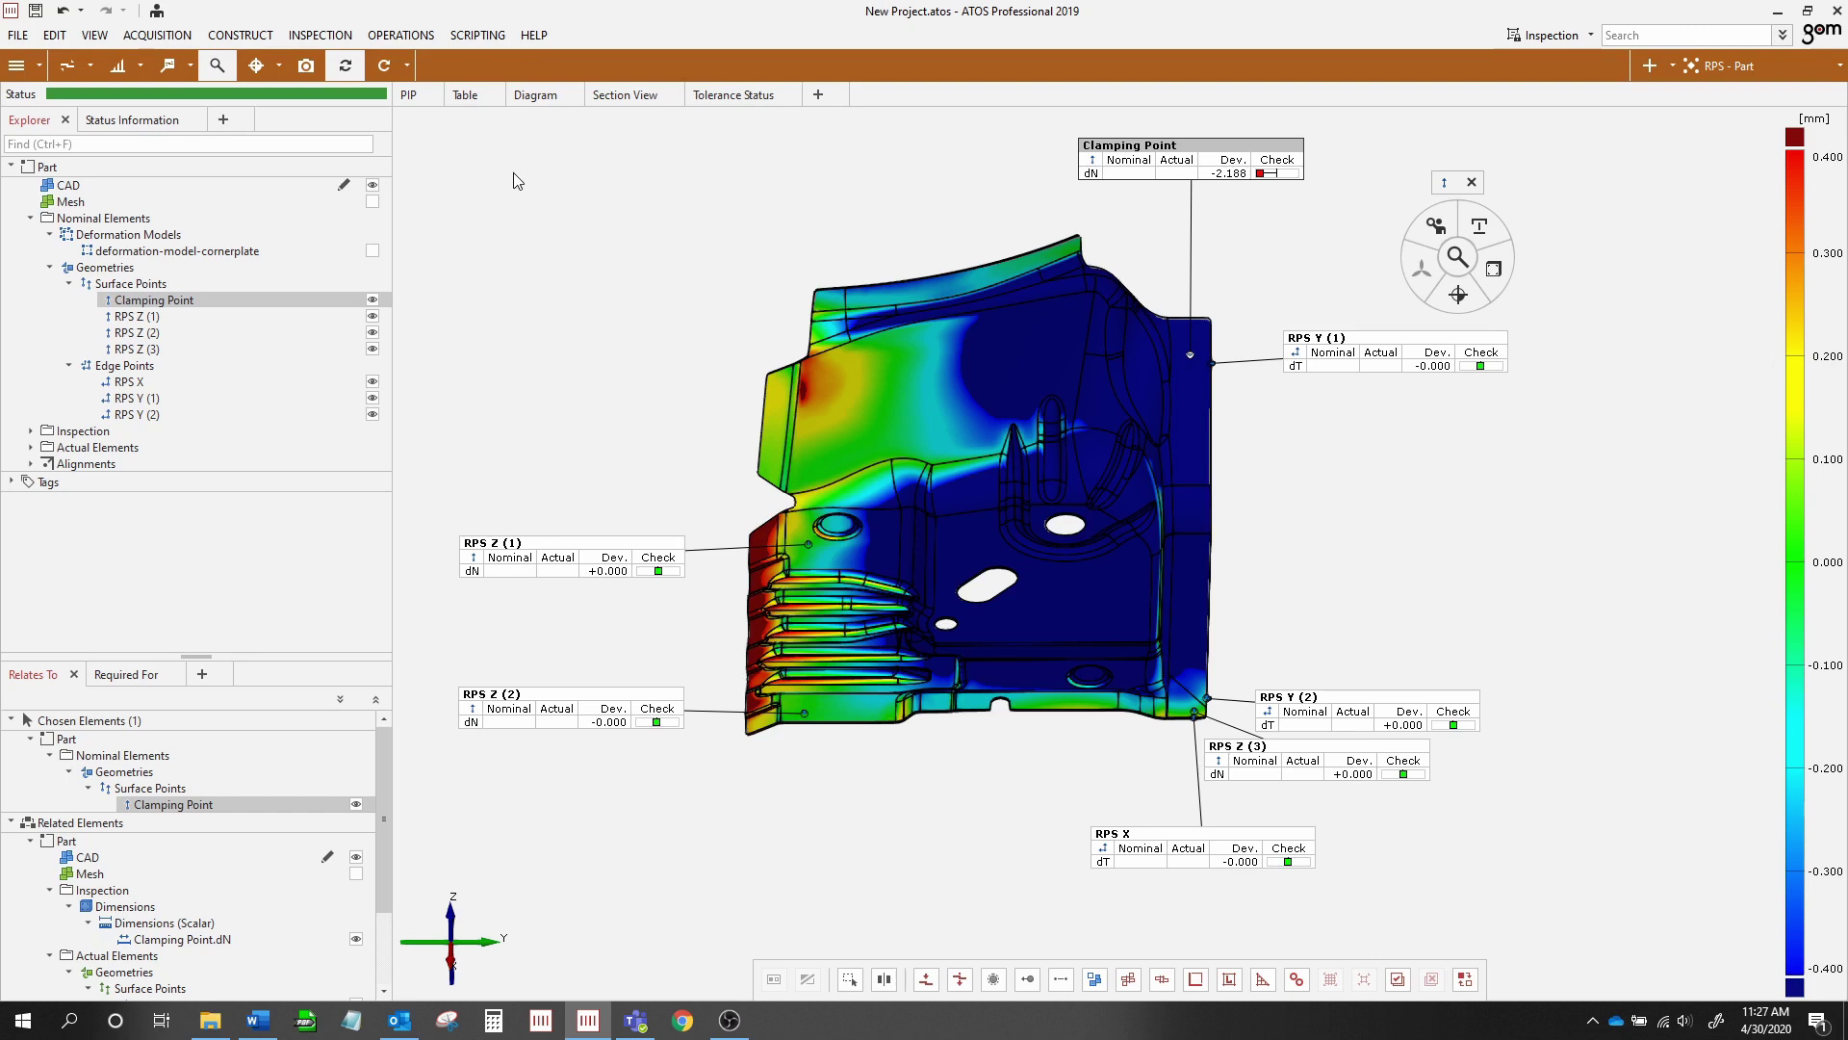
Start virtual clamping by clamping points for the part mesh and choose deformation-model-cornerplate as the deformation model
{"action": "left_click", "coordinate": [417, 38]}
{"action": "mouse_move", "coordinate": [424, 85]}
{"action": "mouse_move", "coordinate": [418, 133]}
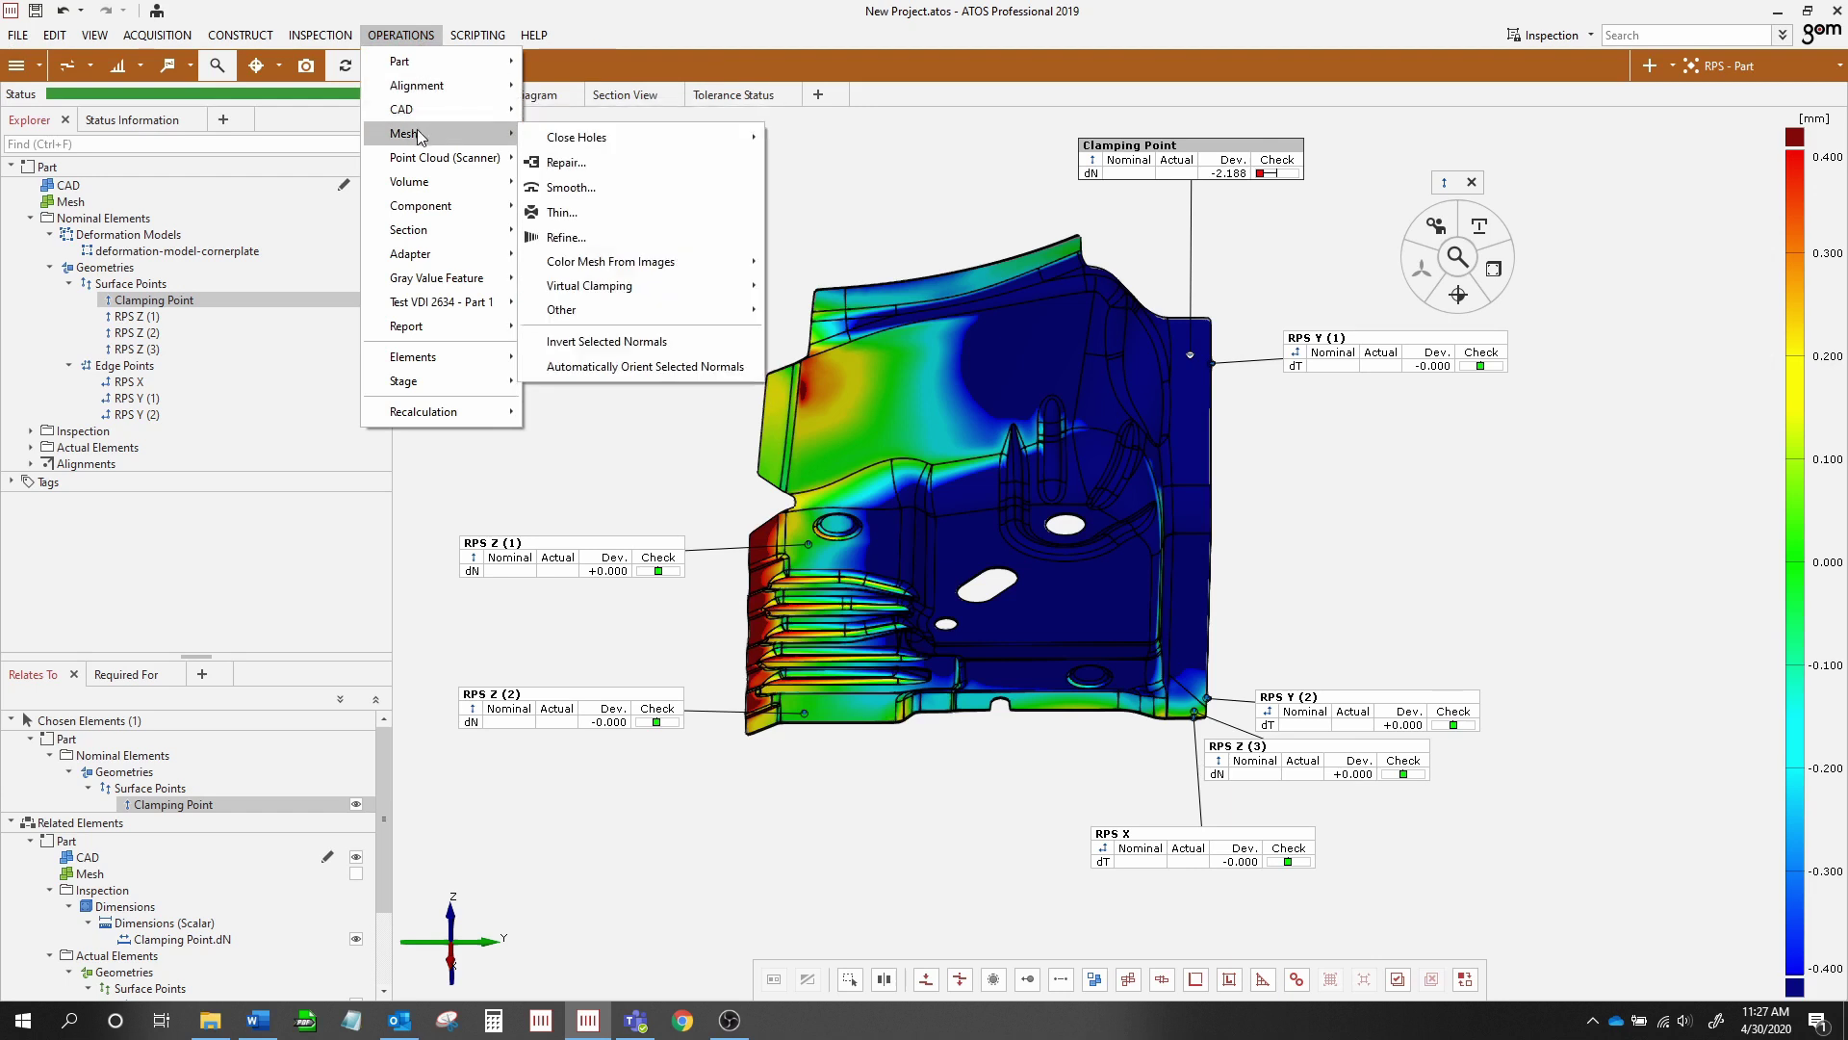
{"action": "mouse_move", "coordinate": [596, 296]}
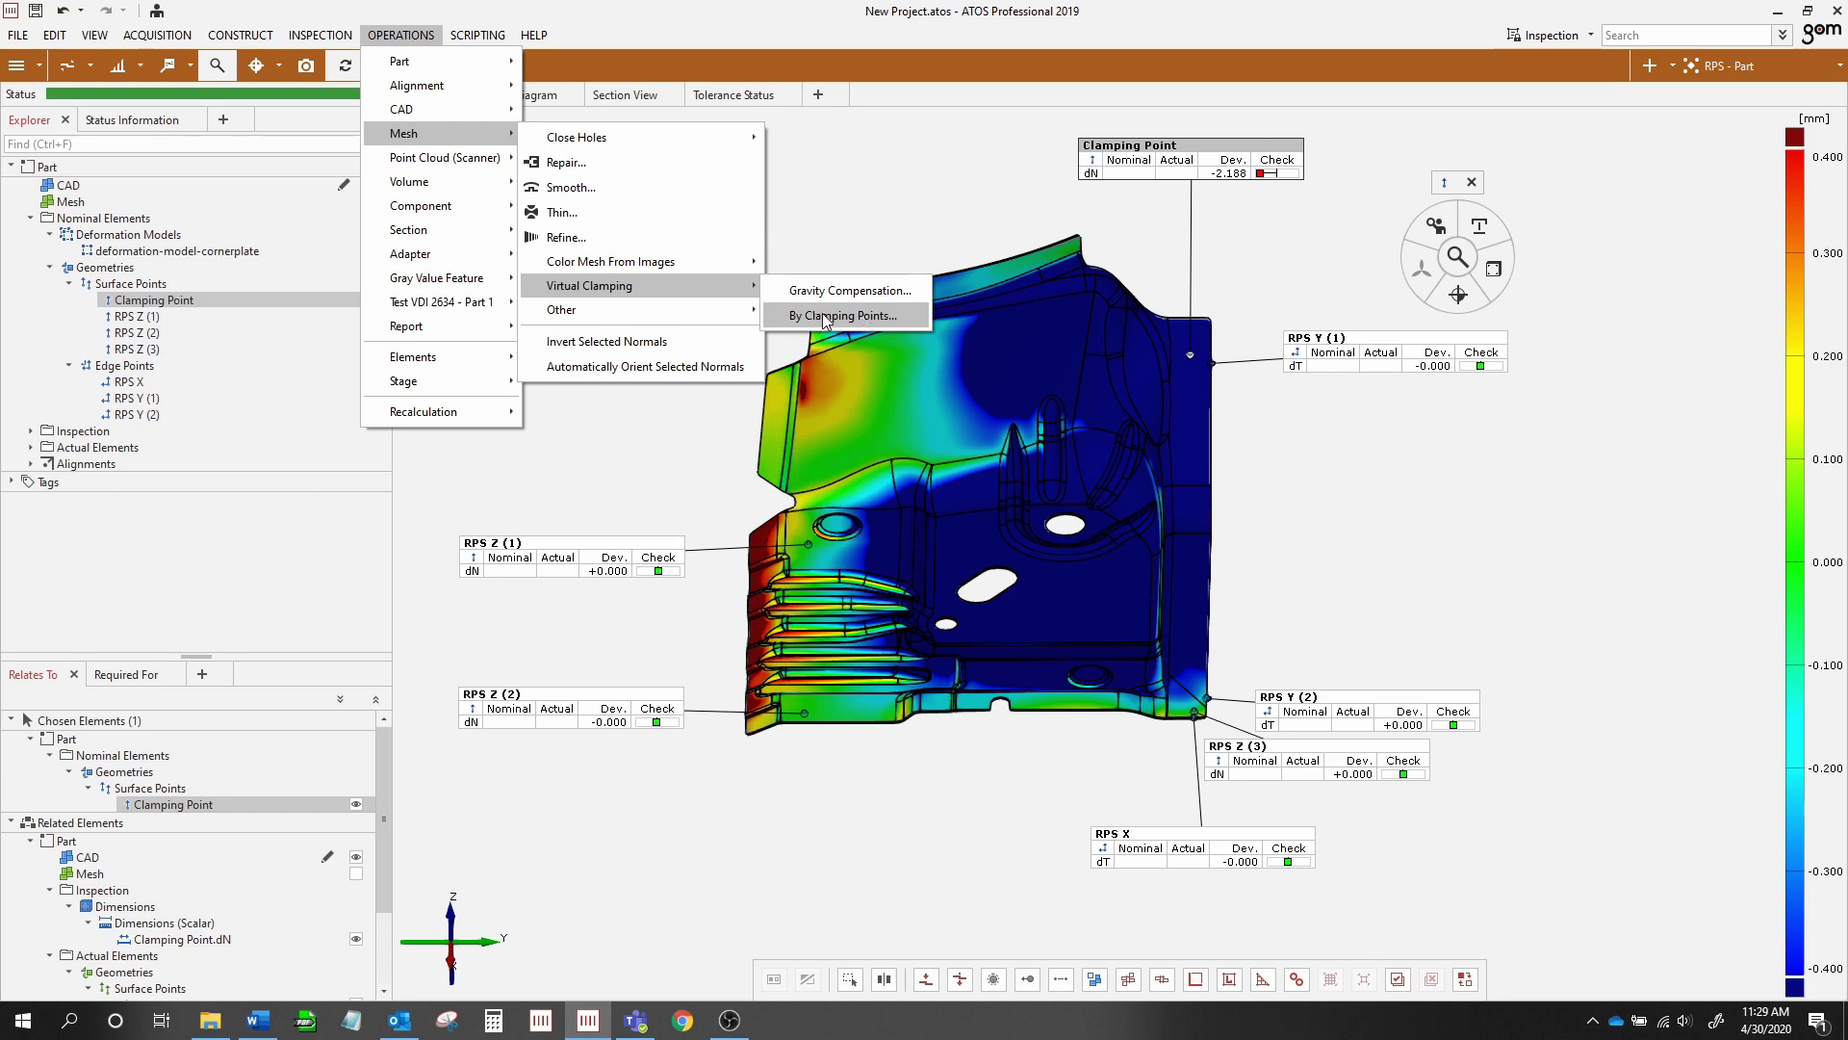
{"action": "left_click", "coordinate": [826, 319]}
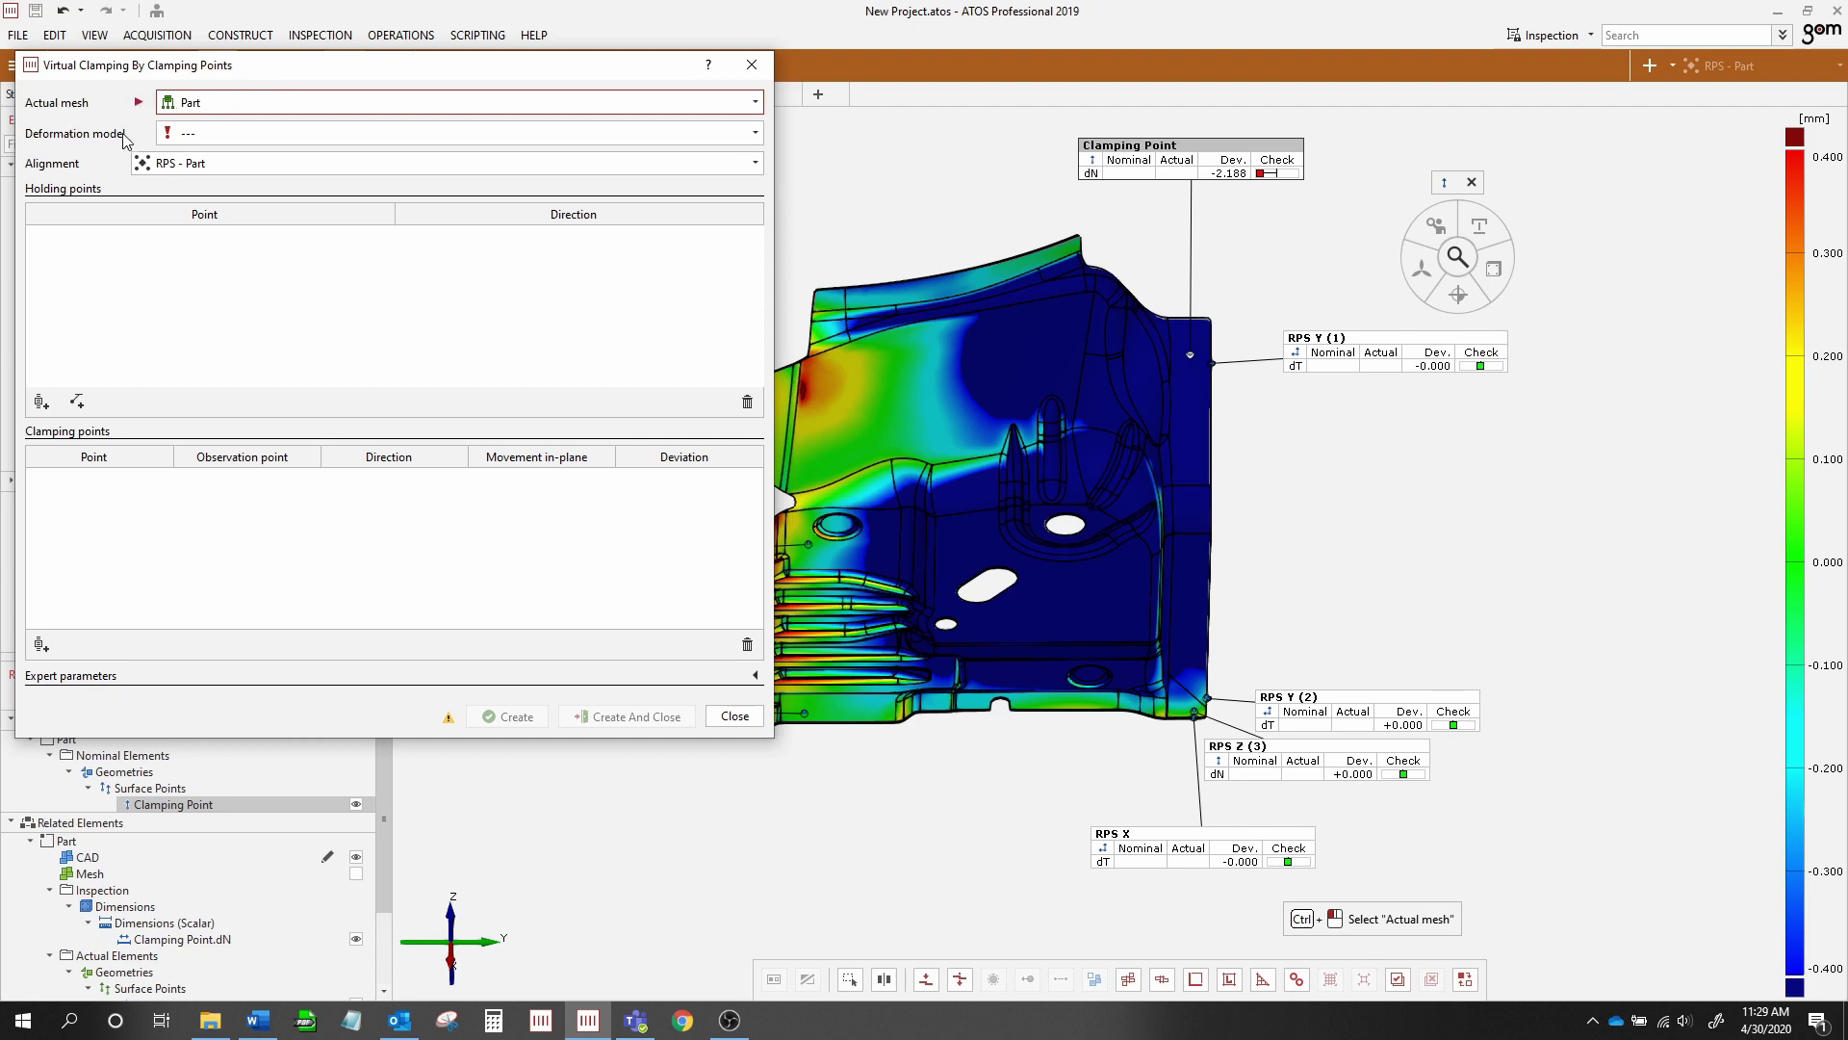
{"action": "left_click", "coordinate": [245, 133]}
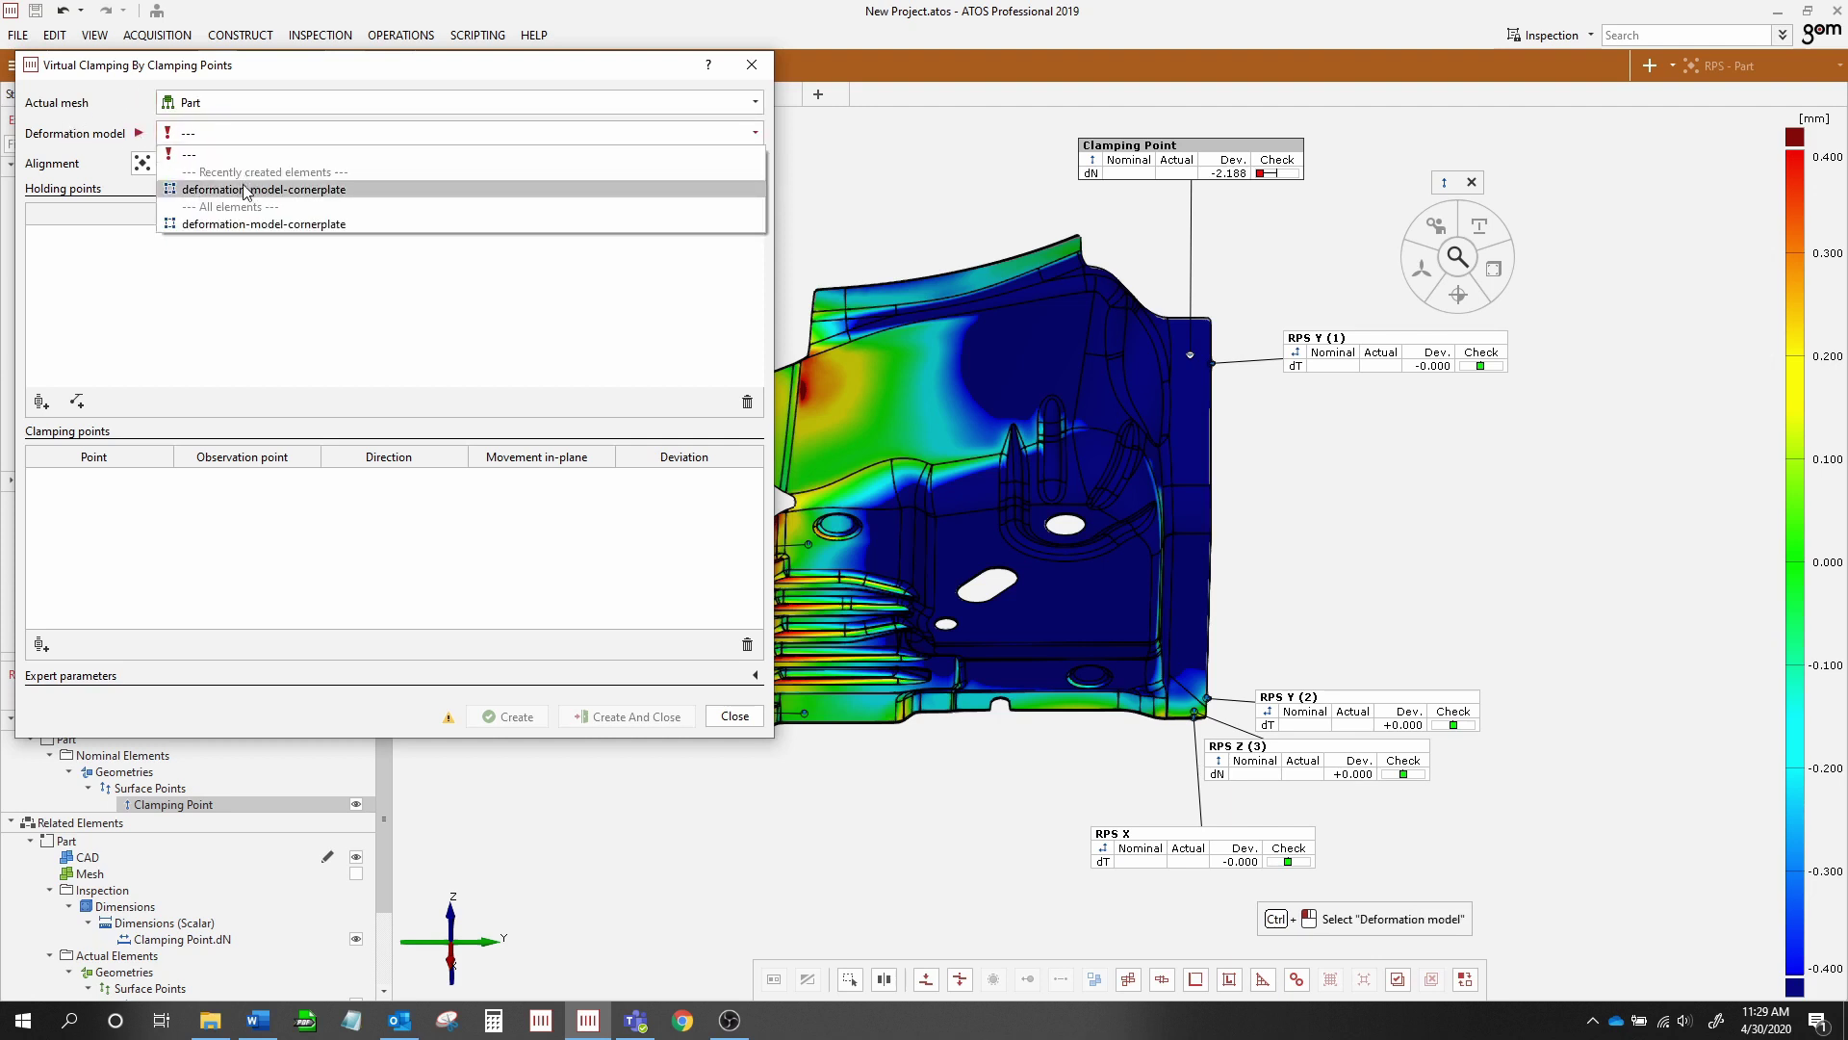
{"action": "left_click", "coordinate": [249, 189]}
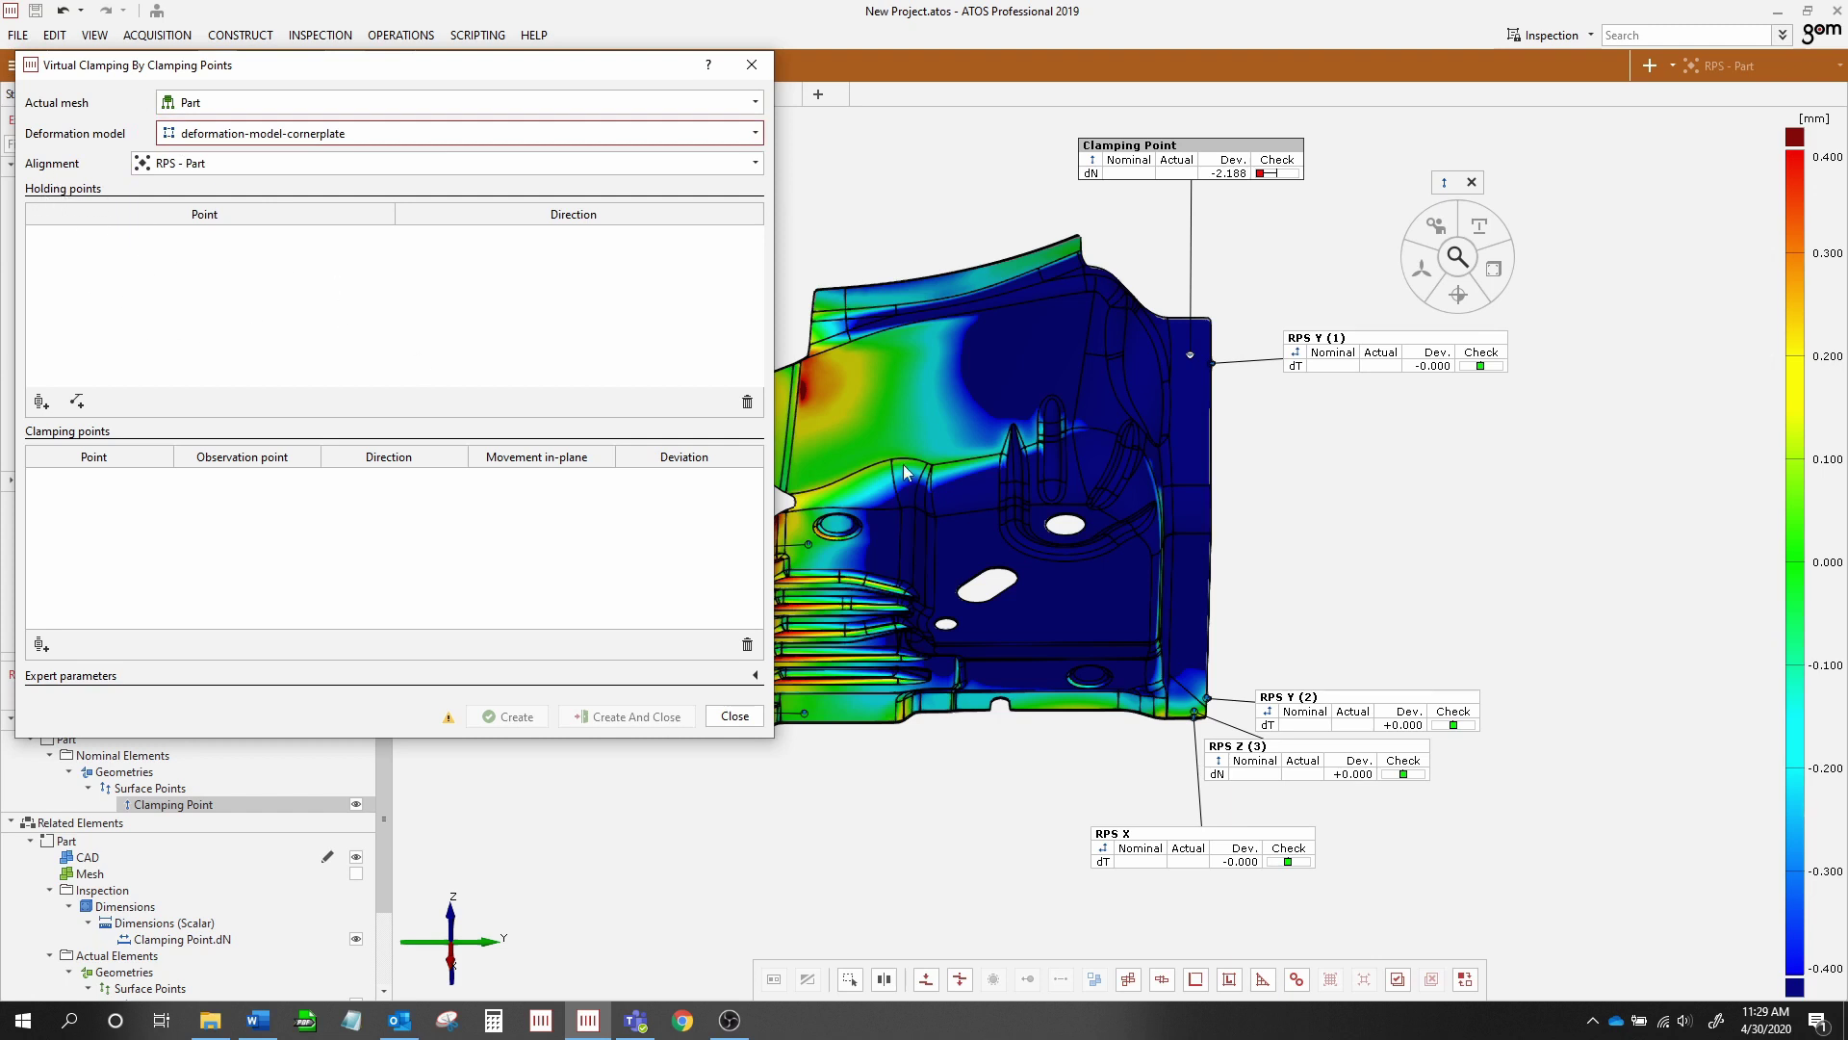
Take the holding points over from the RPS alignment and remove the RPS X entry with direction X
{"action": "left_click", "coordinate": [78, 404]}
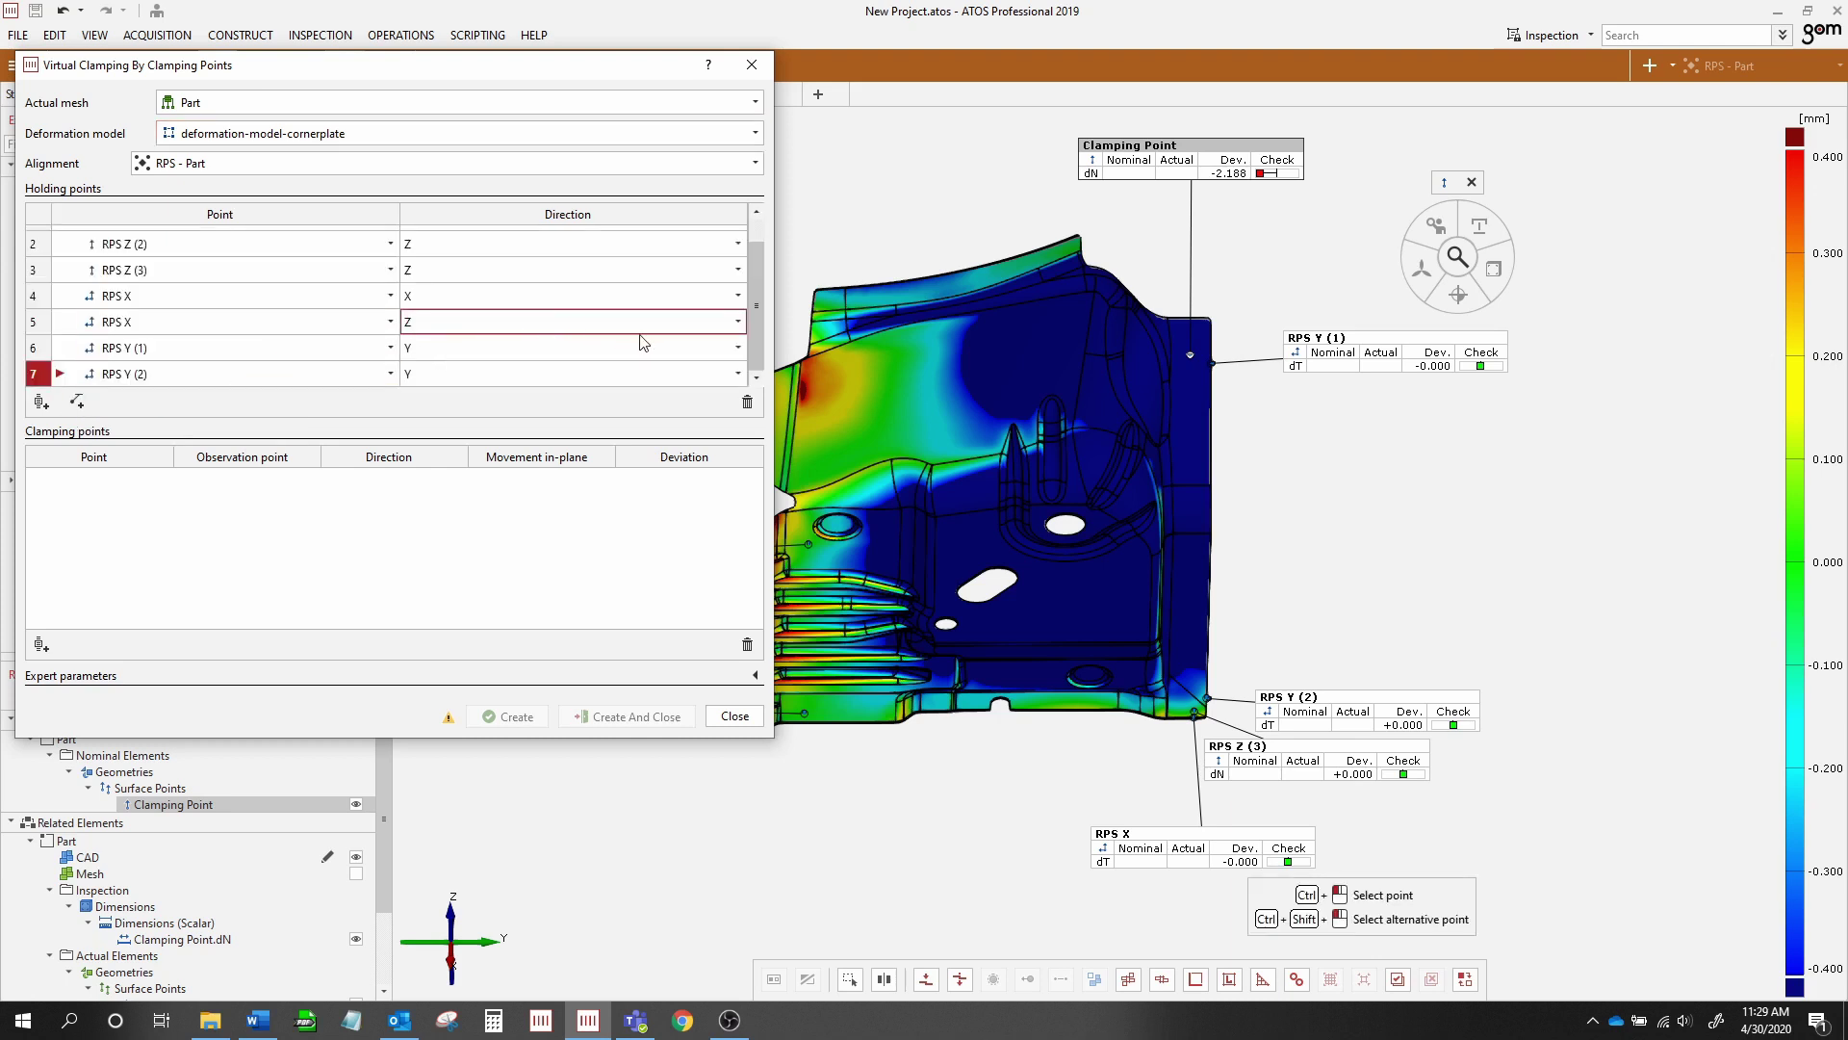
{"action": "left_click", "coordinate": [86, 296]}
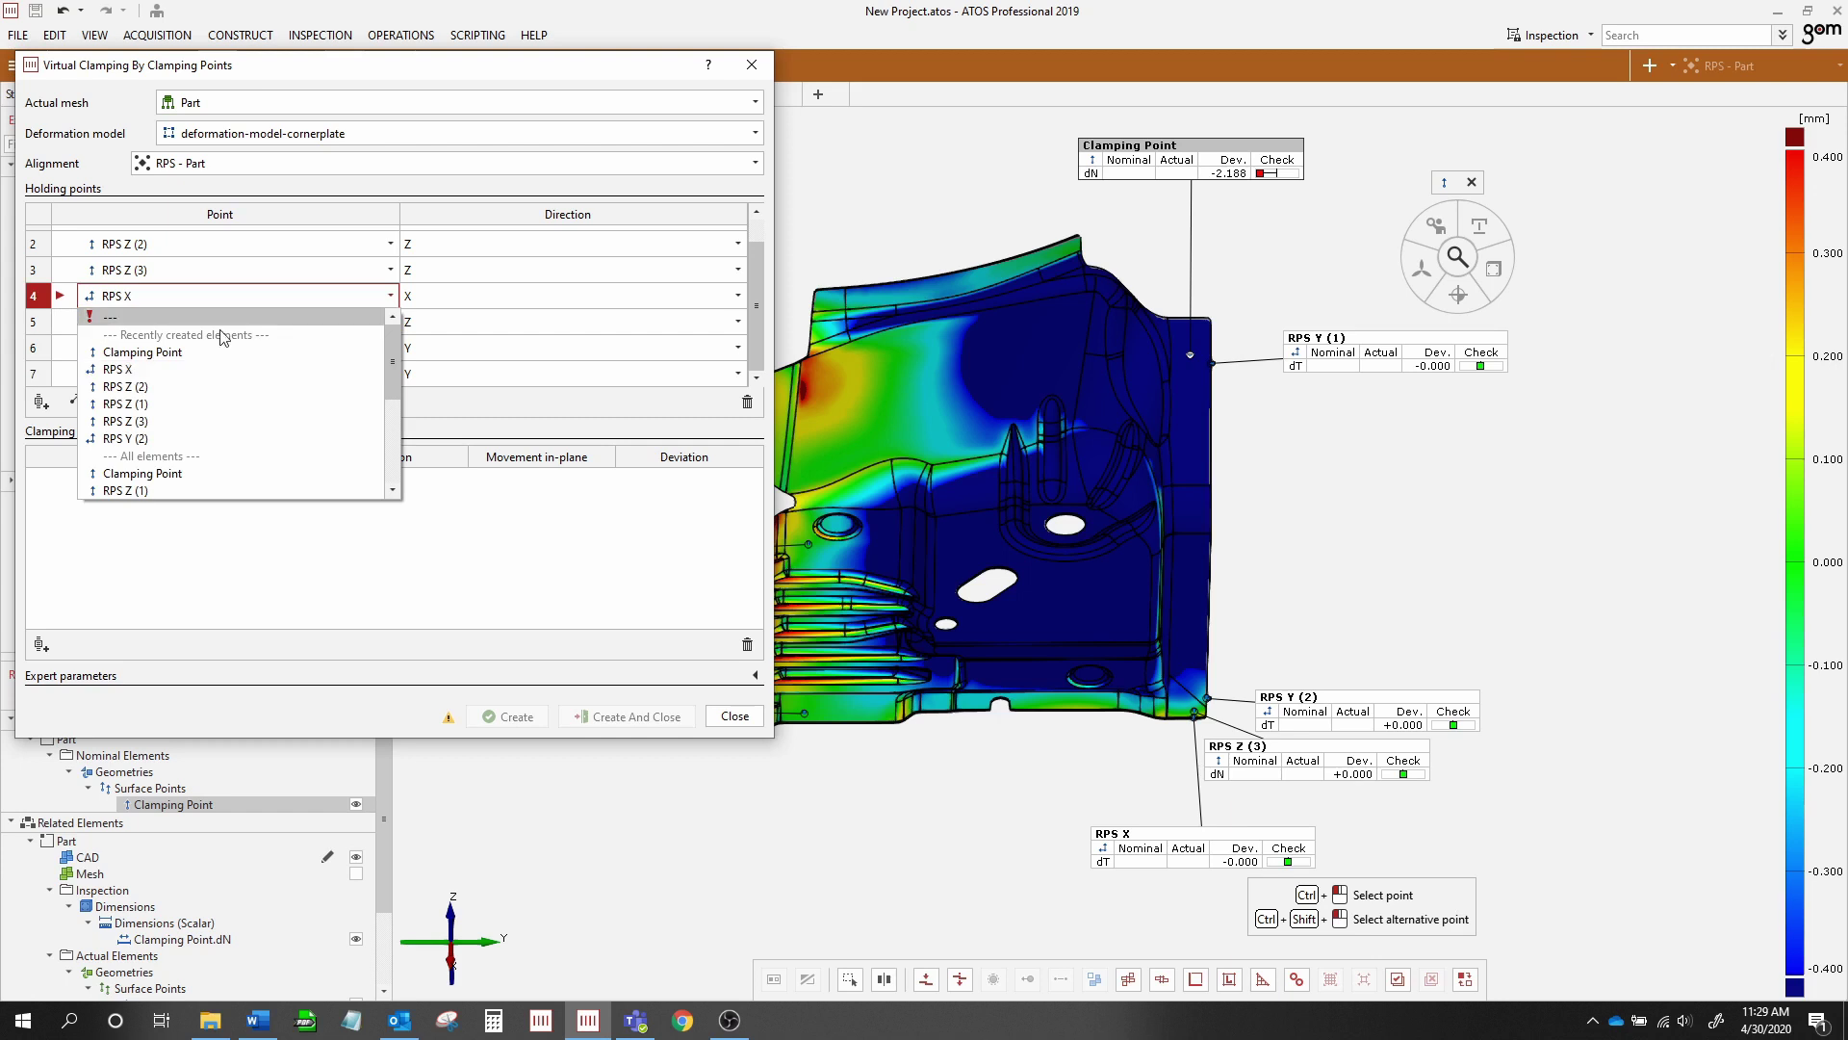
{"action": "left_click", "coordinate": [746, 404]}
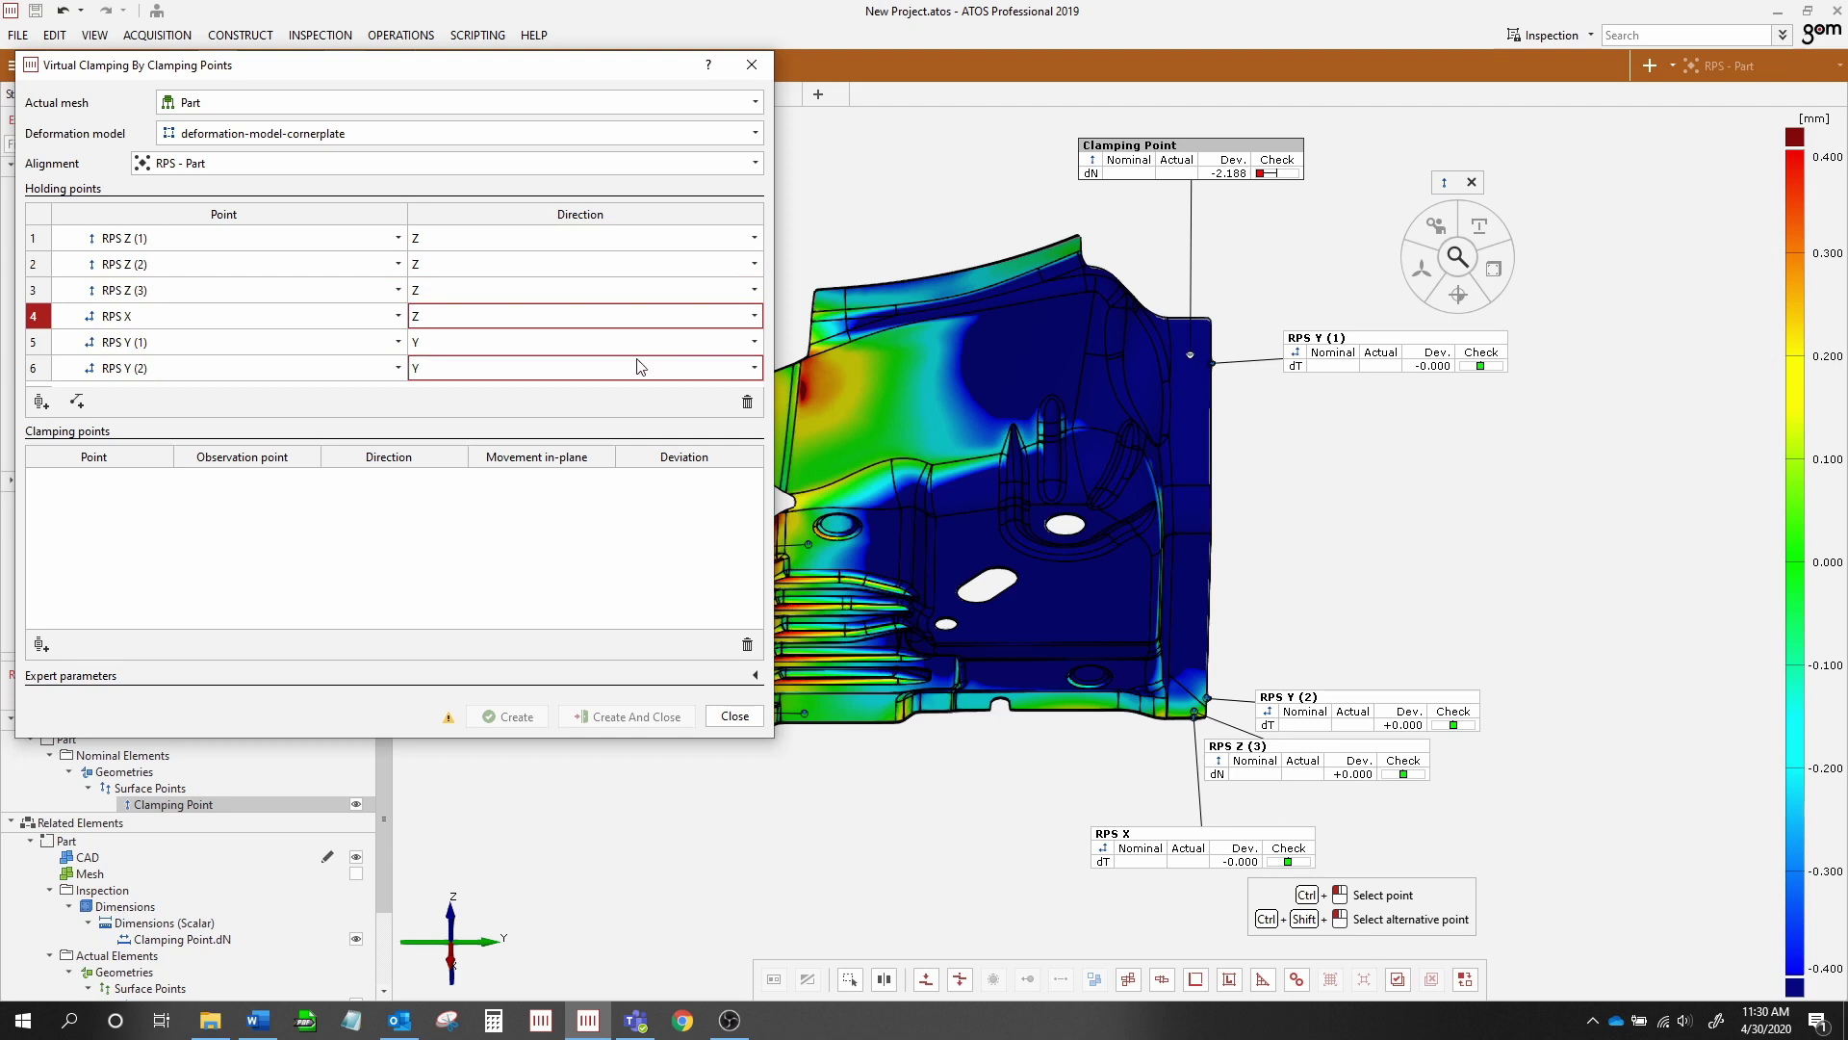
Set the direction of the holding points RPS Z (1), RPS Z (2) and RPS Z (3) to Normal
{"action": "left_click", "coordinate": [565, 244]}
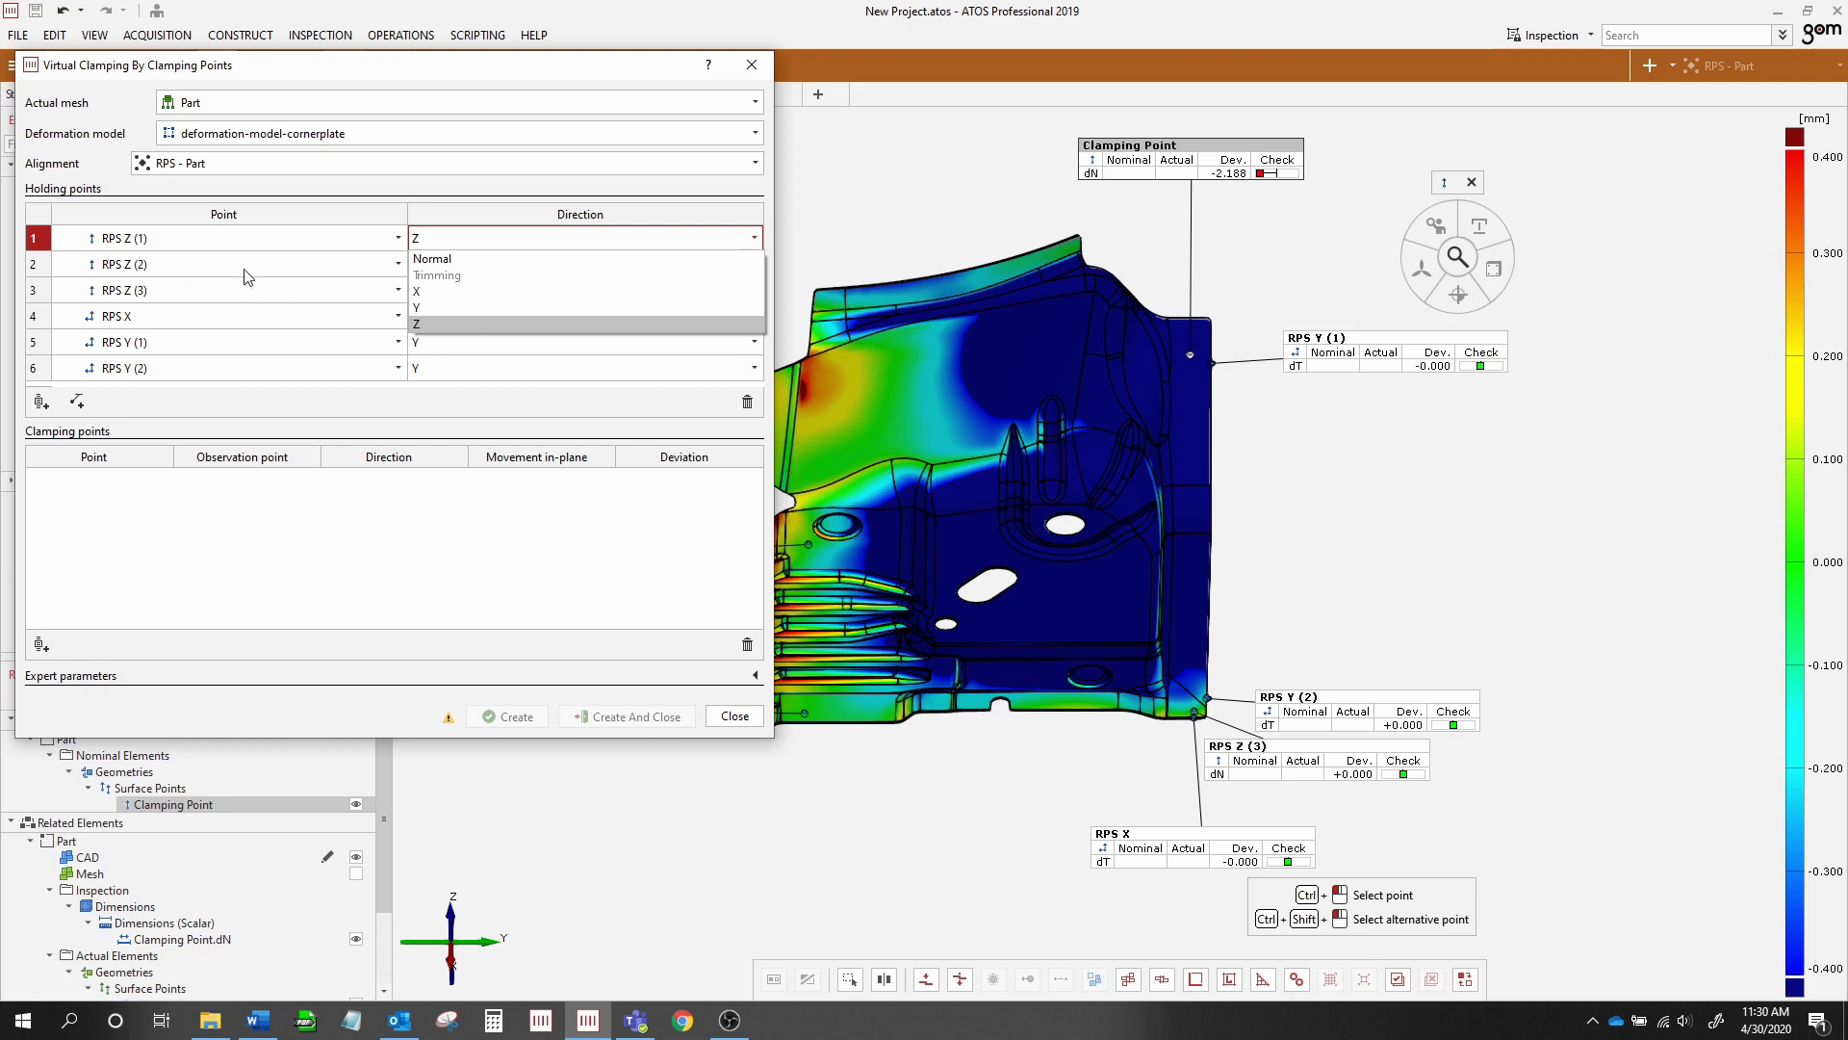
{"action": "left_click", "coordinate": [441, 258]}
{"action": "left_click", "coordinate": [448, 269]}
{"action": "left_click", "coordinate": [452, 285]}
{"action": "left_click", "coordinate": [457, 292]}
{"action": "left_click", "coordinate": [449, 309]}
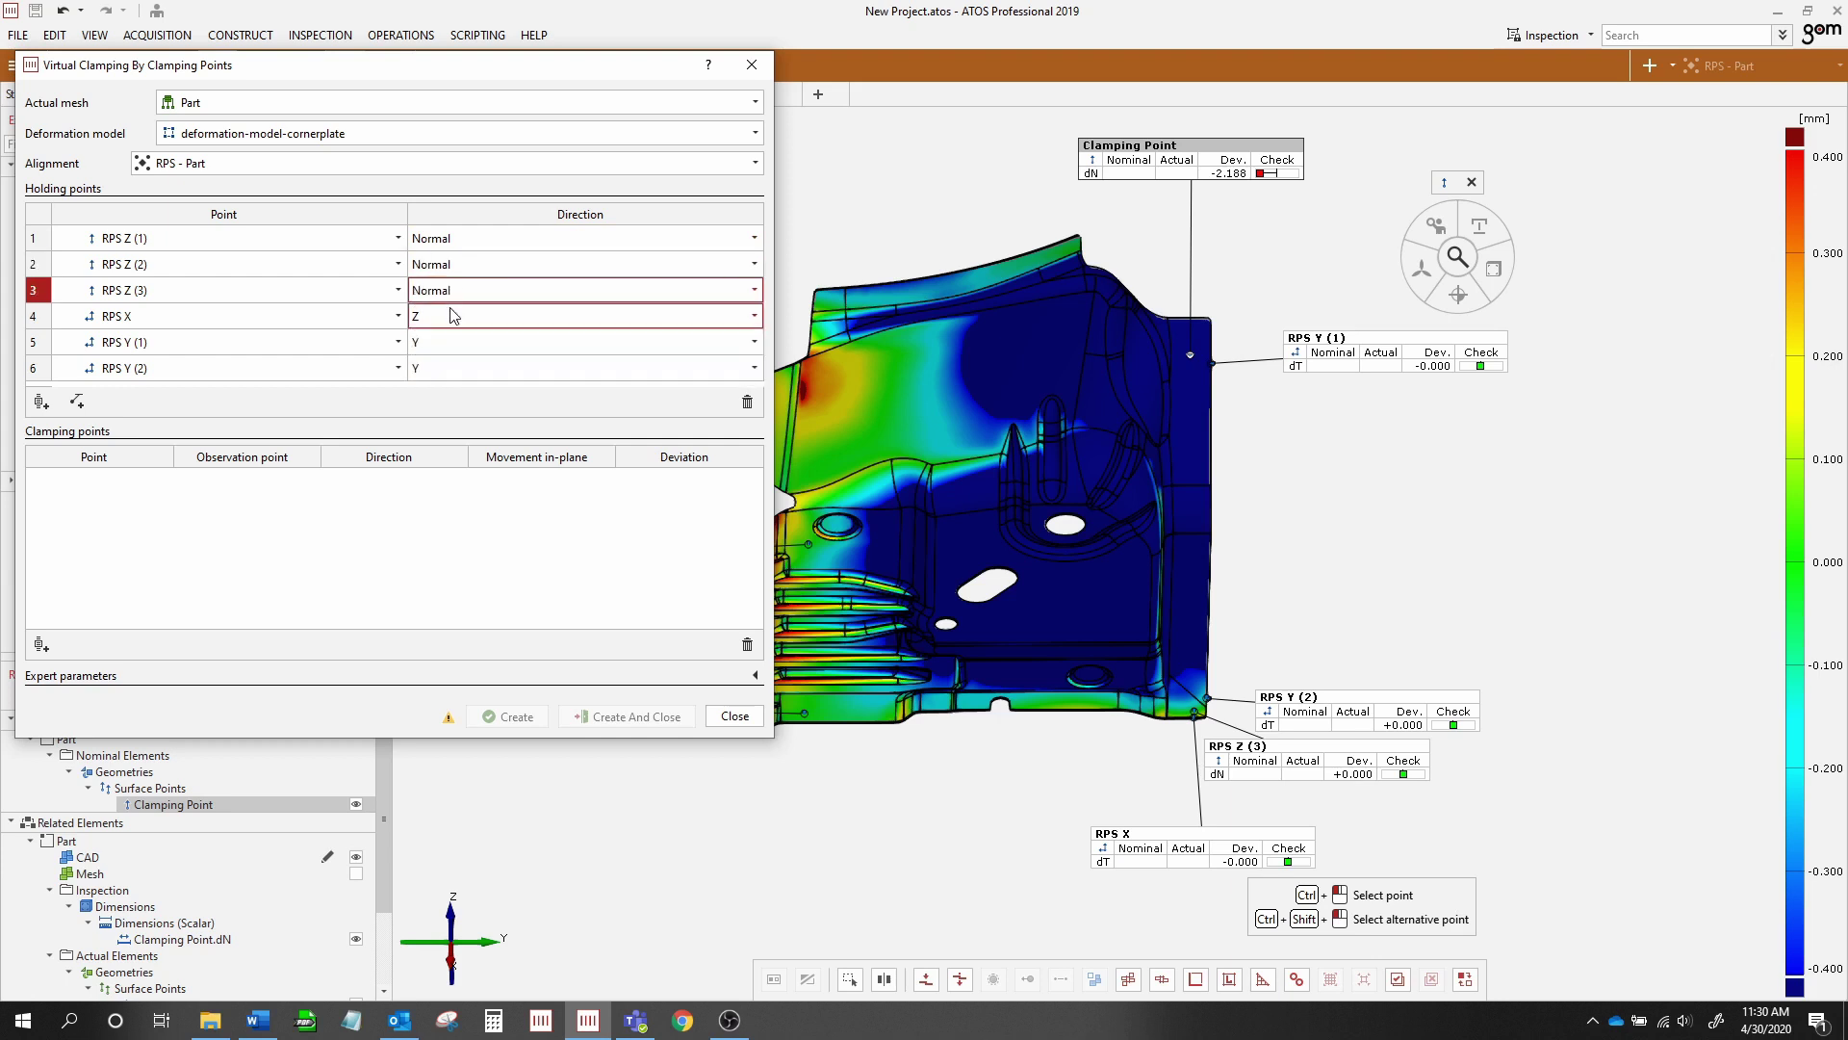
Set the direction of the holding points RPS X, RPS Y (1) and RPS Y (2) to Trimming
{"action": "left_click", "coordinate": [436, 318]}
{"action": "left_click", "coordinate": [445, 353]}
{"action": "left_click", "coordinate": [448, 343]}
{"action": "left_click", "coordinate": [438, 380]}
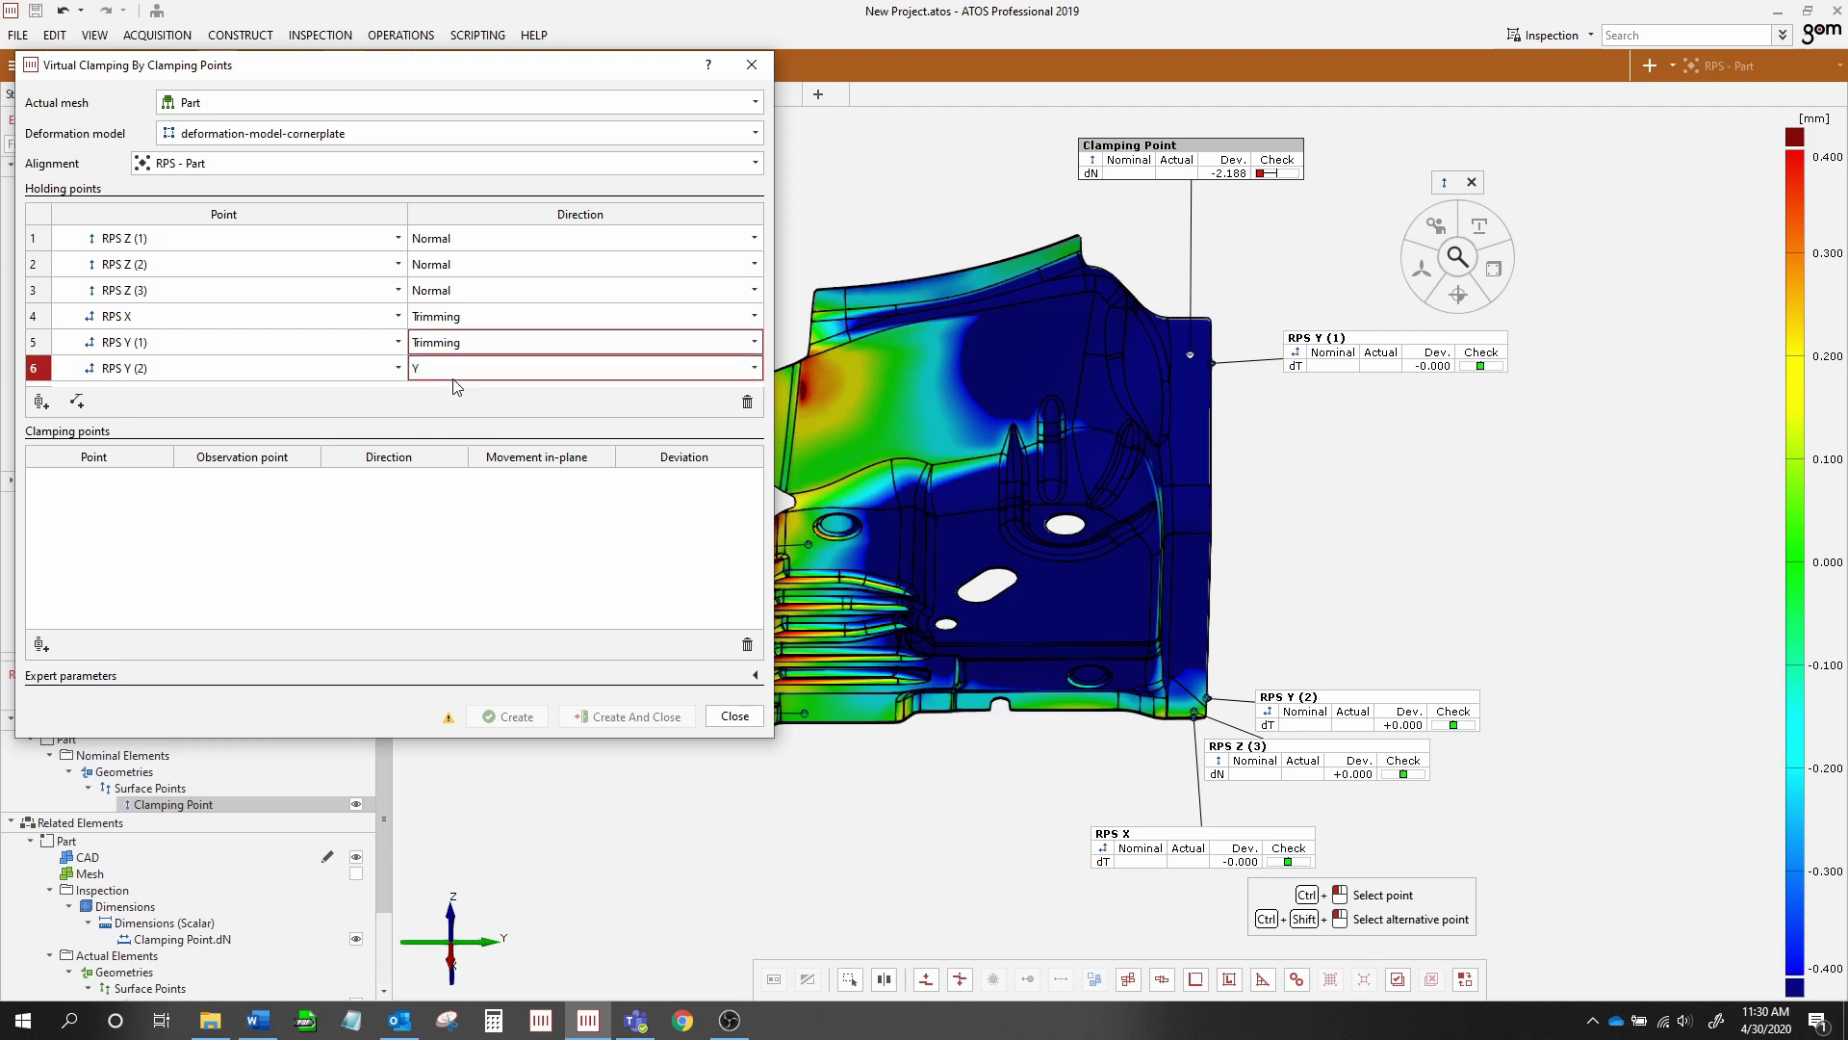
{"action": "left_click", "coordinate": [456, 371]}
{"action": "left_click", "coordinate": [455, 403]}
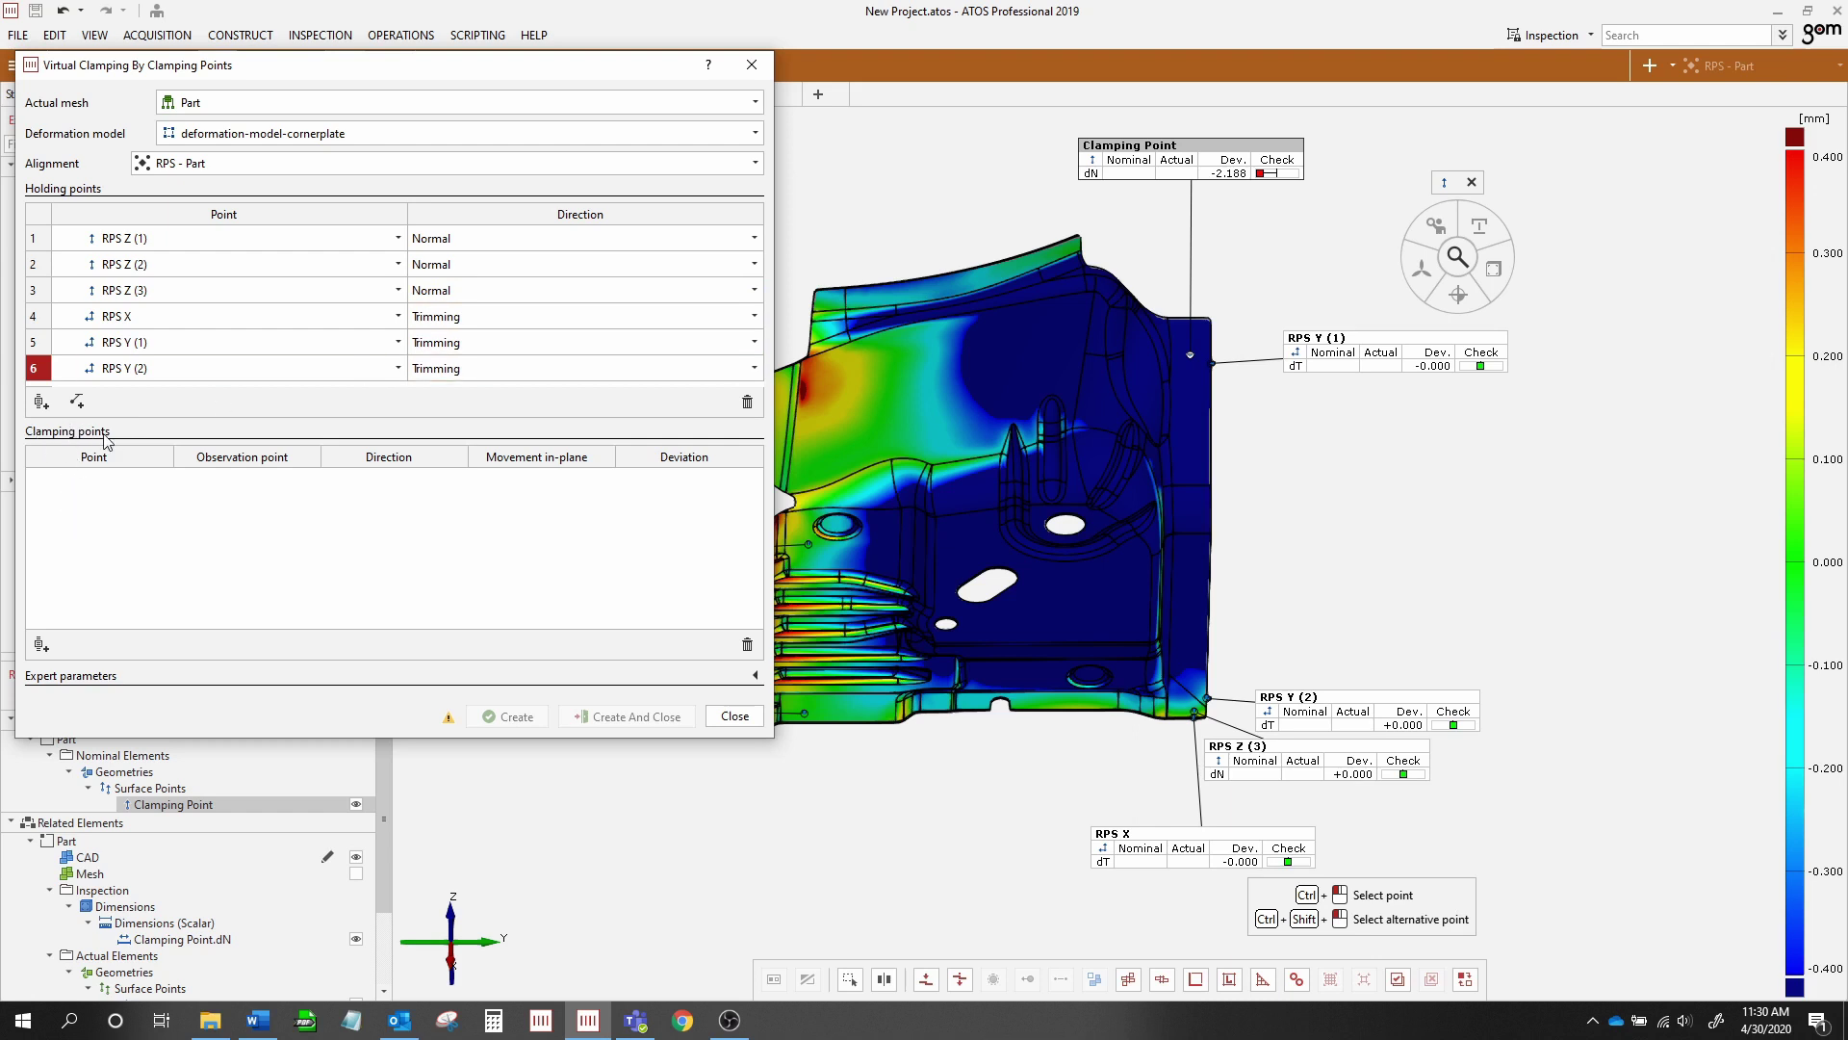
Add the Clamping Point to the list of clamping points with its direction set to Normal
{"action": "left_click", "coordinate": [1239, 236]}
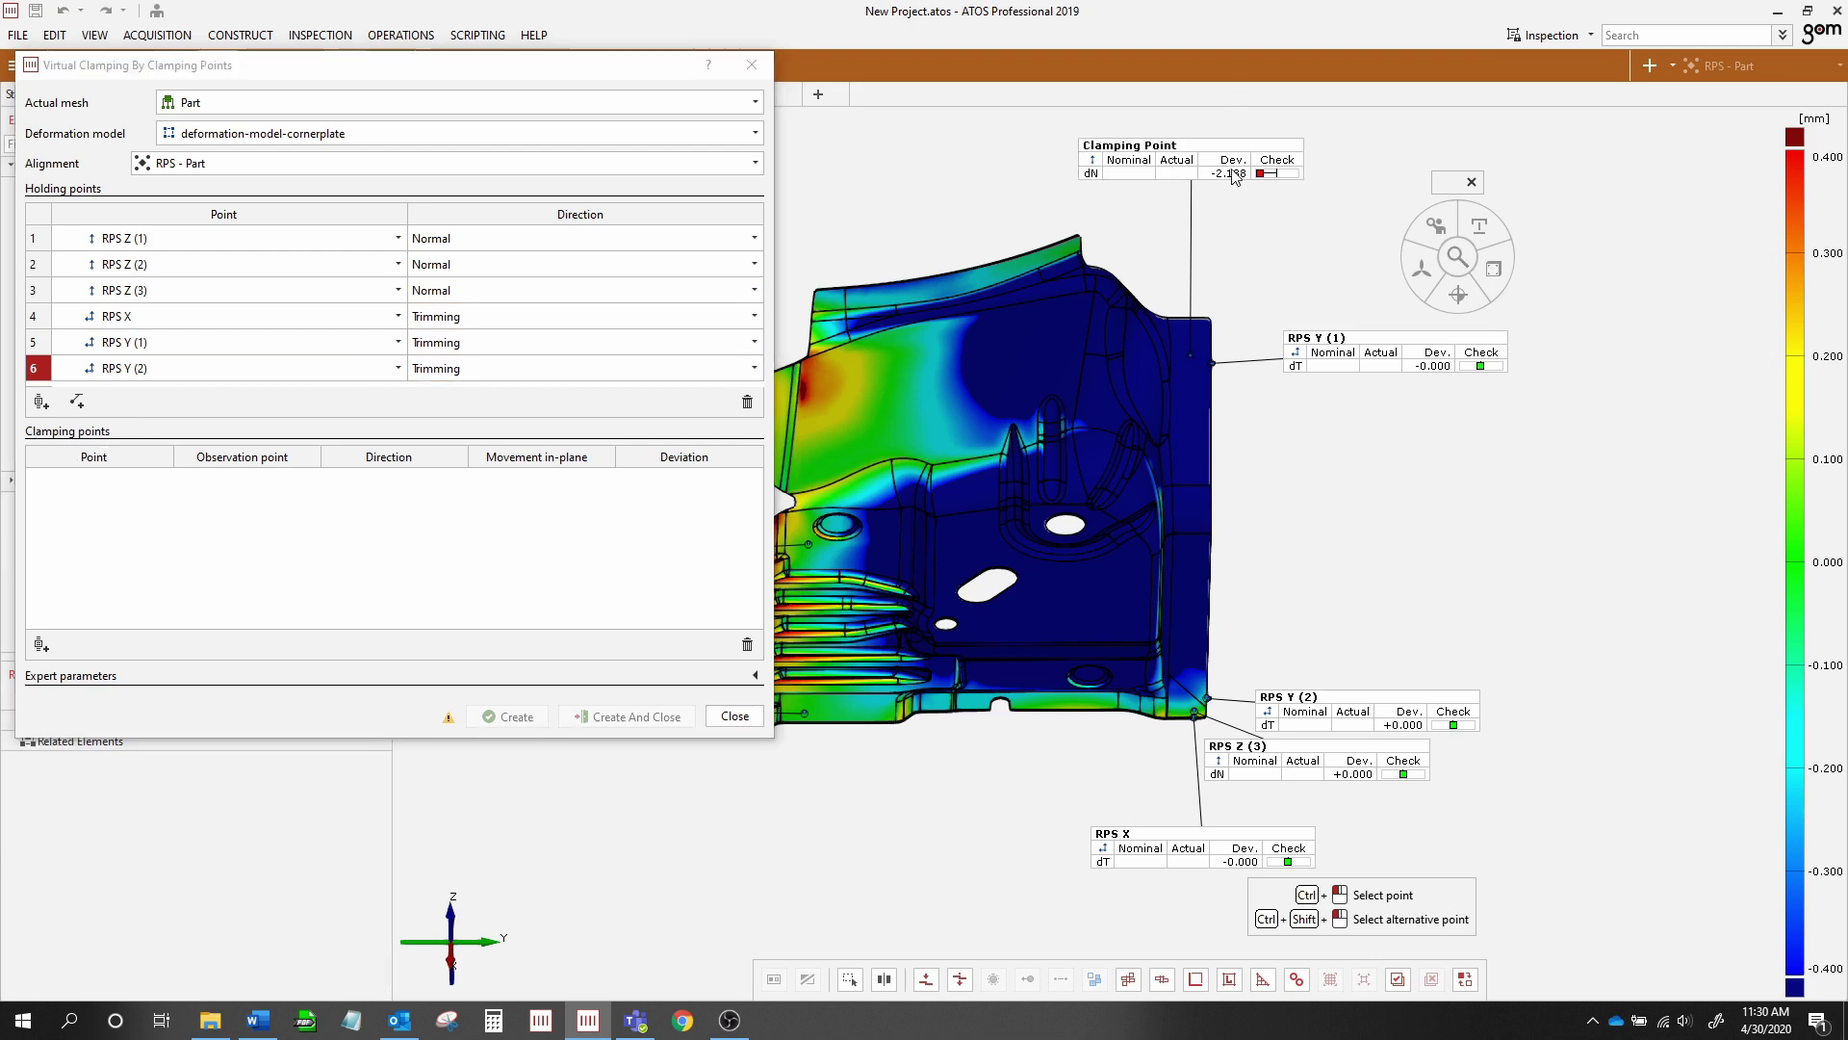
{"action": "left_click", "coordinate": [40, 644]}
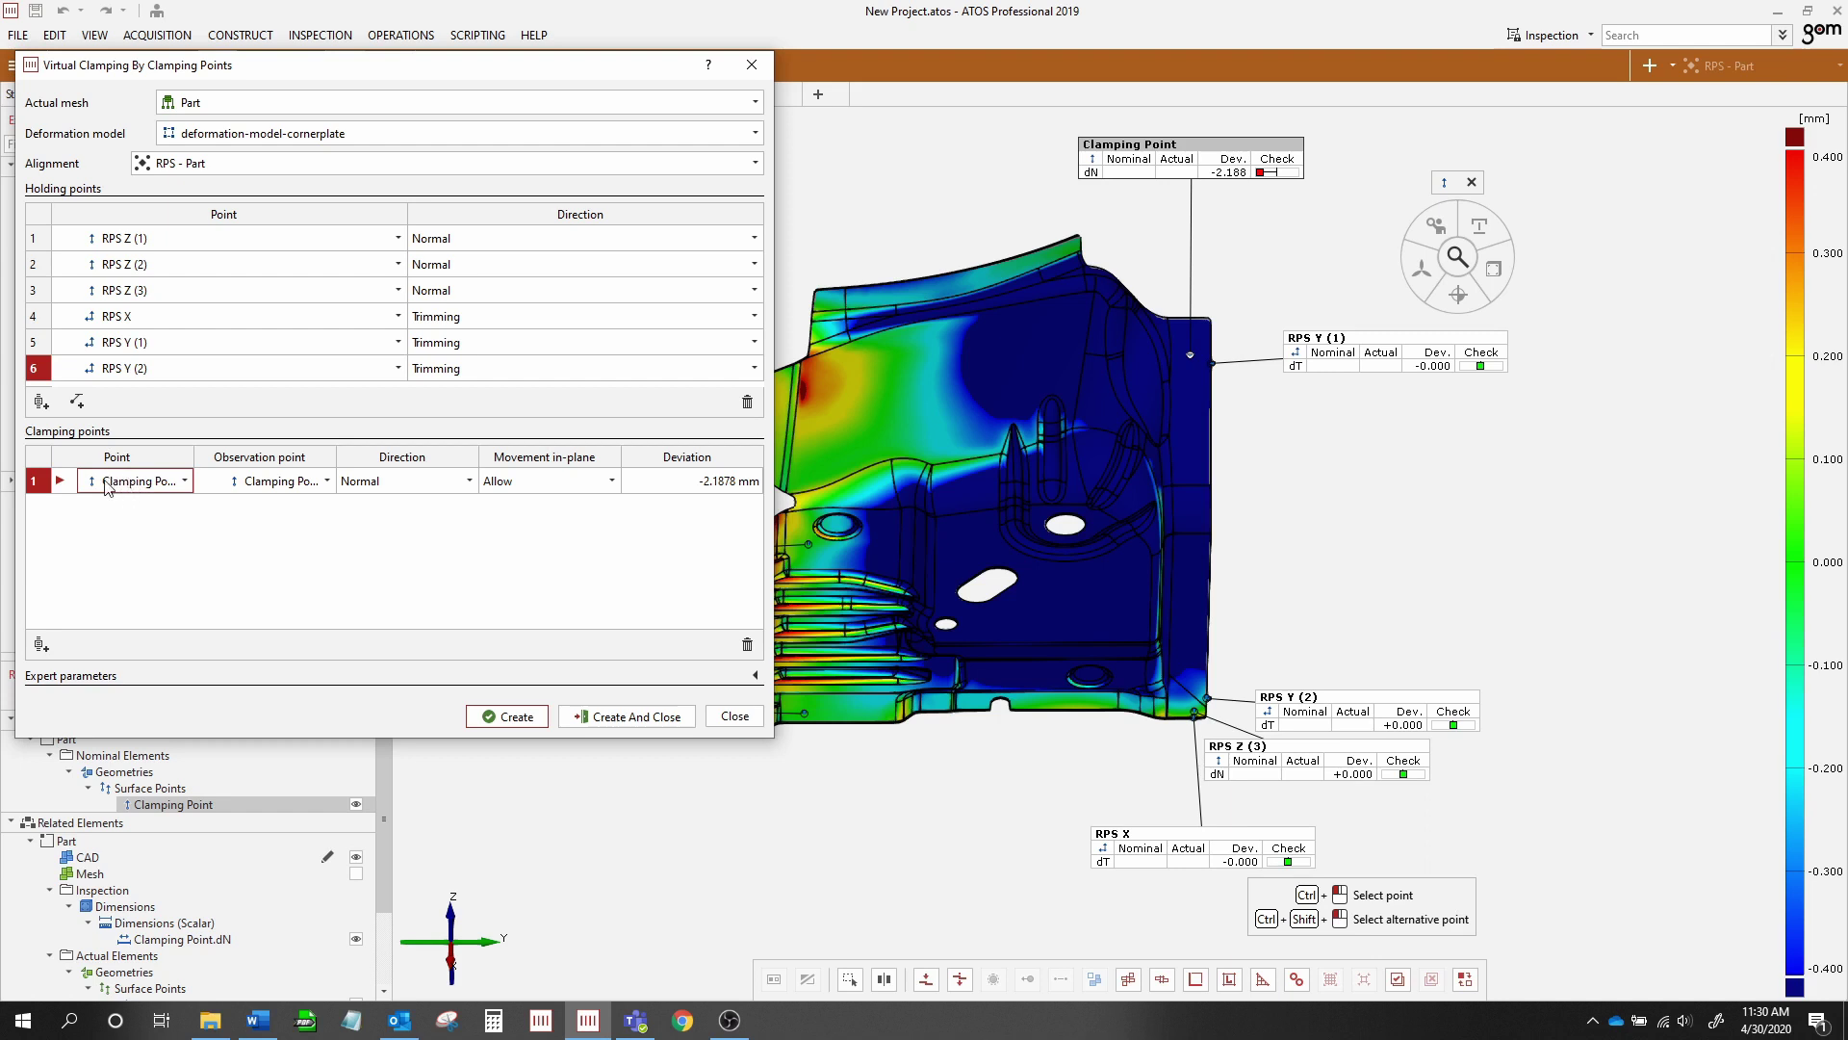
{"action": "mouse_move", "coordinate": [108, 488]}
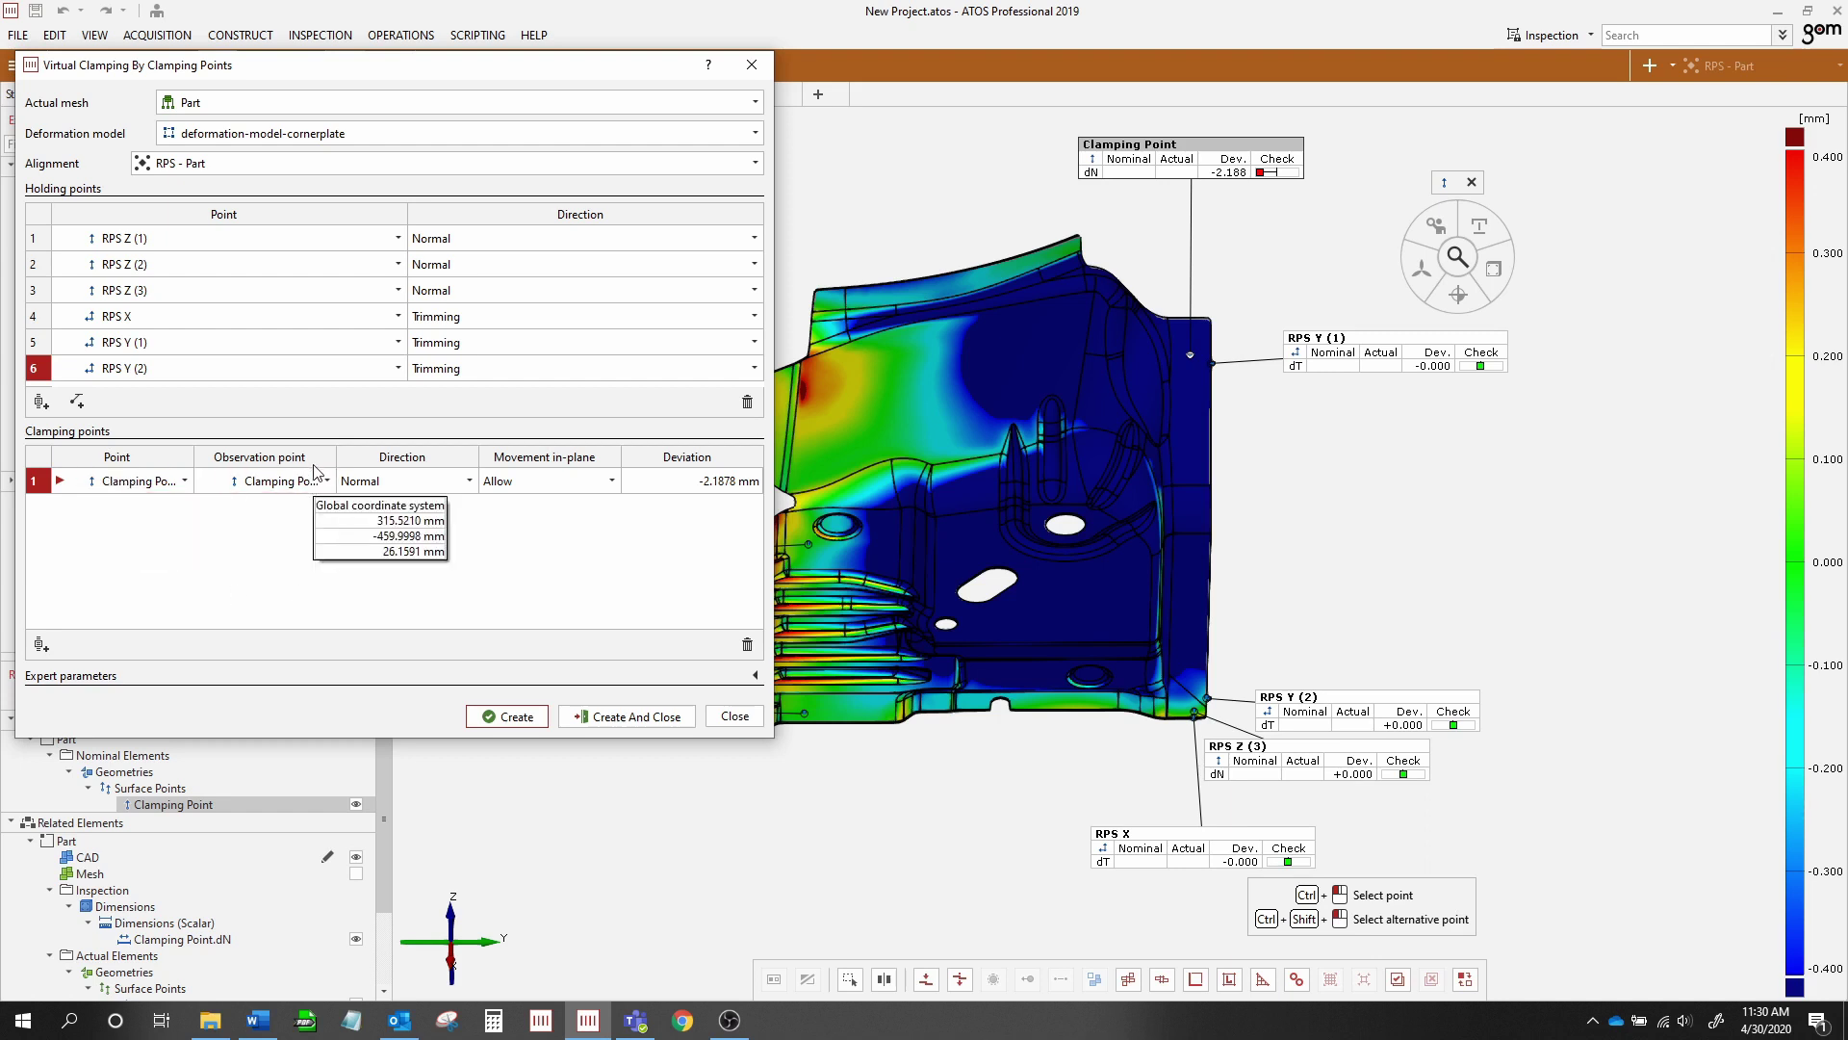
{"action": "mouse_move", "coordinate": [275, 485]}
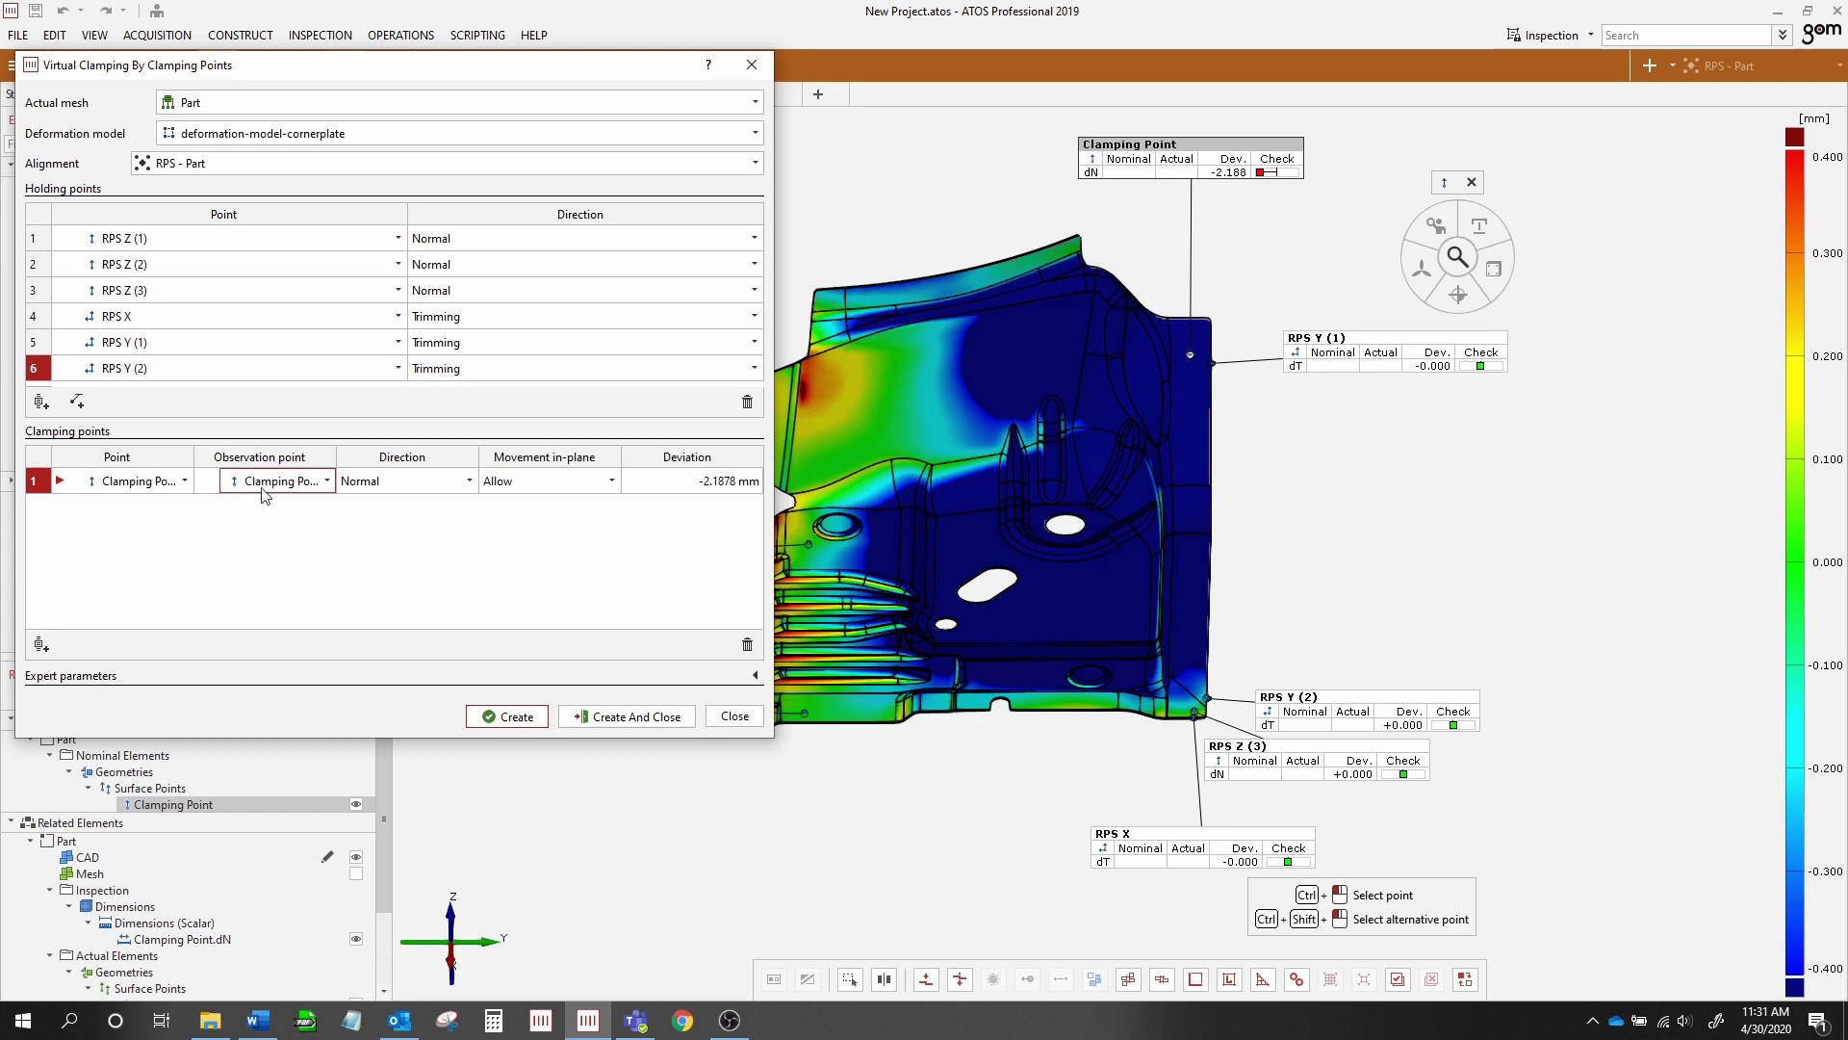
{"action": "left_click", "coordinate": [419, 483]}
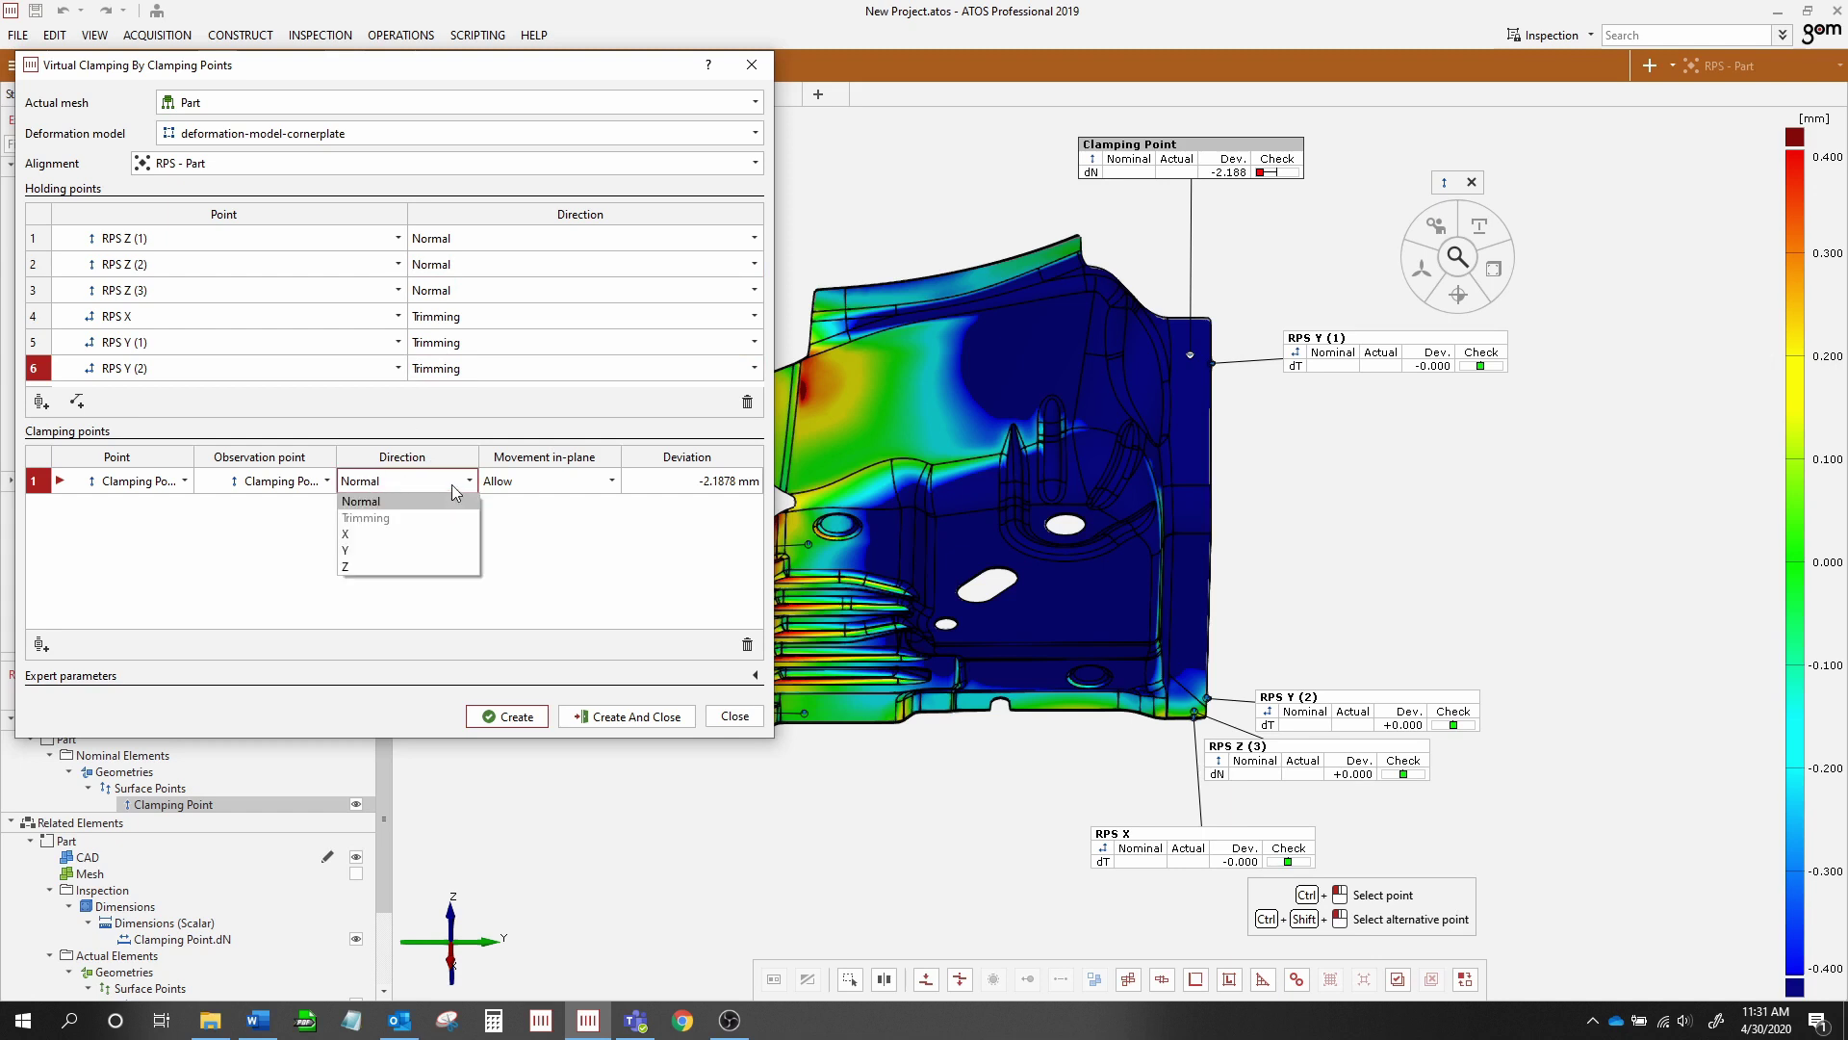
{"action": "left_click", "coordinate": [392, 498]}
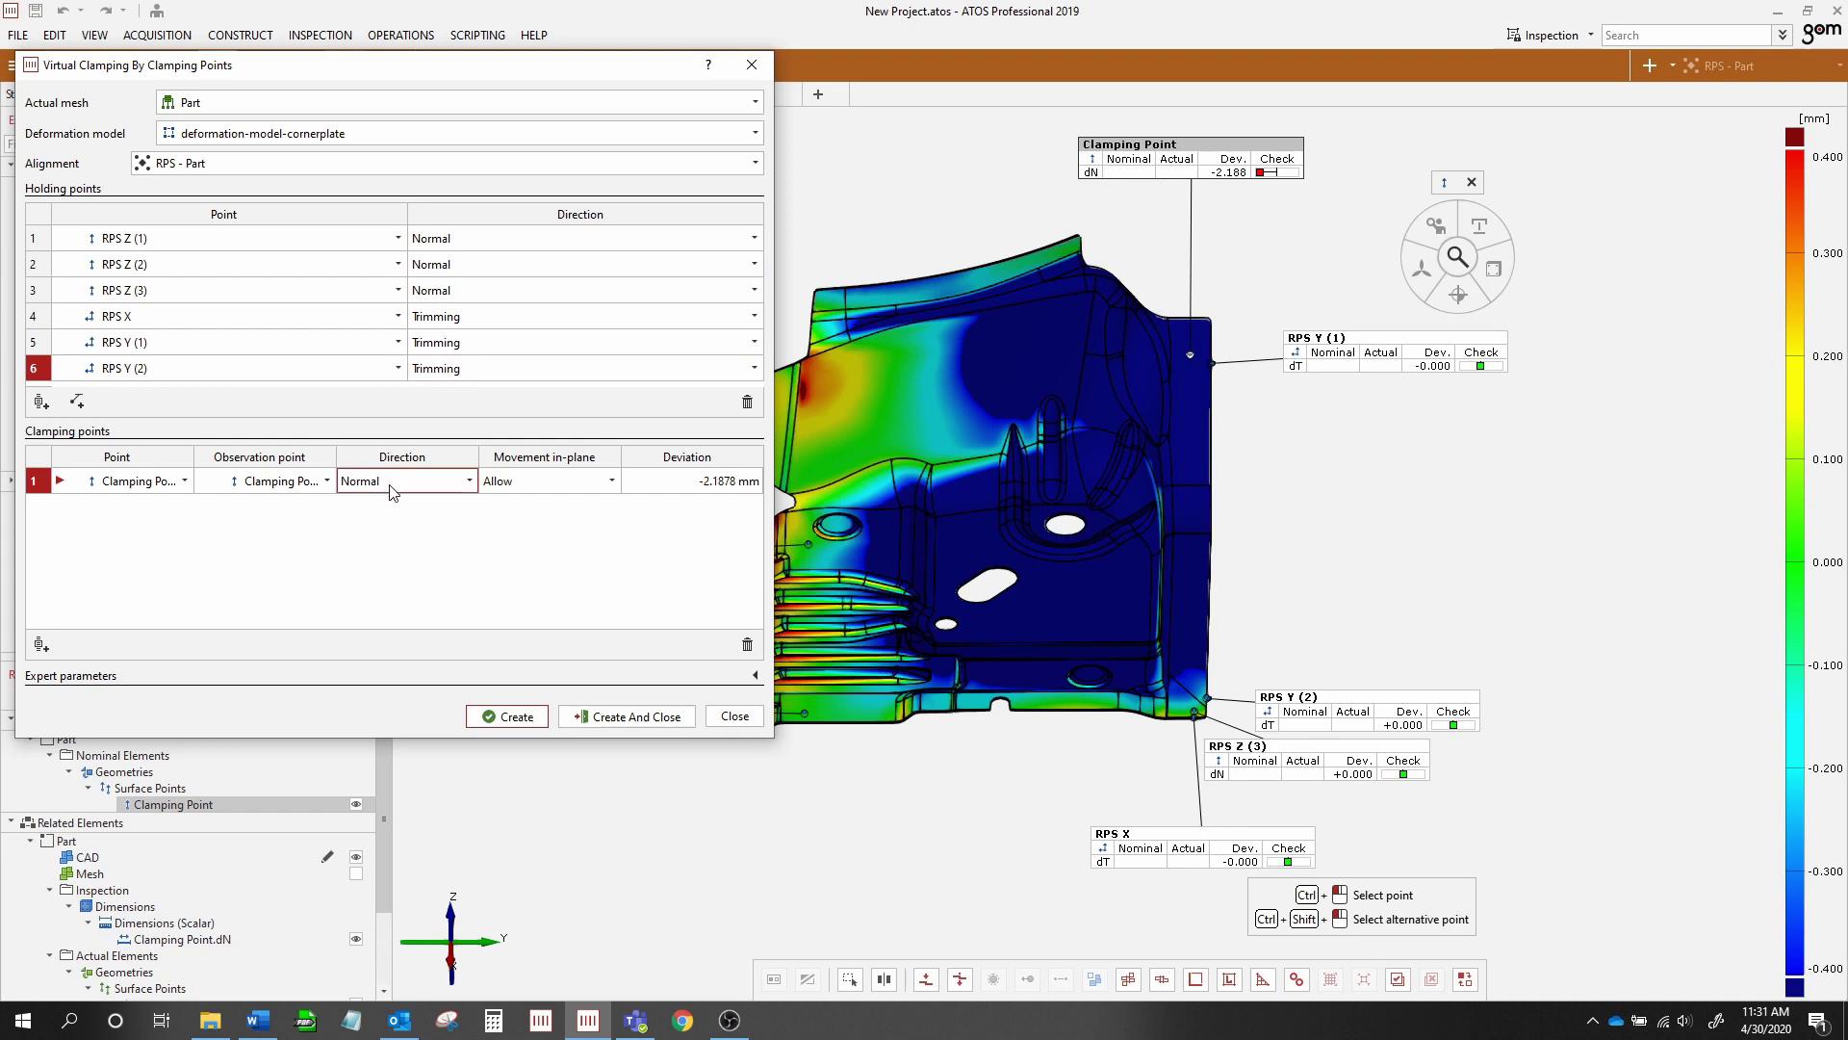
Set the in-plane movement of the clamping point to Allow
{"action": "left_click", "coordinate": [533, 484]}
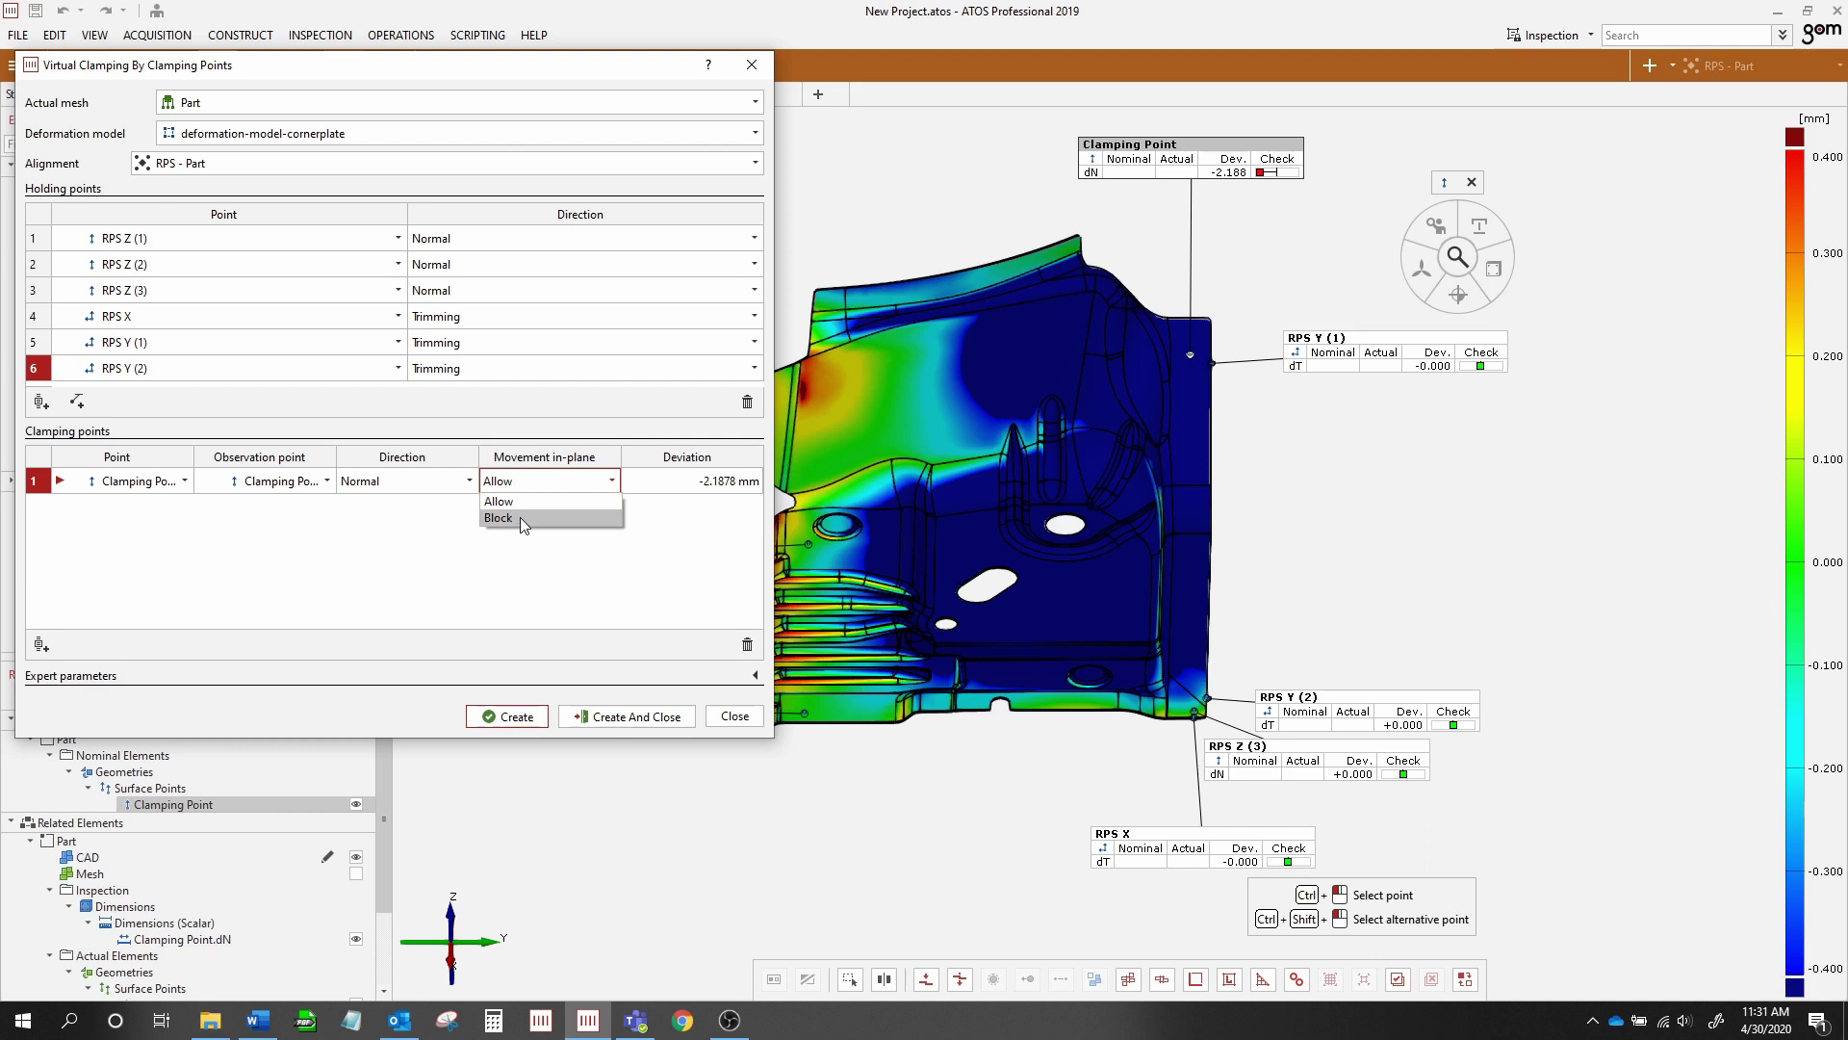
{"action": "left_click", "coordinate": [553, 486]}
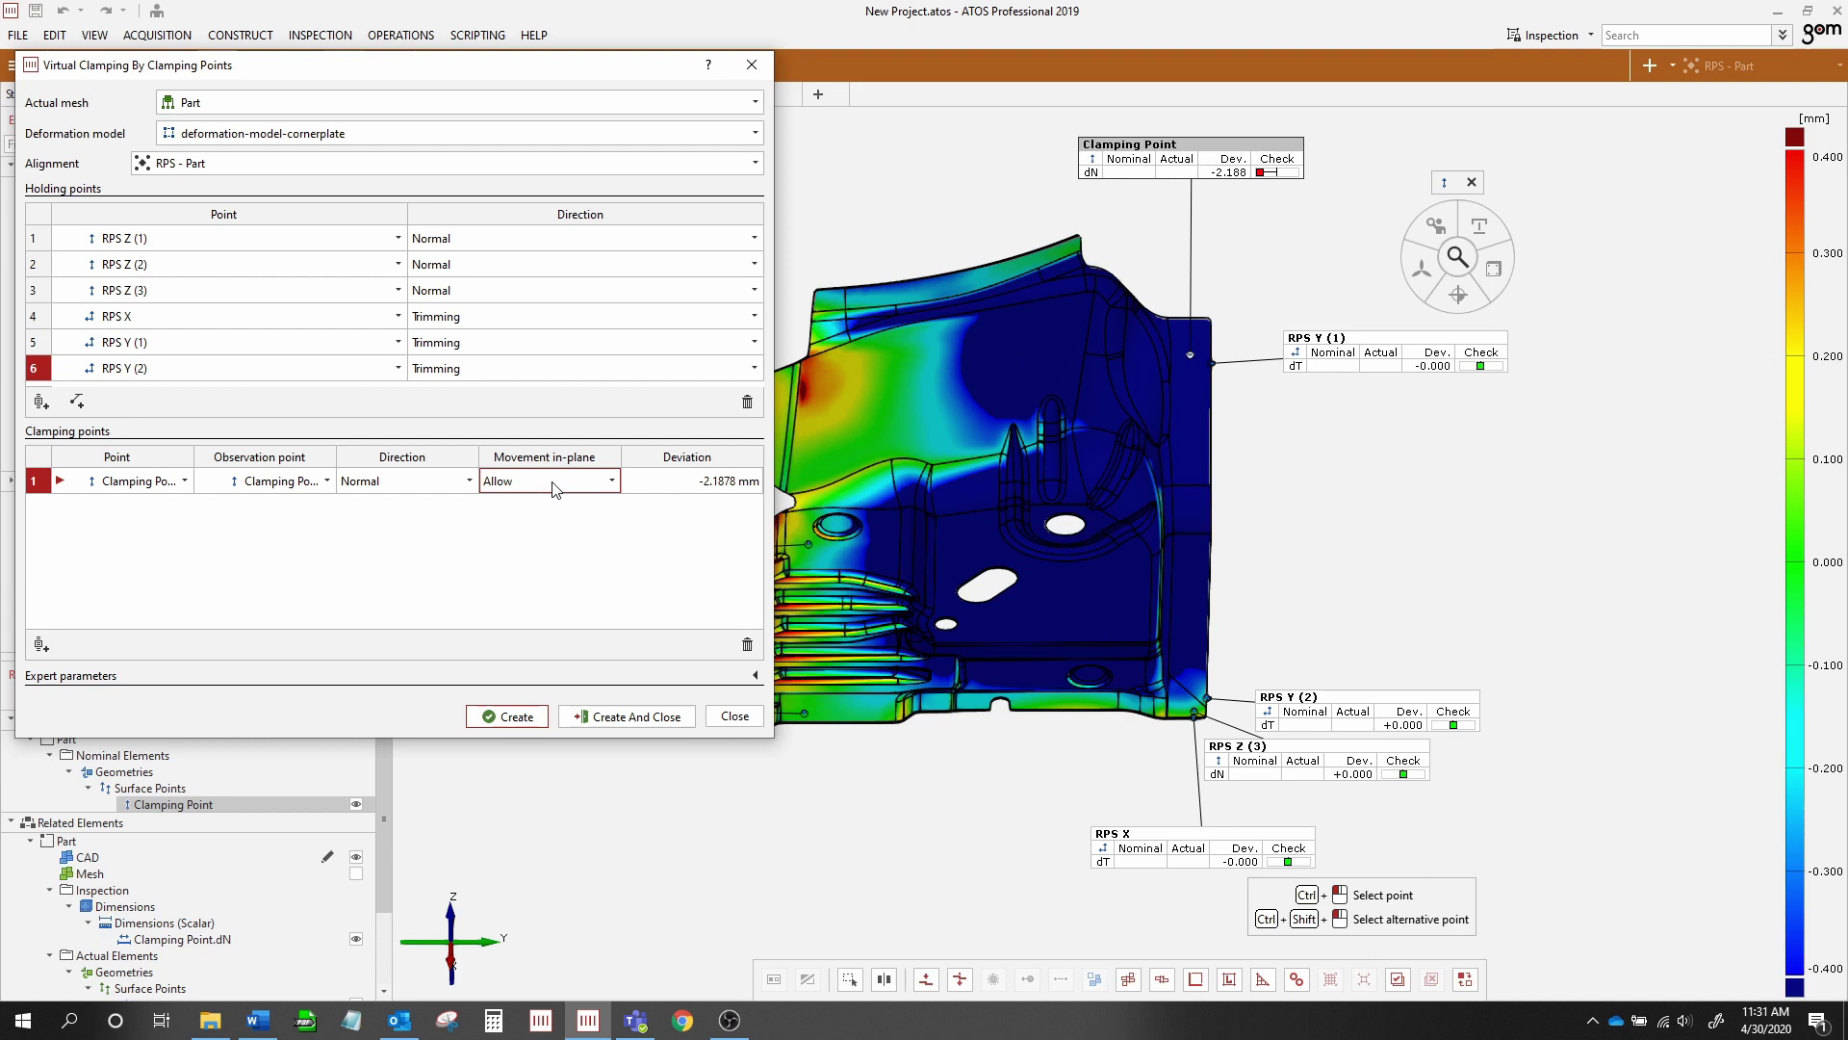
{"action": "left_click", "coordinate": [552, 486]}
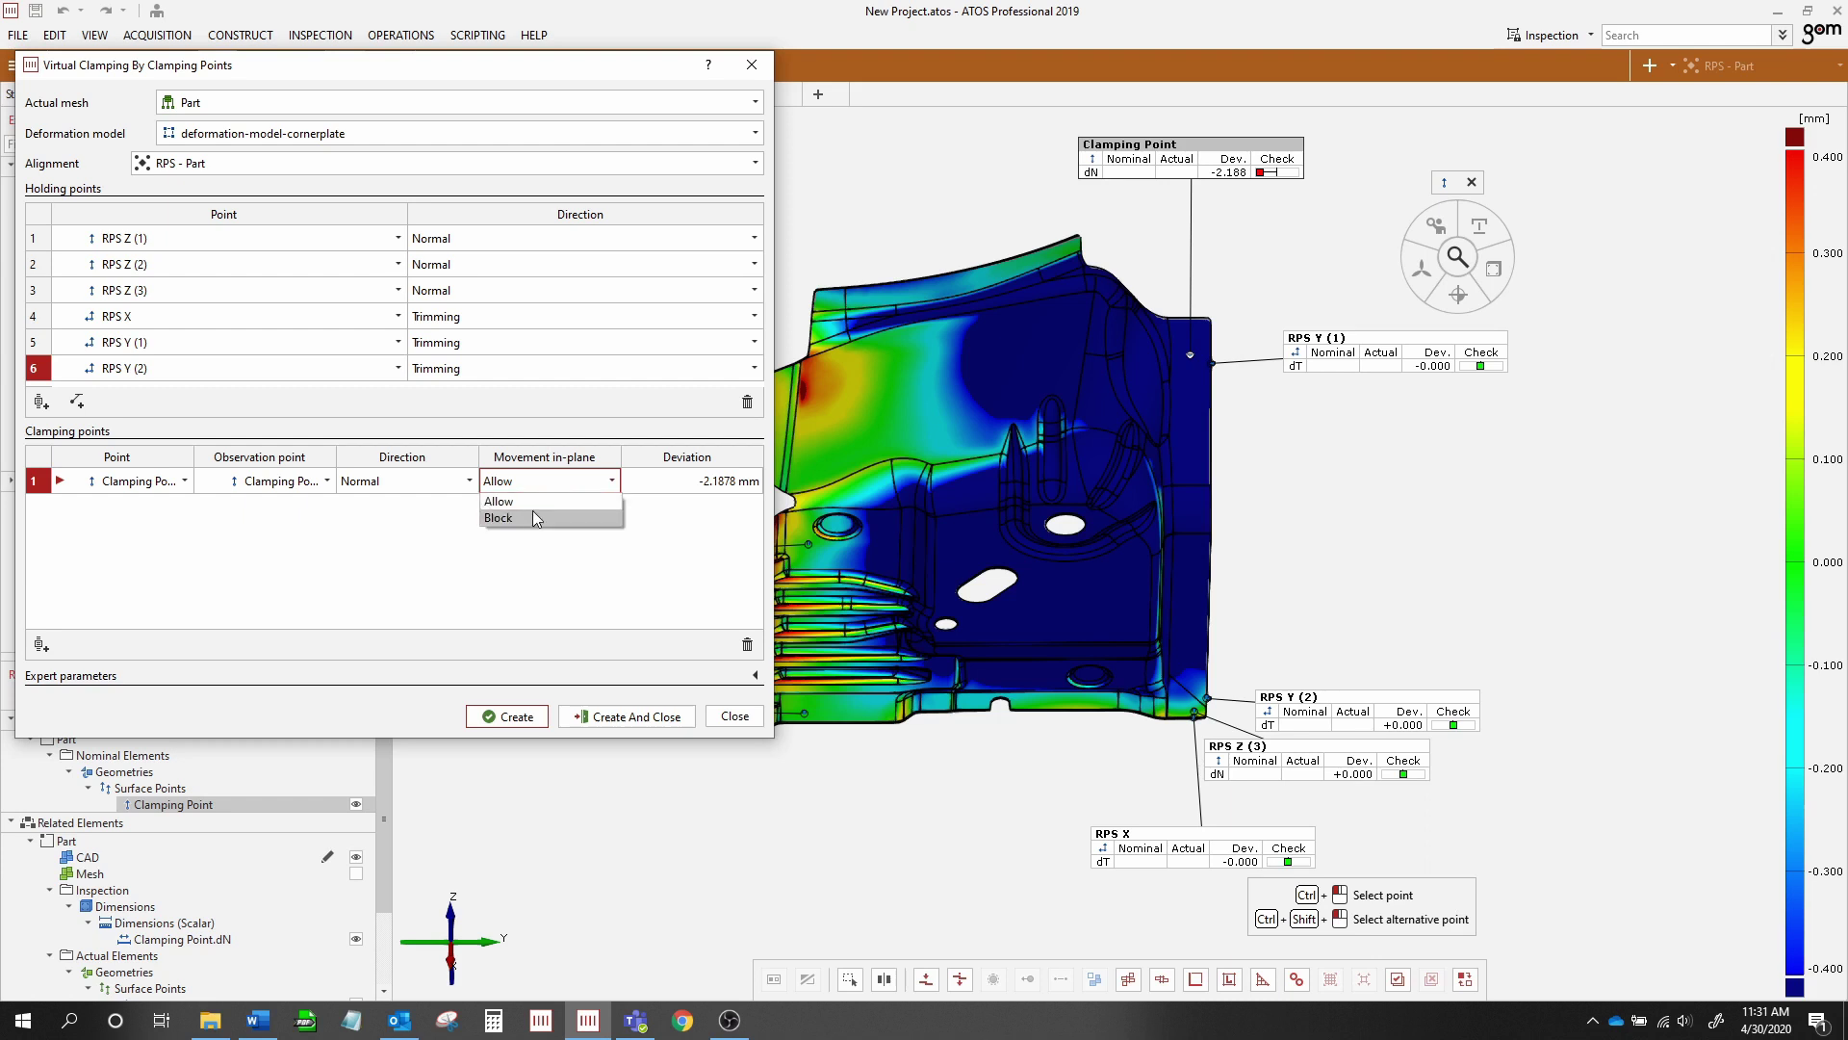
{"action": "left_click", "coordinate": [566, 485]}
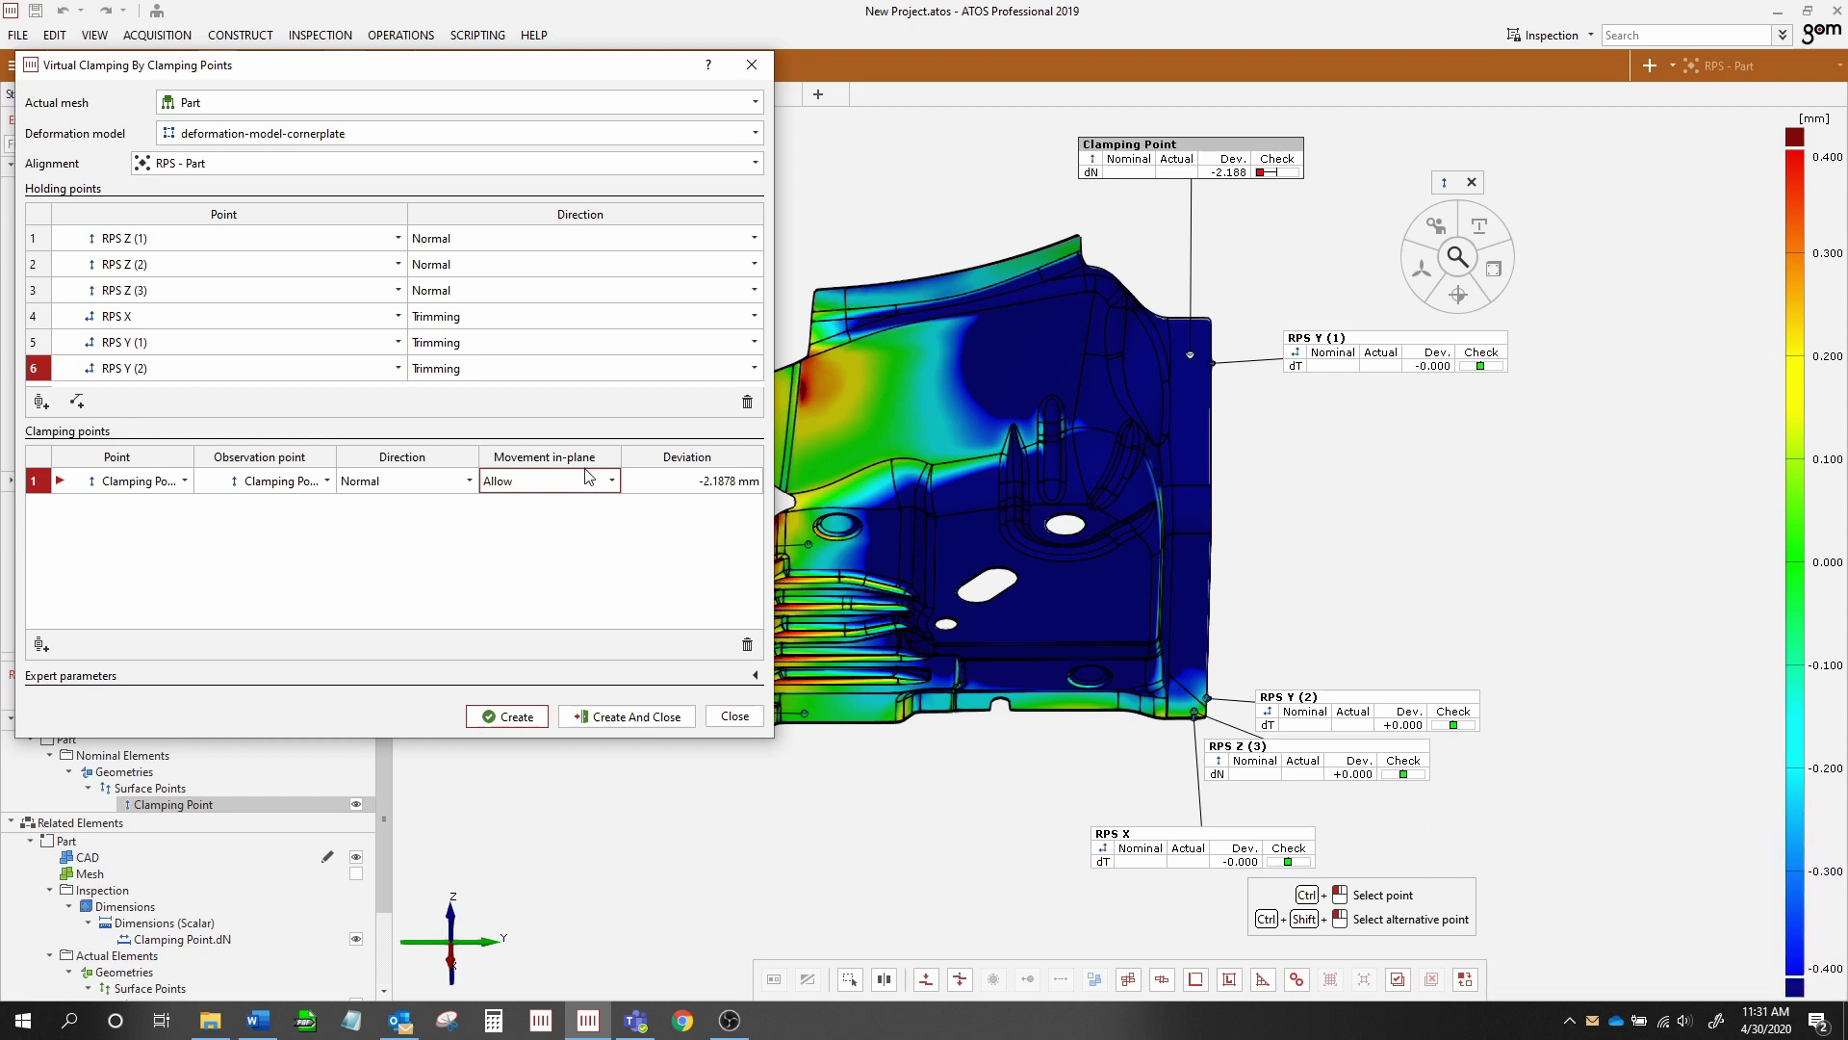
{"action": "left_click", "coordinate": [583, 482]}
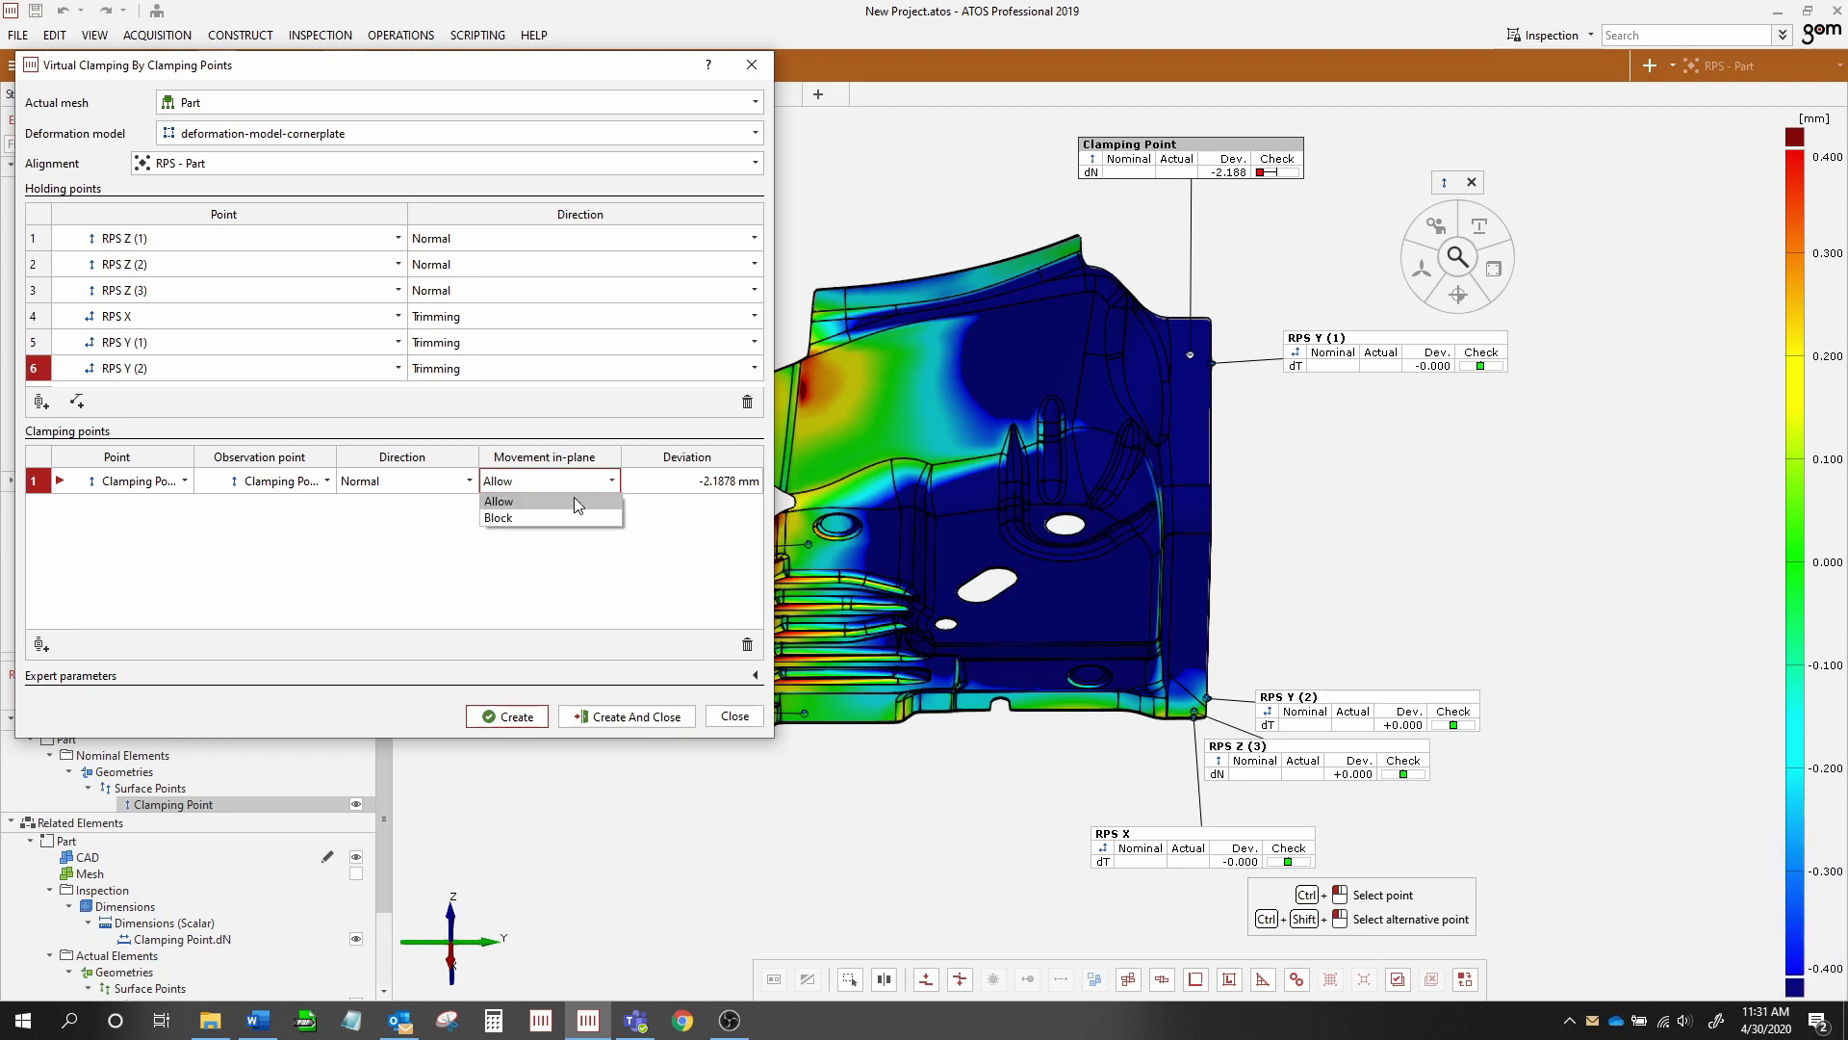
{"action": "left_click", "coordinate": [572, 501]}
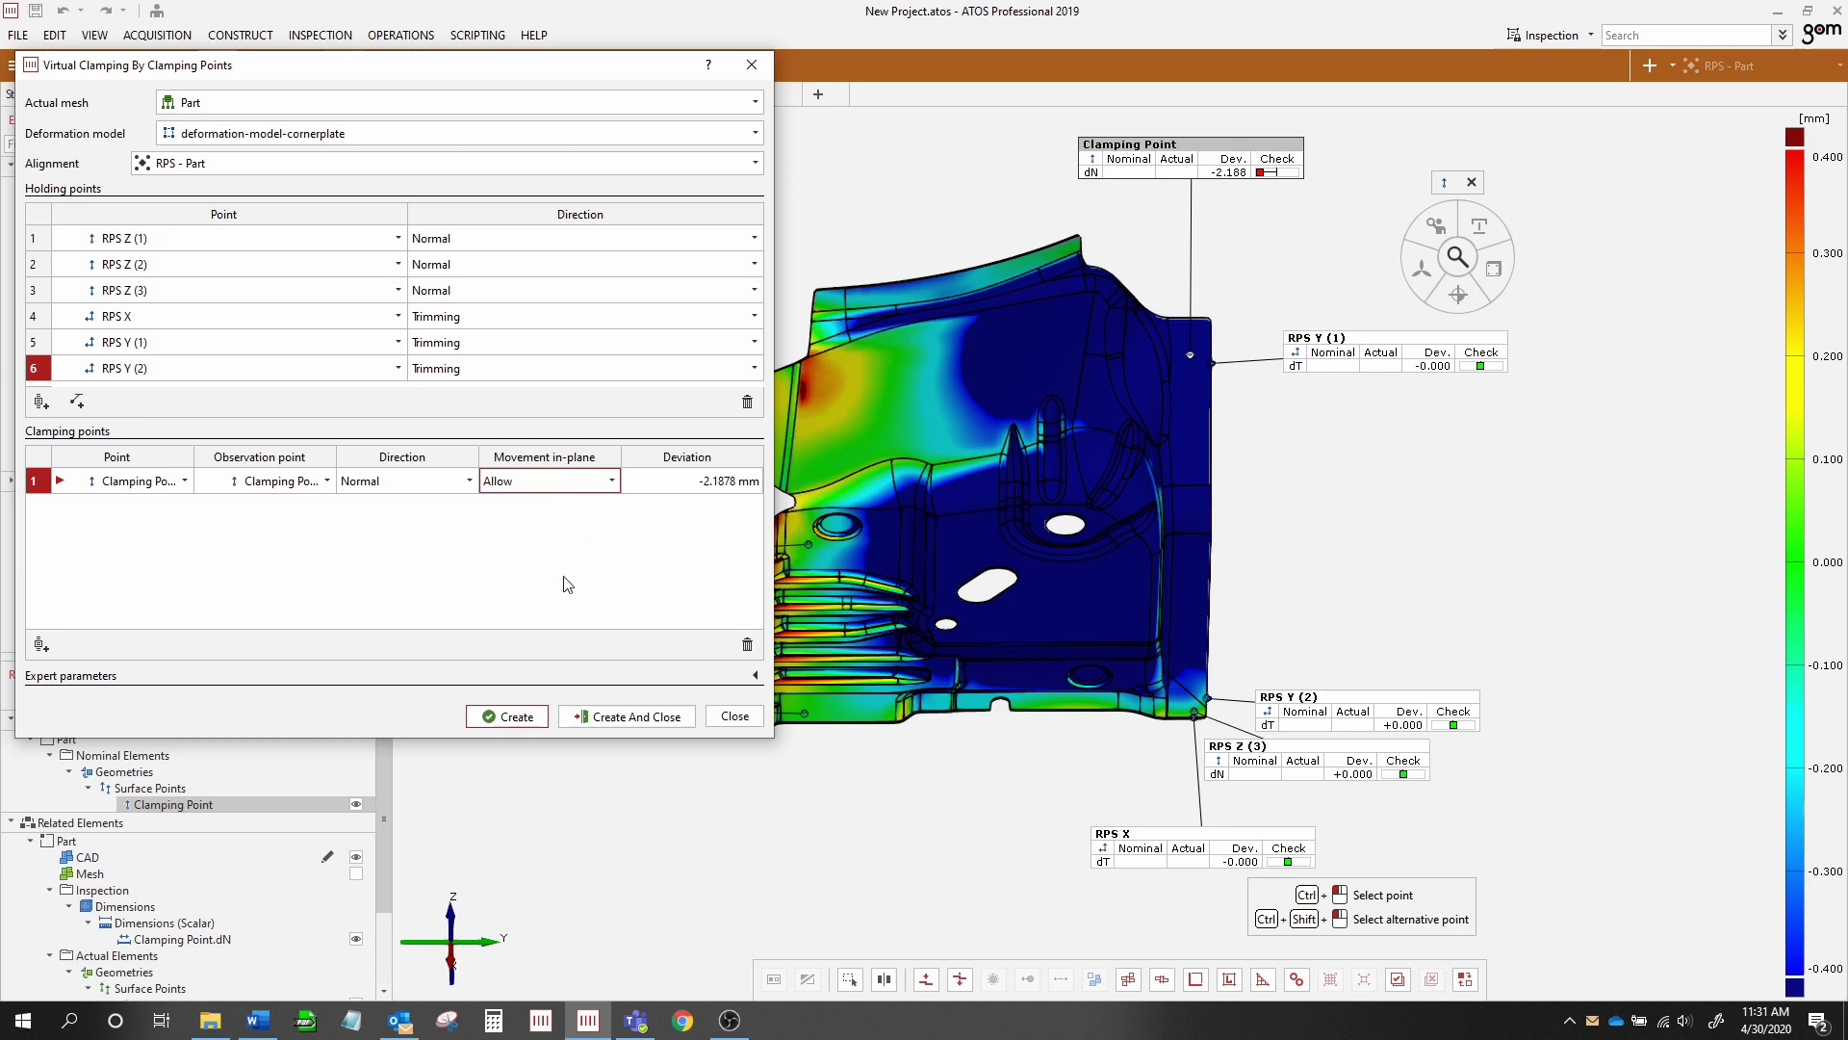
Set the iteration tolerance in the virtual clamping's expert parameters to 0.001 mm
{"action": "left_click", "coordinate": [756, 676]}
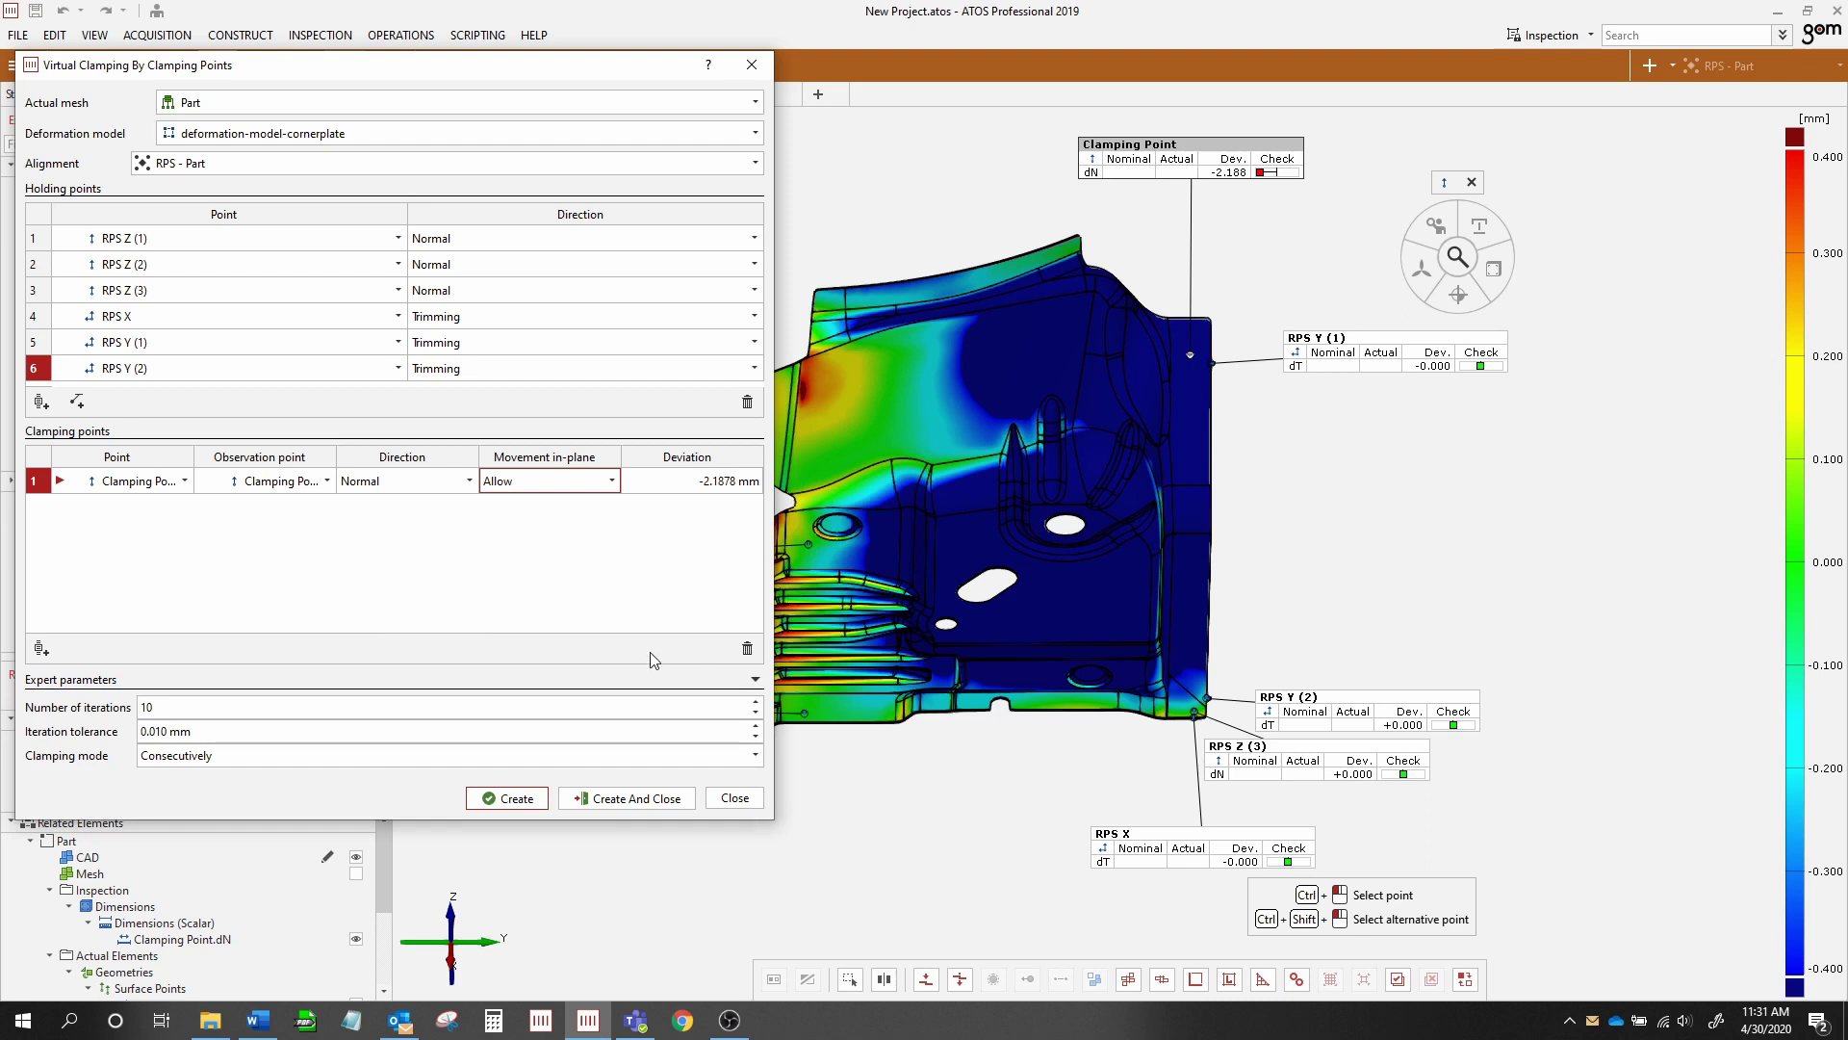
{"action": "left_click", "coordinate": [174, 707]}
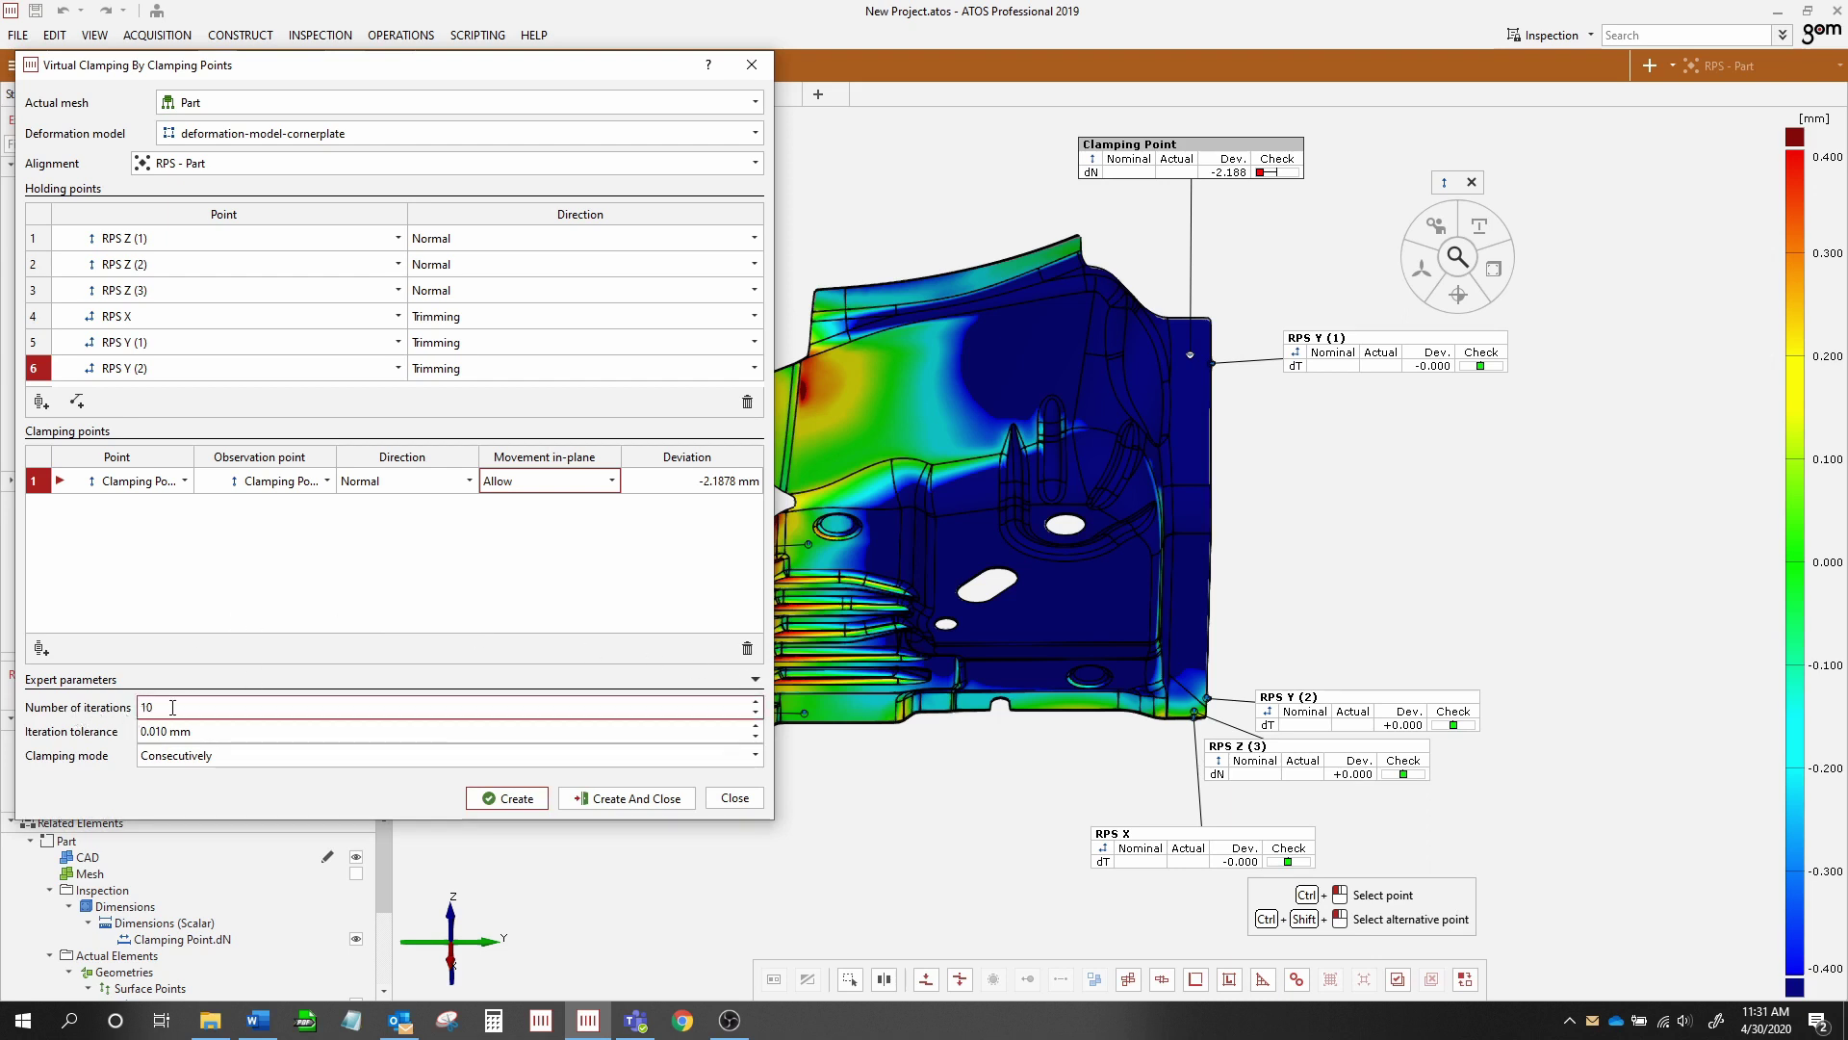
{"action": "left_click", "coordinate": [172, 731]}
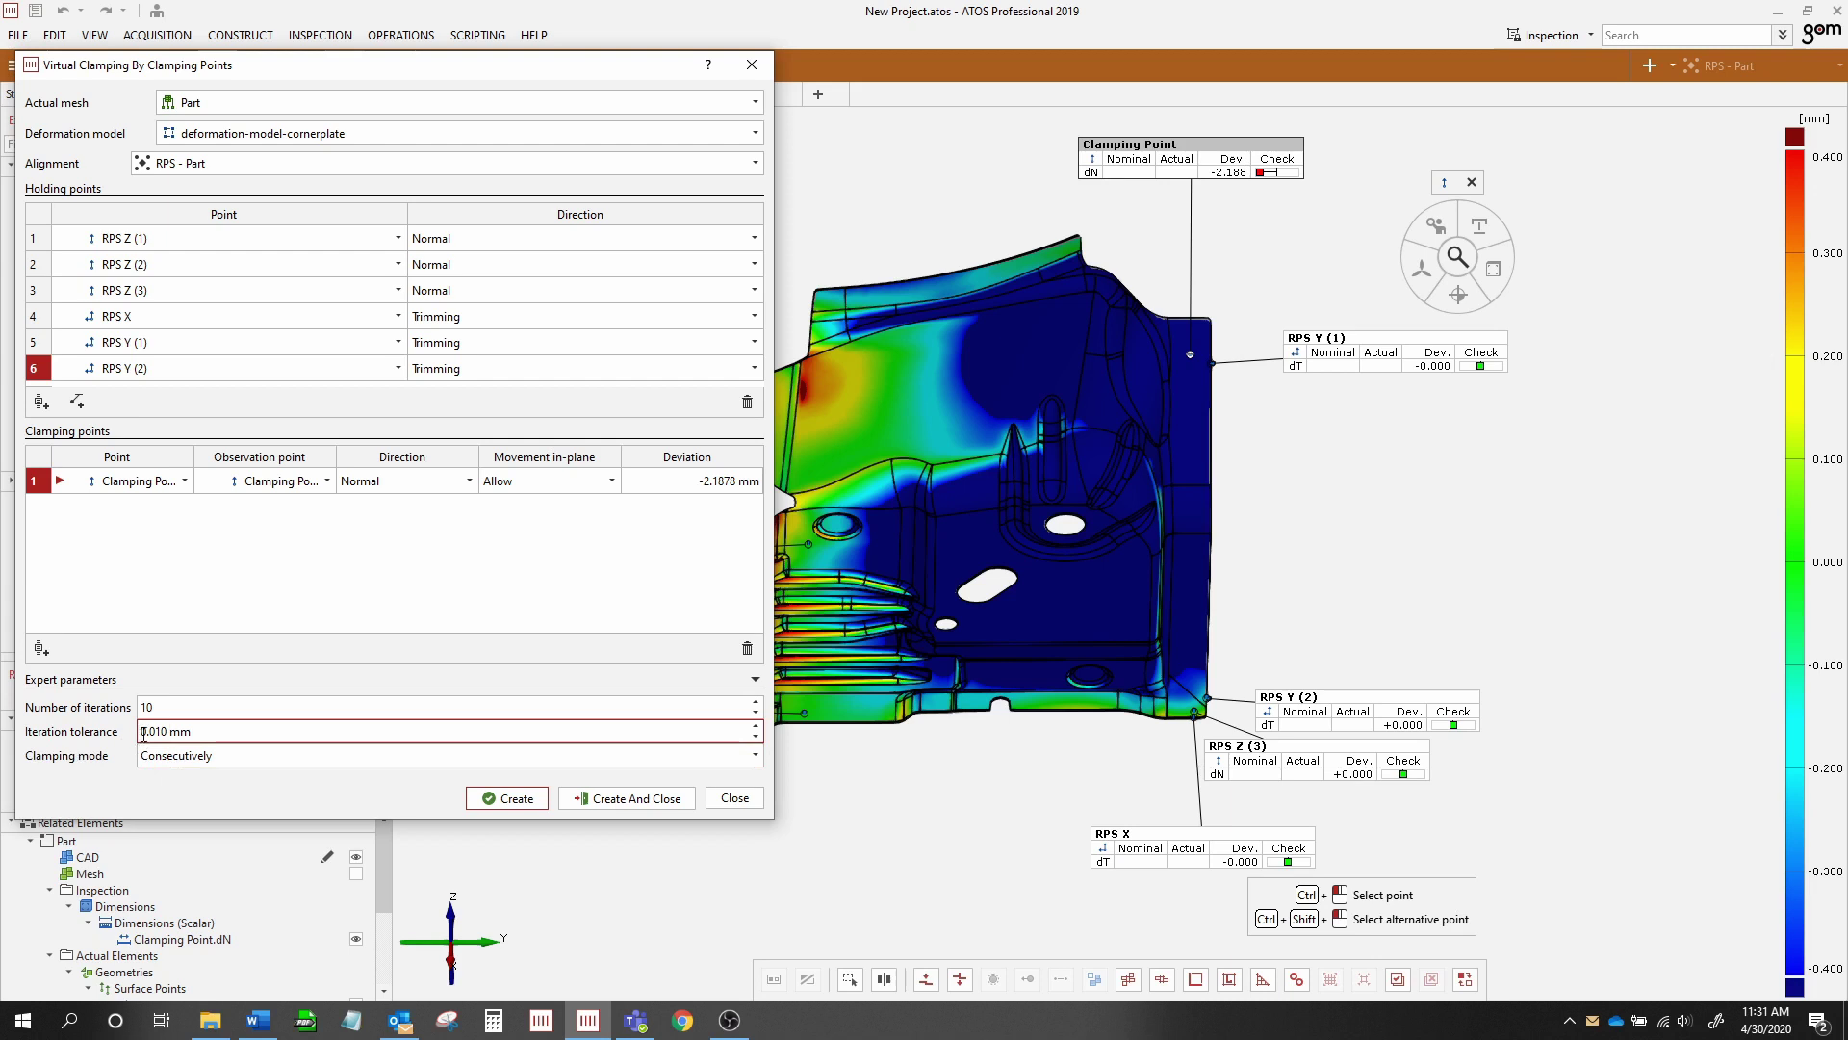
{"action": "left_click_drag", "start_coordinate": [149, 732], "coordinate": [165, 730]}
{"action": "type", "text": "001"}
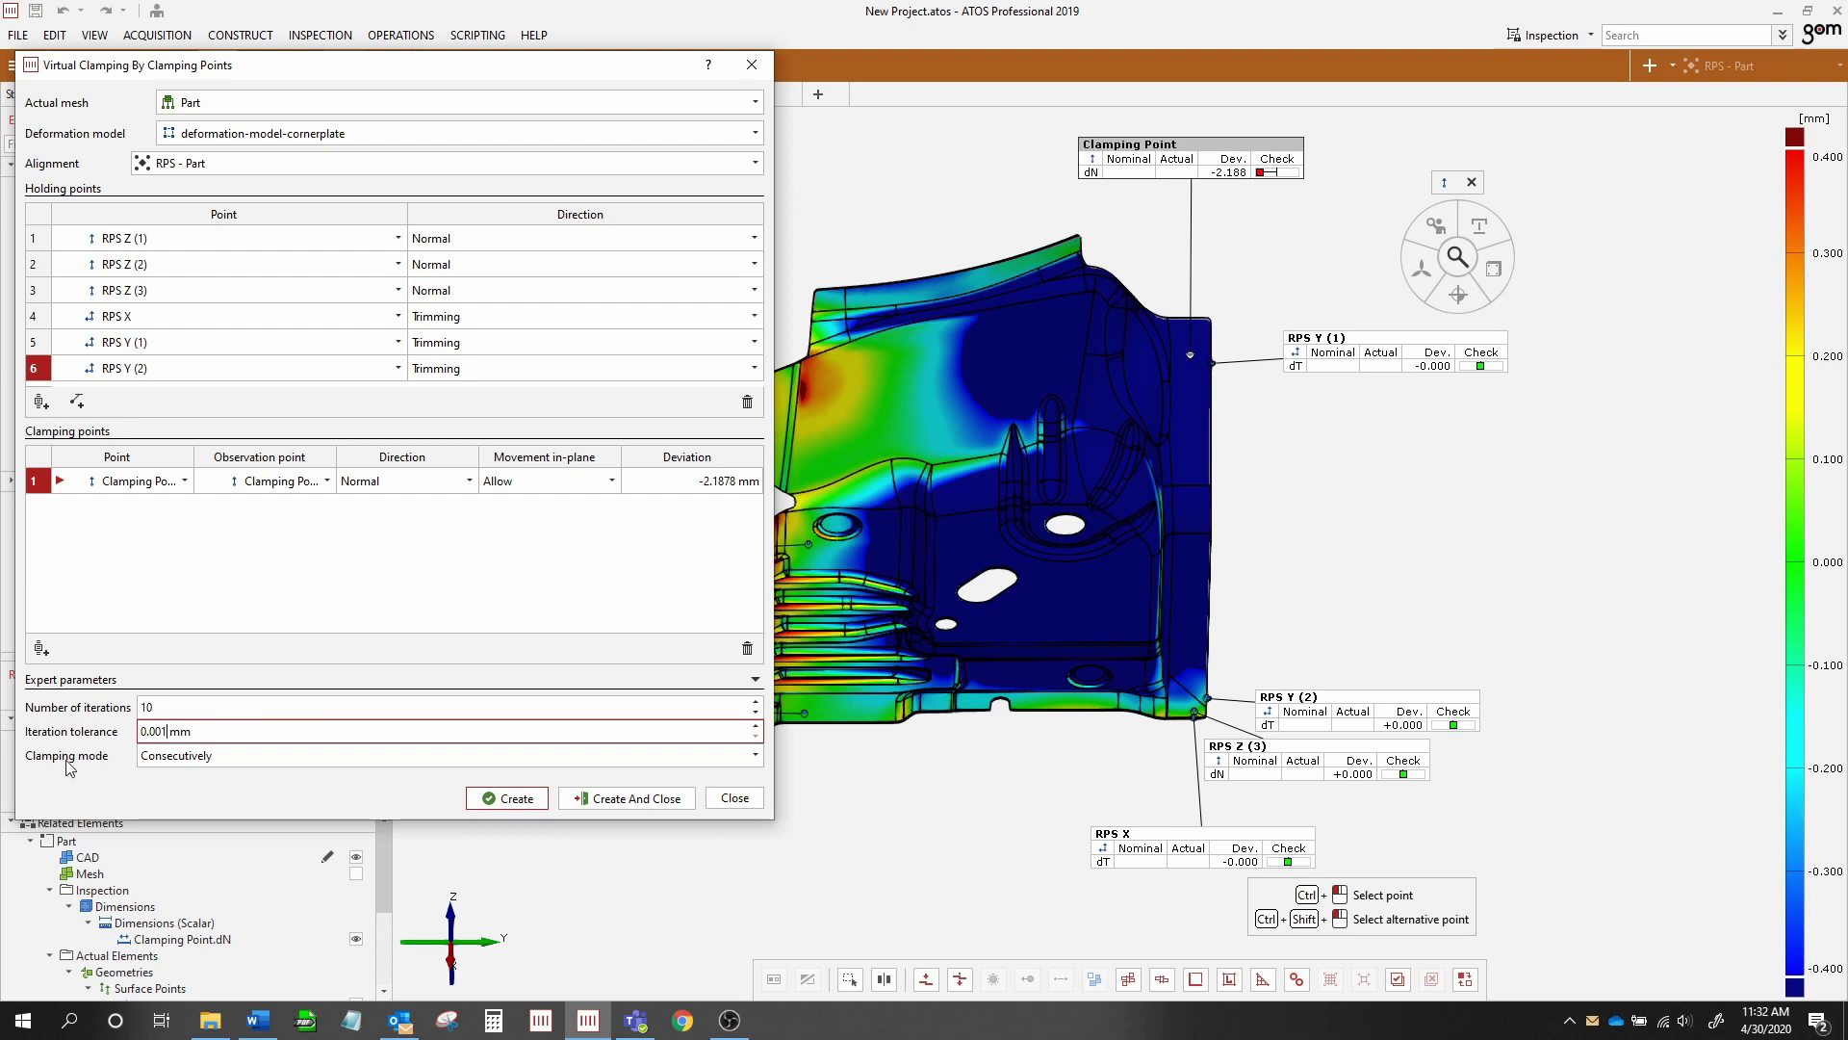
Leave the clamping mode at Consecutively after trying Simultaneously, and create the virtual clamping of the part mesh
{"action": "left_click", "coordinate": [178, 760]}
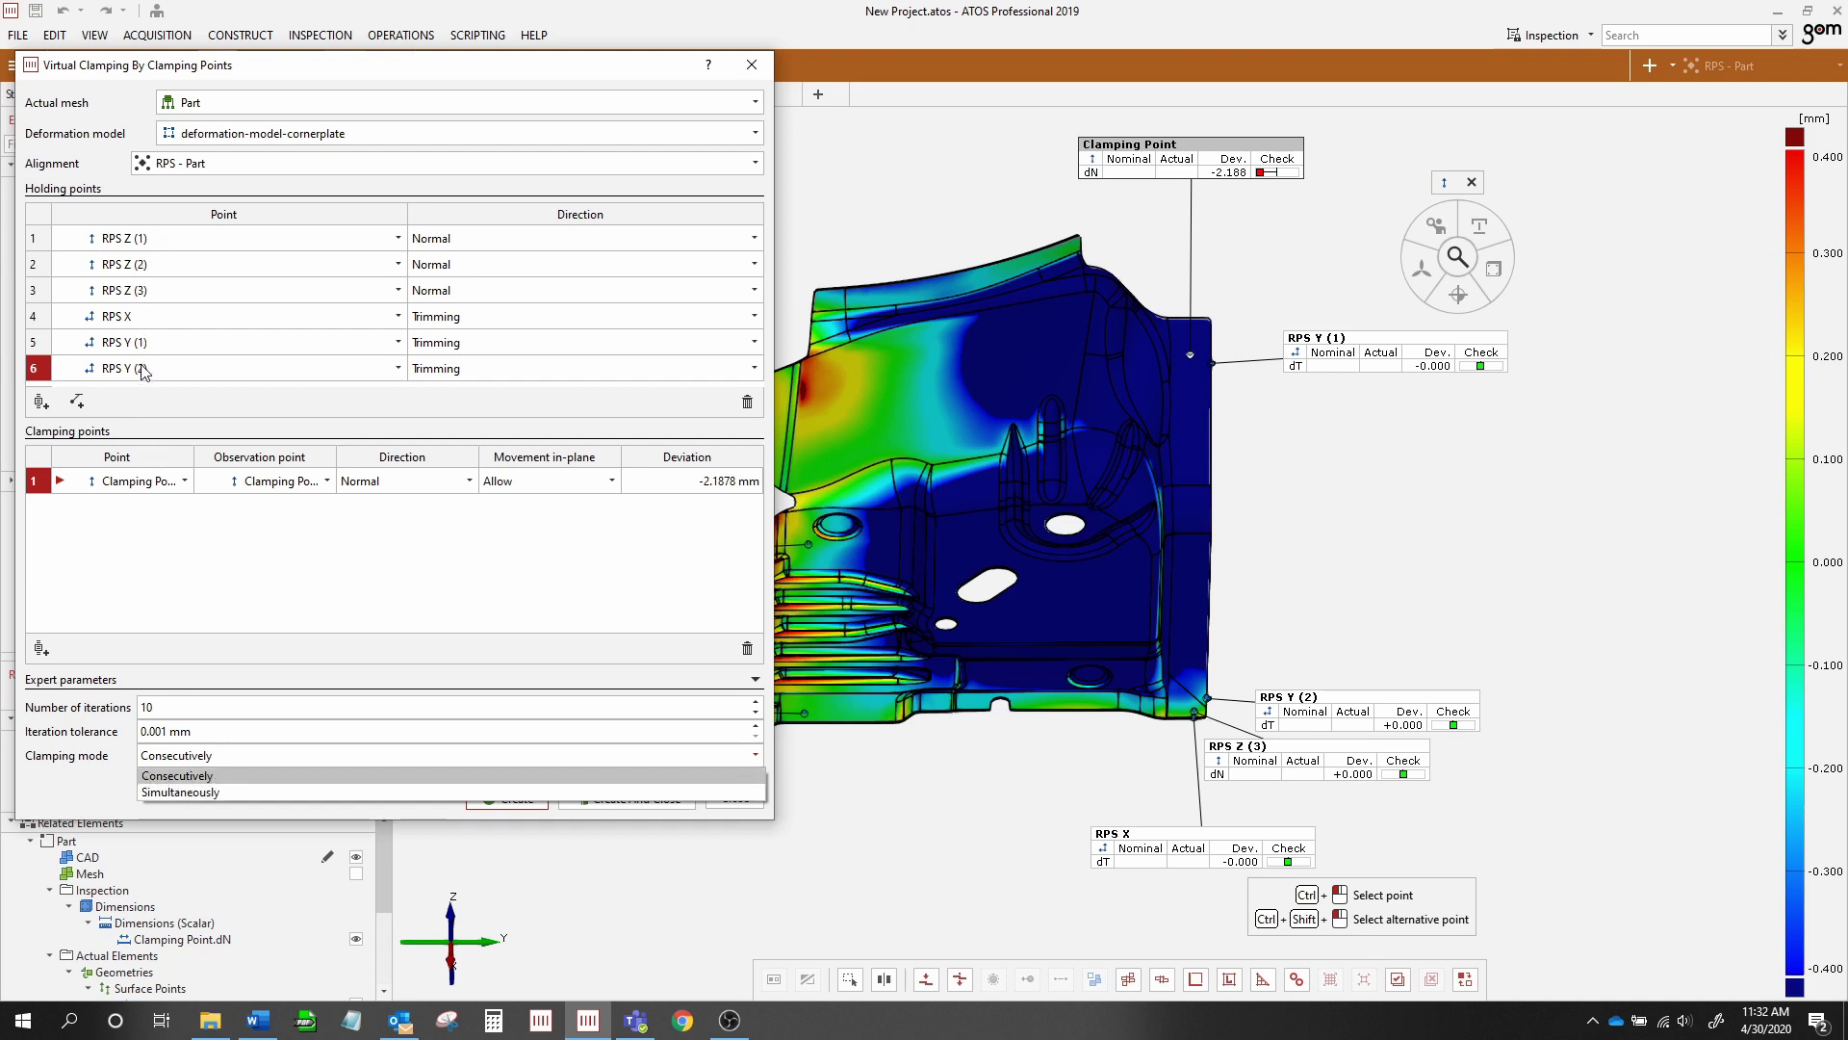
{"action": "left_click", "coordinate": [173, 791]}
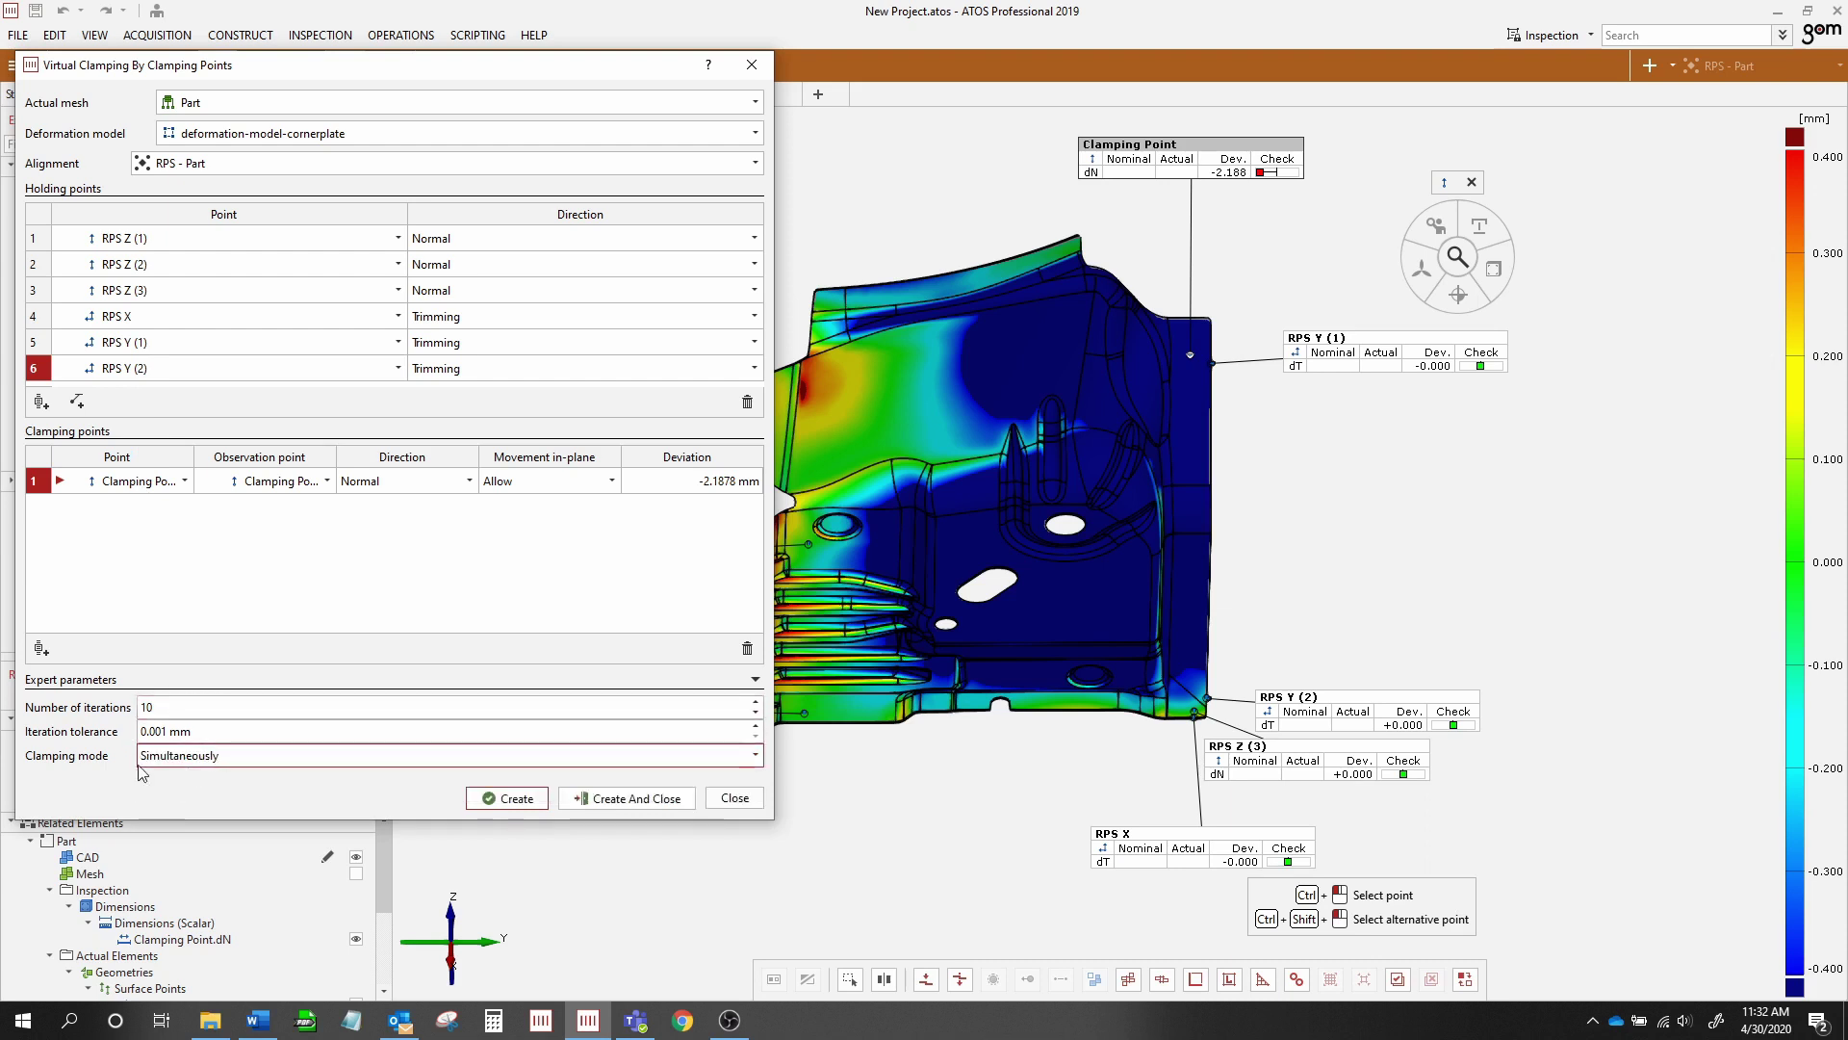
{"action": "left_click", "coordinate": [207, 757]}
{"action": "left_click", "coordinate": [207, 776]}
{"action": "left_click", "coordinate": [638, 799]}
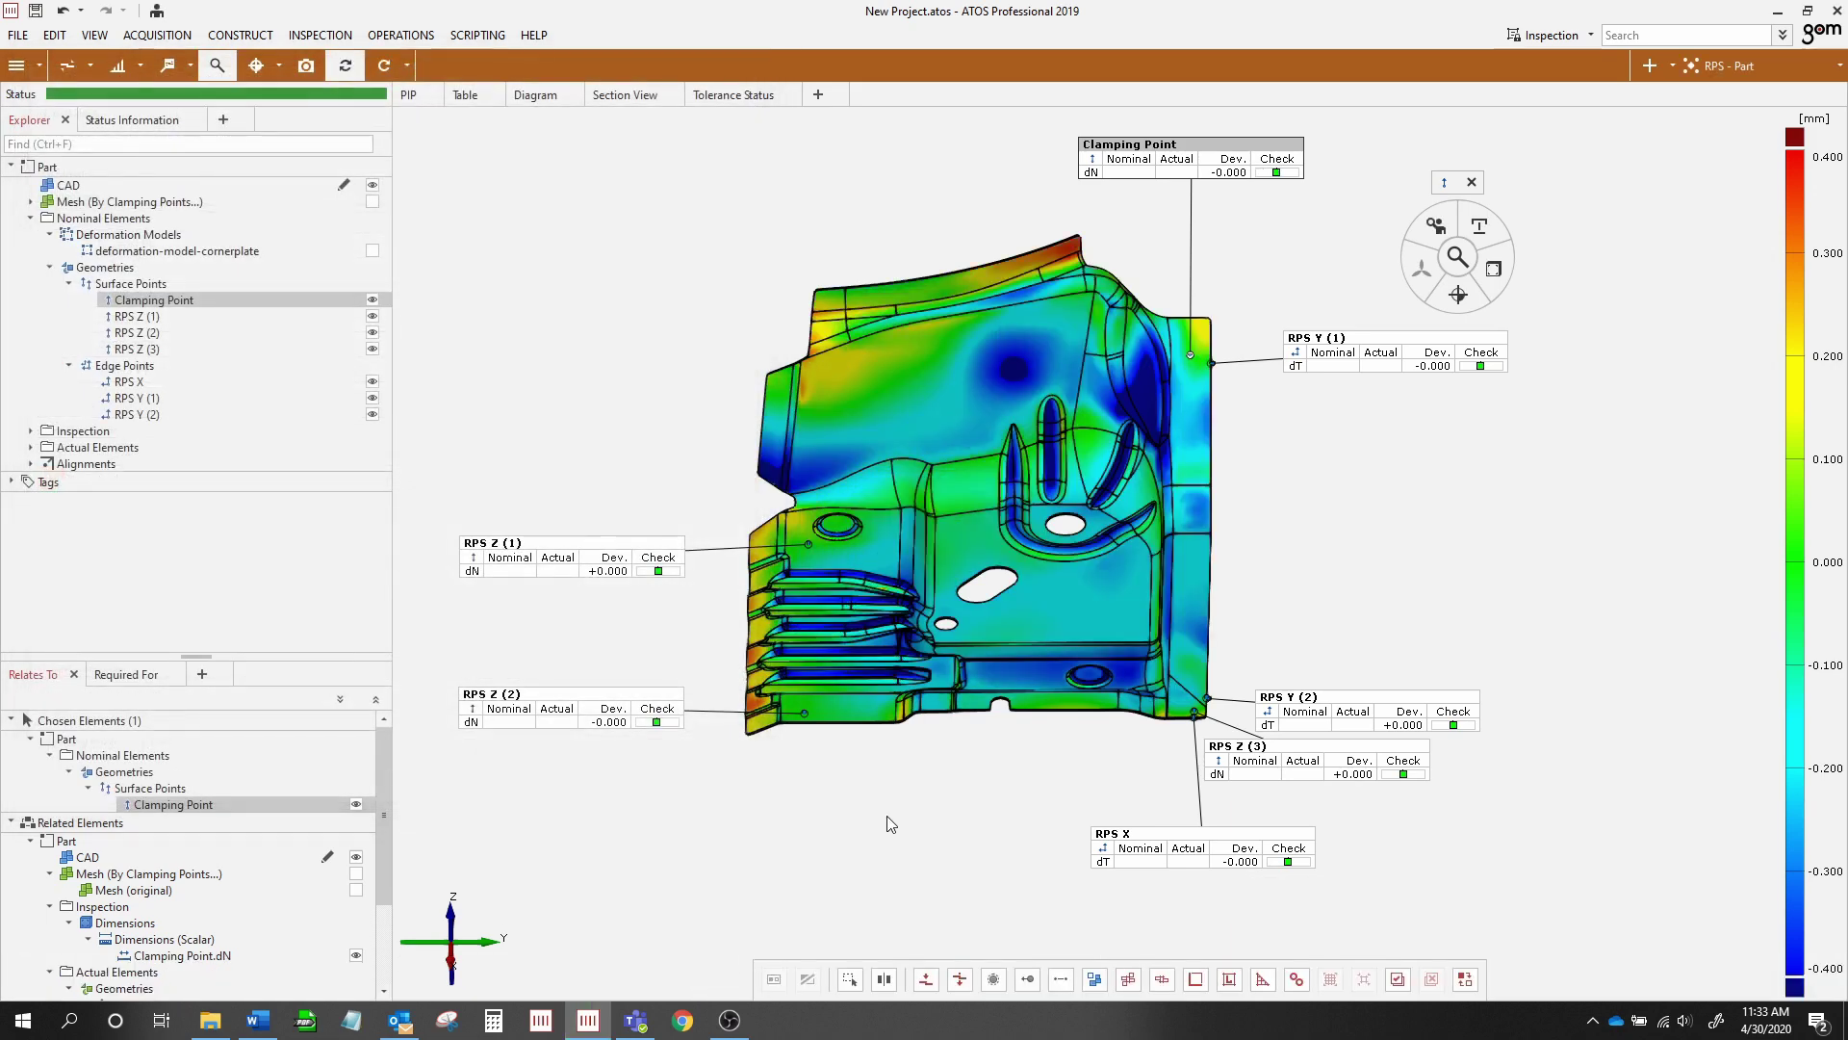
Reposition the Clamping Point's deviation label just above the clamped part
{"action": "mouse_move", "coordinate": [908, 796]}
{"action": "left_mouse_down"}
{"action": "mouse_move", "coordinate": [915, 754]}
{"action": "mouse_move", "coordinate": [904, 807]}
{"action": "left_mouse_up"}
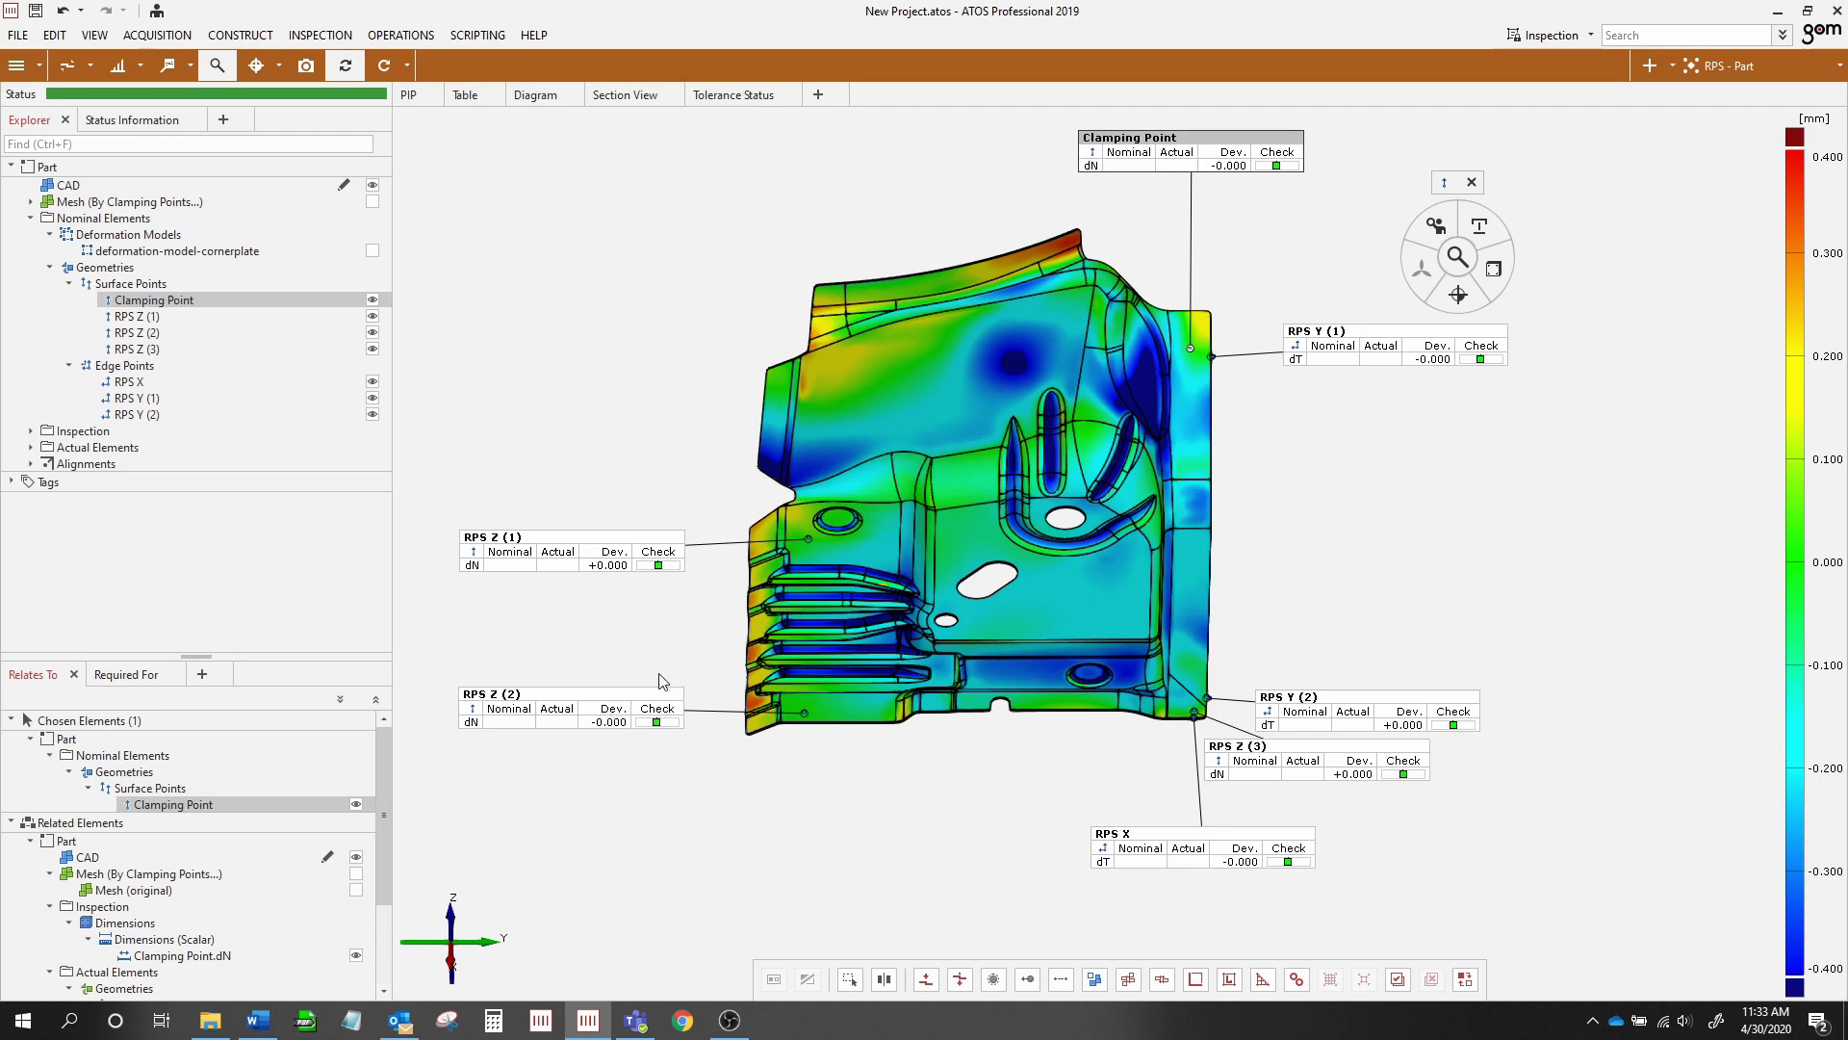
{"action": "left_click_drag", "start_coordinate": [795, 375], "coordinate": [872, 446]}
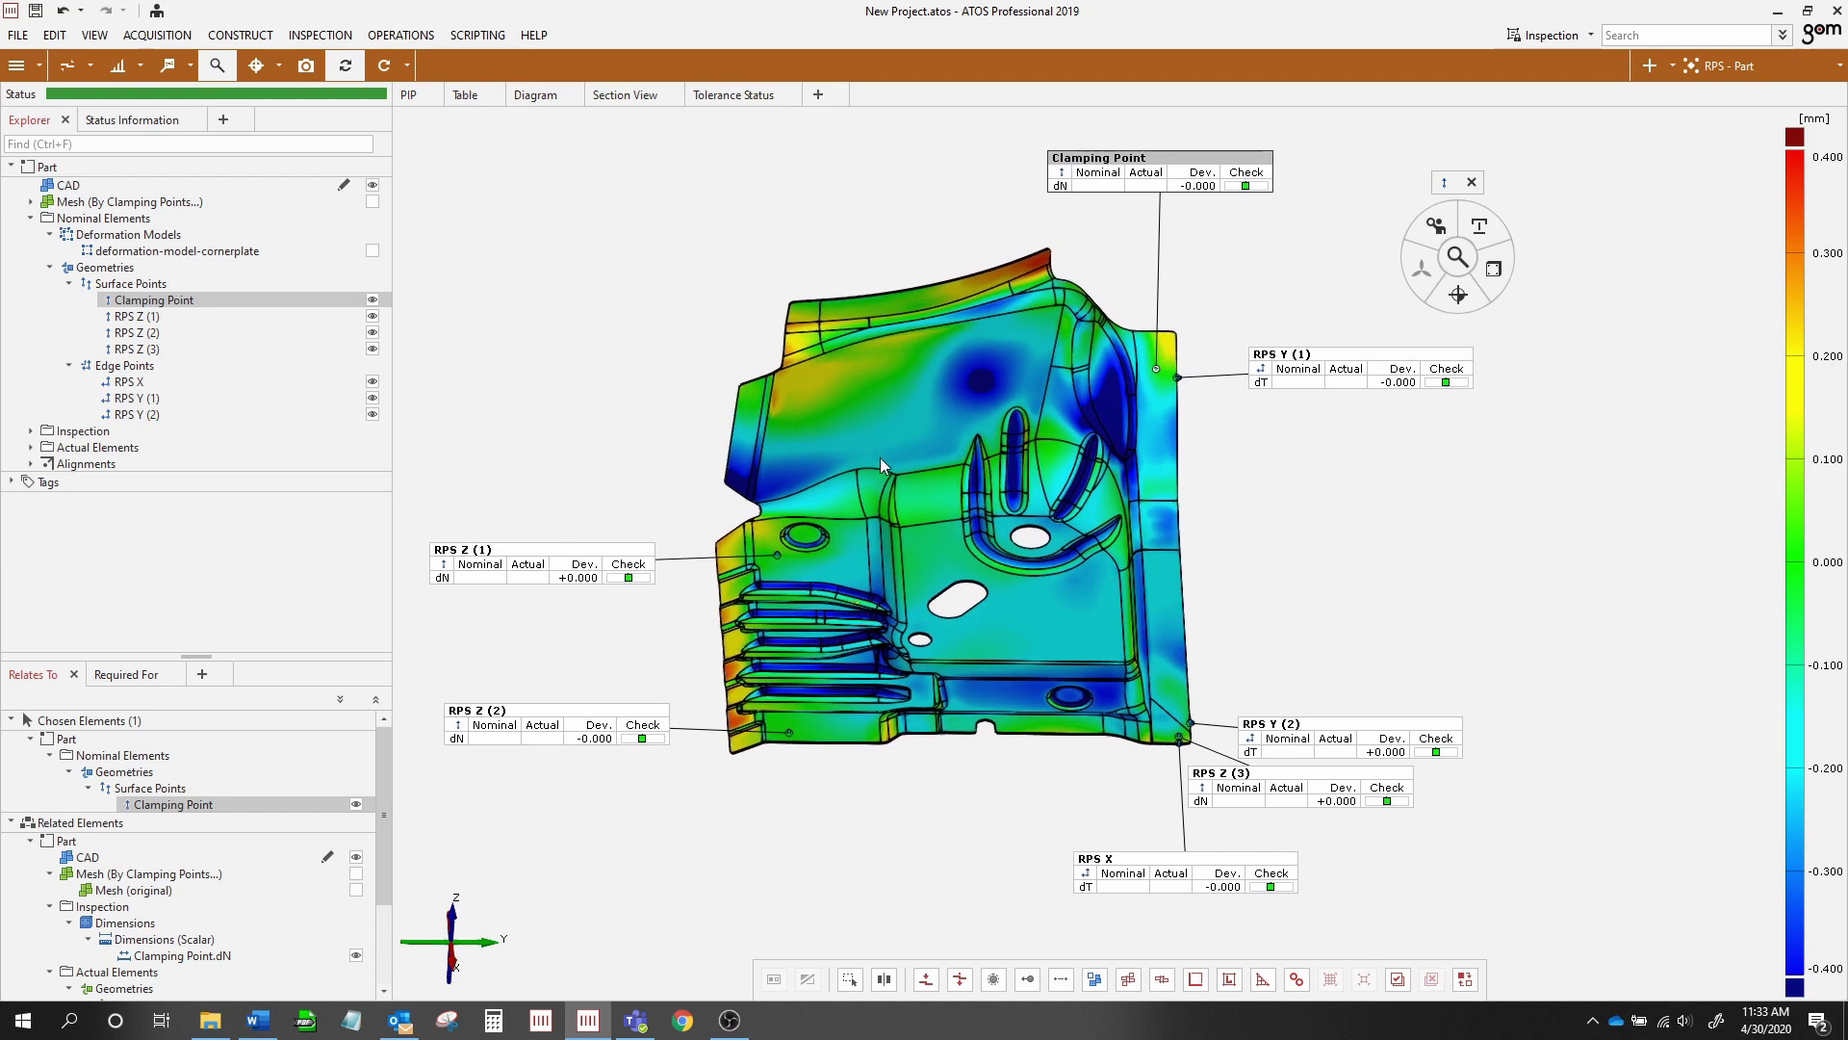
{"action": "left_click_drag", "start_coordinate": [1158, 166], "coordinate": [1154, 188]}
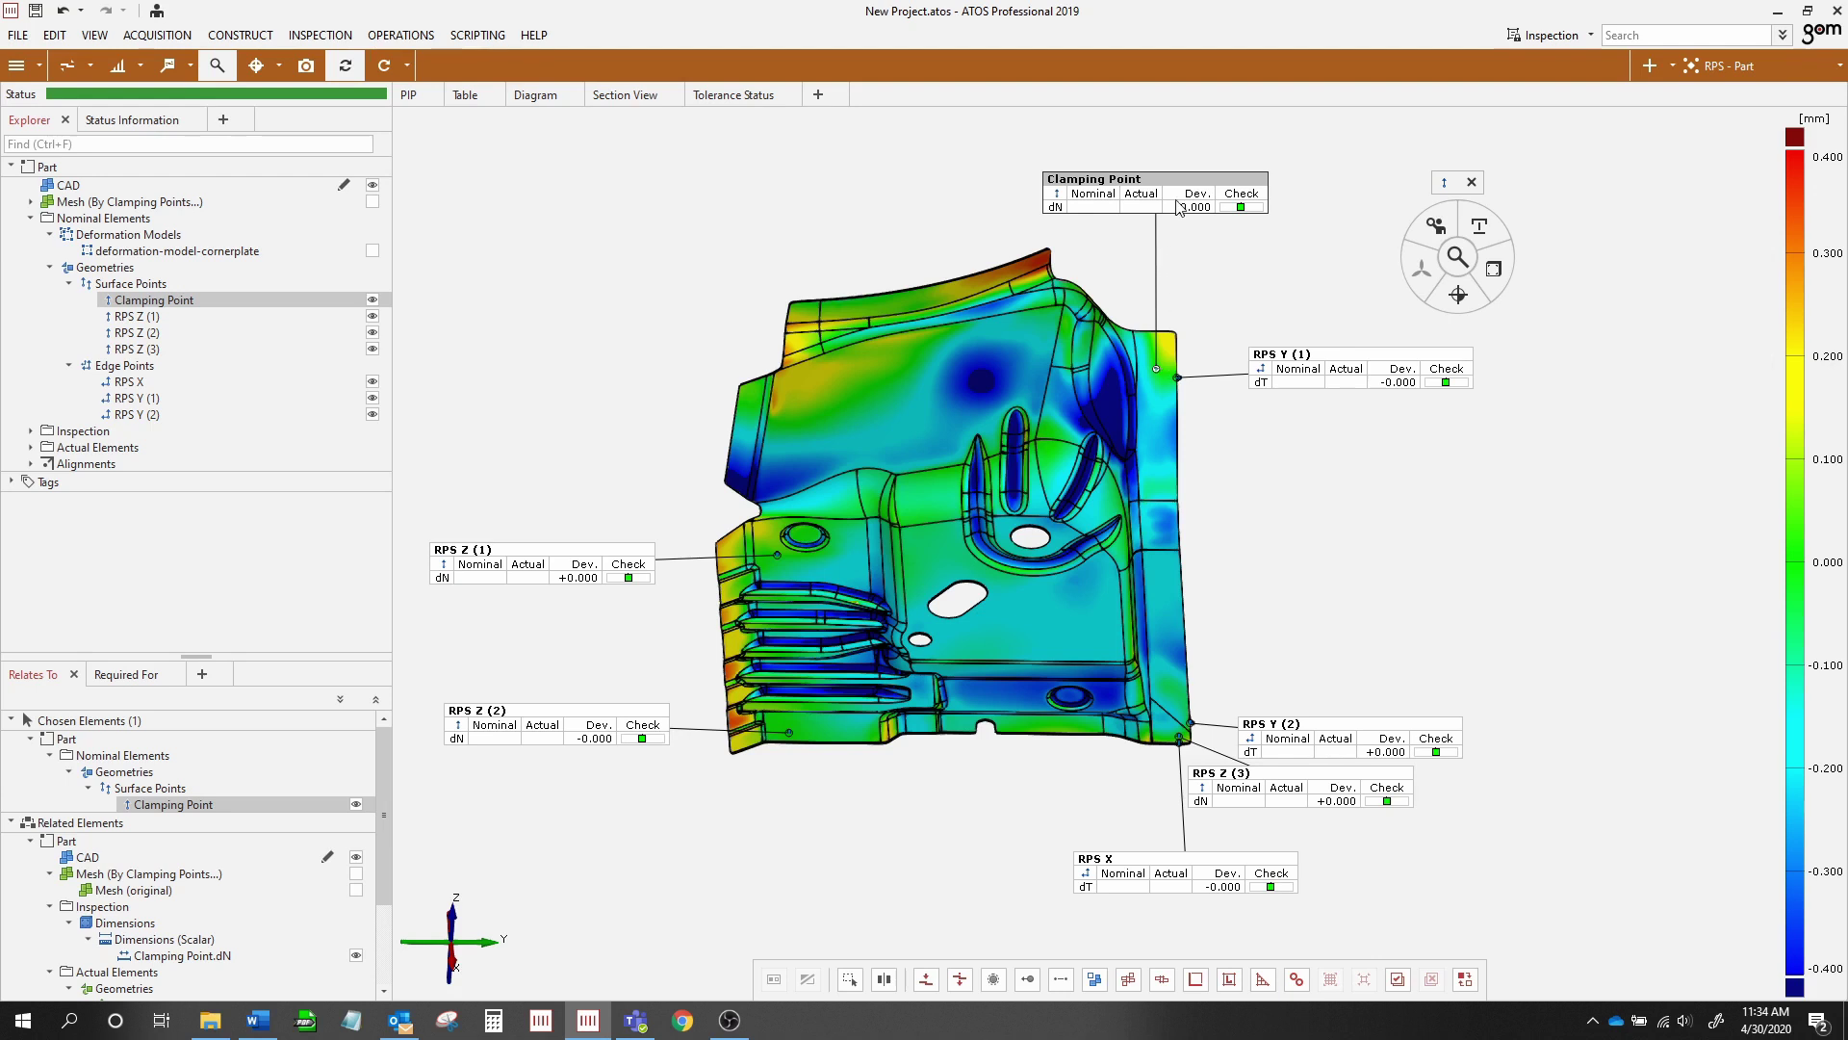
{"action": "left_click_drag", "start_coordinate": [1187, 191], "coordinate": [1191, 180]}
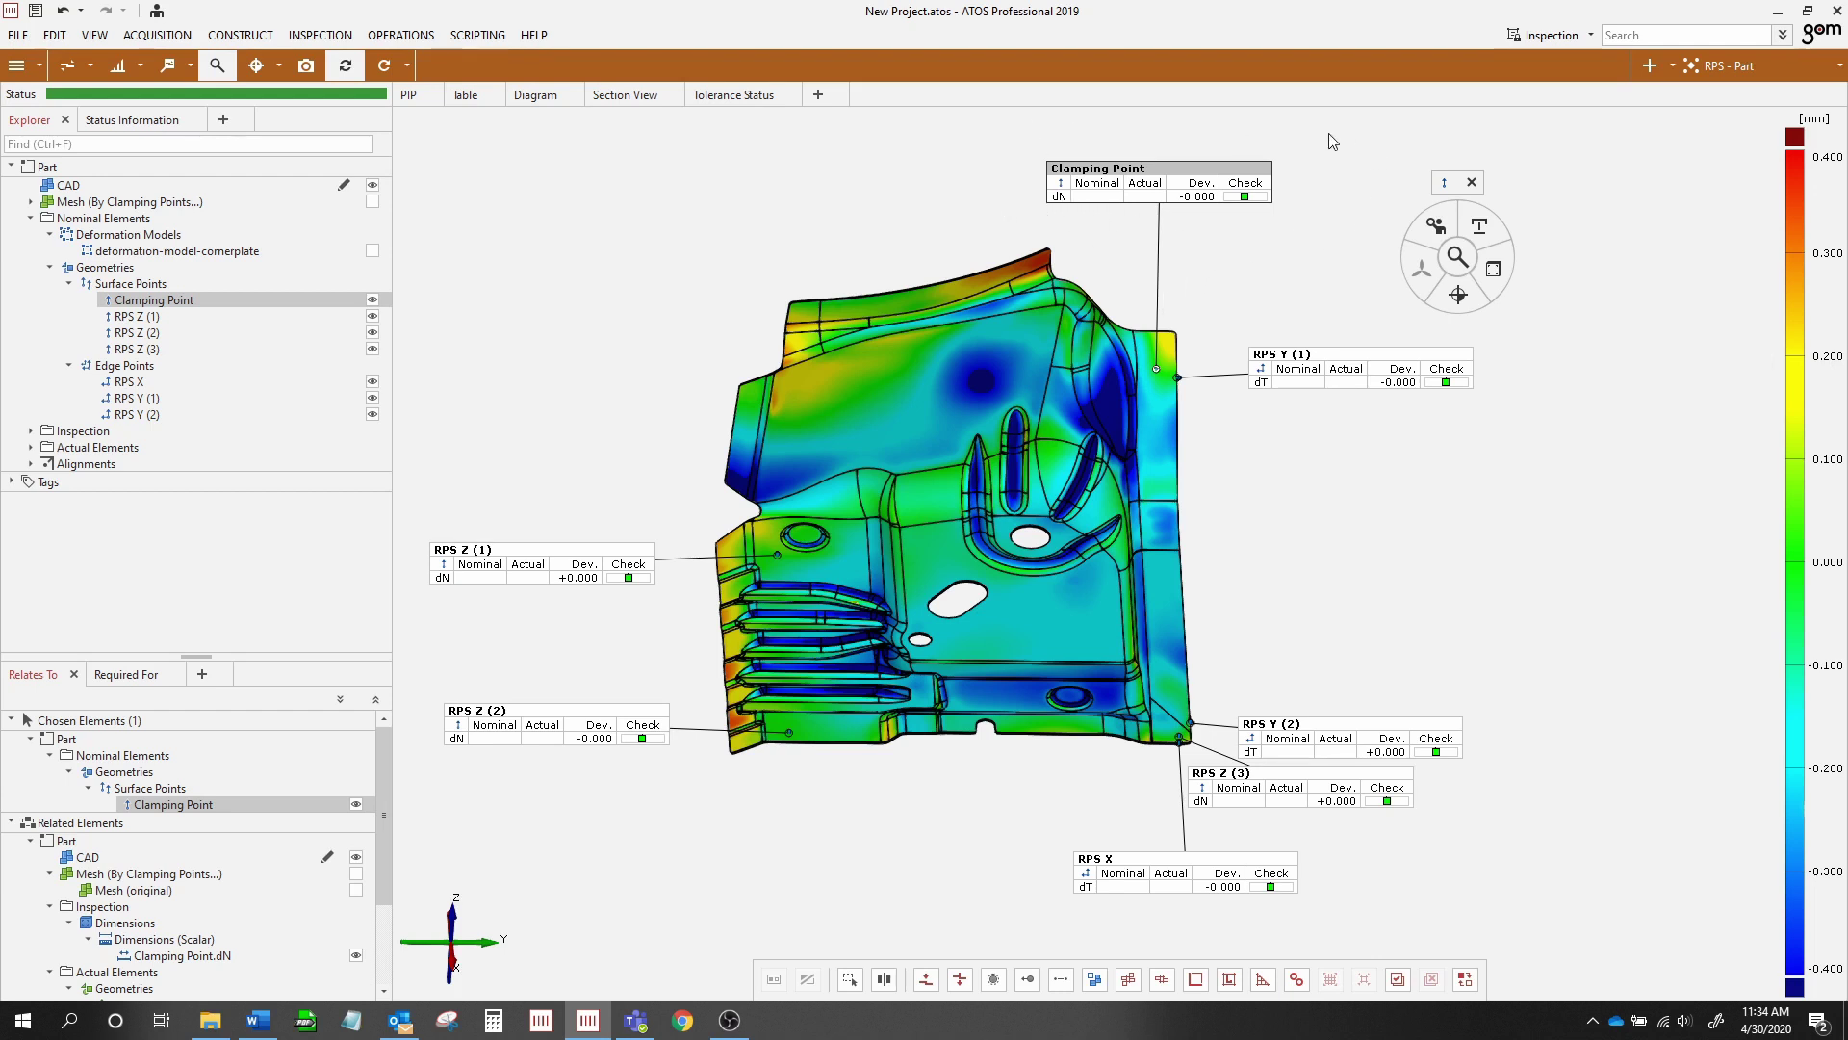
Add a clamping force check to the Clamping Point against 0.000 N with a manual tolerance of 0.1000 N
{"action": "left_click", "coordinate": [1496, 276]}
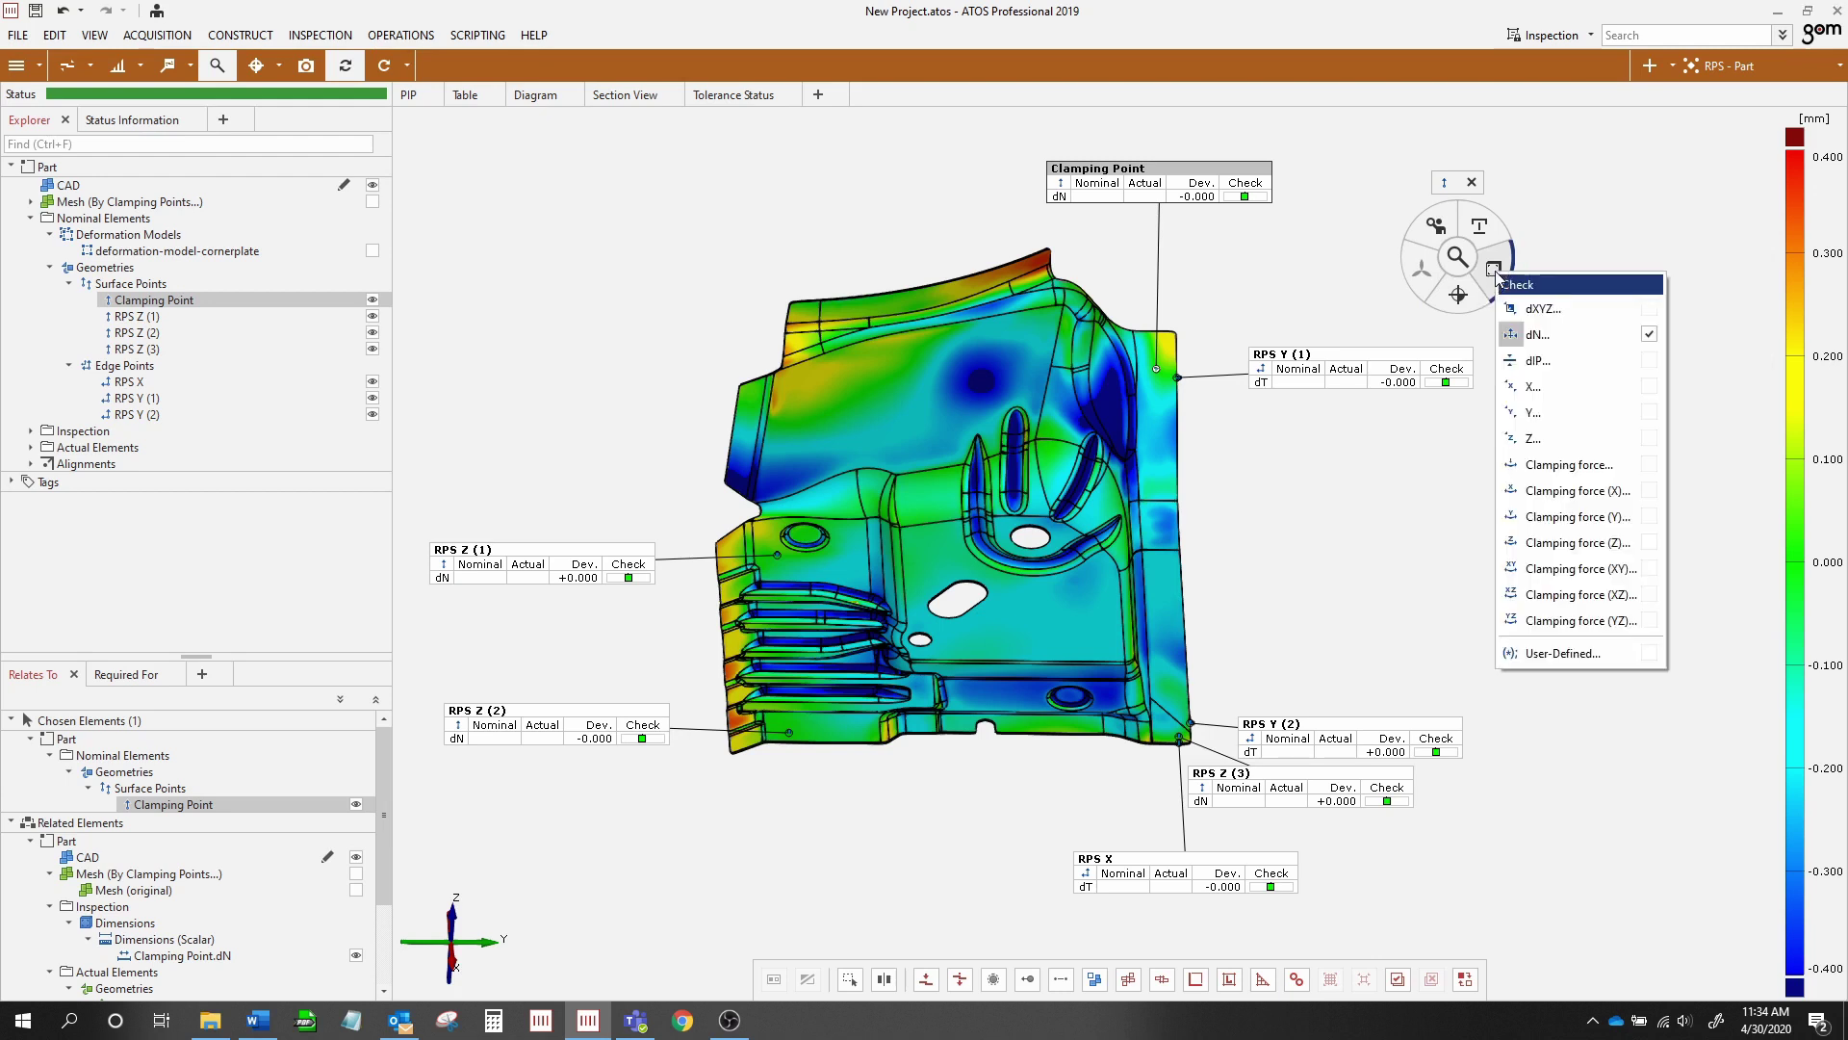
{"action": "left_click", "coordinate": [1590, 467]}
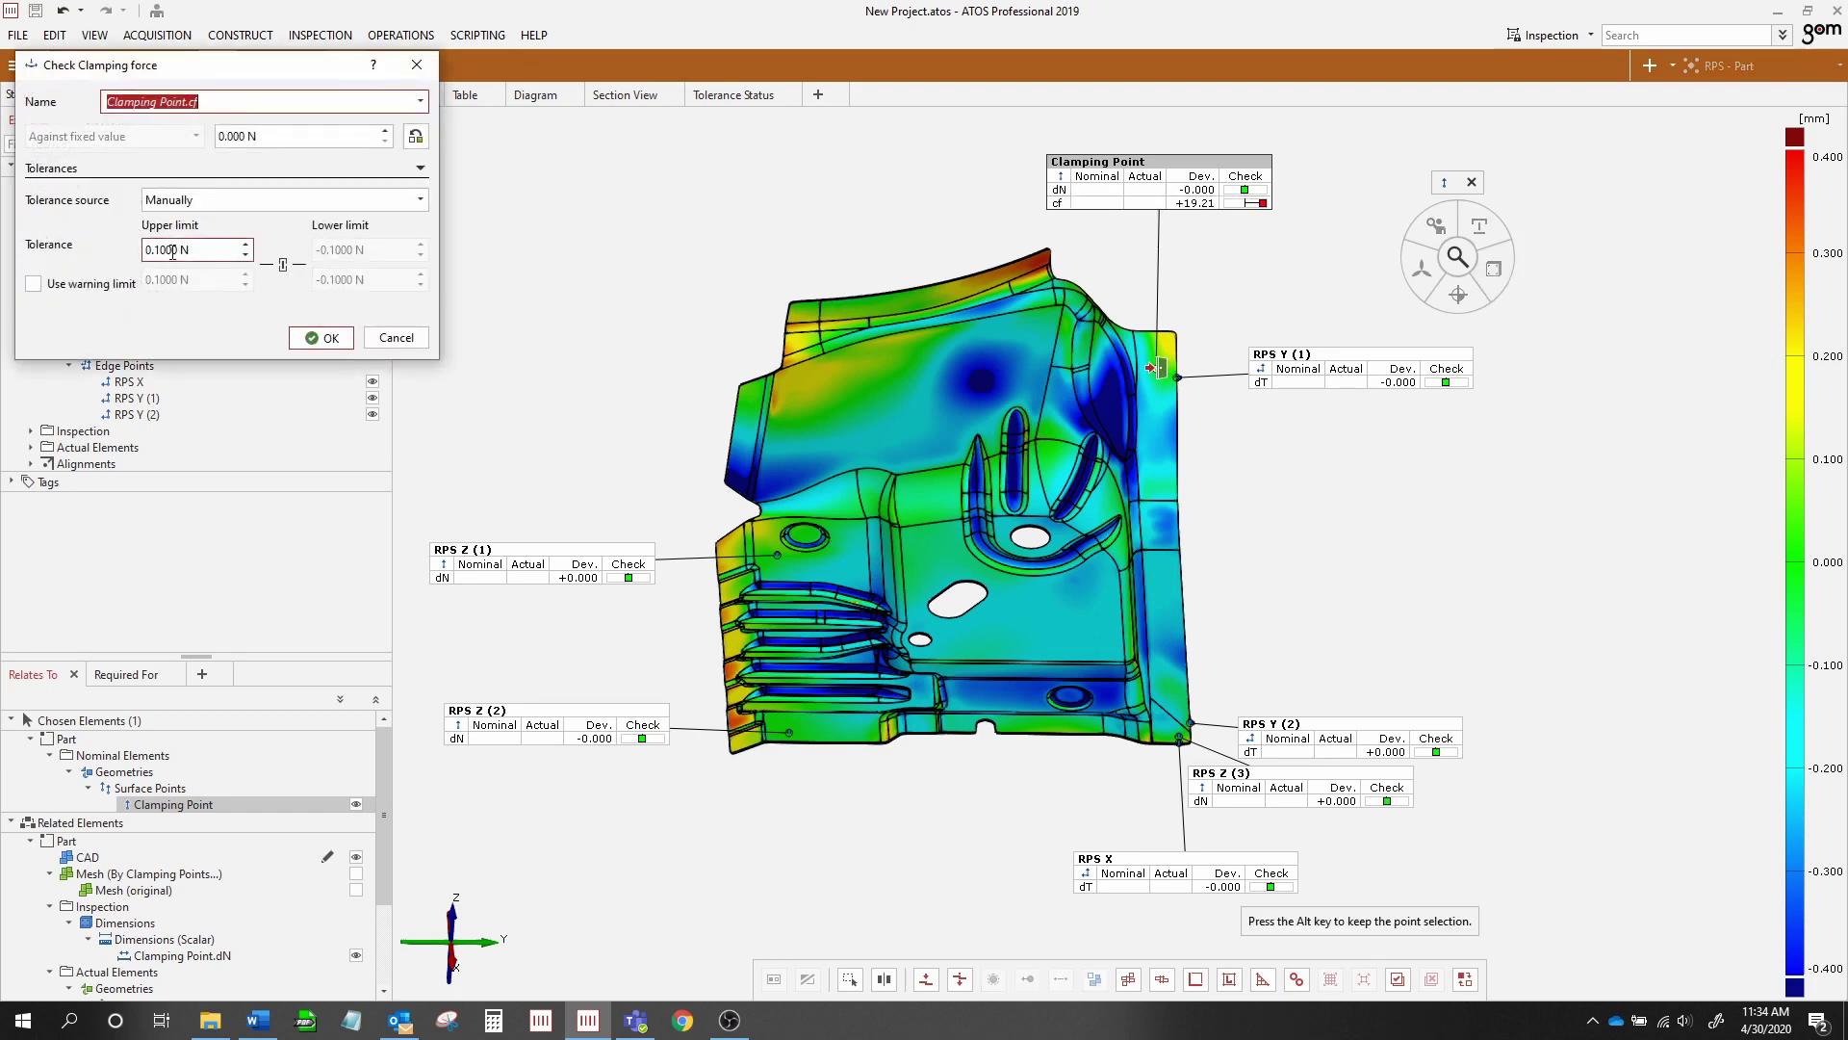
{"action": "left_click", "coordinate": [309, 343]}
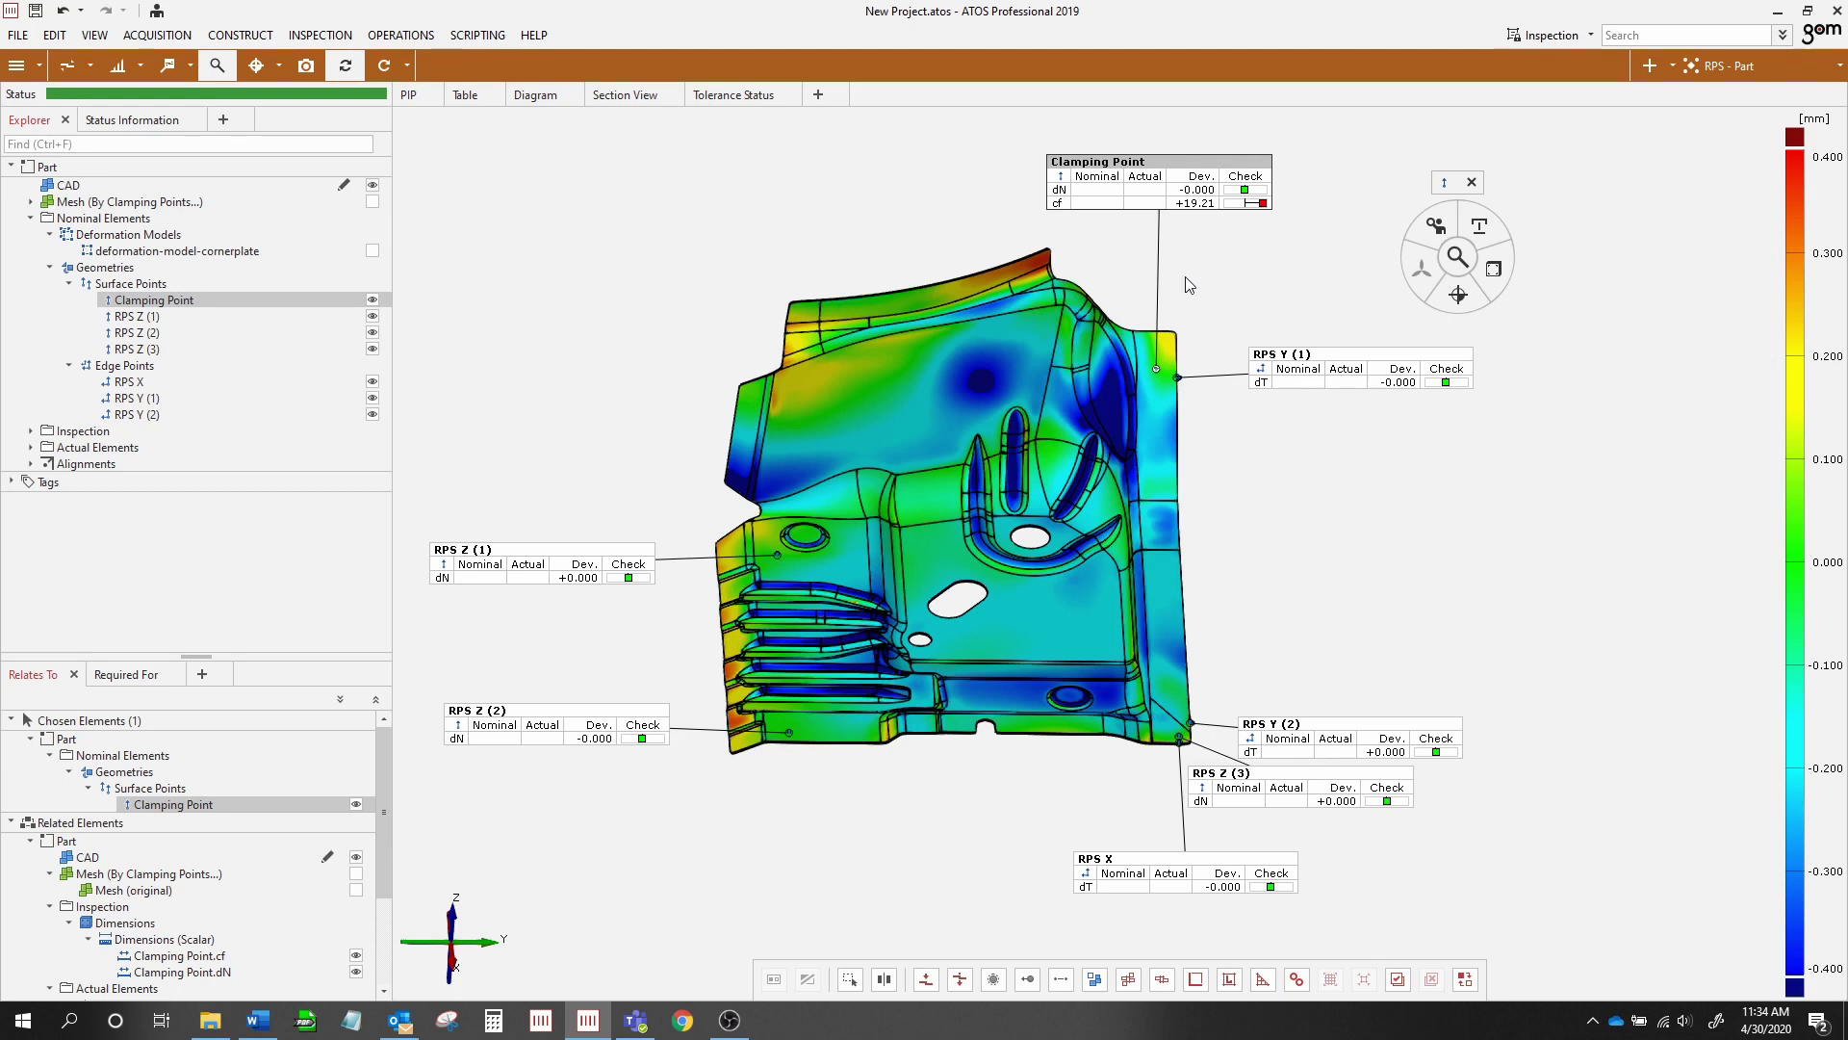
Rearrange the deviation labels of RPS Y (2), RPS Z (3), RPS X, RPS Z (2) and RPS Z (1) around the part
{"action": "right_click_drag", "start_coordinate": [824, 310], "coordinate": [841, 343]}
{"action": "left_click_drag", "start_coordinate": [841, 339], "coordinate": [846, 325]}
{"action": "left_click_drag", "start_coordinate": [1326, 744], "coordinate": [1356, 704]}
{"action": "left_click_drag", "start_coordinate": [1243, 811], "coordinate": [1330, 799]}
{"action": "left_click_drag", "start_coordinate": [1187, 871], "coordinate": [1188, 845]}
{"action": "left_click_drag", "start_coordinate": [610, 738], "coordinate": [612, 750]}
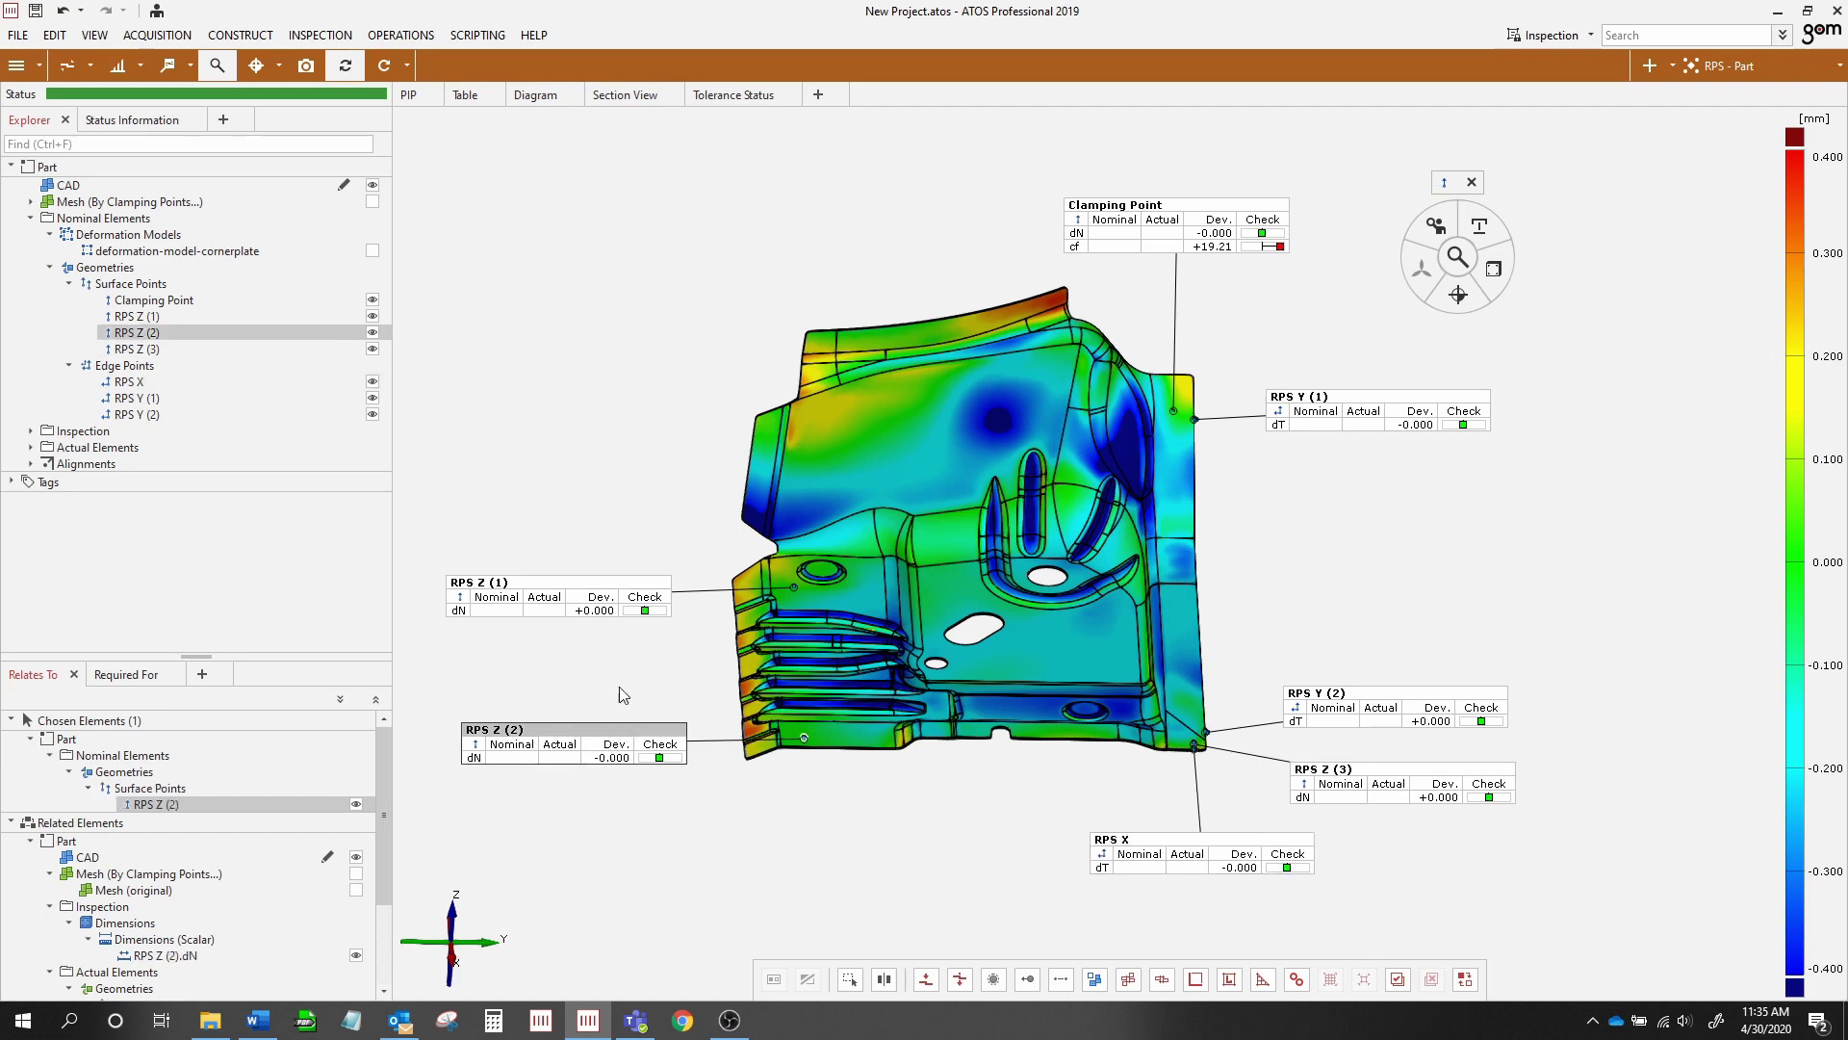
{"action": "left_click_drag", "start_coordinate": [617, 601], "coordinate": [609, 596]}
{"action": "left_click_drag", "start_coordinate": [963, 374], "coordinate": [1028, 418]}
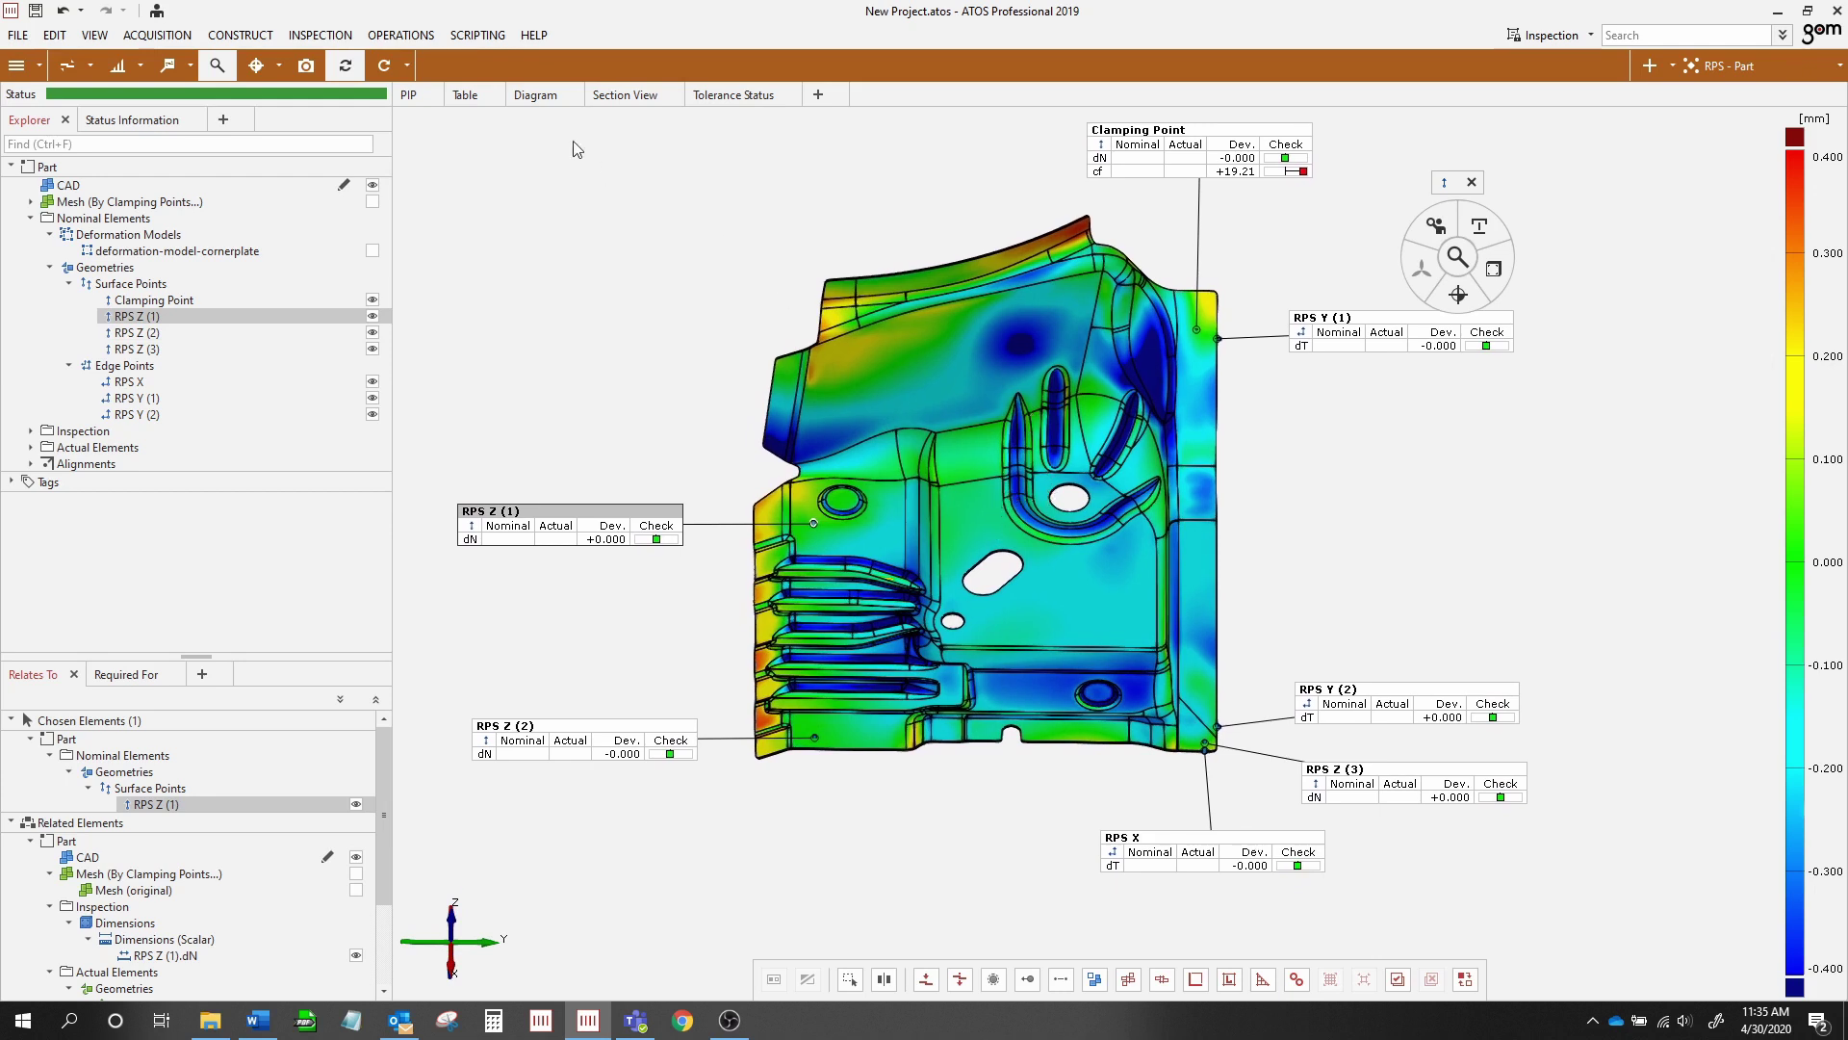
Show the virtual clamping operations available for the mesh
{"action": "left_click", "coordinate": [423, 37]}
{"action": "mouse_move", "coordinate": [436, 131]}
{"action": "mouse_move", "coordinate": [643, 143]}
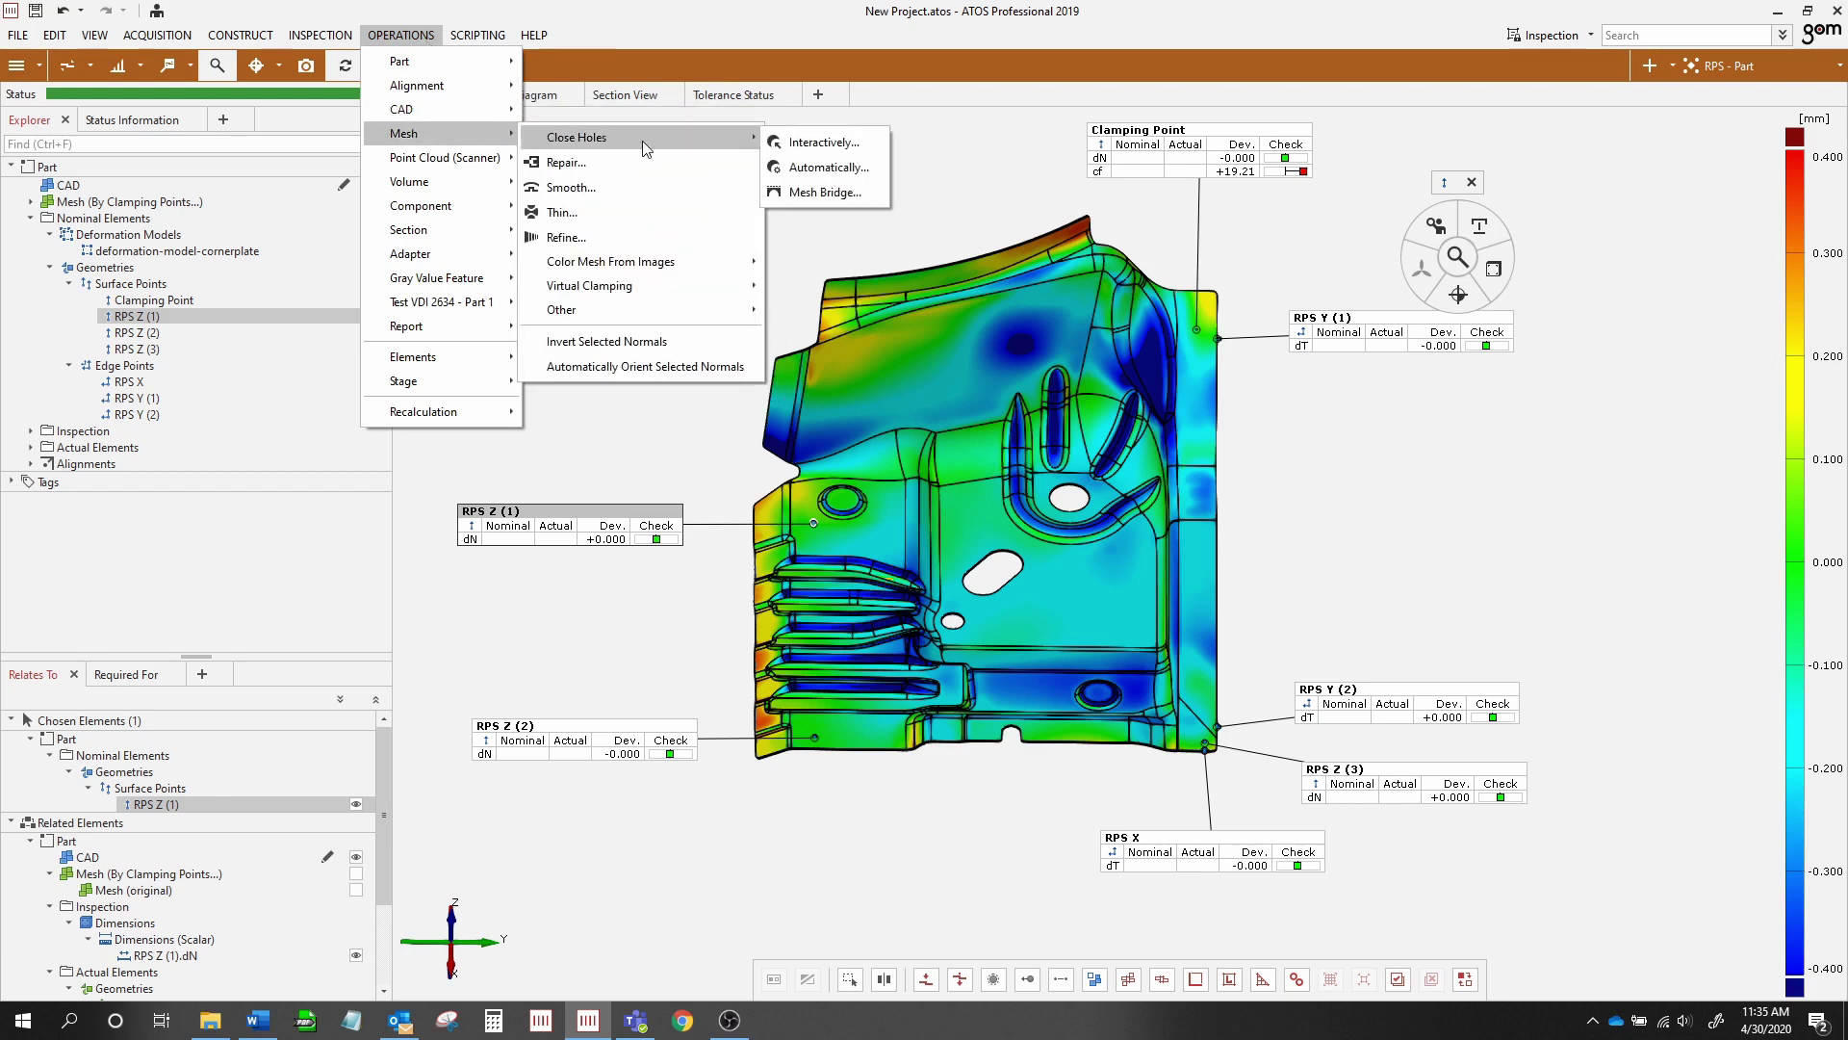
{"action": "mouse_move", "coordinate": [643, 286]}
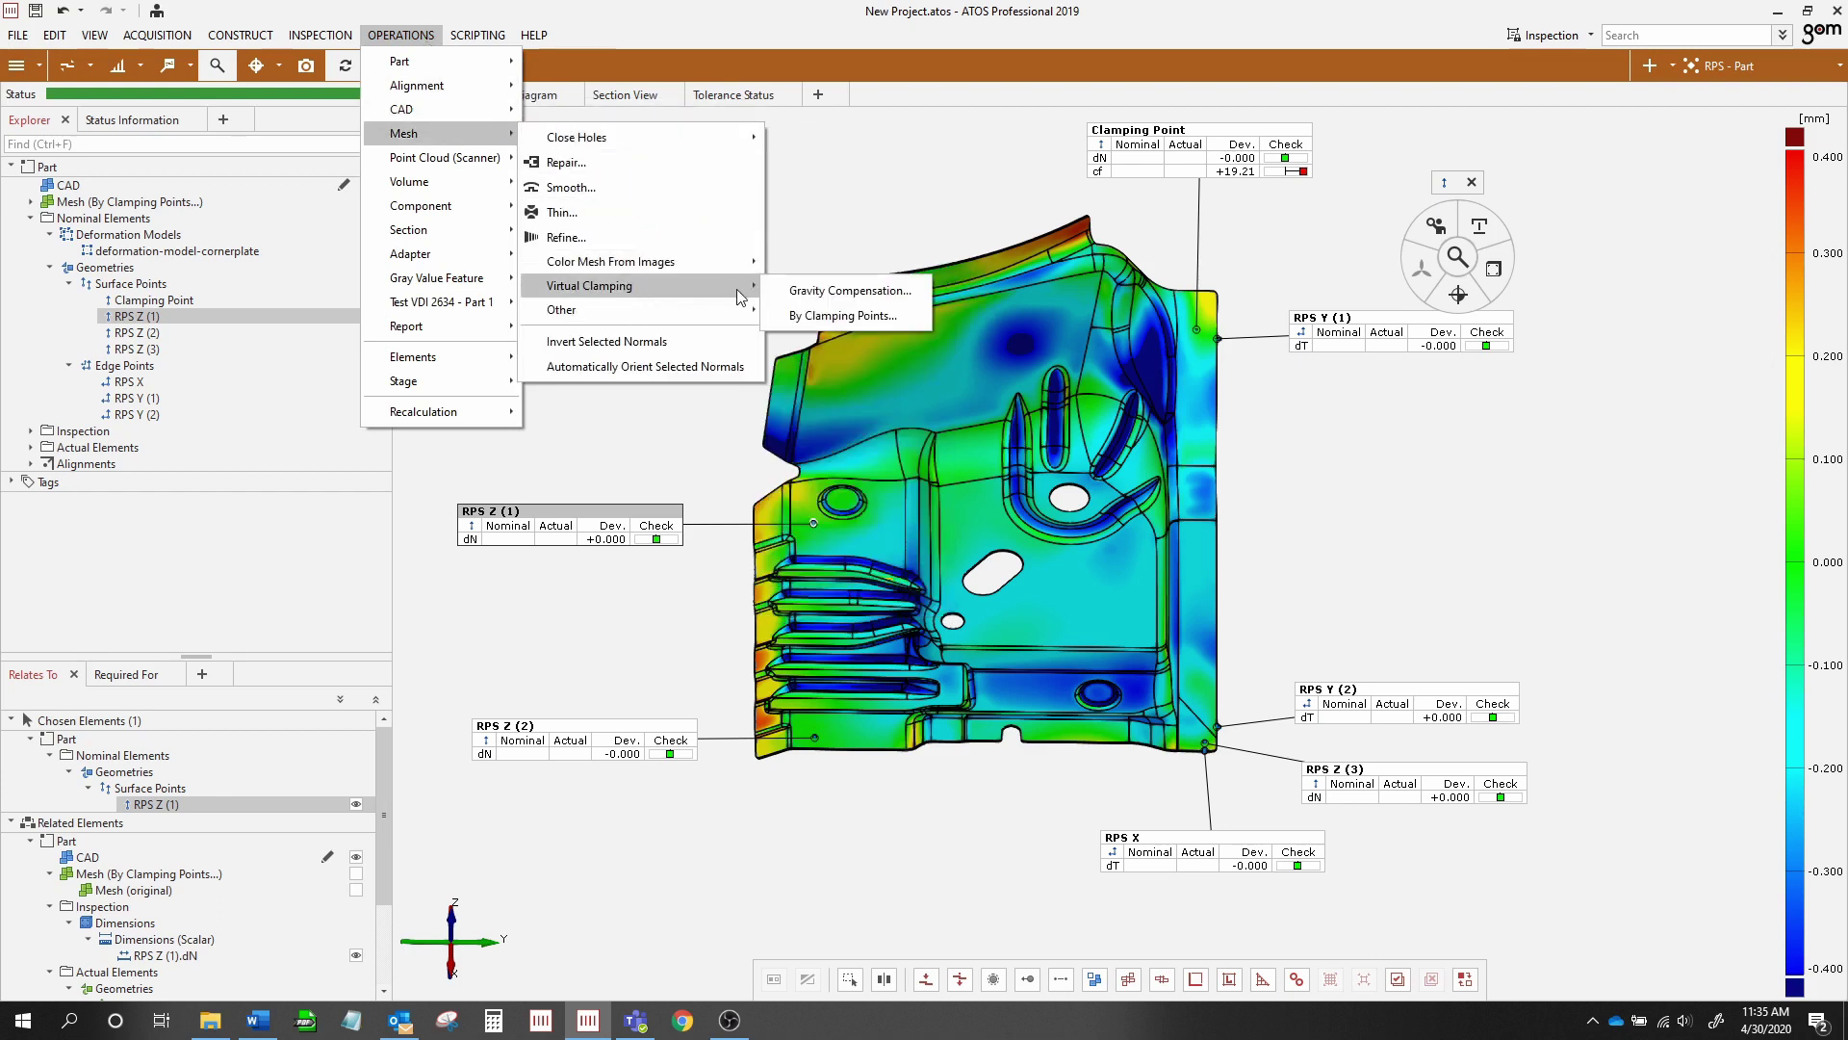